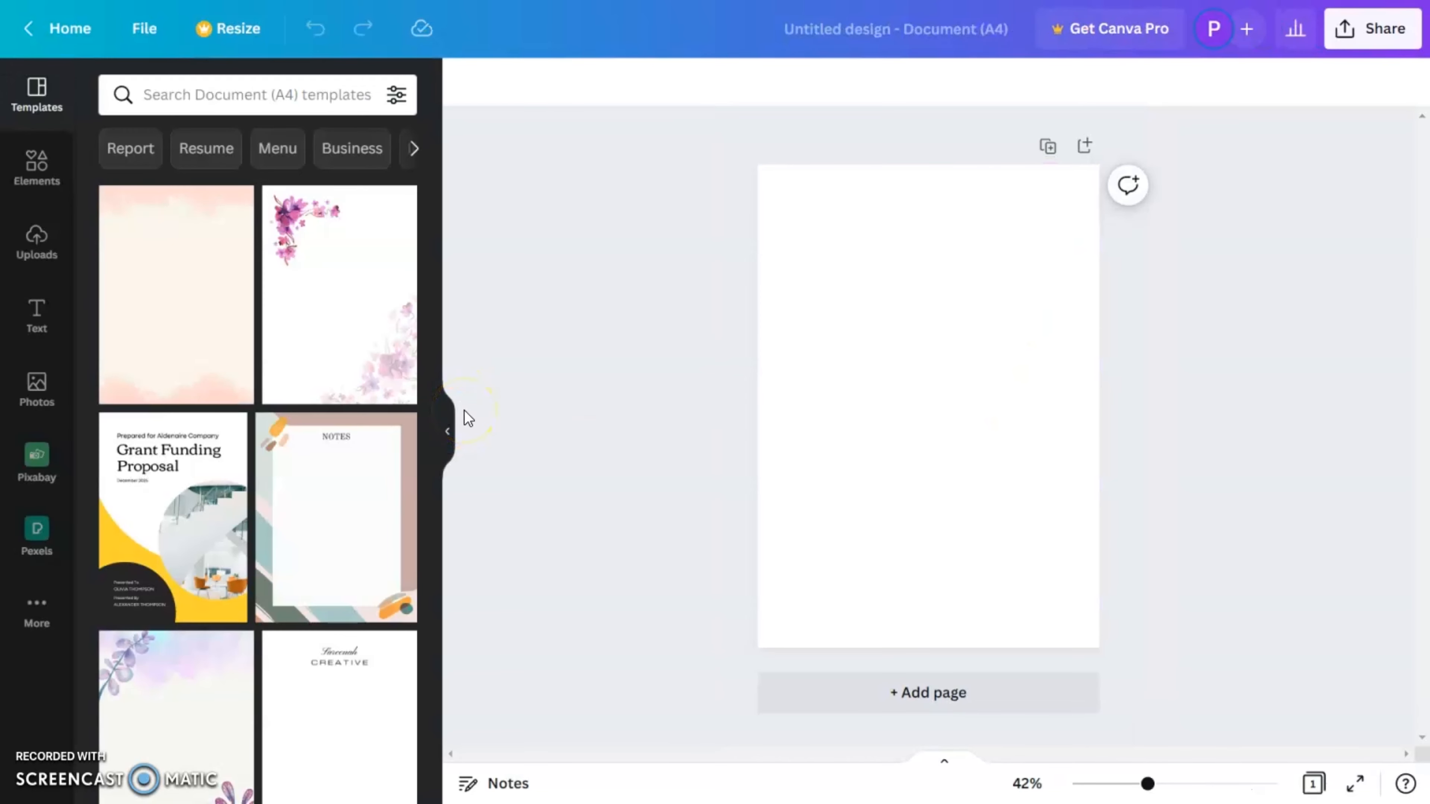
click(36, 167)
click(224, 93)
click(233, 194)
click(151, 106)
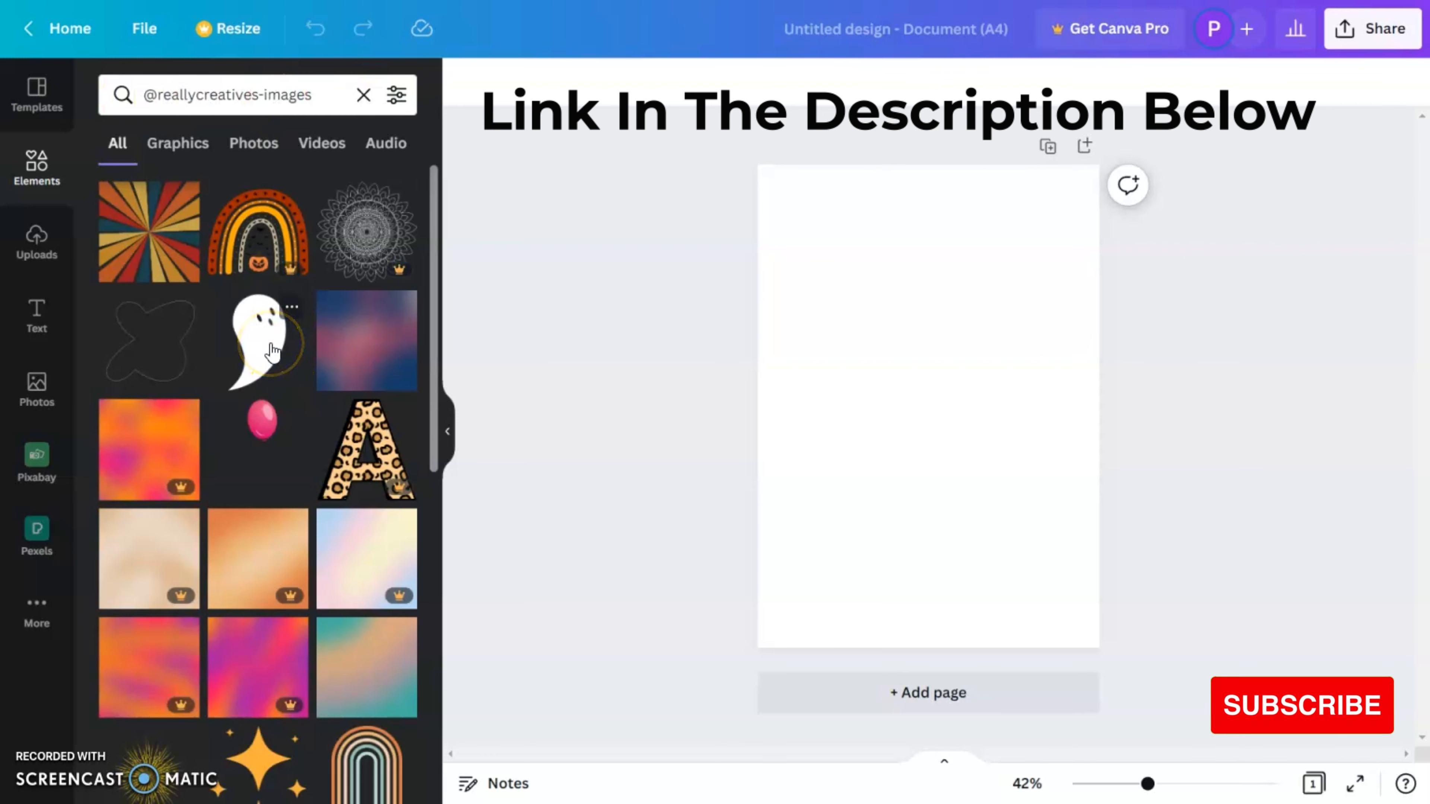
scroll(273, 350, down, 7)
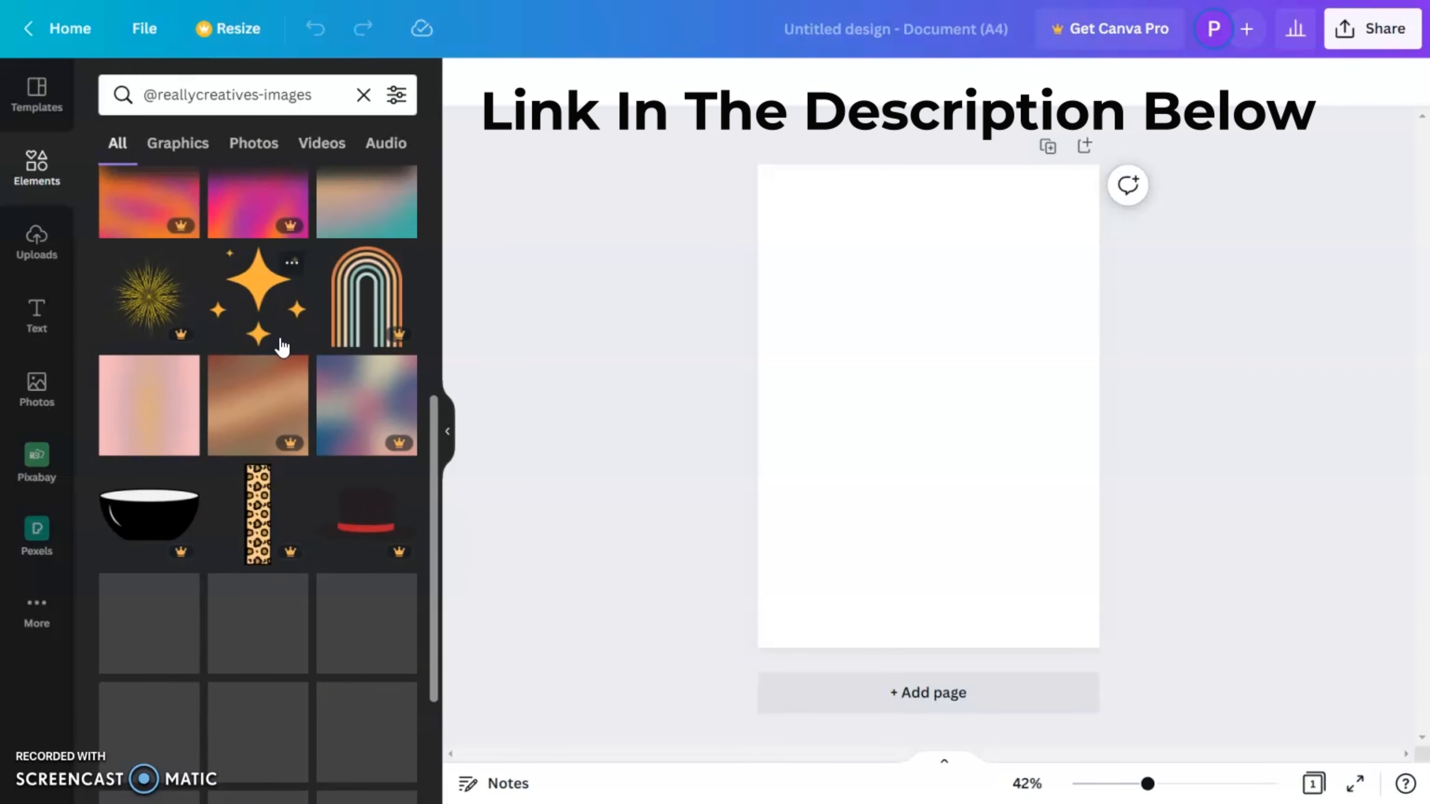
scroll(282, 346, down, 15)
scroll(319, 420, down, 10)
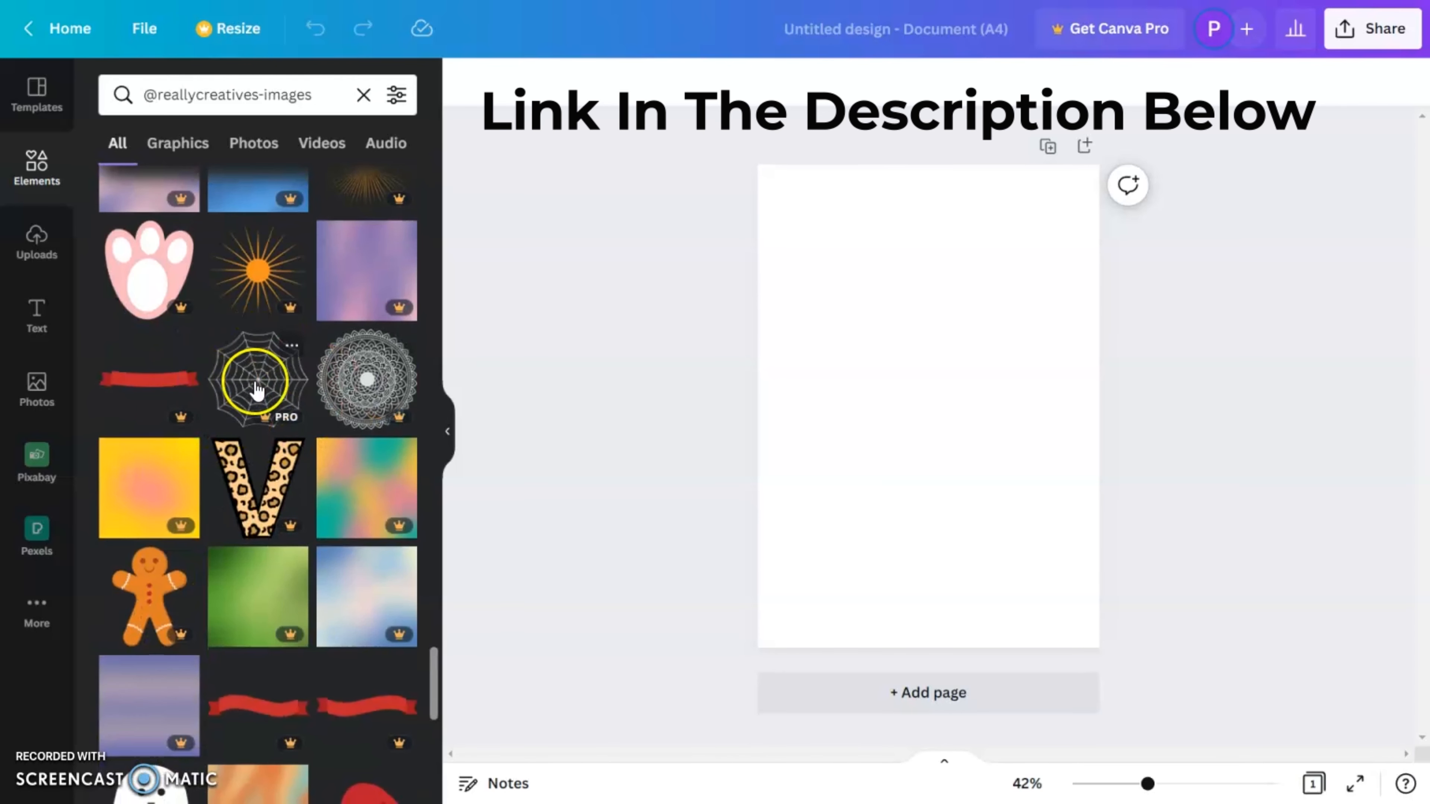
click(252, 381)
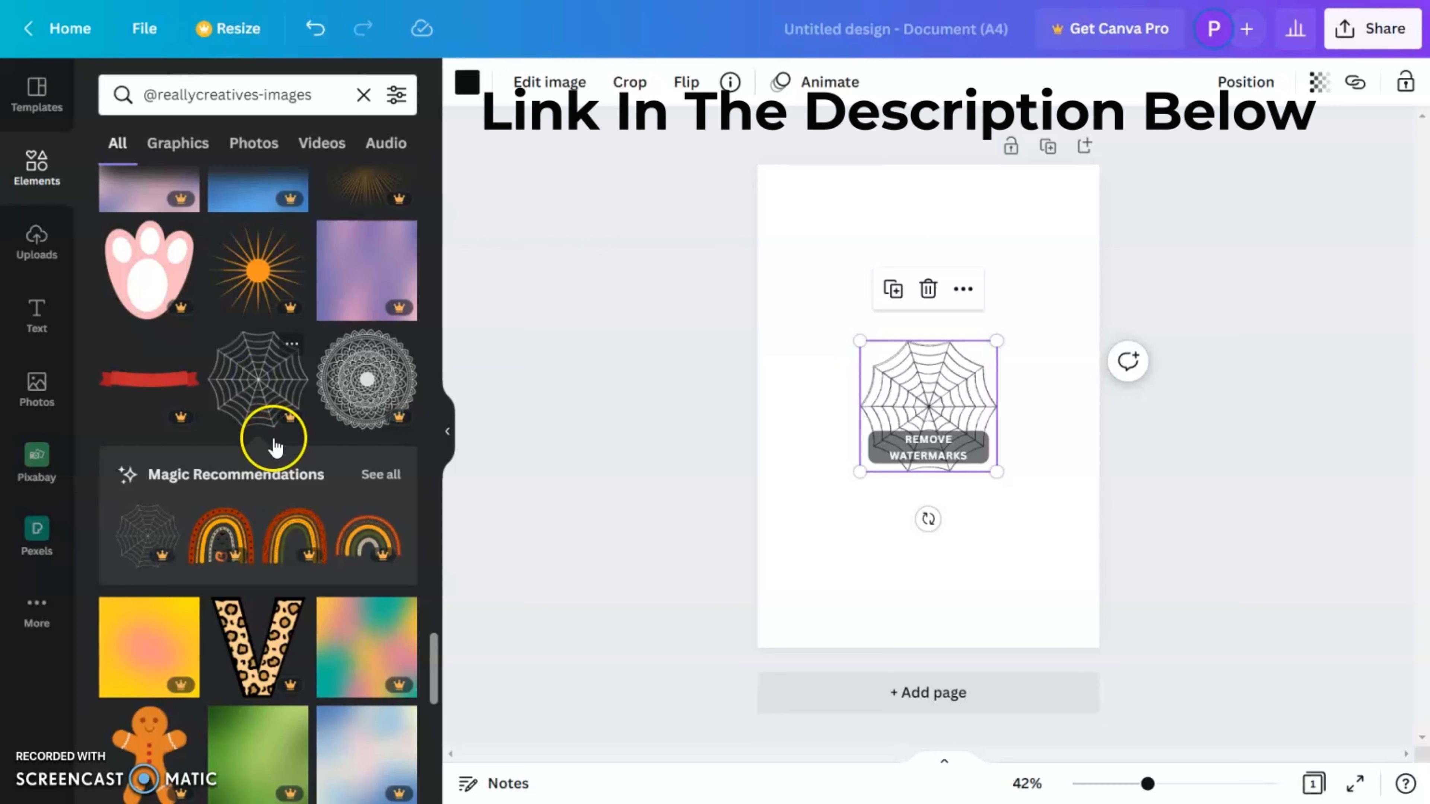
Add the orange jack-o'-lantern pumpkin graphic to the page
scroll(264, 665, down, 10)
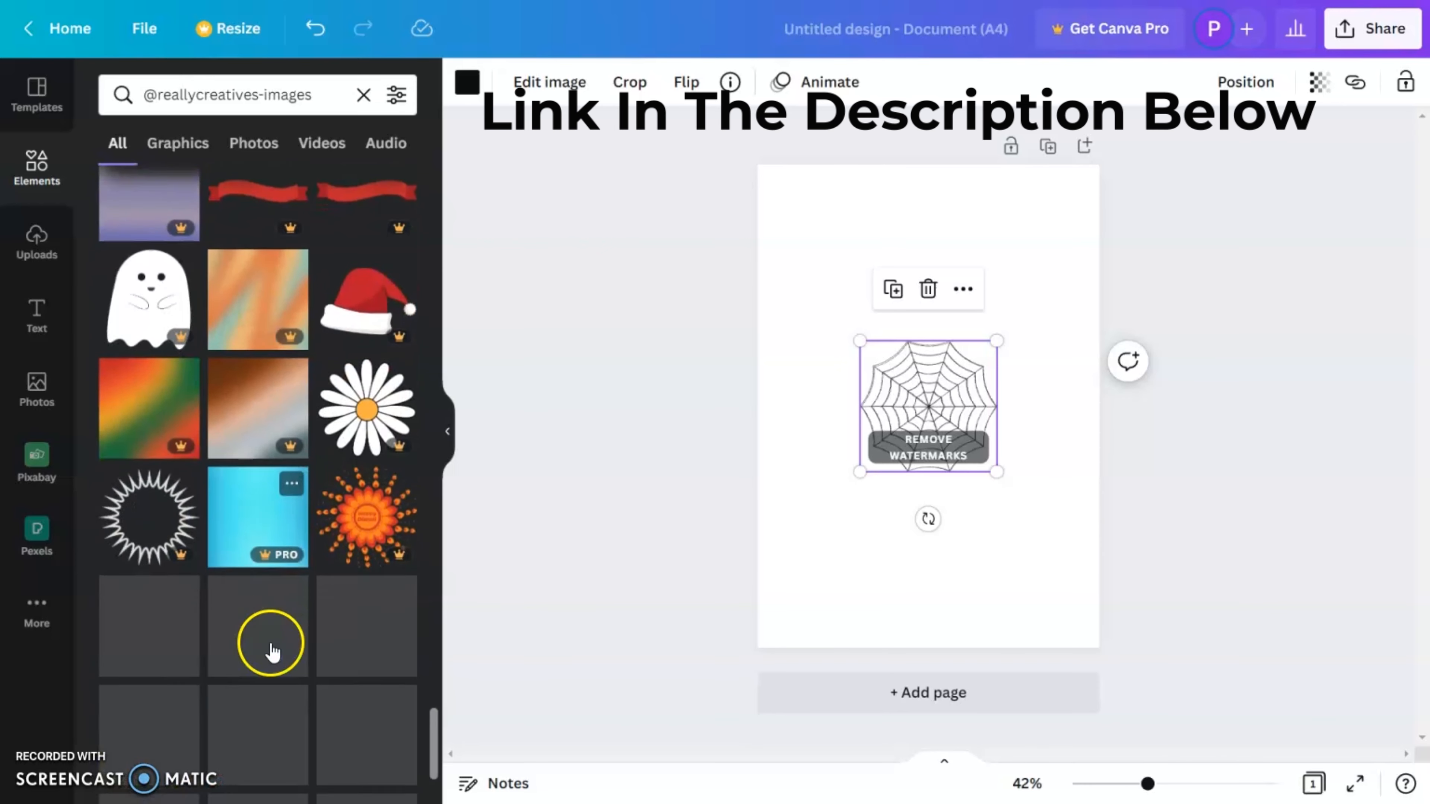
scroll(276, 640, down, 5)
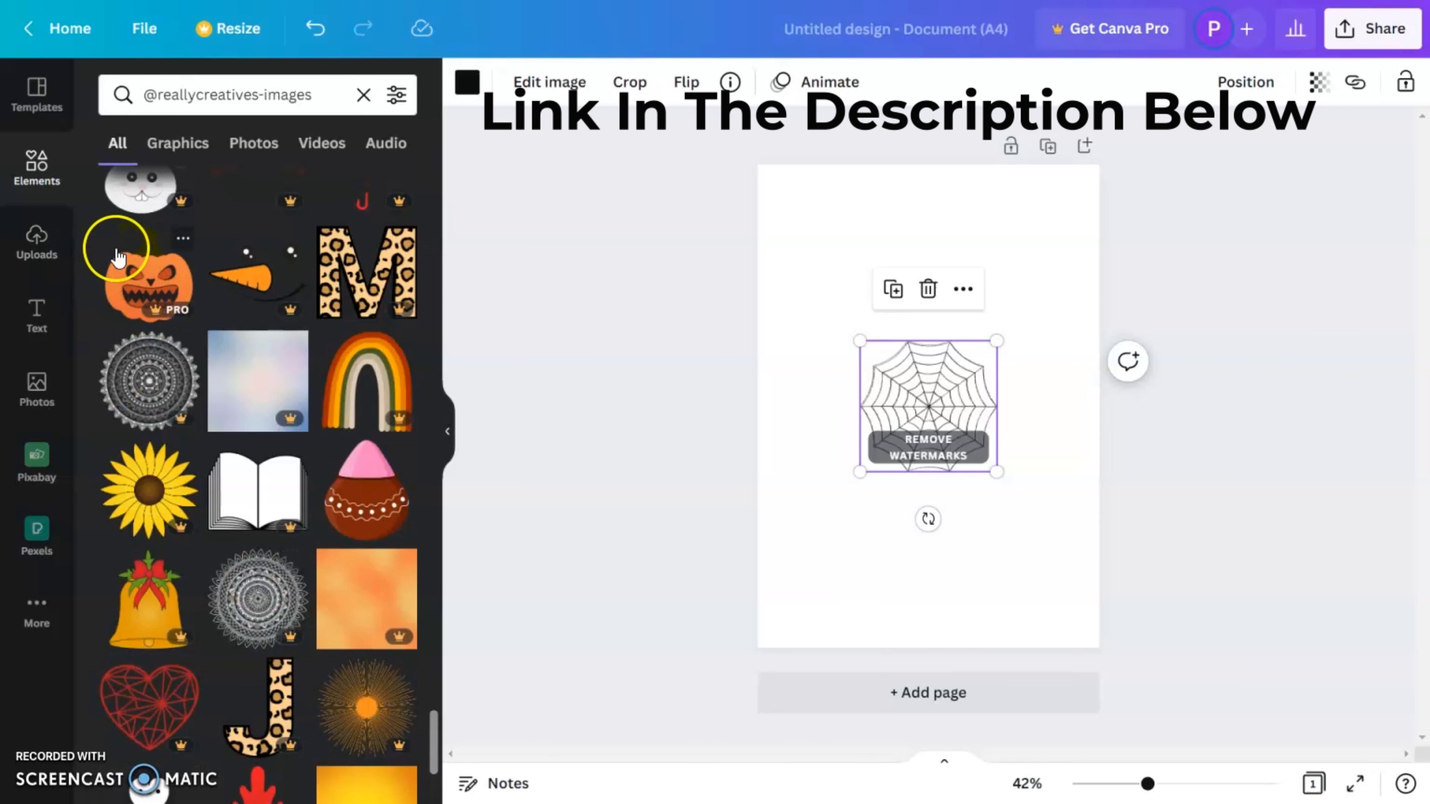
click(151, 290)
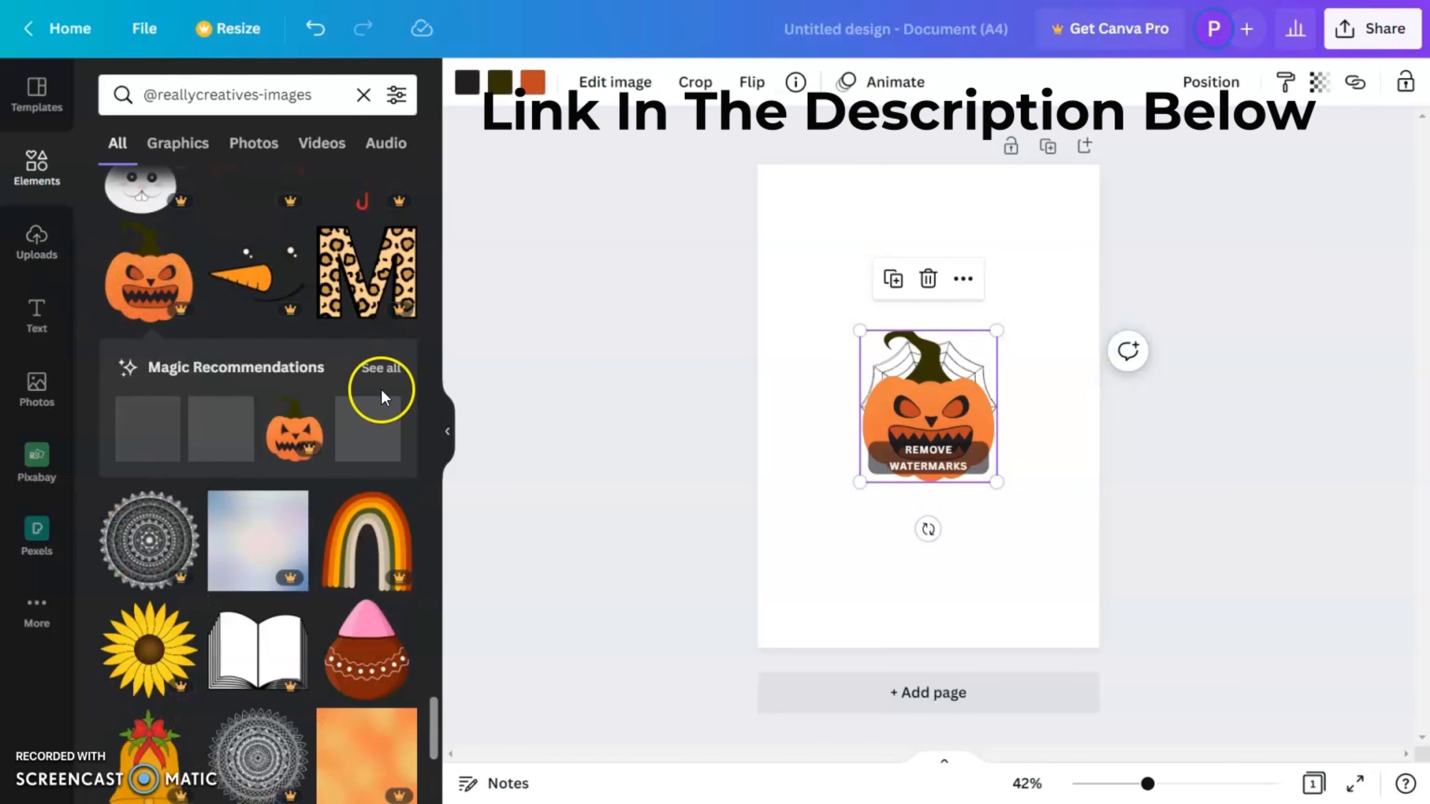
Find the rust, orange and green rainbow graphic in the results and add it to the page
scroll(360, 451, down, 5)
scroll(363, 530, down, 5)
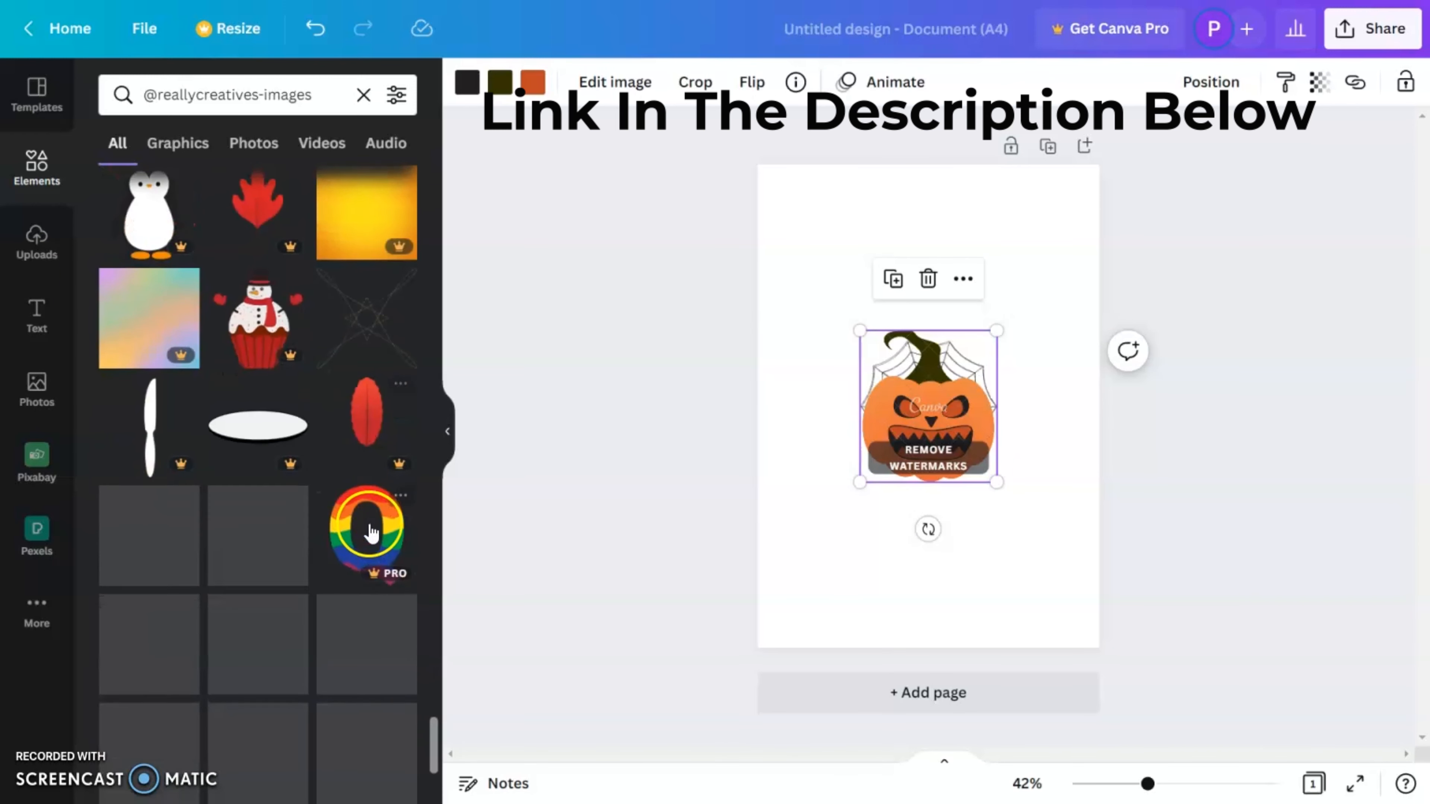
scroll(369, 524, down, 2)
scroll(372, 524, down, 10)
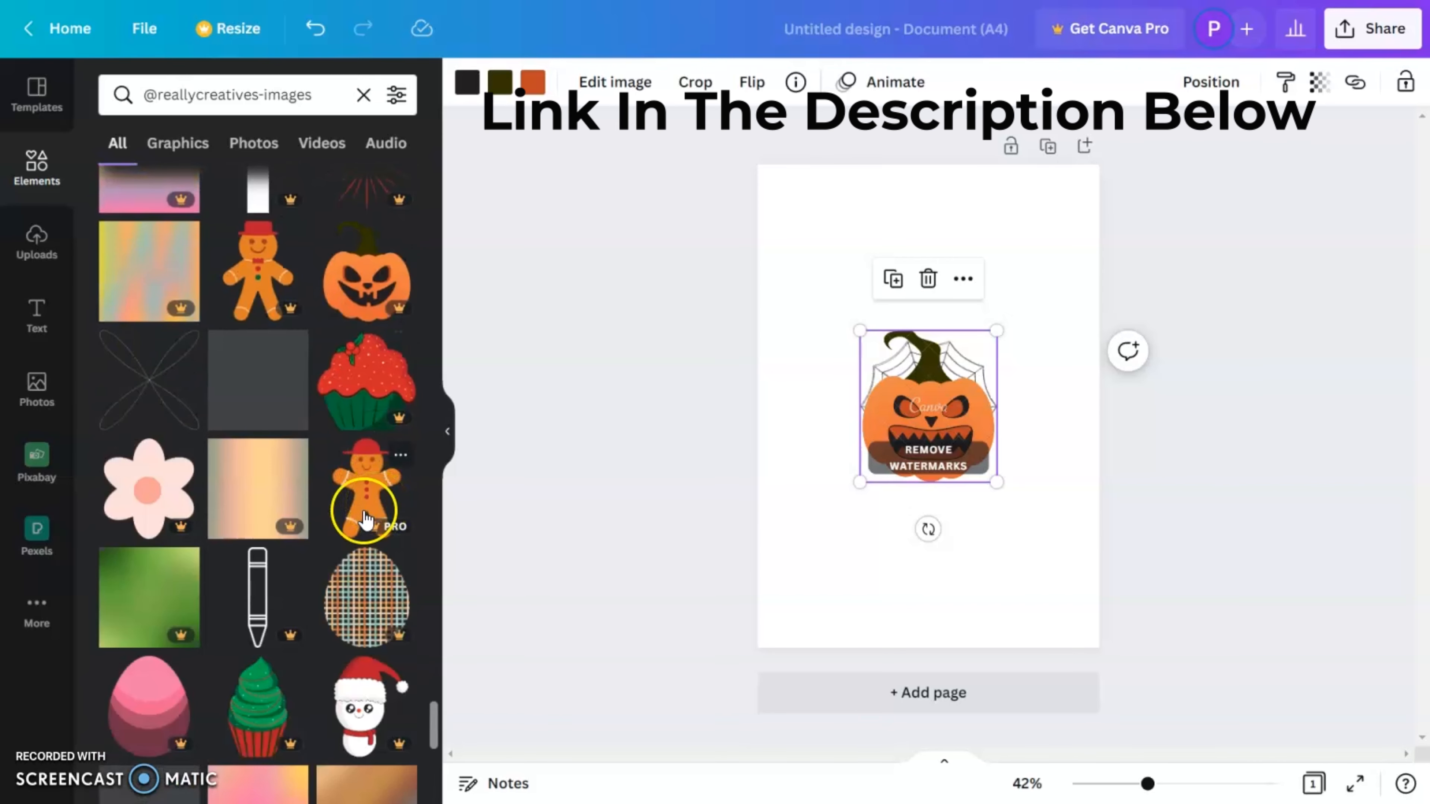
scroll(363, 521, down, 15)
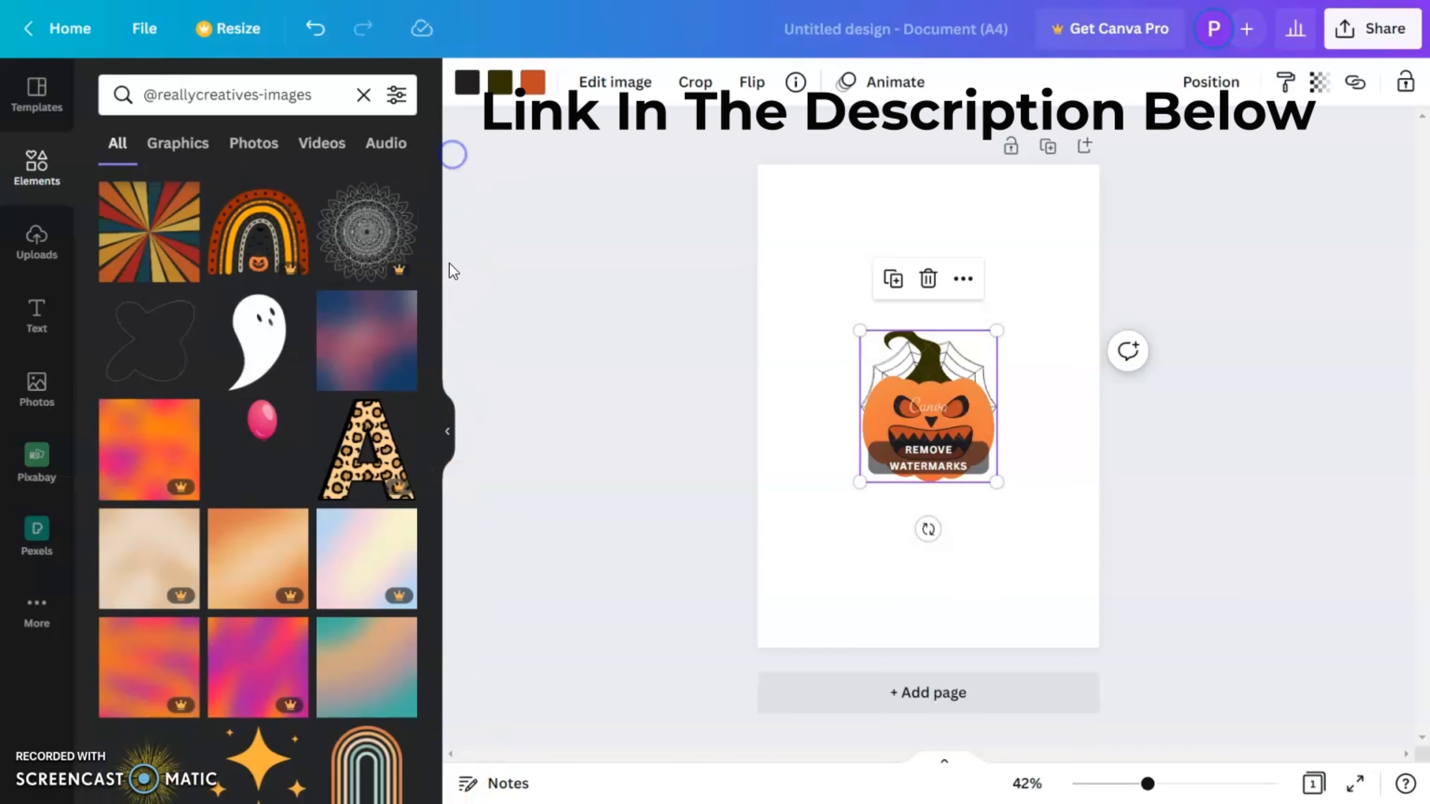
scroll(287, 461, down, 15)
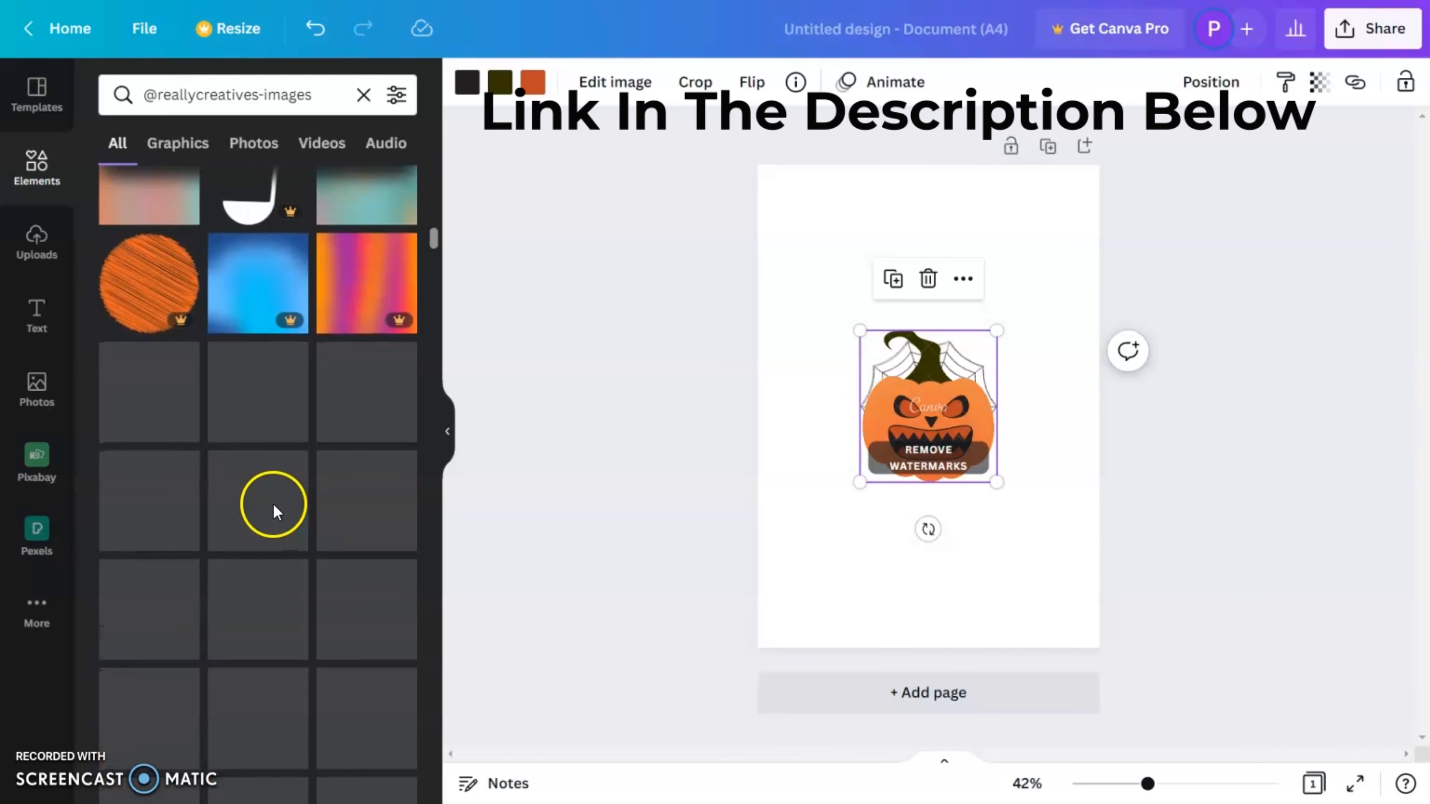
scroll(275, 510, down, 5)
click(209, 521)
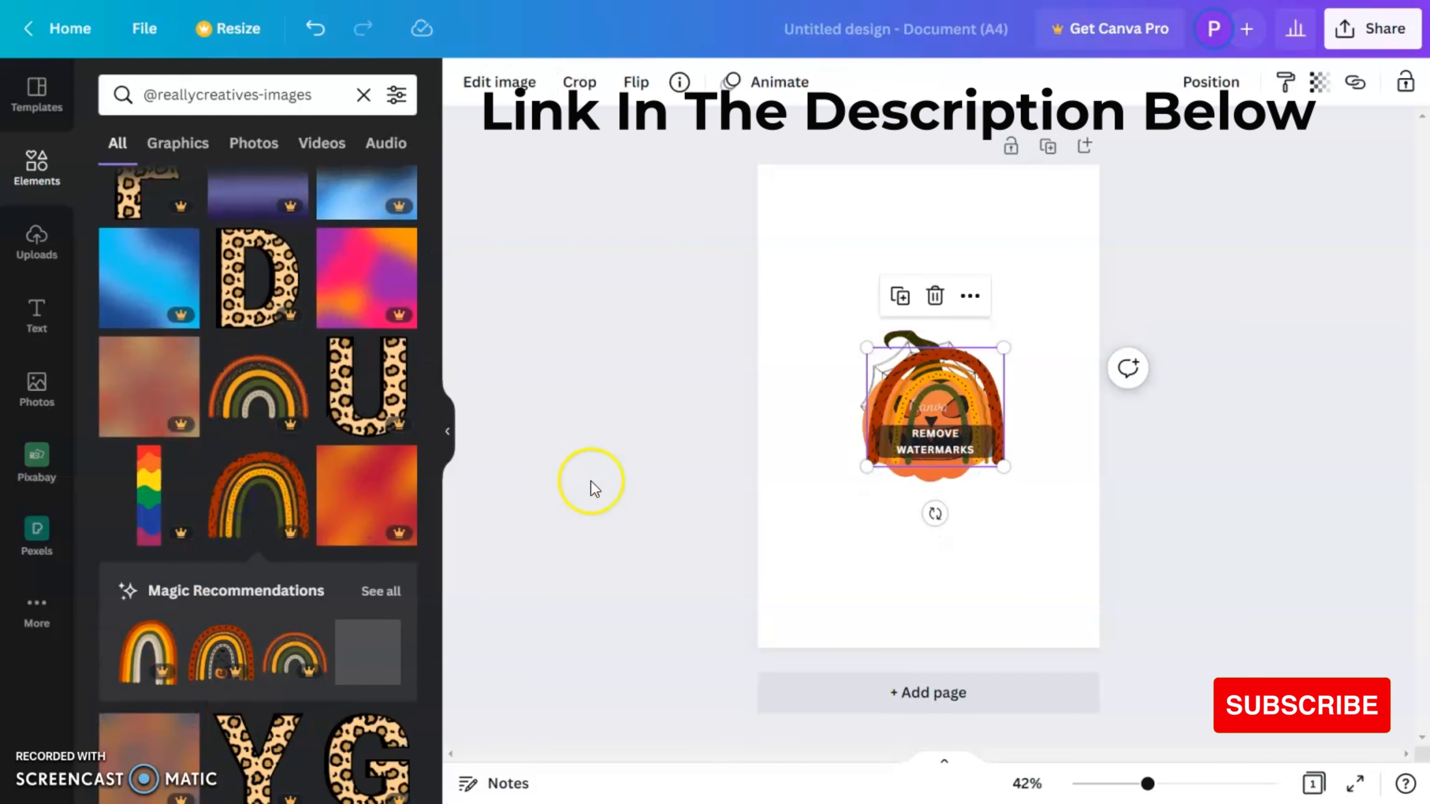
Scale the spider web, pumpkin and rainbow down together
click(637, 429)
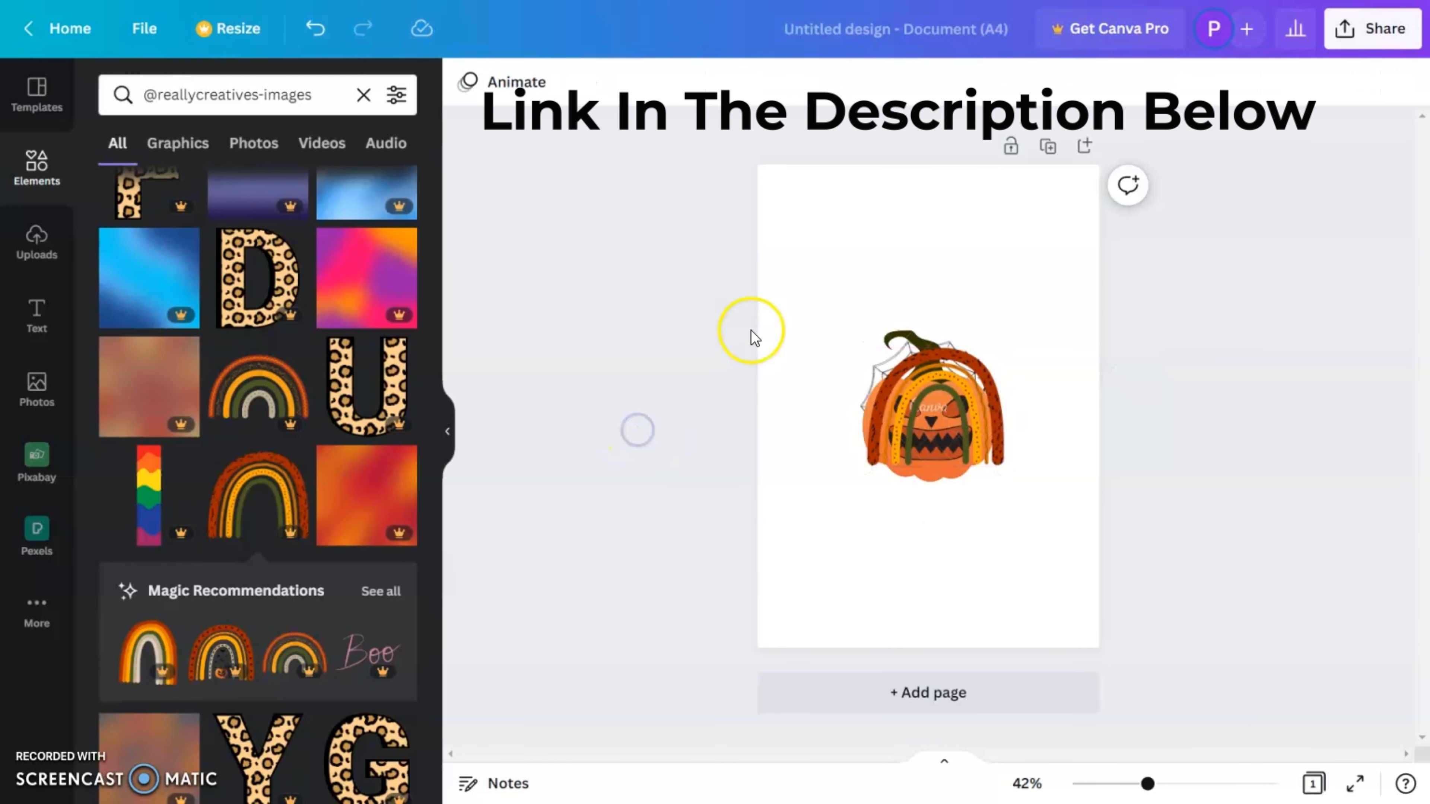
drag(743, 297, 1075, 570)
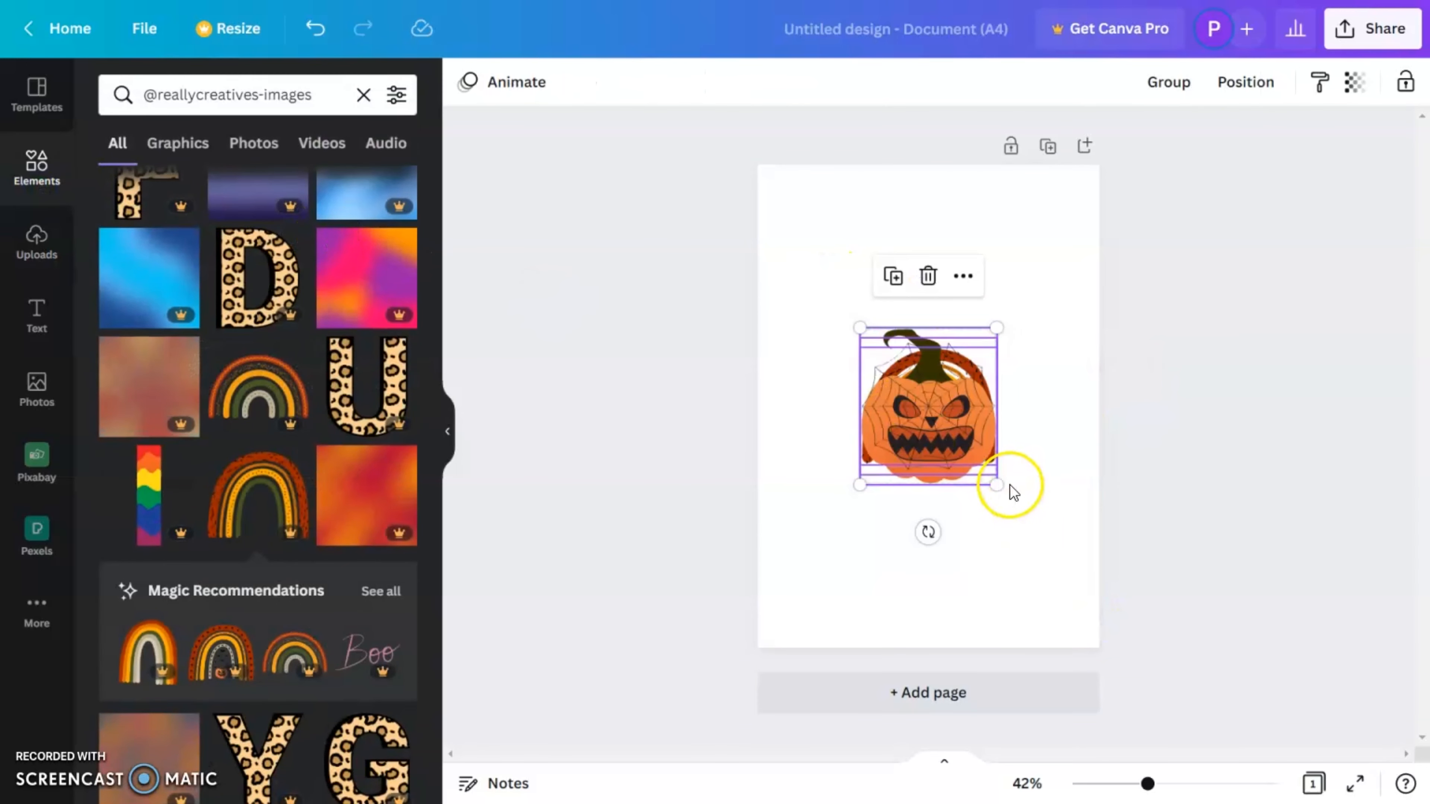
drag(1008, 485, 1027, 521)
Place the spider web in the page's upper-right corner and a further reduced pumpkin beside it
drag(952, 405, 1082, 203)
drag(929, 408, 865, 259)
drag(902, 302, 886, 283)
drag(893, 262, 1040, 216)
Send the spider web to the back so it sits behind the pumpkin
click(1107, 285)
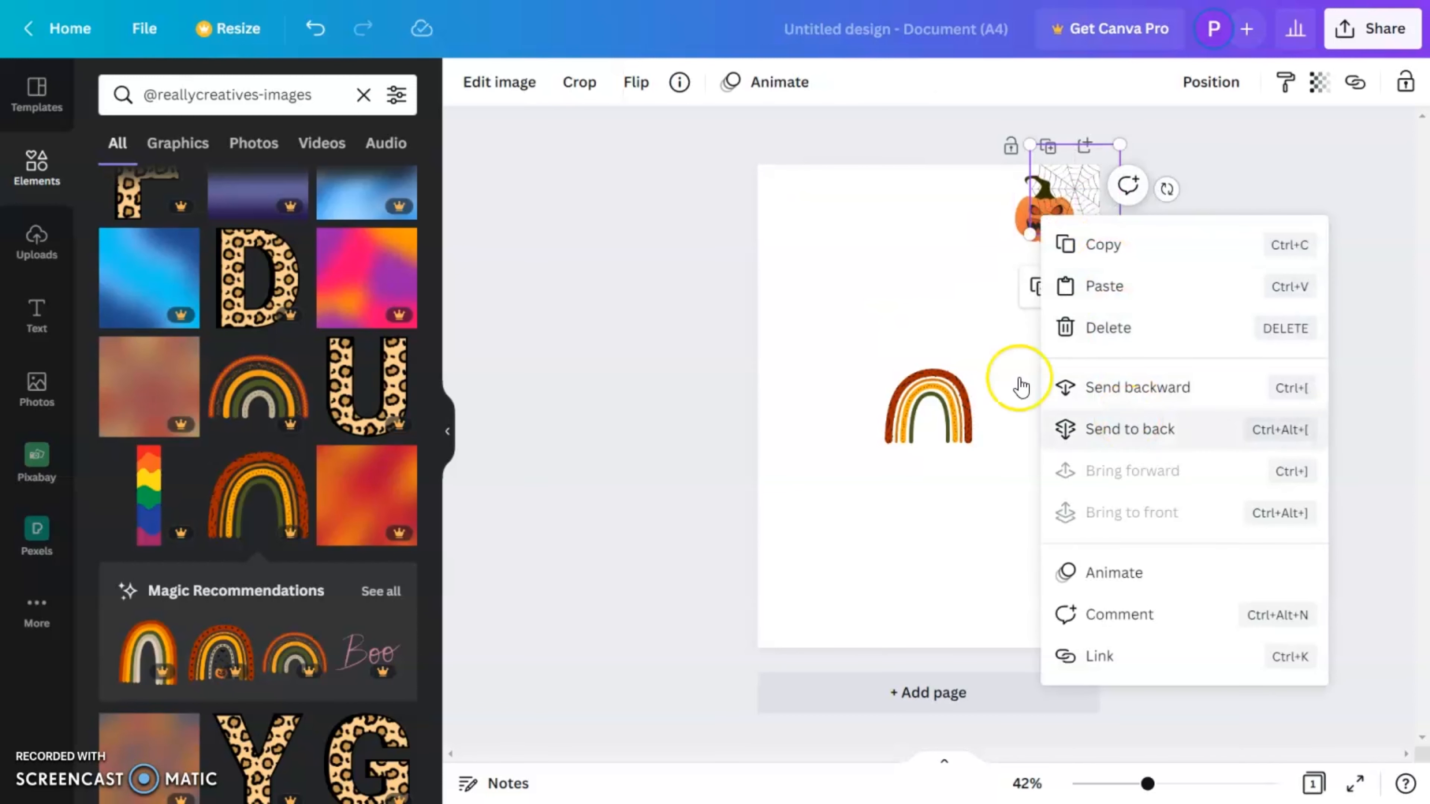
click(1059, 220)
right_click(1075, 200)
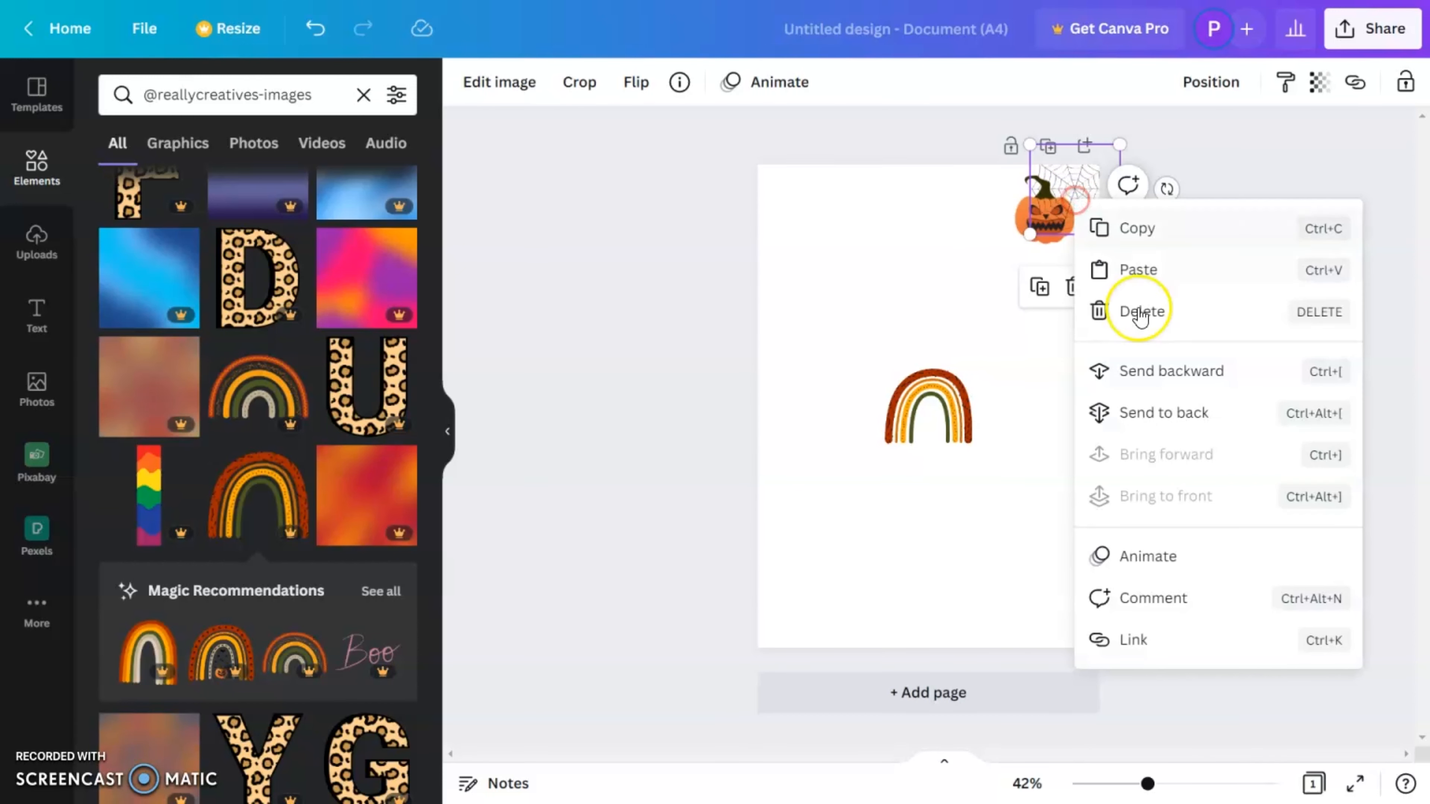
click(1172, 423)
click(1071, 353)
Move the rainbow to the page's lower-left corner
click(1053, 240)
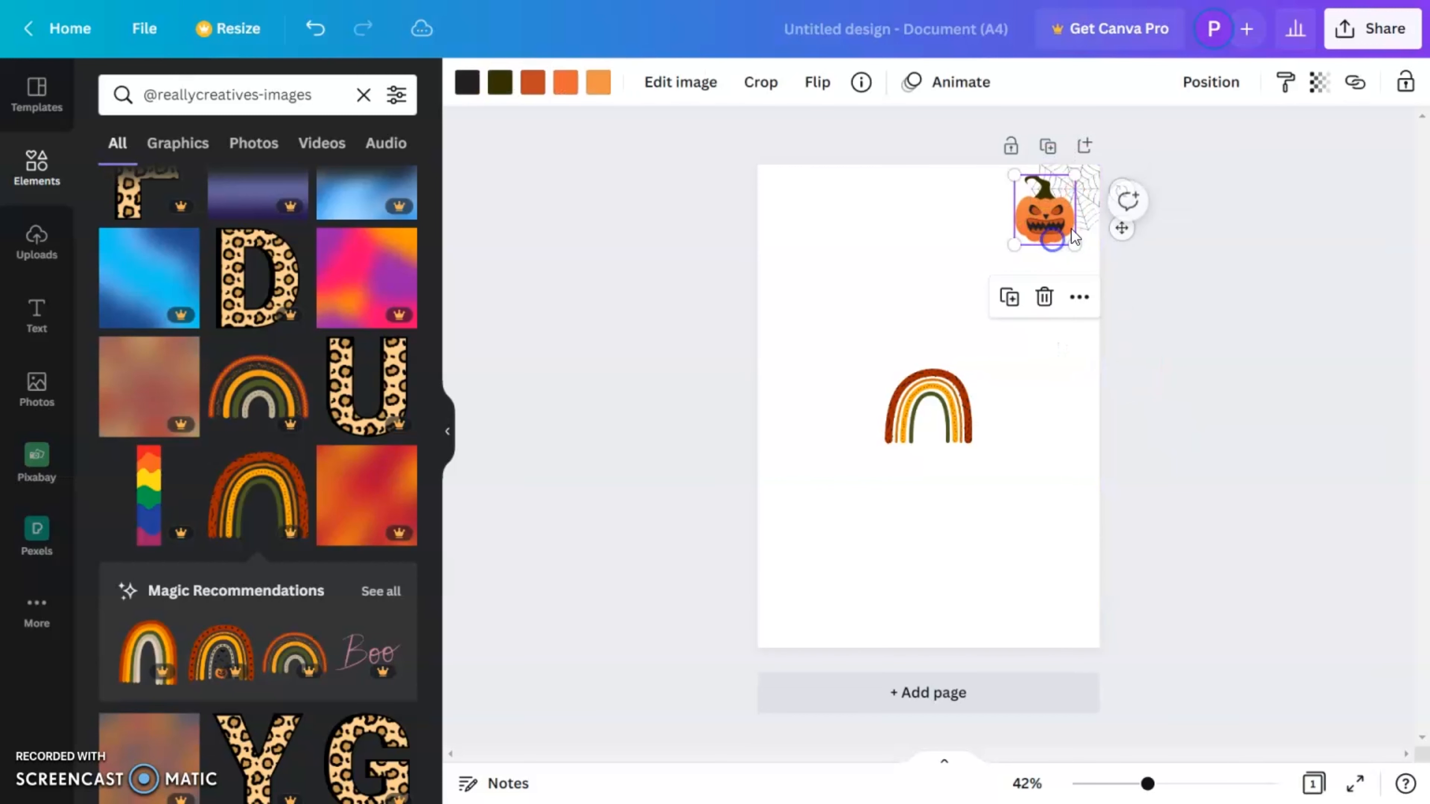
drag(944, 405, 843, 574)
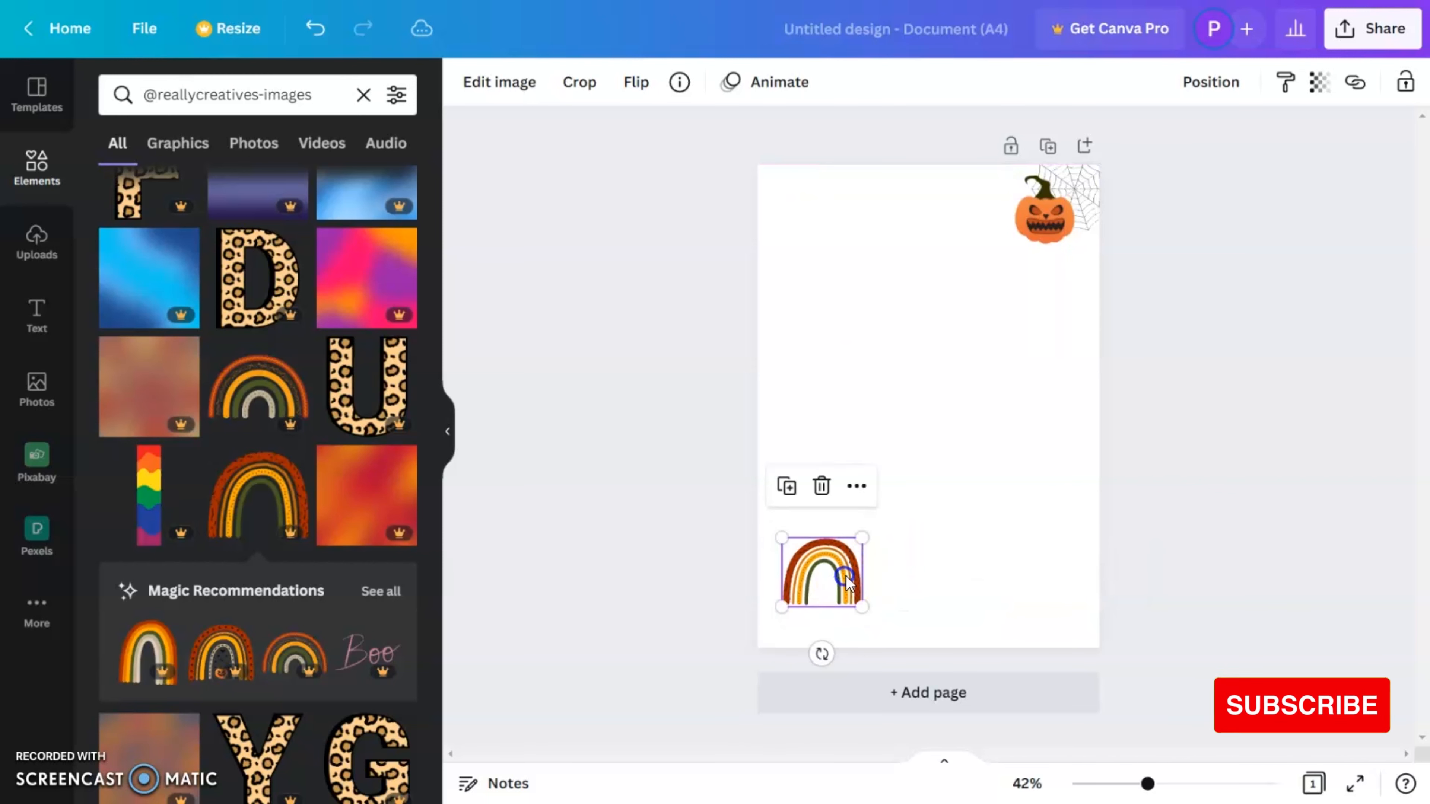
click(968, 561)
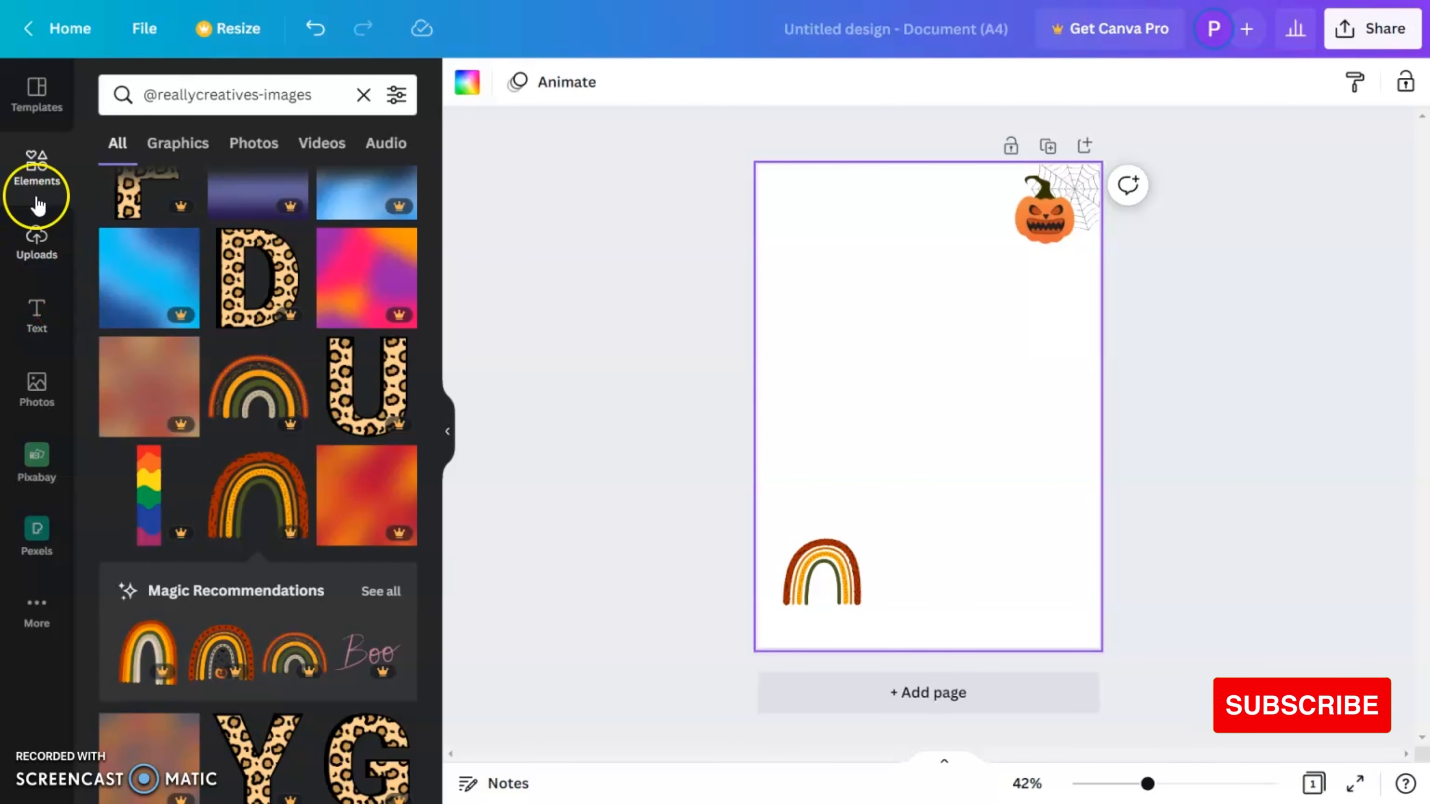
Add a square shape and stretch it to cover the whole page
click(364, 95)
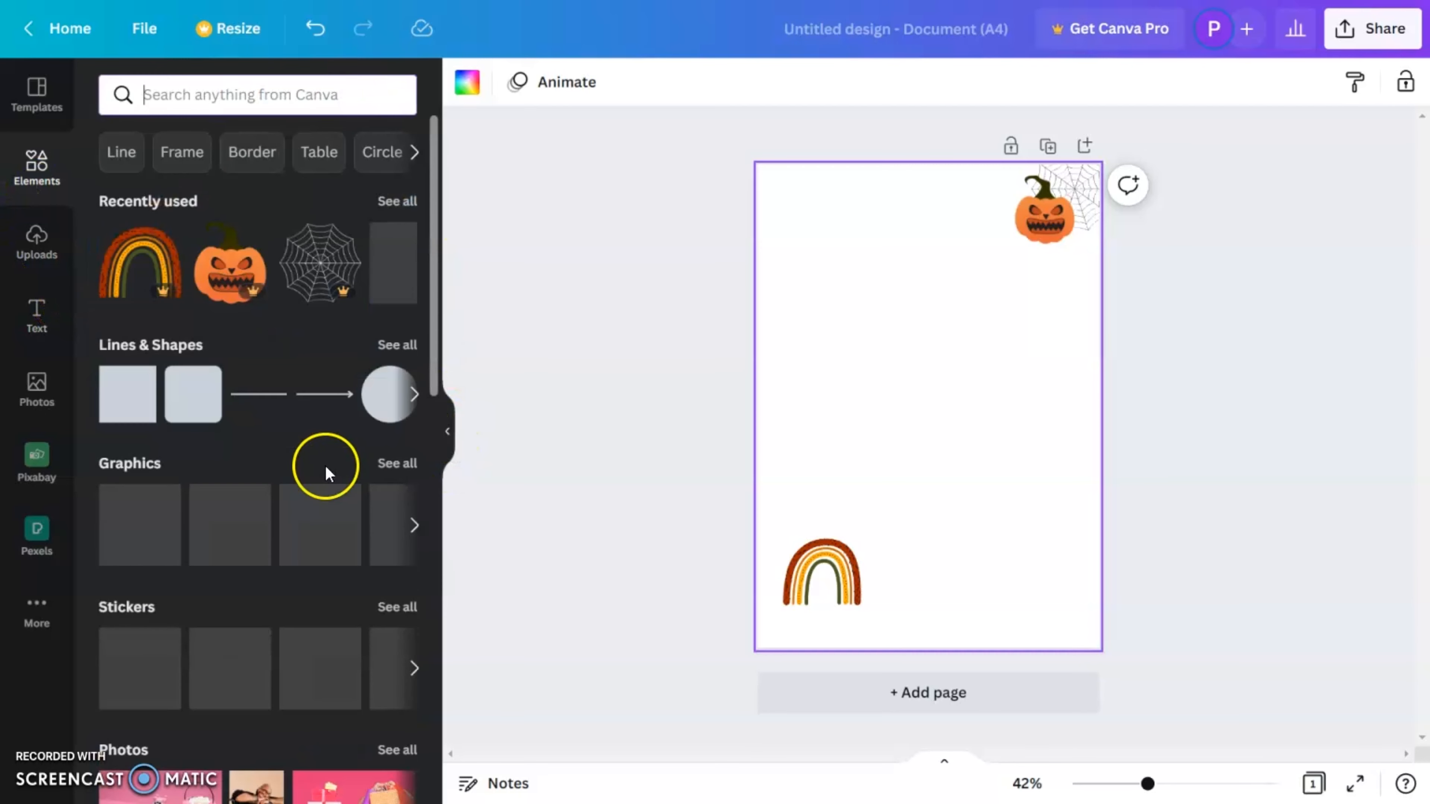
drag(963, 424, 1101, 598)
click(984, 323)
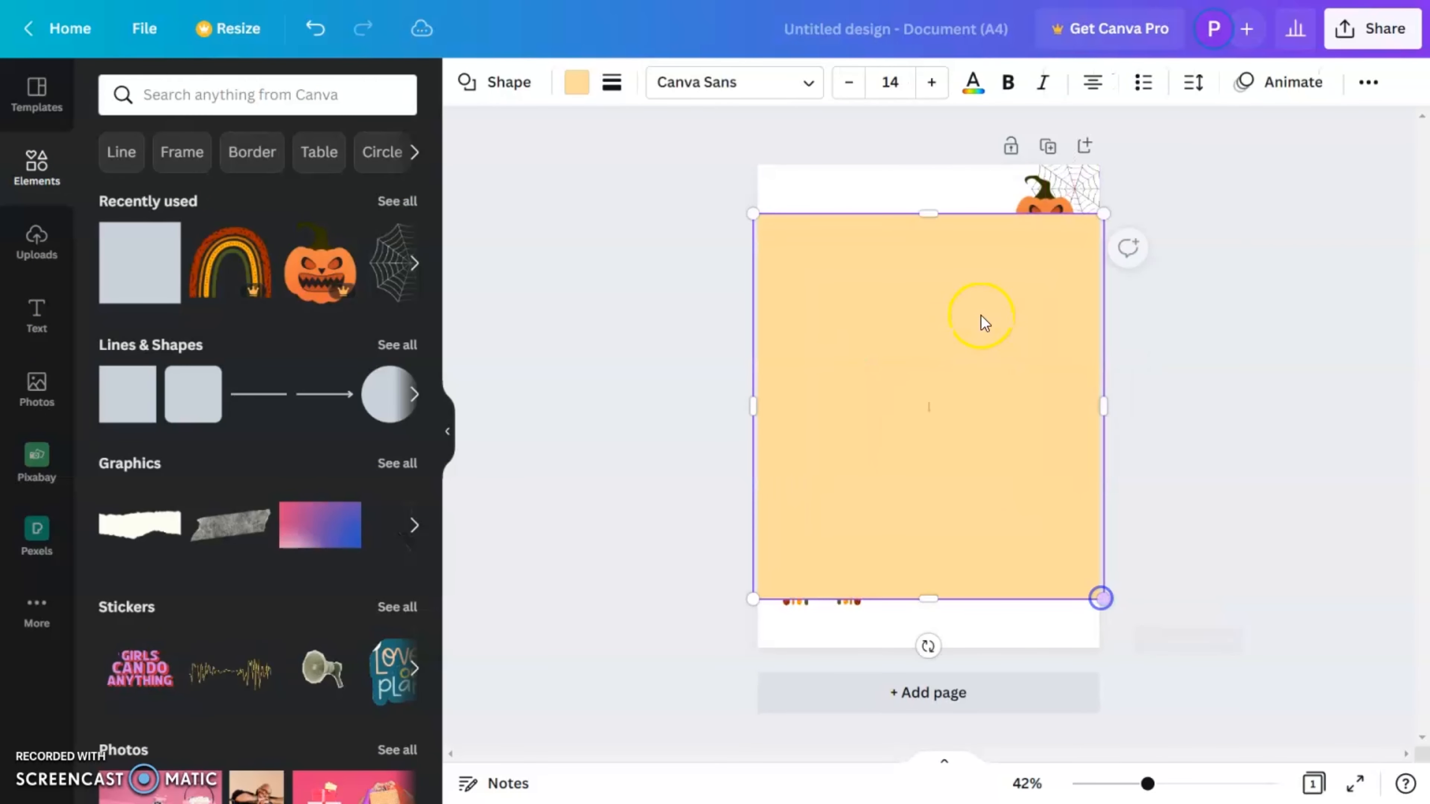
drag(933, 222, 937, 161)
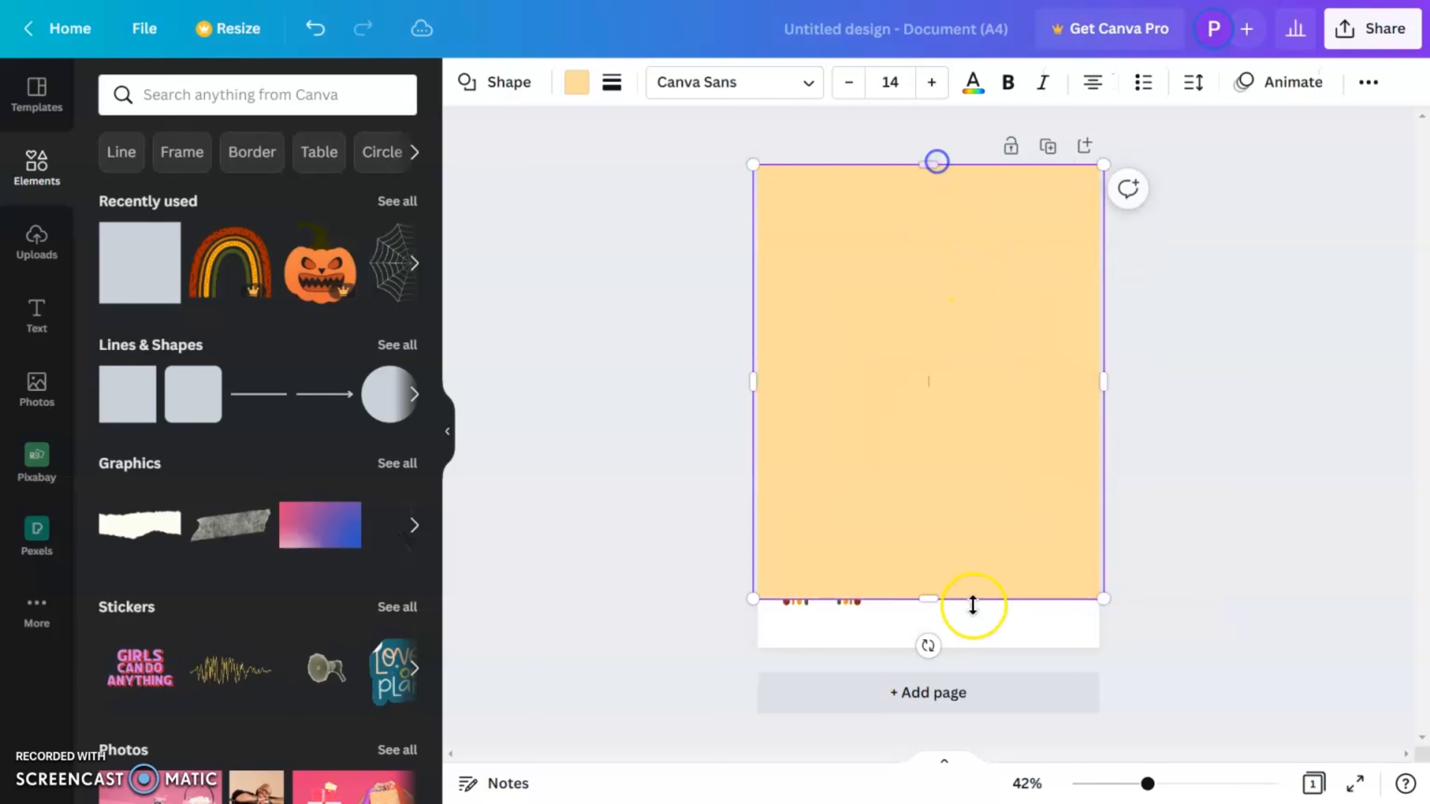
drag(934, 616, 934, 651)
Send the page-sized square to the back, behind all the Halloween graphics
right_click(935, 444)
click(885, 619)
right_click(930, 515)
click(1015, 542)
Lighten the background square's fill to the cream colour #FFF1D4
click(580, 89)
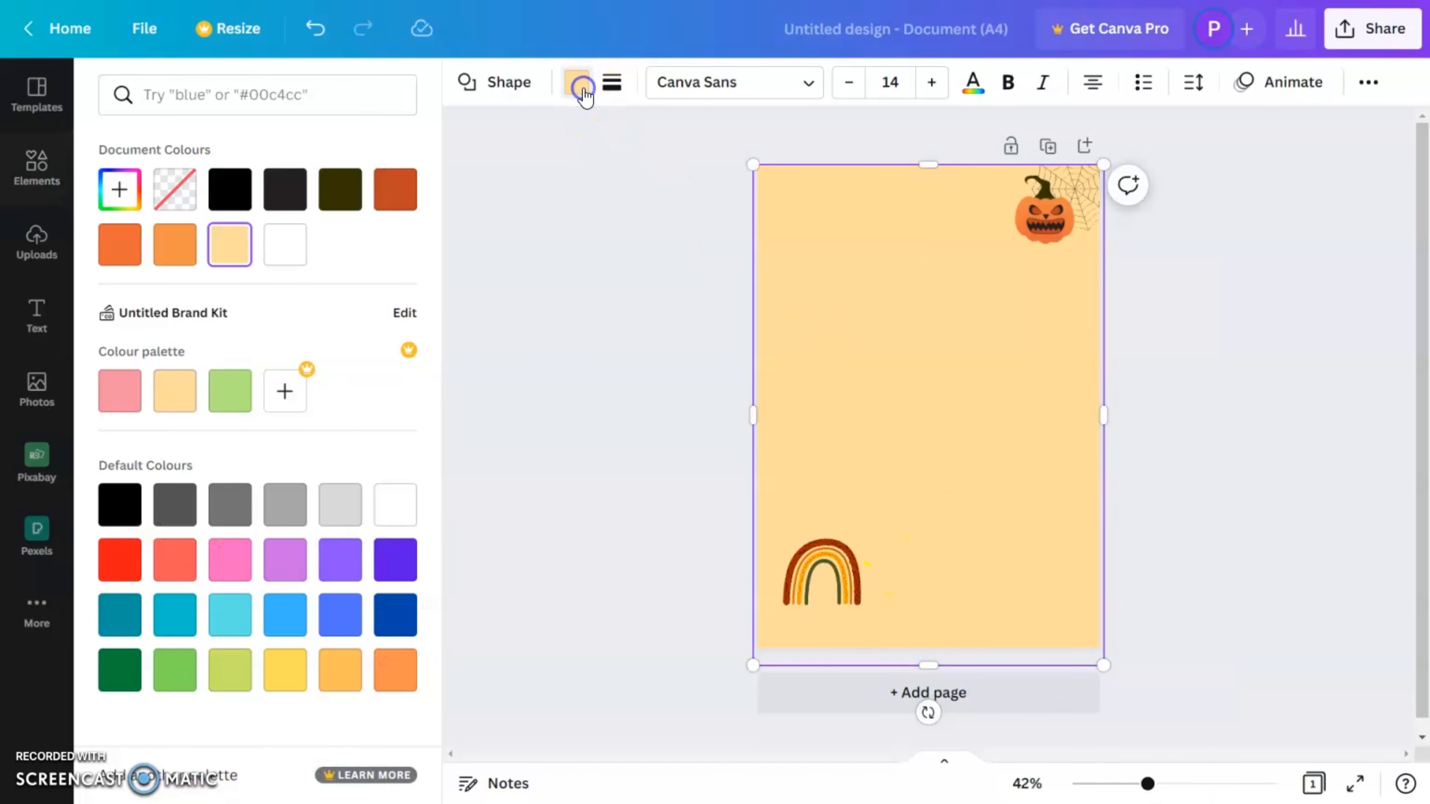
click(129, 207)
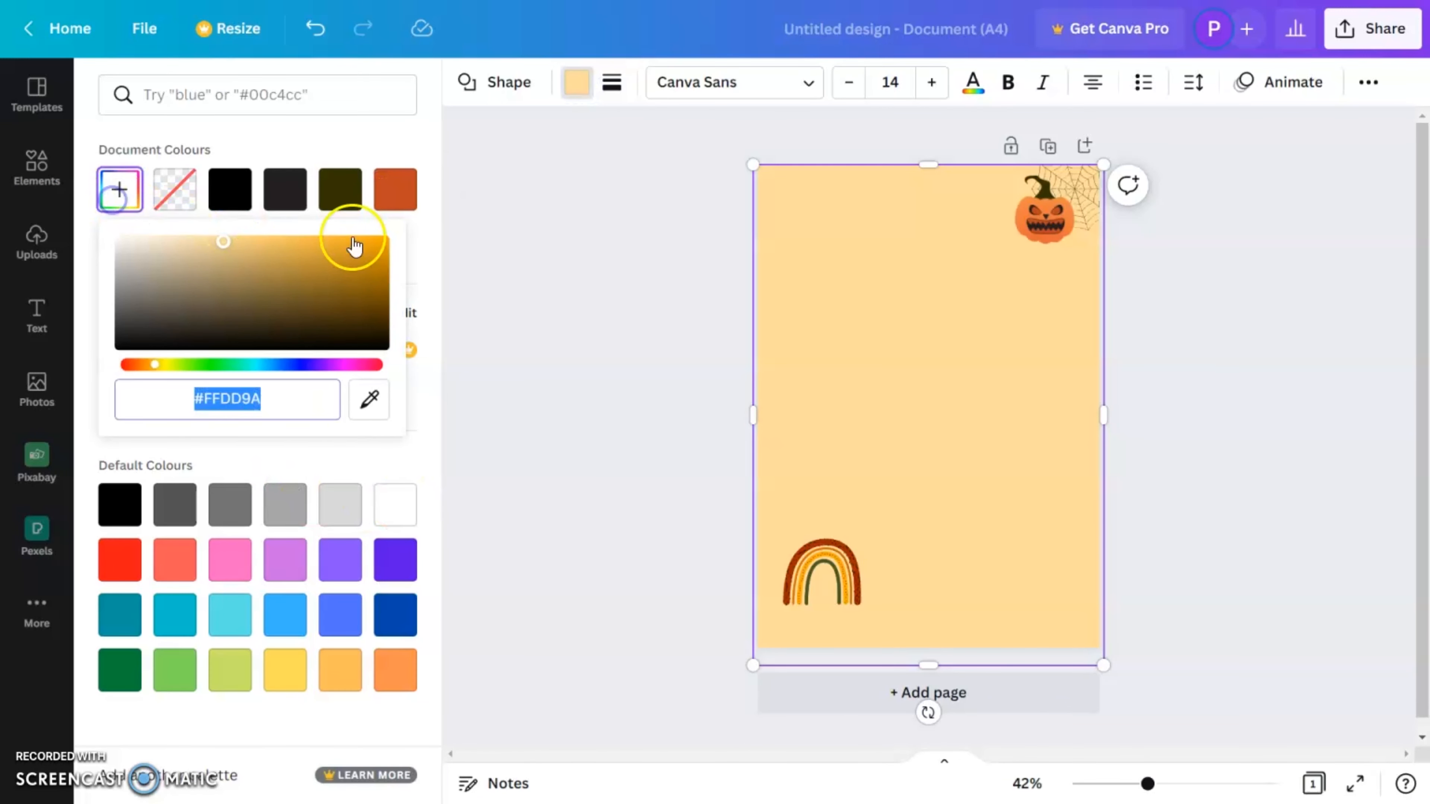
drag(197, 250, 186, 248)
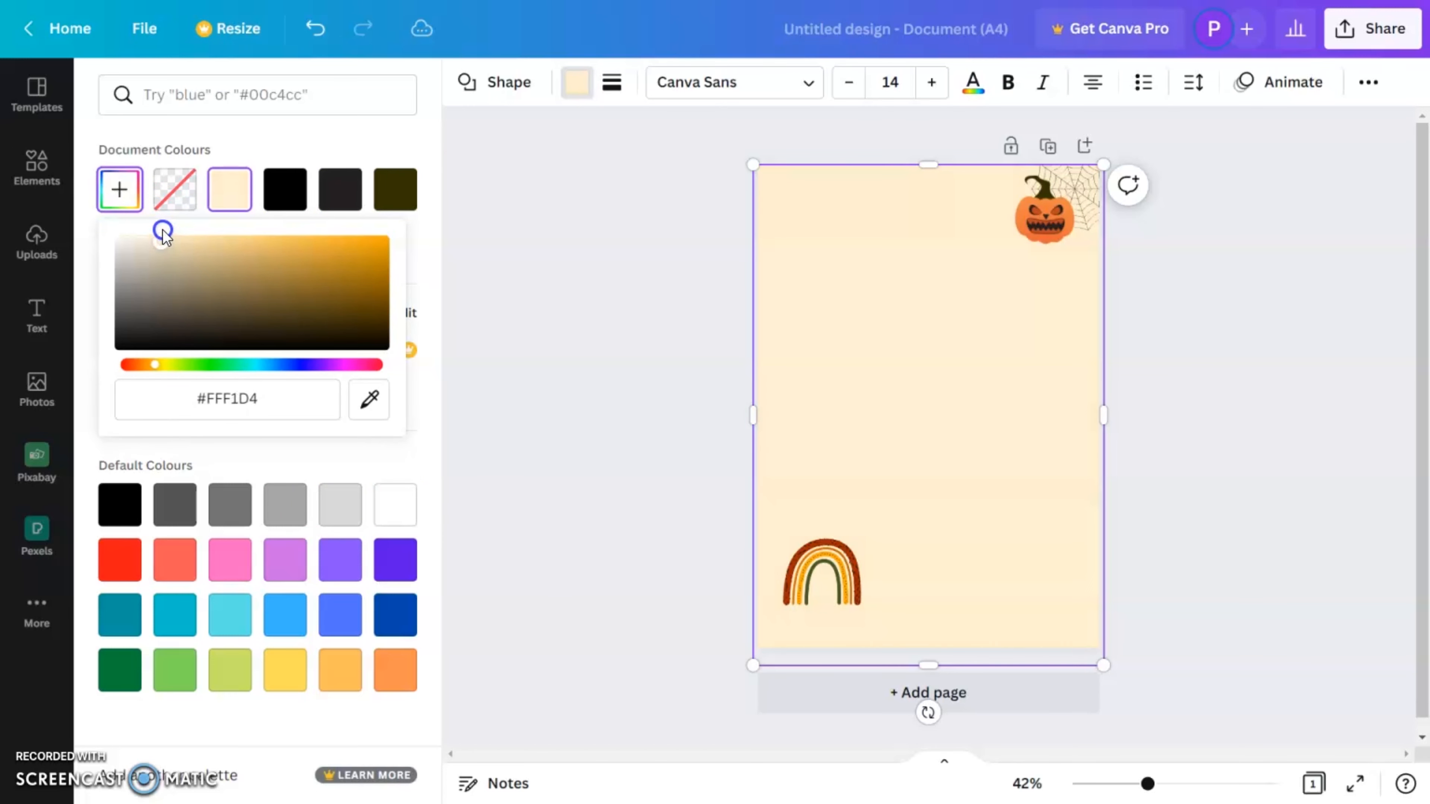
click(1249, 327)
click(1056, 226)
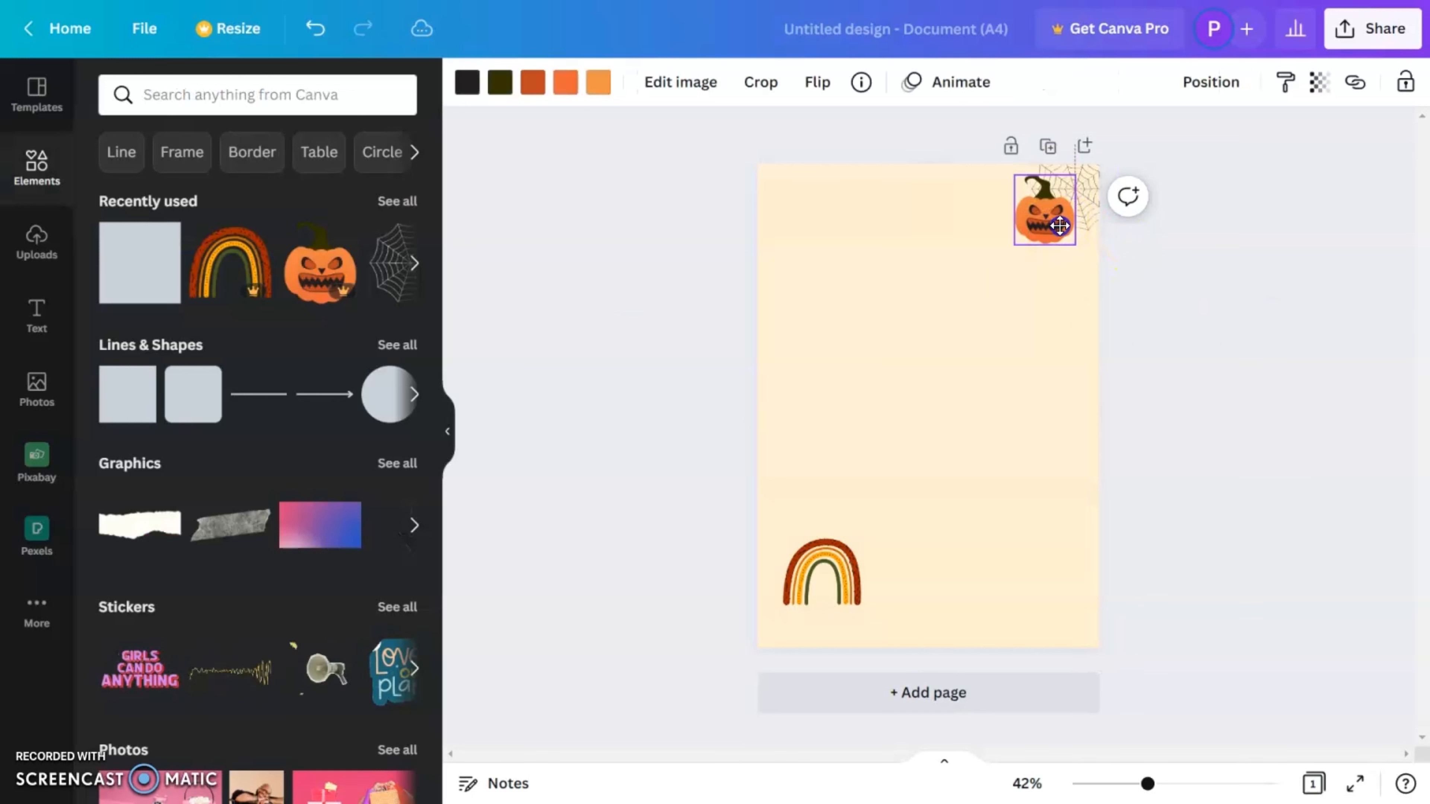
click(1238, 290)
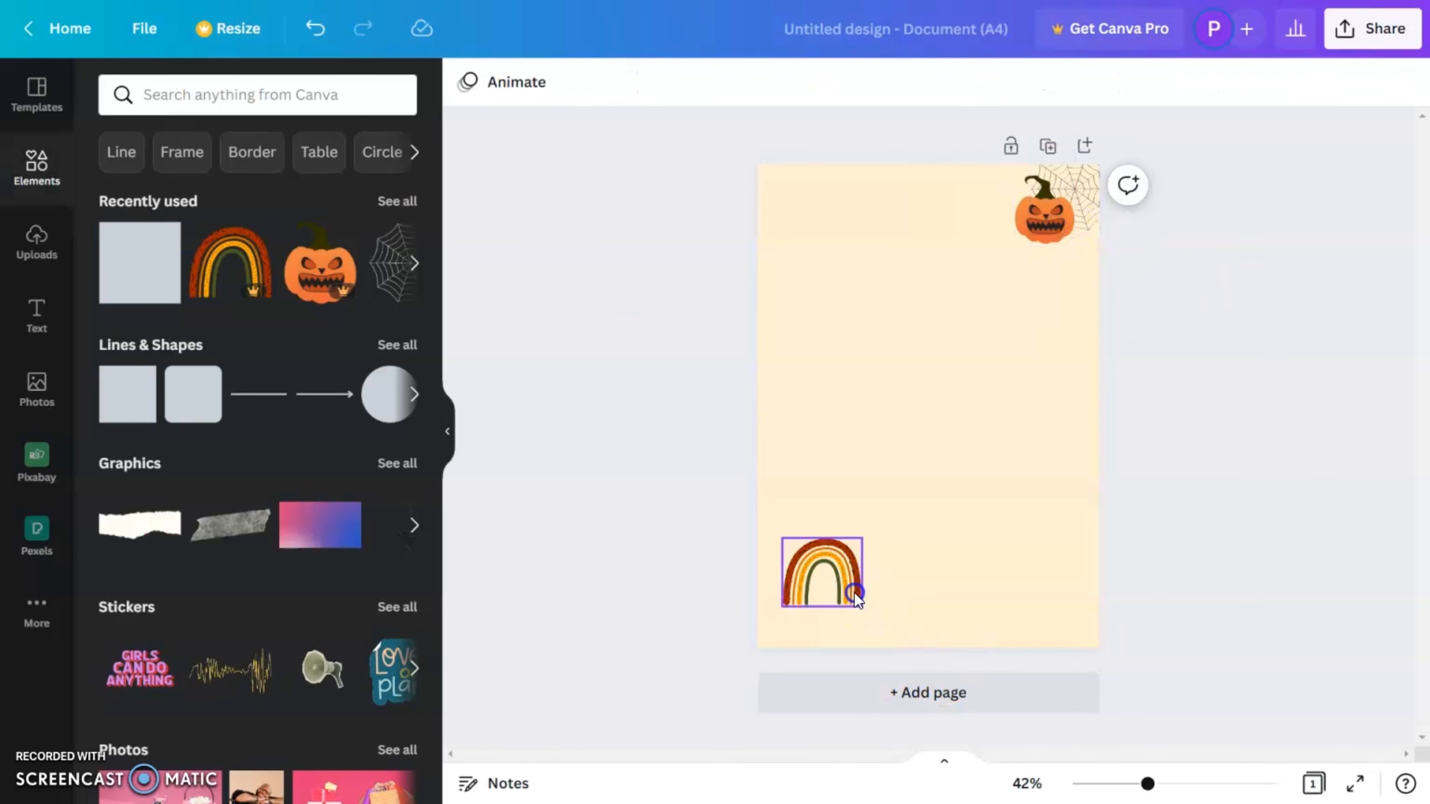
click(854, 593)
drag(865, 611, 856, 608)
click(868, 521)
click(515, 325)
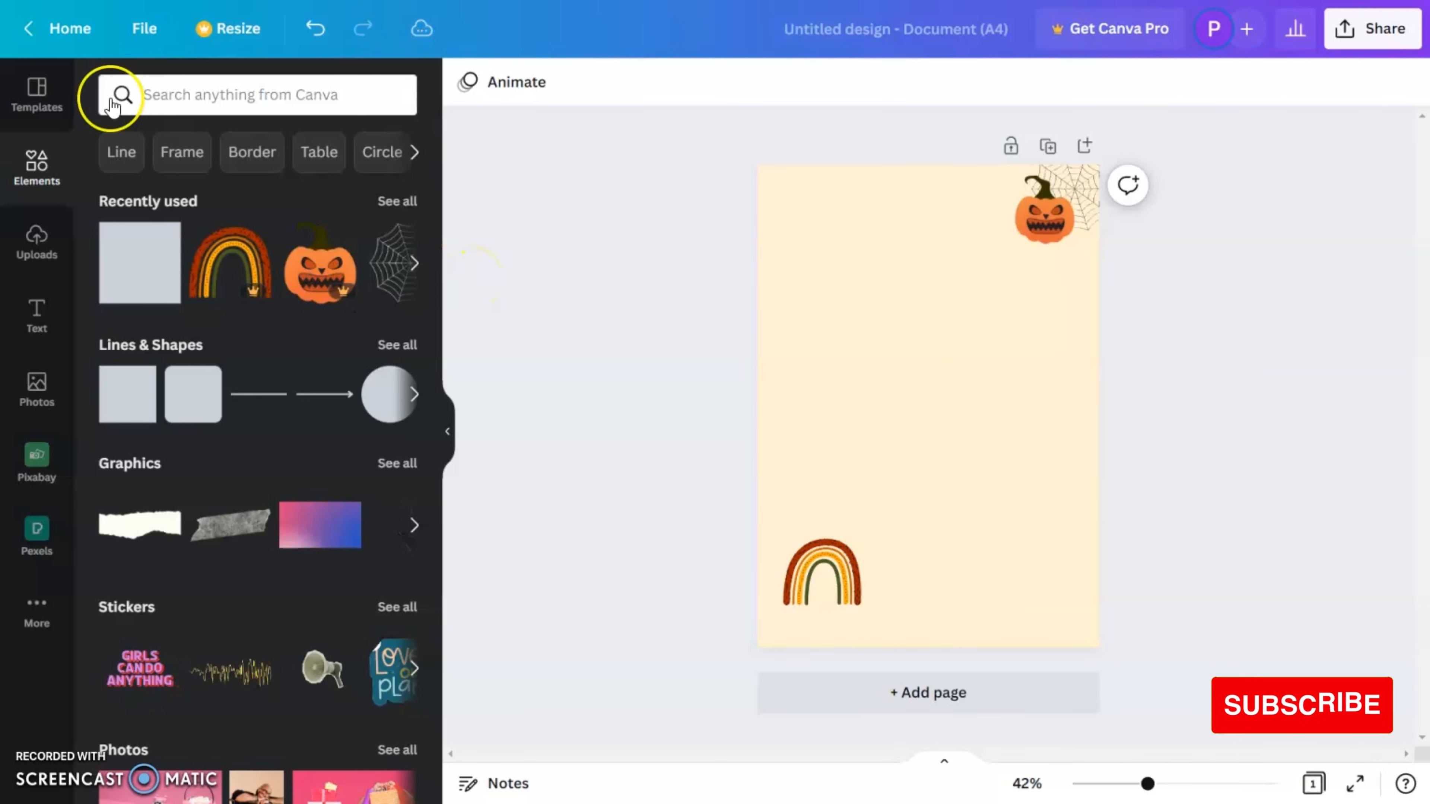
Search the elements for "bat", add the black flying bat, and shrink it into the page's upper-left corner
click(228, 94)
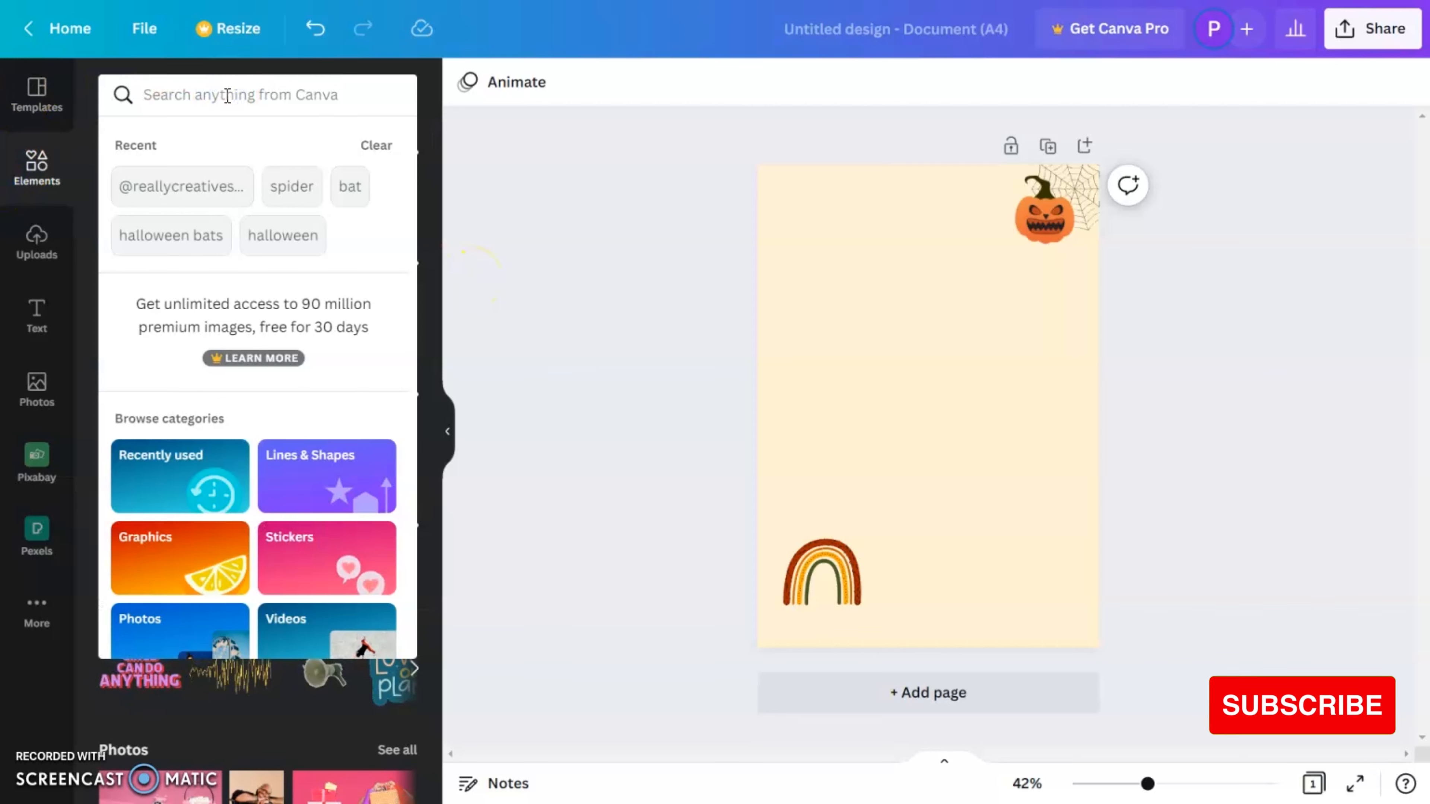
text(bar)
key(BackSpace)
text(t)
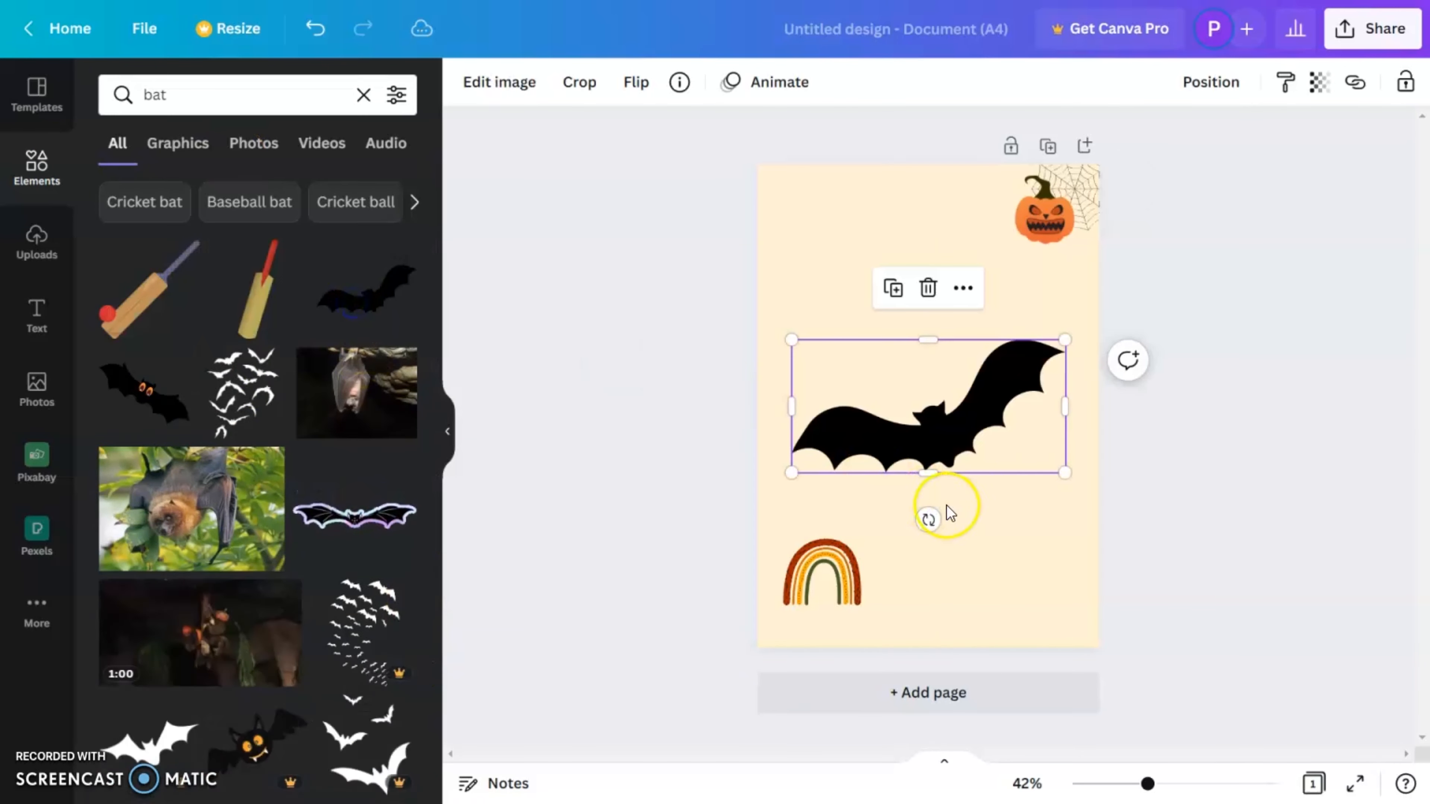
drag(1065, 473, 835, 204)
click(756, 254)
Arrange copies of the bat as a cluster of one larger and two smaller bats in the upper-left corner
drag(858, 215, 791, 229)
click(795, 141)
drag(857, 254, 756, 162)
key(ctrl+z)
click(1370, 83)
click(1363, 135)
click(834, 205)
click(859, 273)
click(839, 212)
drag(831, 202, 838, 197)
click(824, 243)
click(785, 227)
drag(775, 281, 772, 280)
click(849, 313)
click(787, 230)
Duplicate the three-bat cluster into the page's lower-right corner
click(881, 256)
drag(891, 267, 713, 159)
alt+drag(794, 193, 1068, 623)
click(1171, 581)
Rotate and reposition the copied bats individually so the lower-right cluster differs from the original
drag(1053, 680, 1072, 651)
click(1069, 592)
click(1277, 590)
drag(1075, 594, 1073, 590)
drag(1026, 622, 1037, 623)
click(1246, 557)
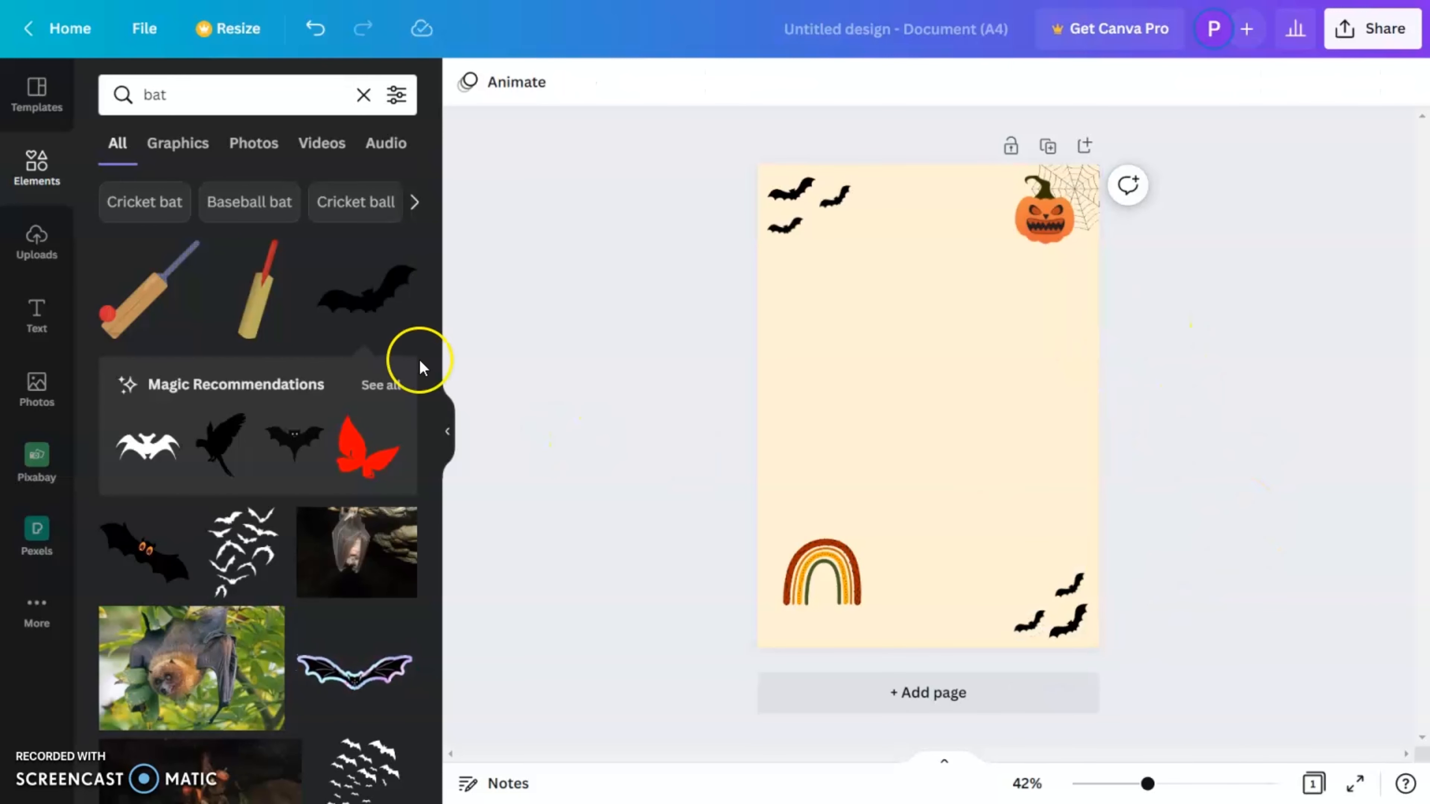
Add a text box reading "Halloween" and place it, enlarged to size 39.6, over the rainbow's base
click(52, 335)
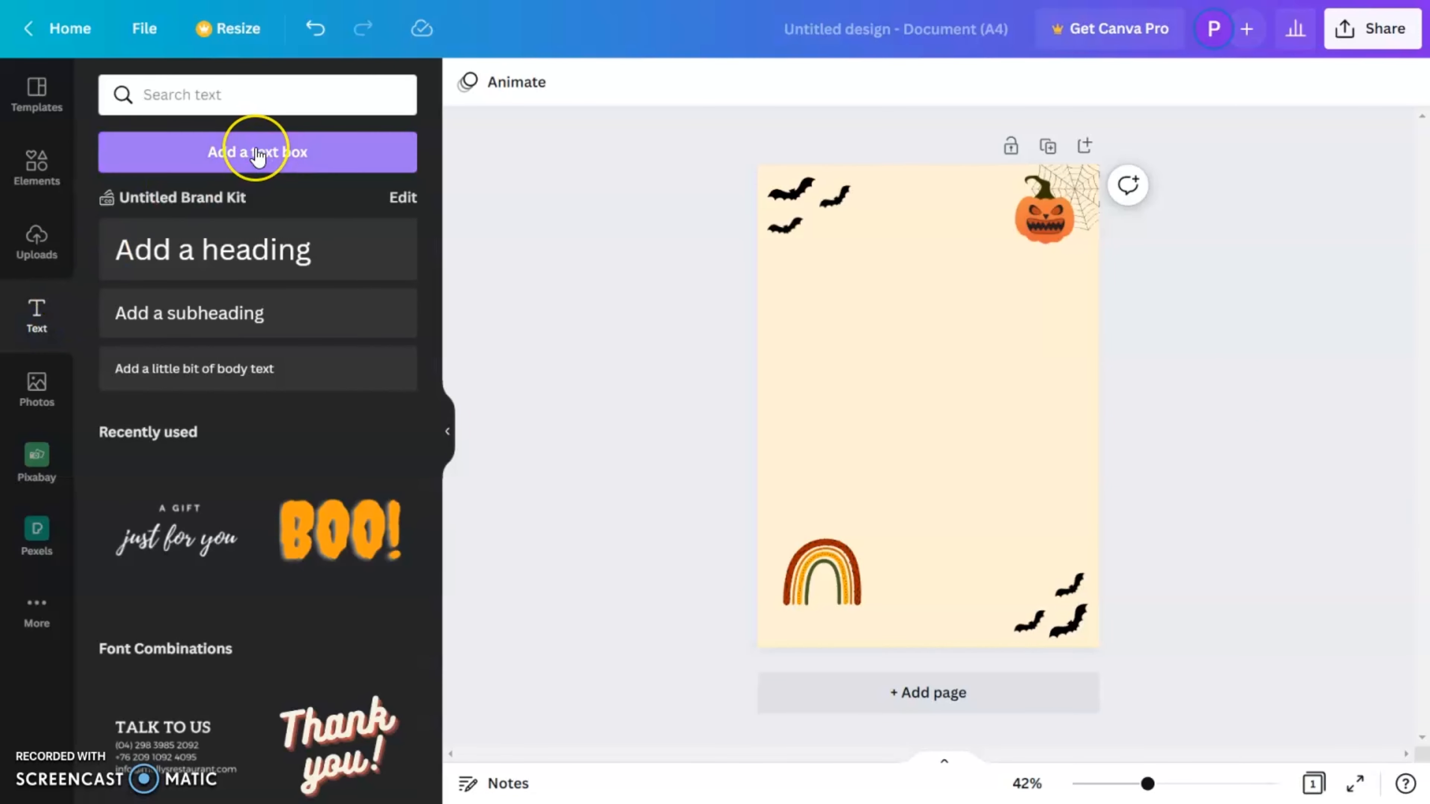
click(258, 153)
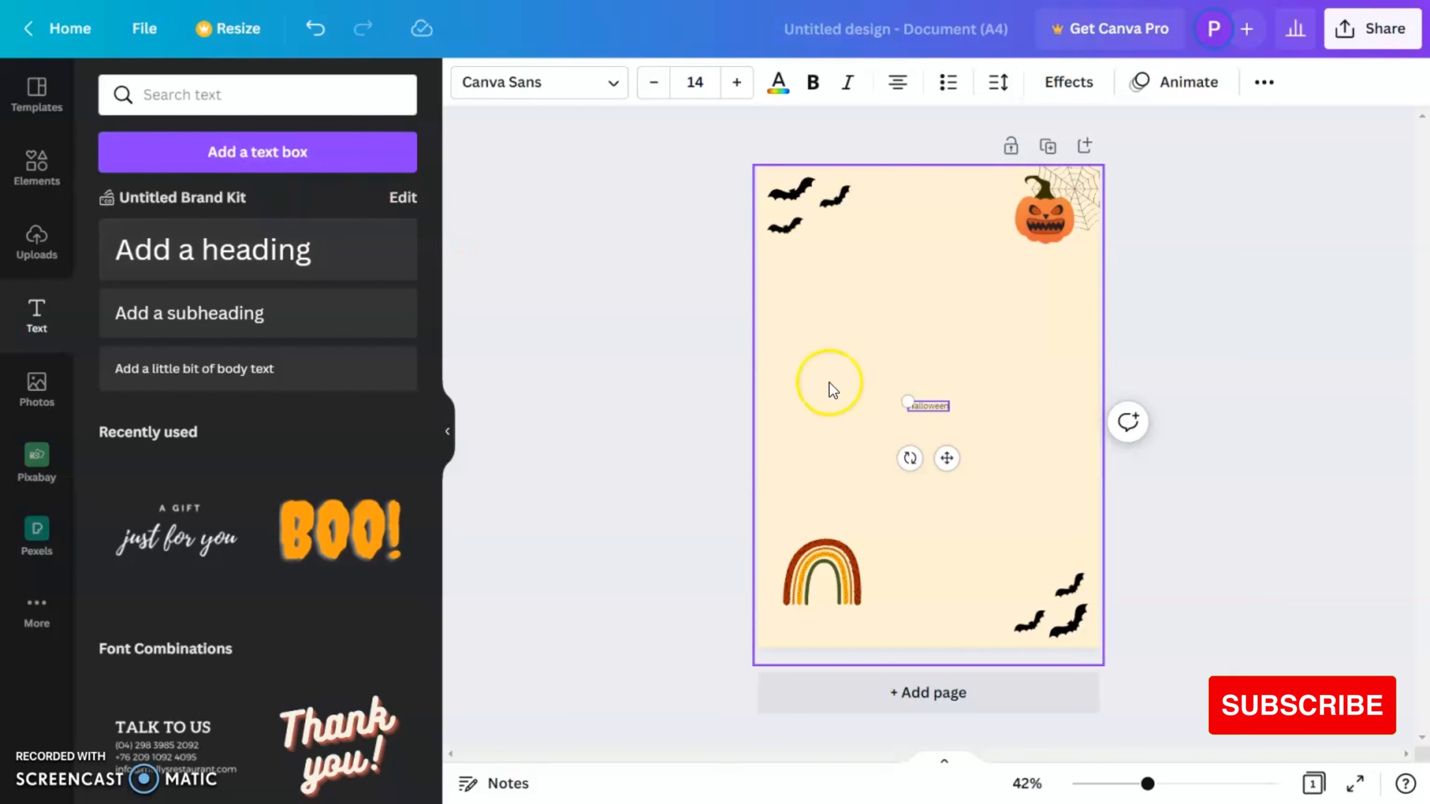
click(936, 406)
drag(951, 418, 850, 604)
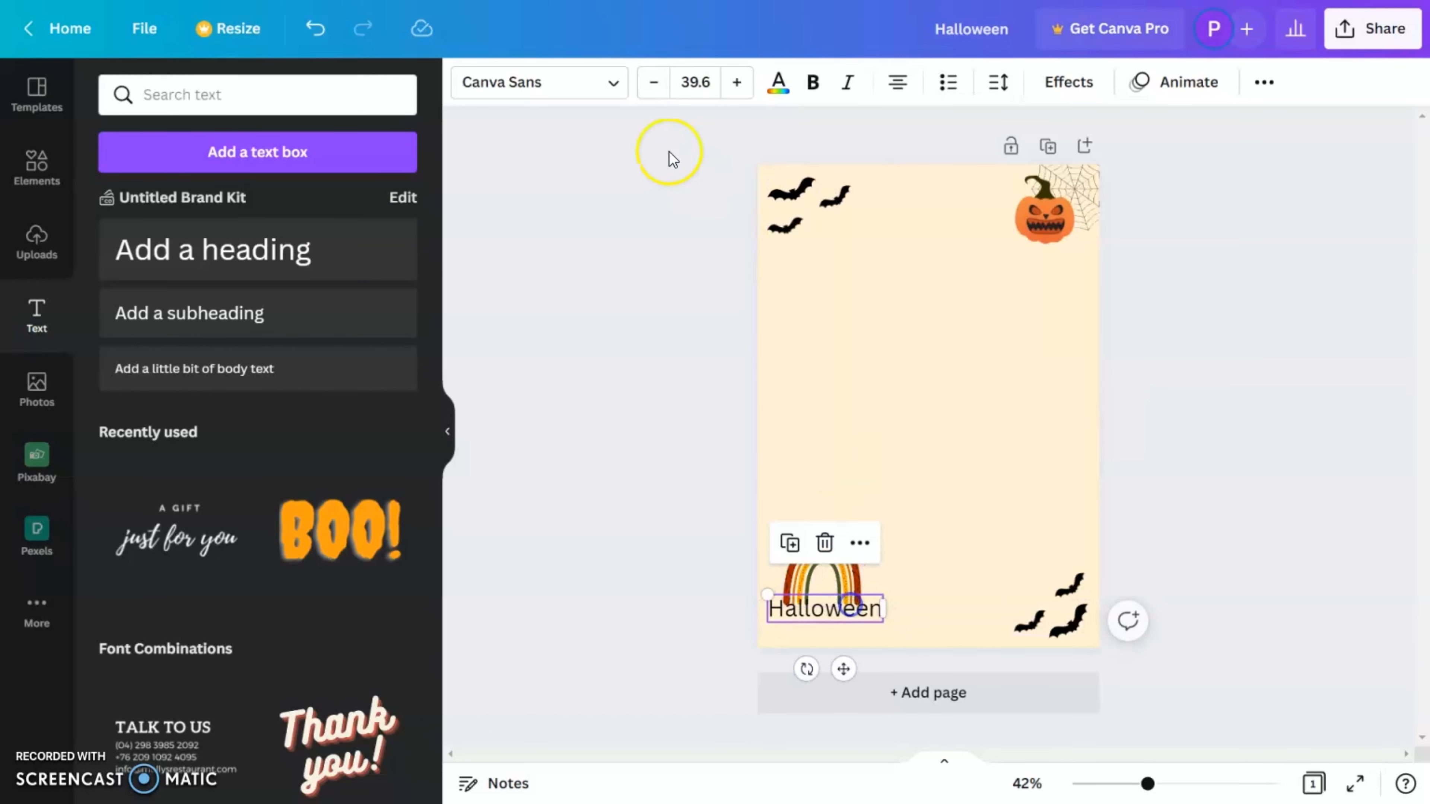
Set the "Halloween" text's font to Black Bones
click(576, 81)
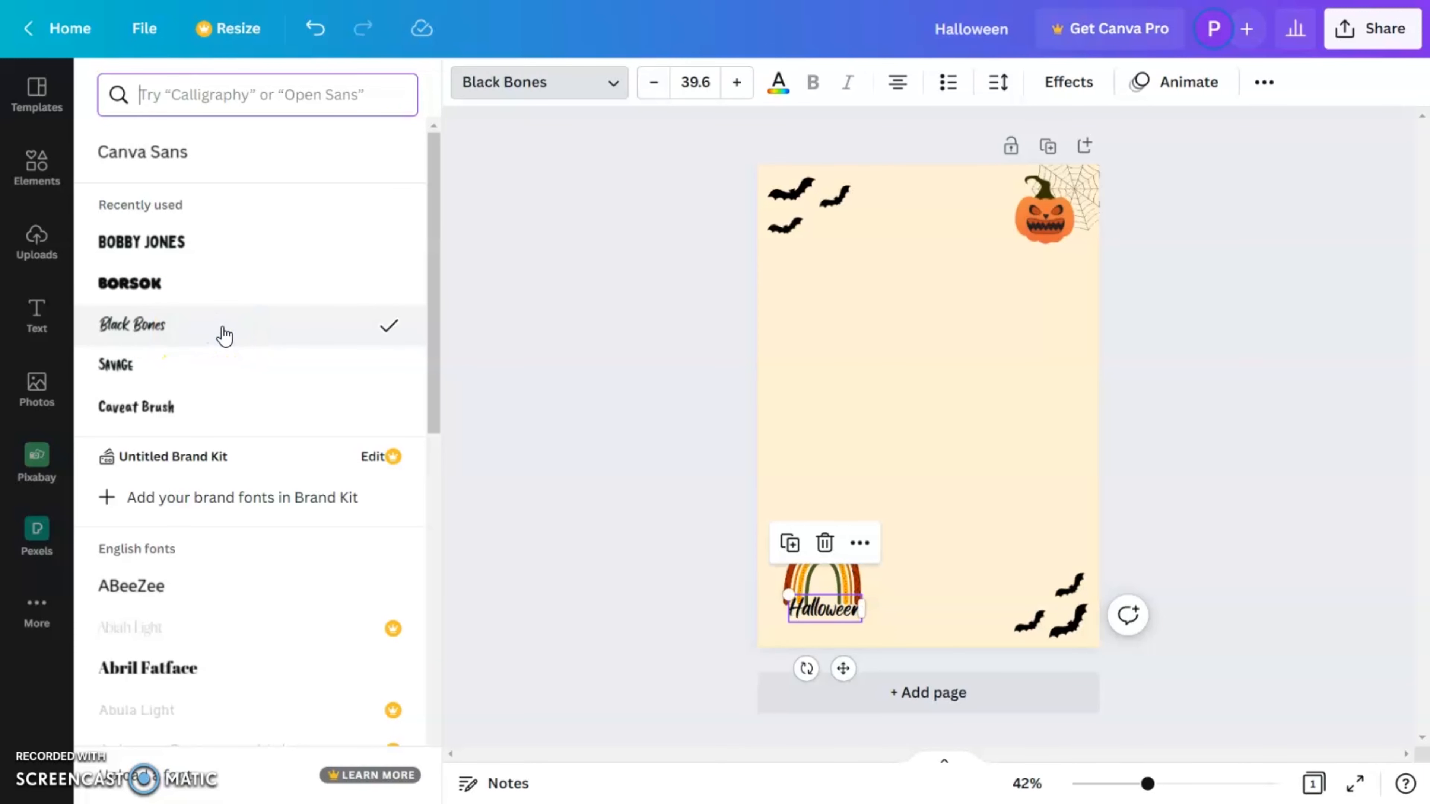
Enlarge the "Halloween" text to size 47.2 and centre it over the rainbow's base
drag(862, 622, 844, 673)
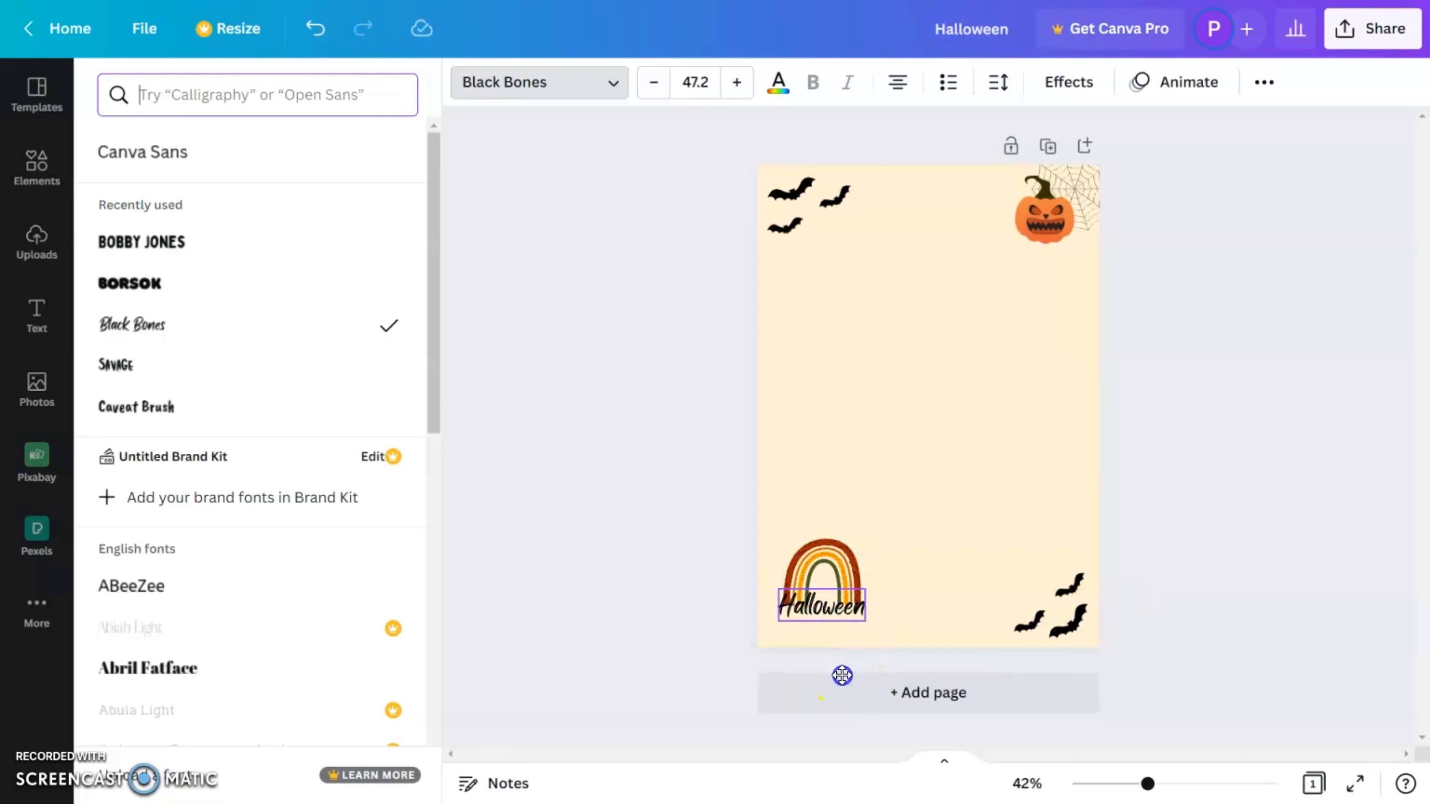
click(927, 628)
drag(741, 554, 869, 626)
click(945, 579)
Rotate the three upper-left bats and move them closer into the page corner
click(785, 225)
drag(765, 281, 775, 283)
drag(862, 174, 784, 190)
drag(783, 145, 773, 146)
drag(836, 196, 787, 221)
click(919, 249)
Add a straight line and stretch it across the page width, just below the bats and pumpkin
click(37, 168)
click(366, 93)
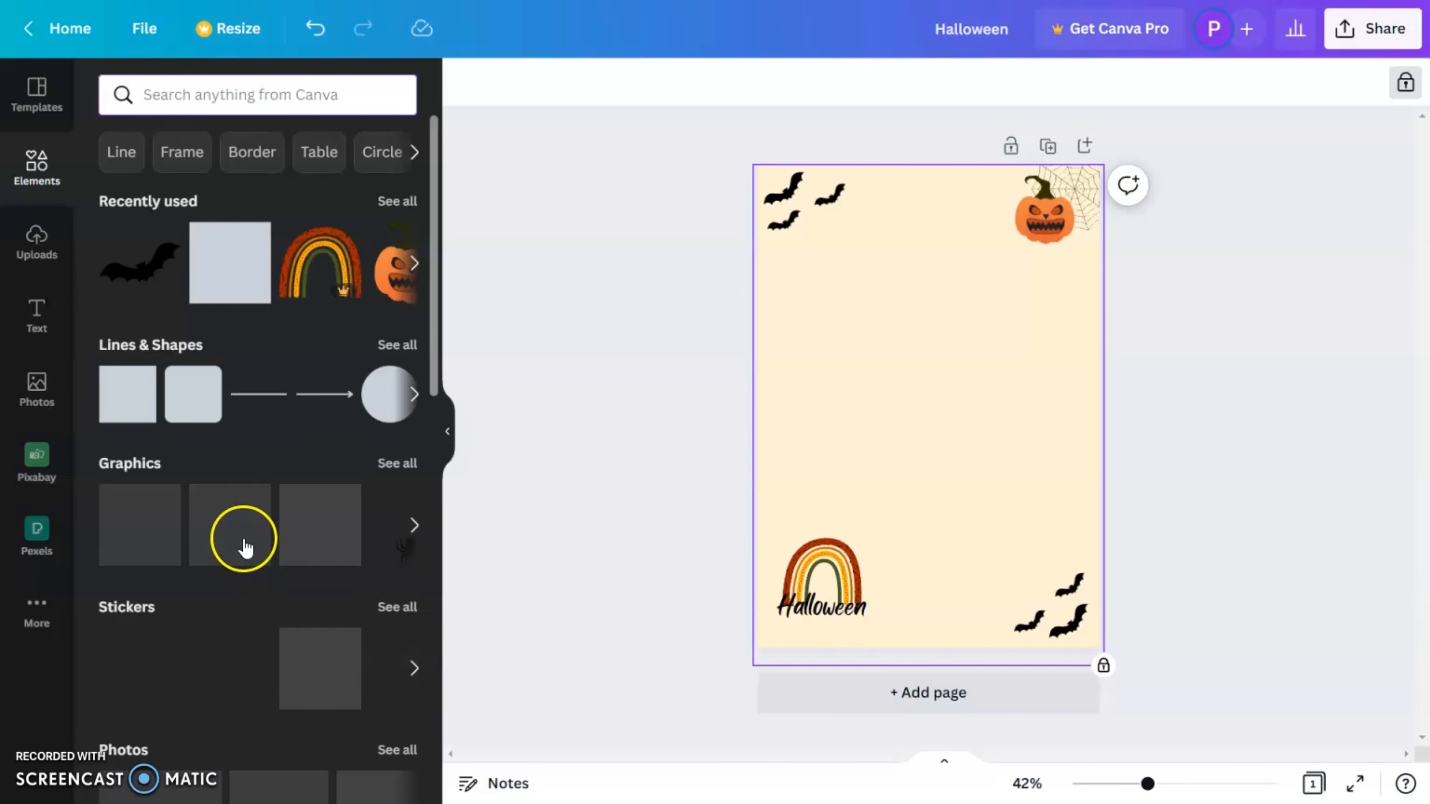
click(252, 394)
drag(947, 454, 850, 313)
drag(888, 265, 1085, 280)
Recolour the line with the dark orange document colour and give it a solid style with line weight 2
click(569, 95)
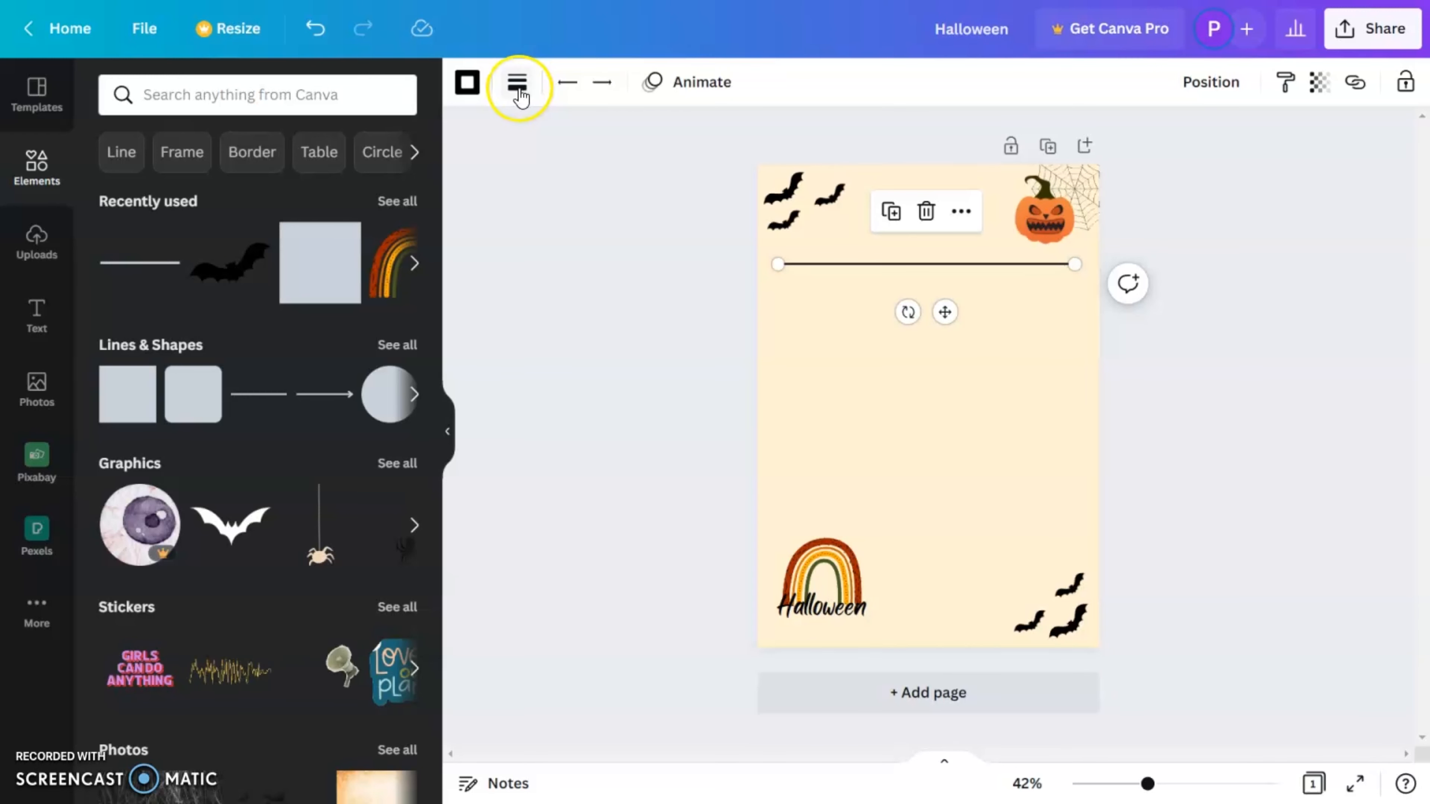
click(466, 82)
click(337, 193)
click(607, 161)
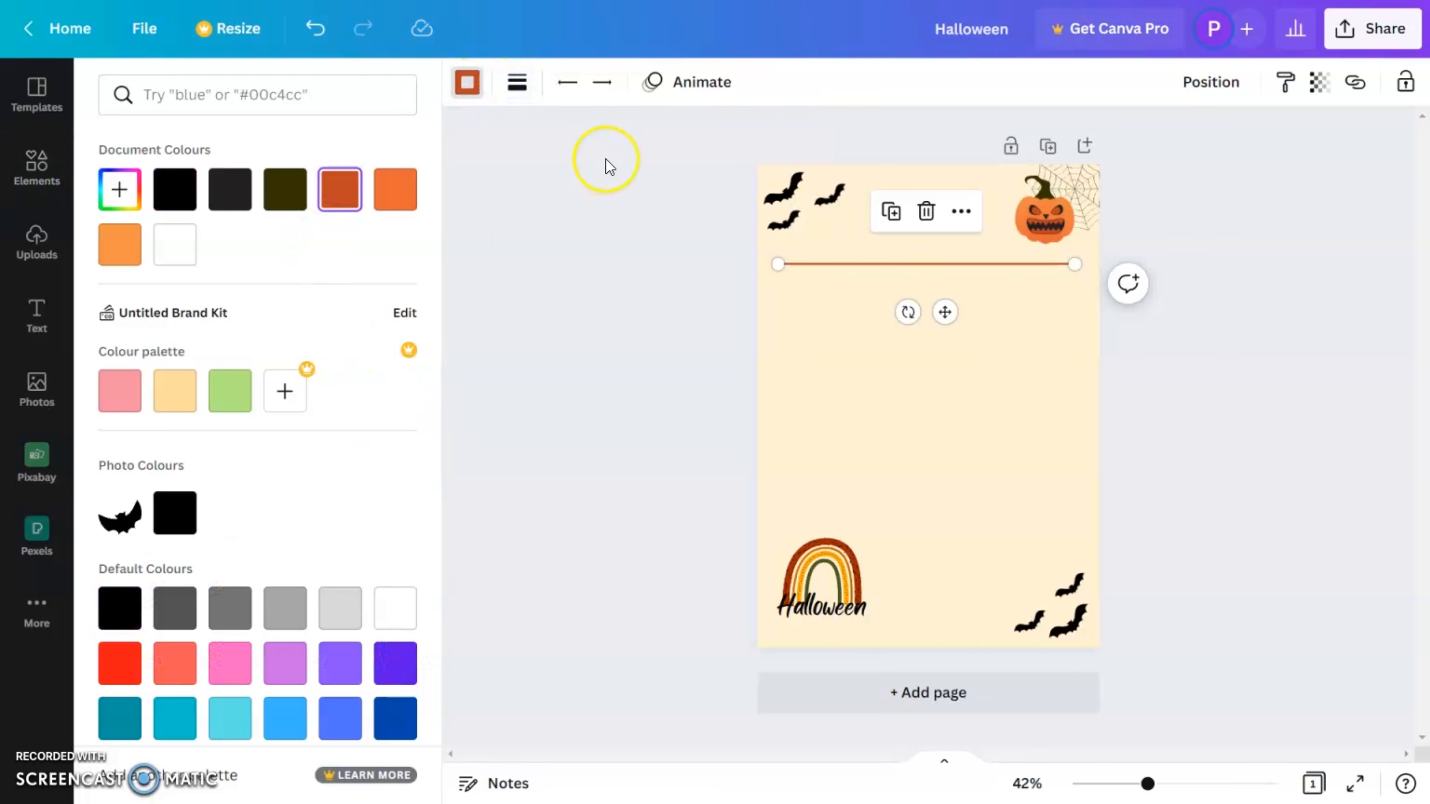
click(531, 87)
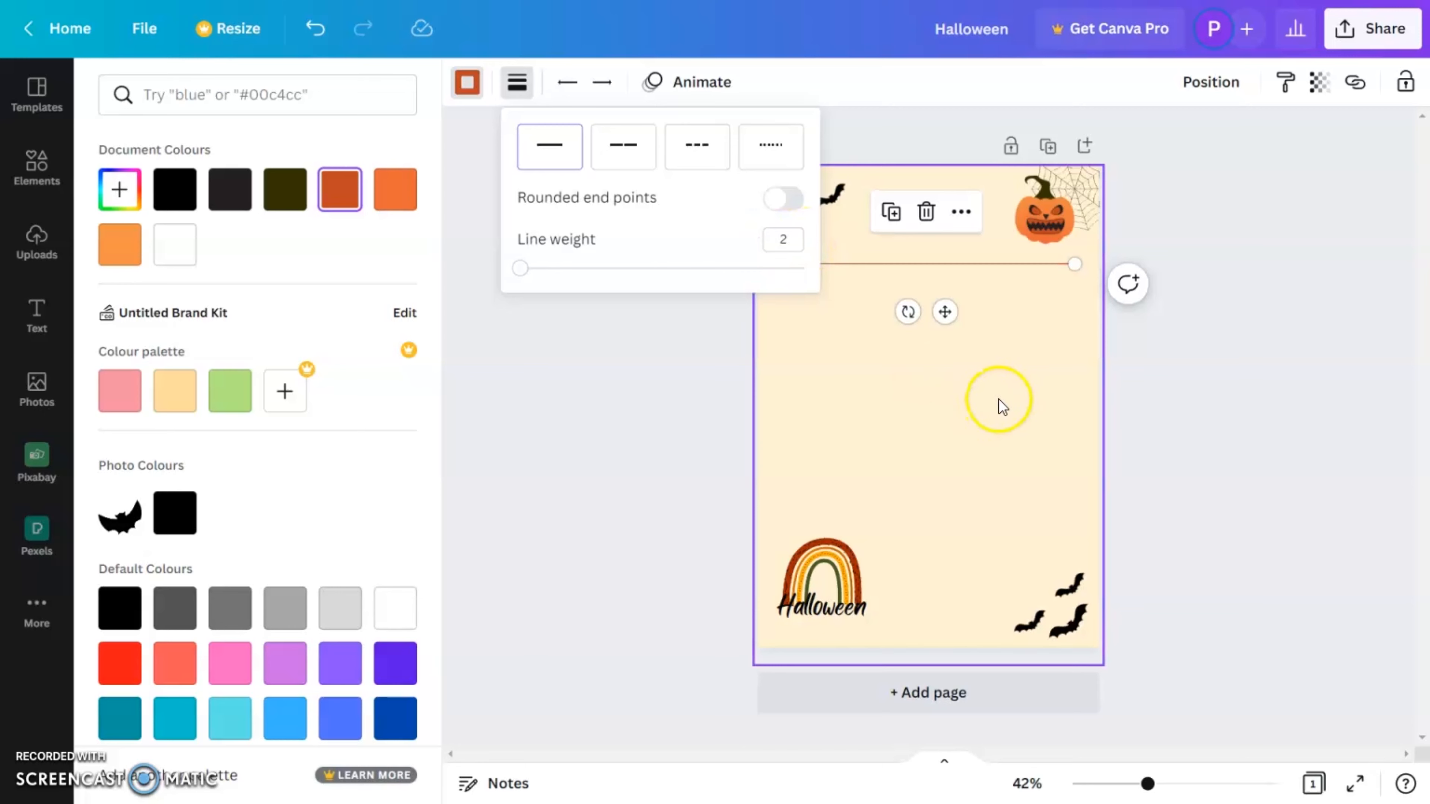
click(1019, 386)
Duplicate the line repeatedly down the page at 13.3 spacing until the copies reach the rainbow's top
click(1023, 265)
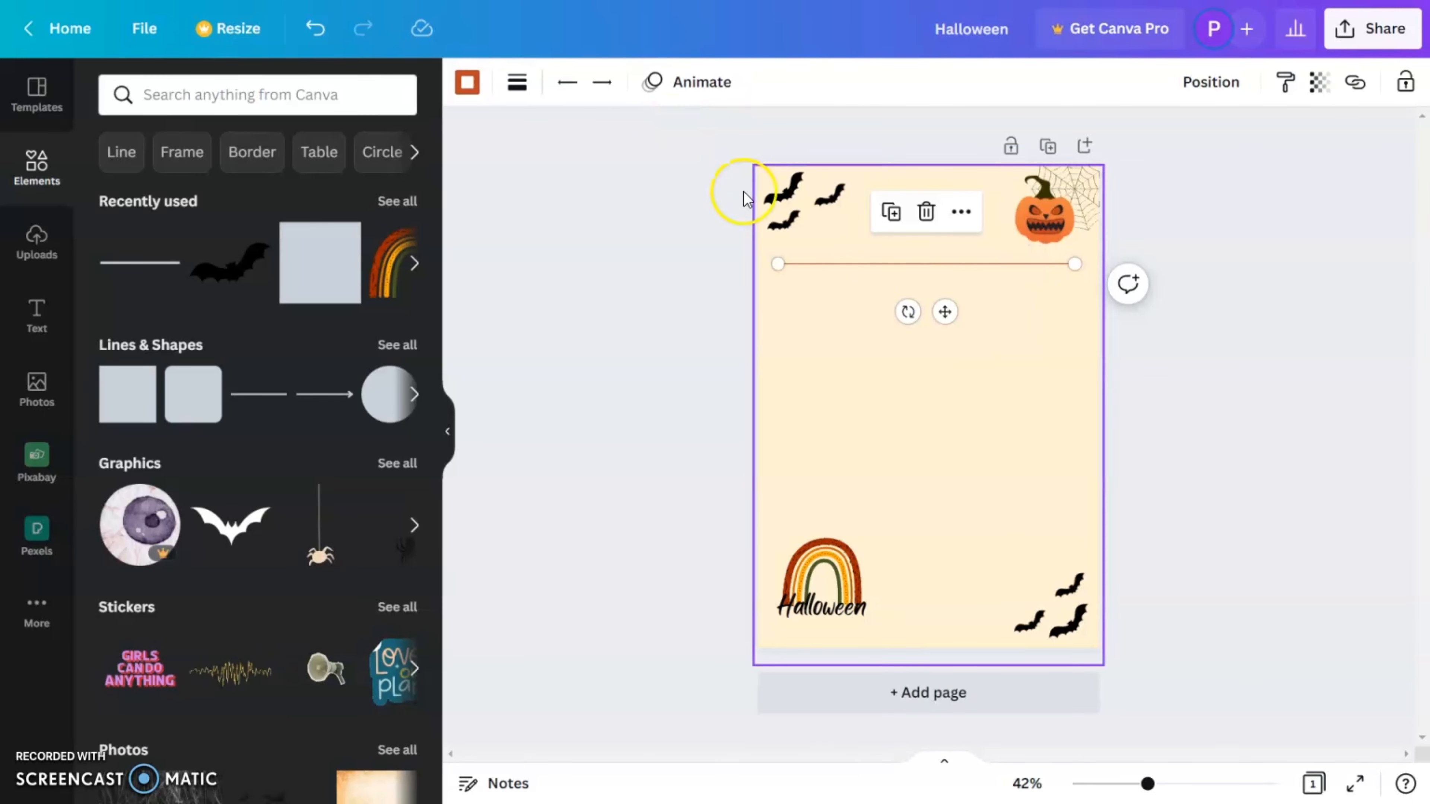
drag(946, 310, 951, 322)
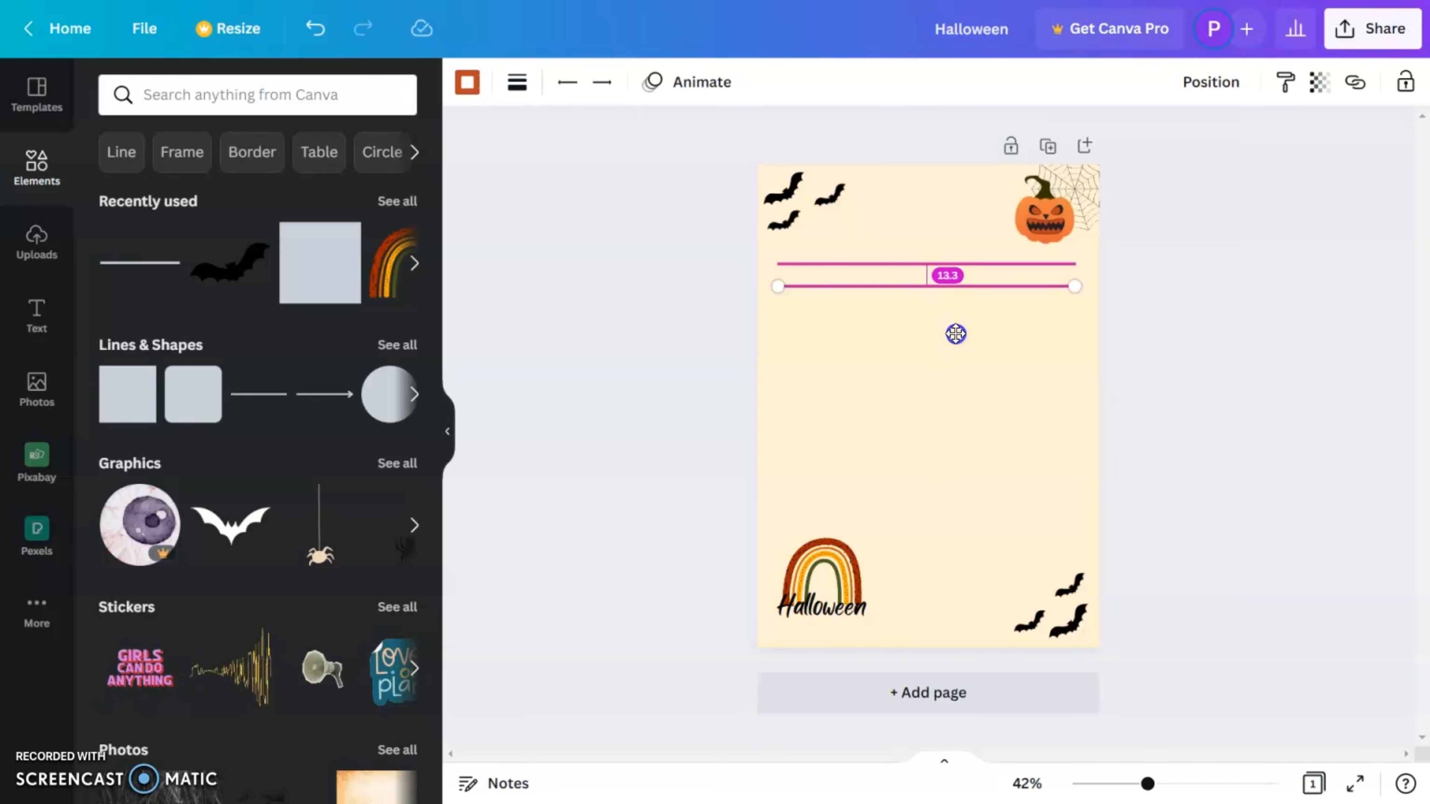
drag(956, 333, 956, 333)
click(851, 409)
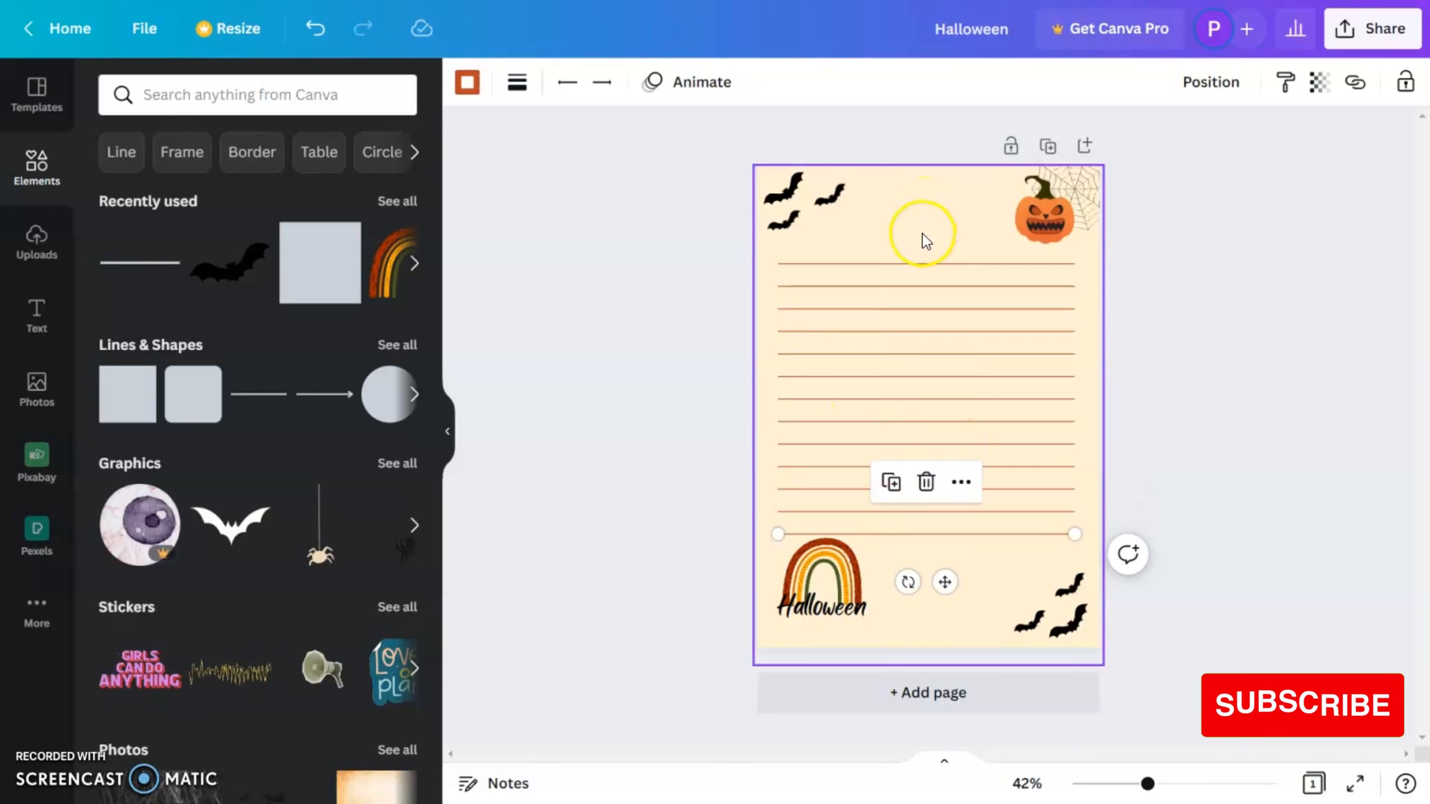
Add three more lines at the page's foot, with their left ends shortened to clear the rainbow and "Halloween" text
drag(922, 236, 1006, 517)
key(ctrl+g)
drag(1148, 783, 1188, 784)
drag(830, 393, 837, 438)
drag(1015, 348, 1019, 482)
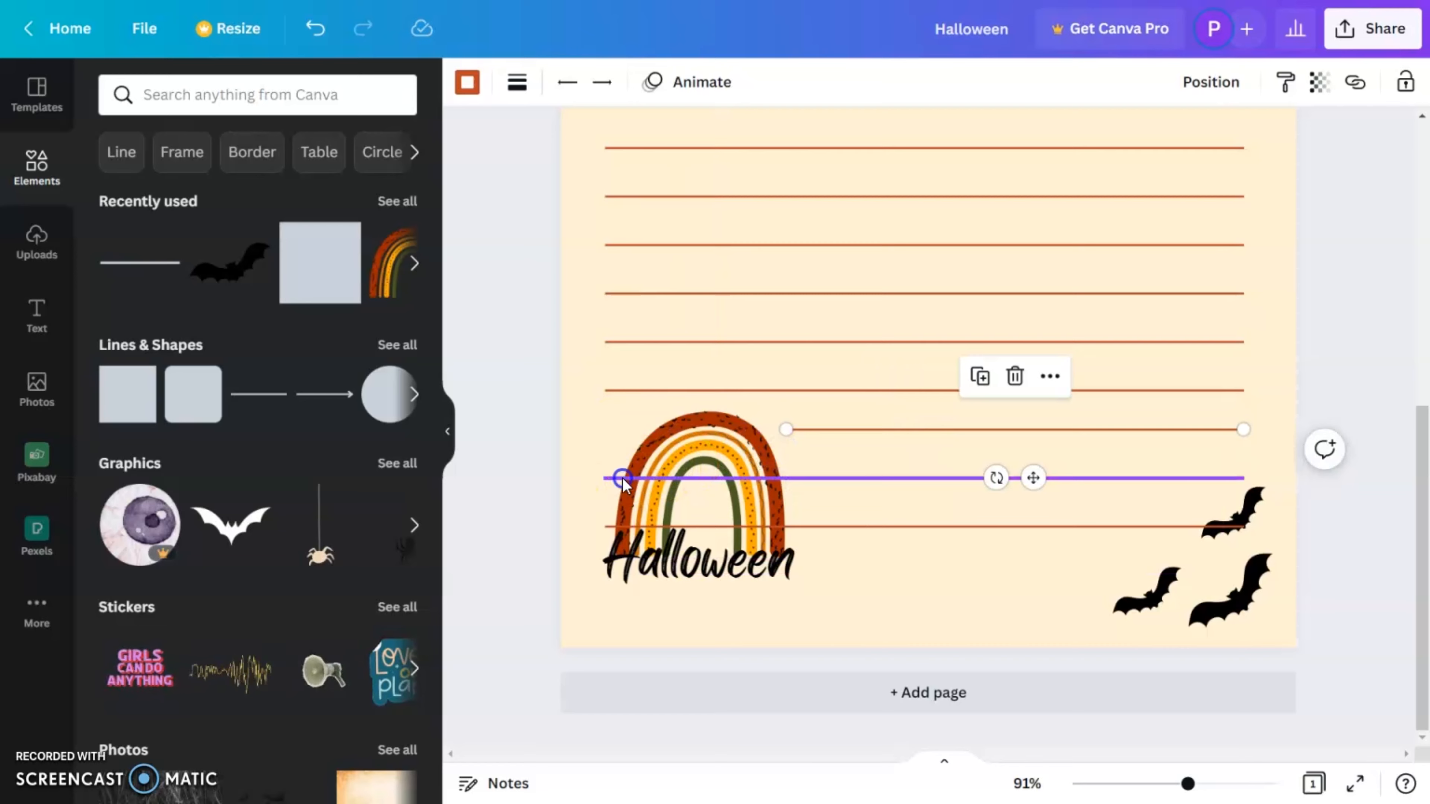
click(622, 478)
drag(605, 478, 795, 481)
click(622, 526)
drag(606, 526, 795, 526)
Adjust the lower-right bat cluster around the last lines, moving its leftmost bat slightly up
right_click(1236, 510)
click(1236, 510)
click(1338, 596)
click(1183, 606)
click(1372, 441)
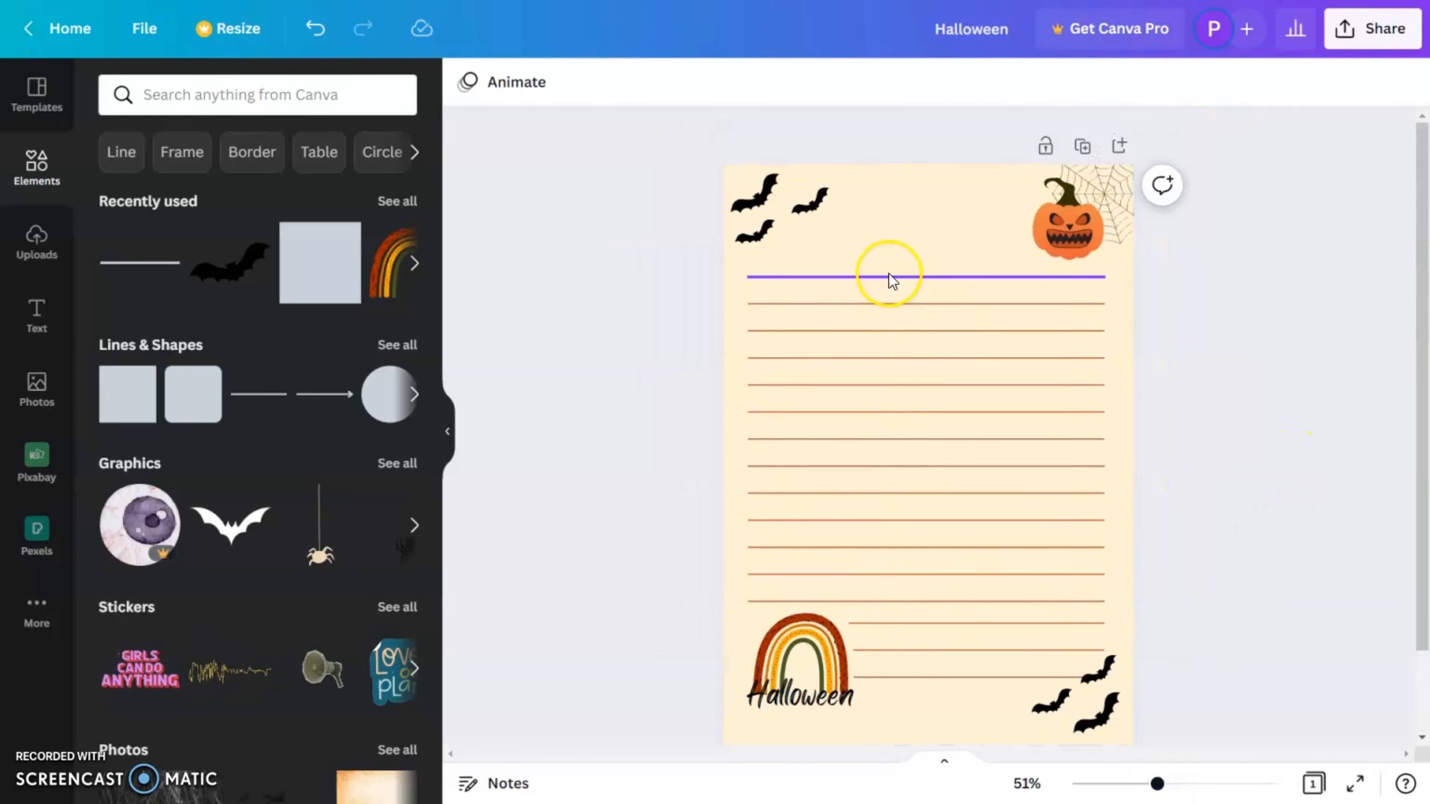
Add an "October" title in Black Bones at size 77.9 above the lines, and shrink the smallest upper-left bat
click(791, 709)
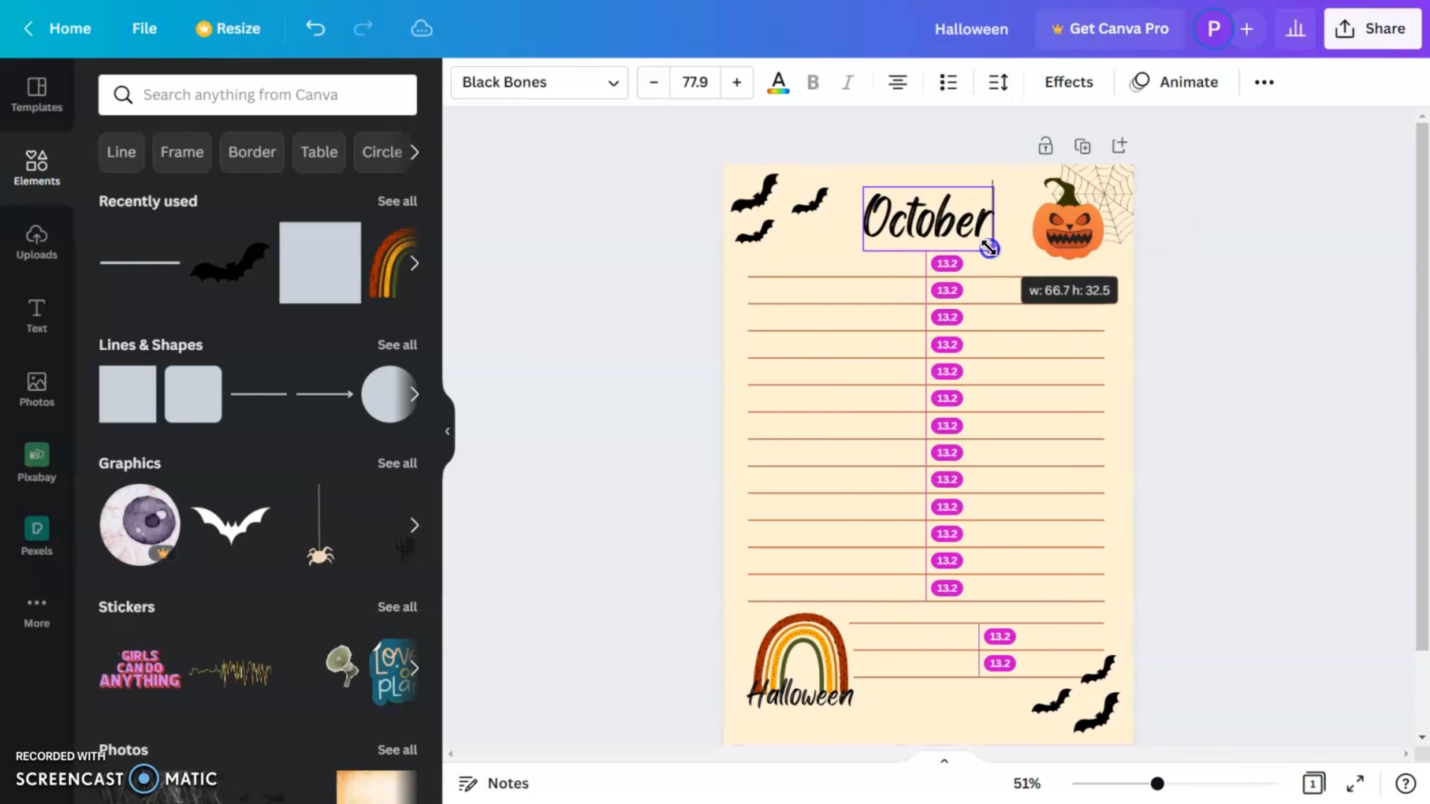
click(754, 231)
drag(754, 230, 760, 234)
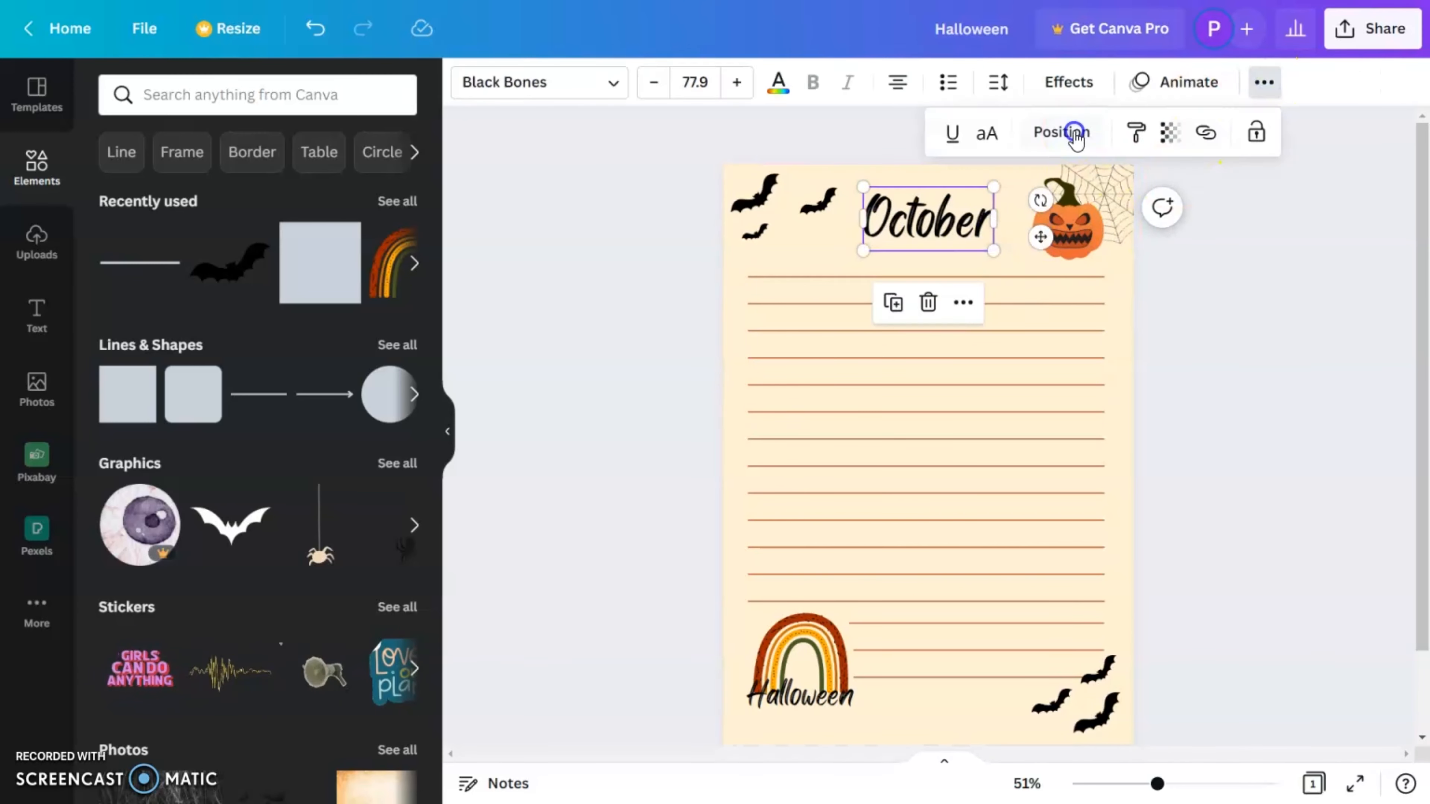
Place small copies of the bat around the pumpkin: beside its stem, on the spider web and near its base
click(824, 246)
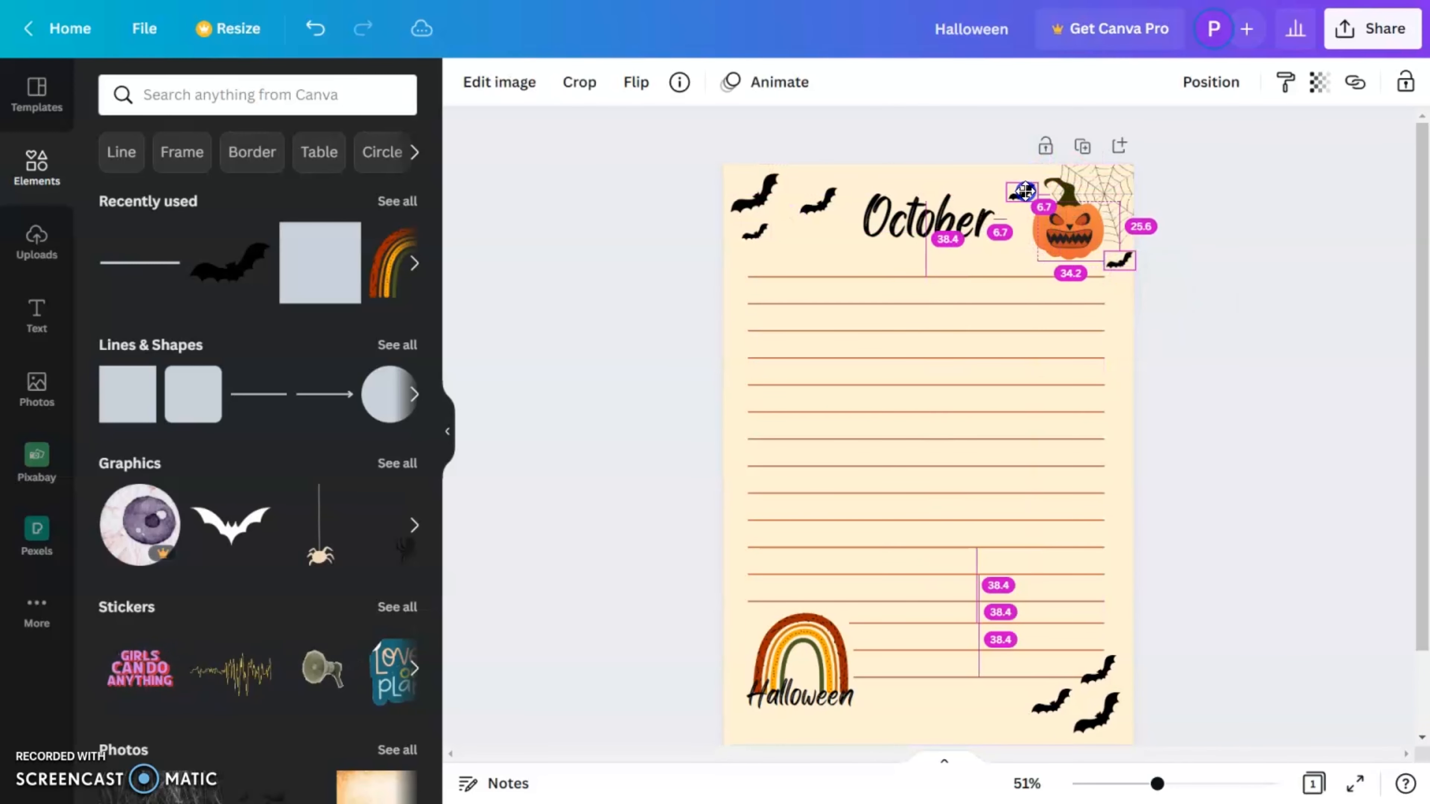
drag(1025, 191, 1108, 187)
click(1123, 277)
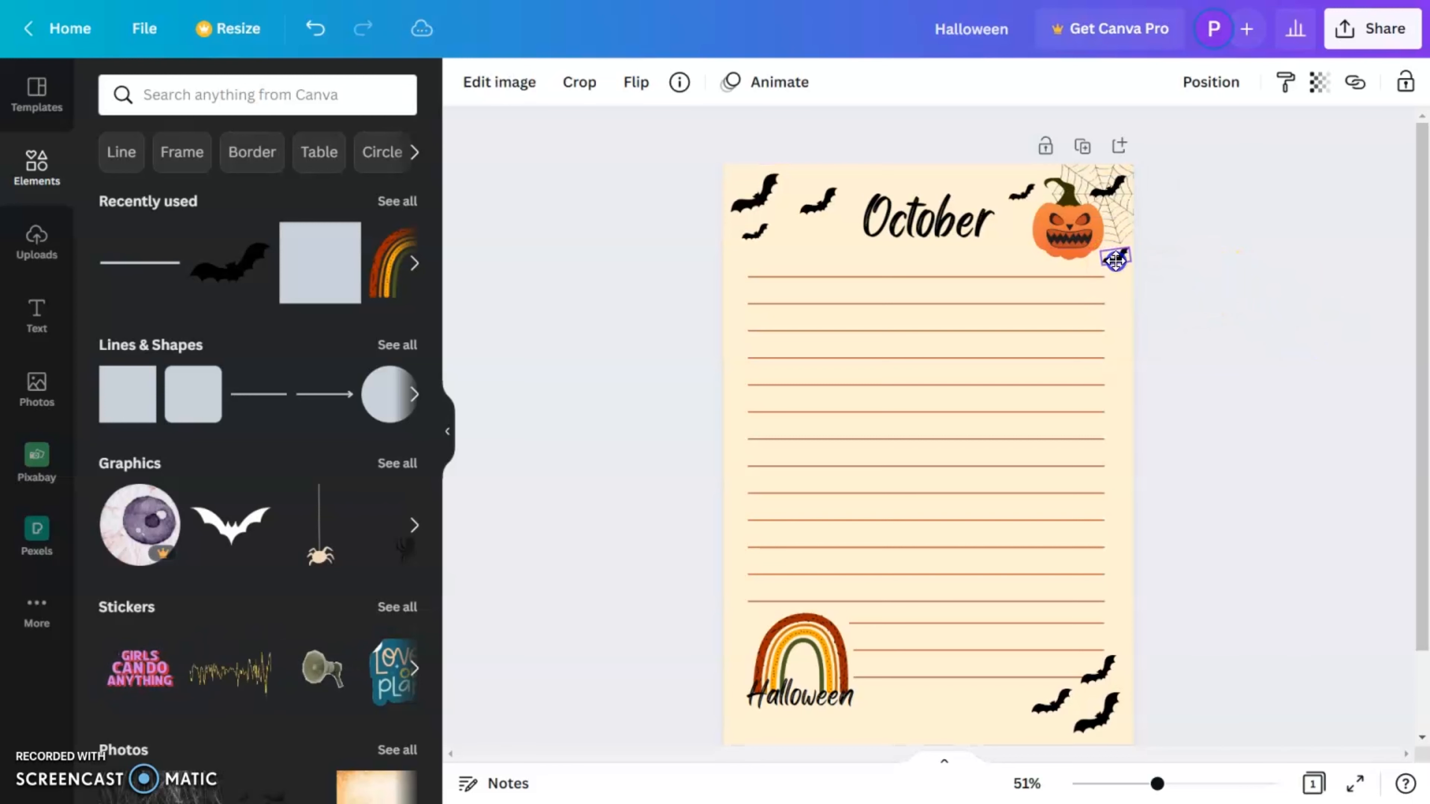
click(1239, 258)
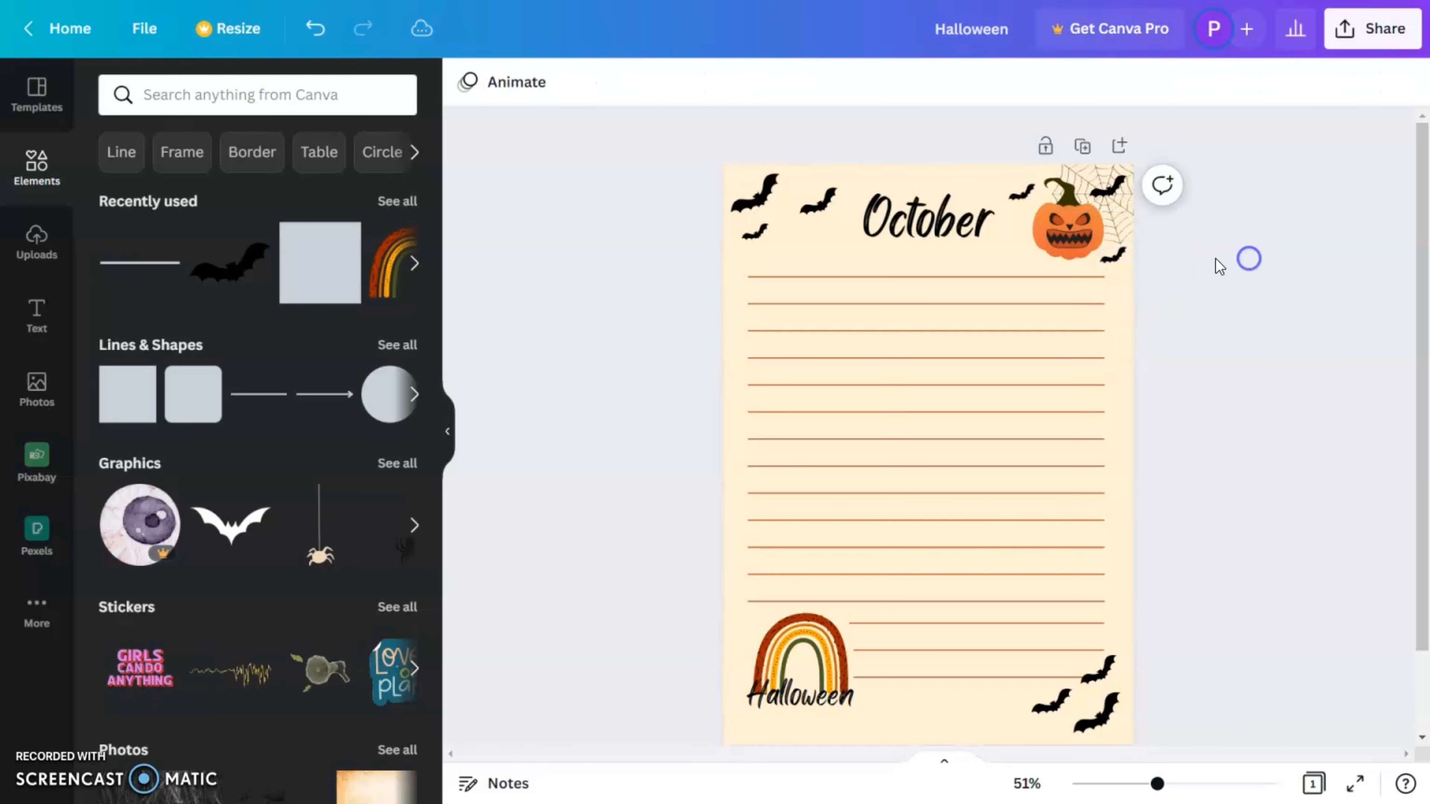
drag(1115, 258, 1047, 251)
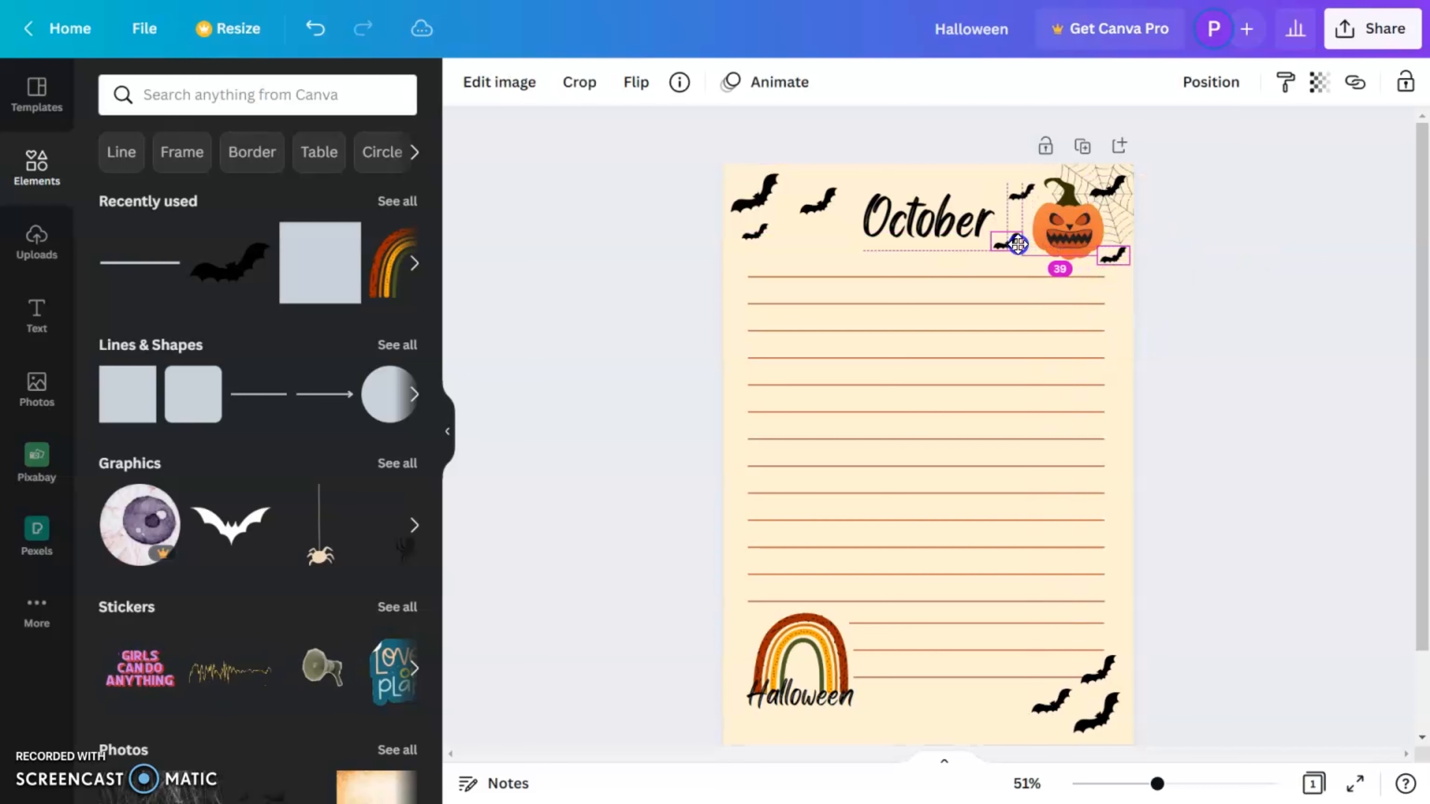
Spread out the upper-left bats beside the "October" title, with a fourth small bat added to the cluster
drag(1019, 241, 823, 198)
click(1391, 307)
click(1279, 233)
drag(755, 232, 748, 241)
click(928, 219)
click(1354, 194)
Duplicate the page and delete the title, pumpkin, web, rainbow and all but one bat from the copy
drag(1418, 338, 1425, 376)
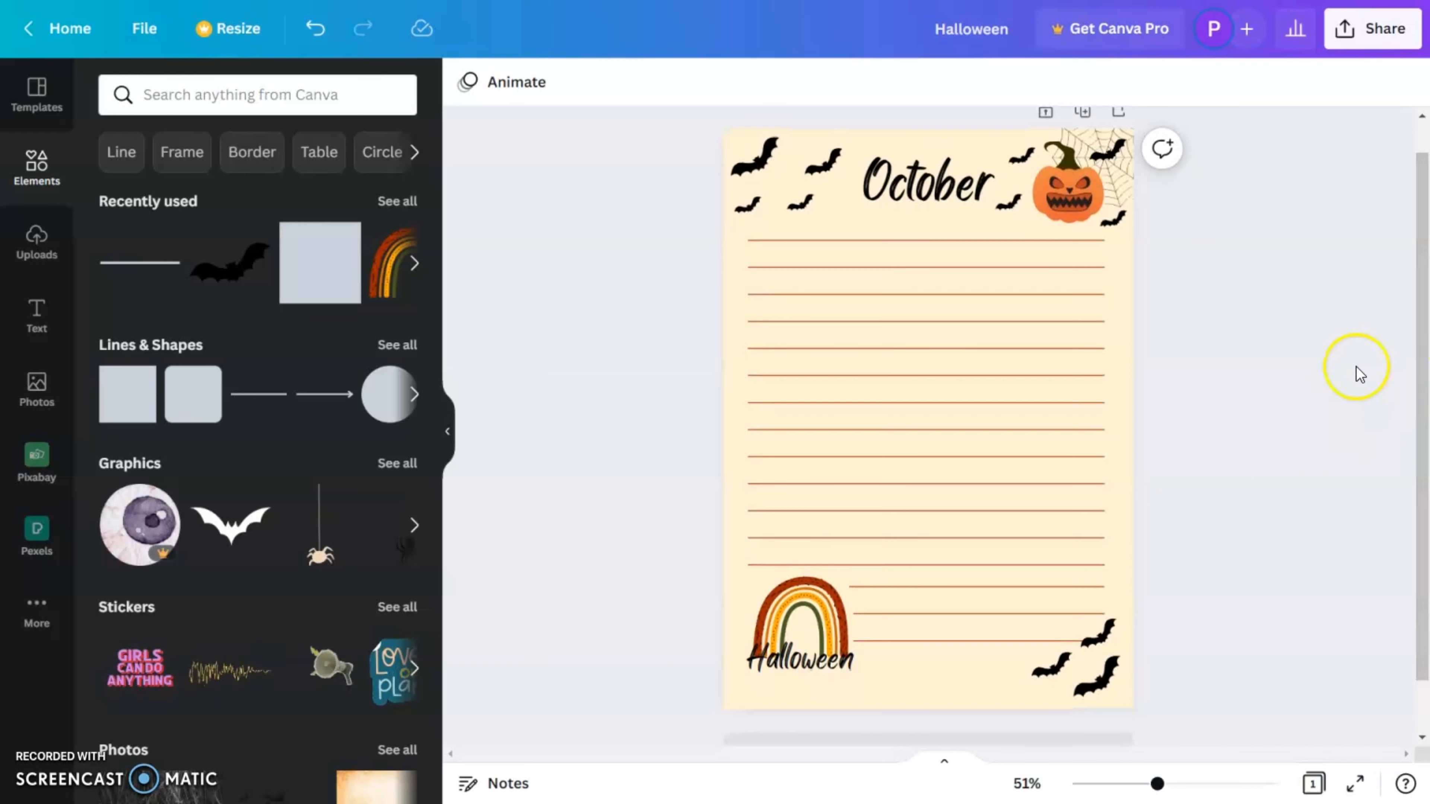
scroll(1228, 465, down, 1)
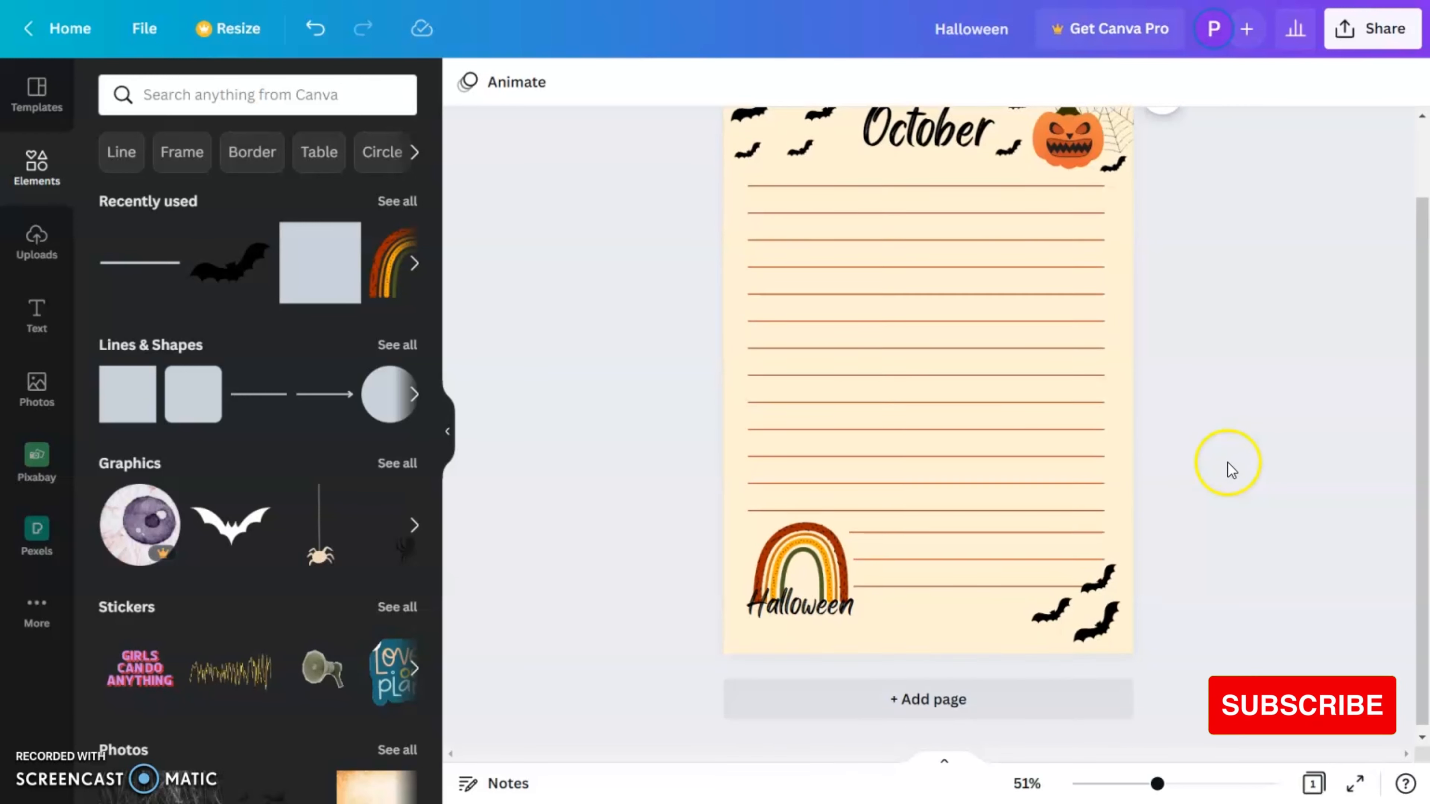
click(1119, 594)
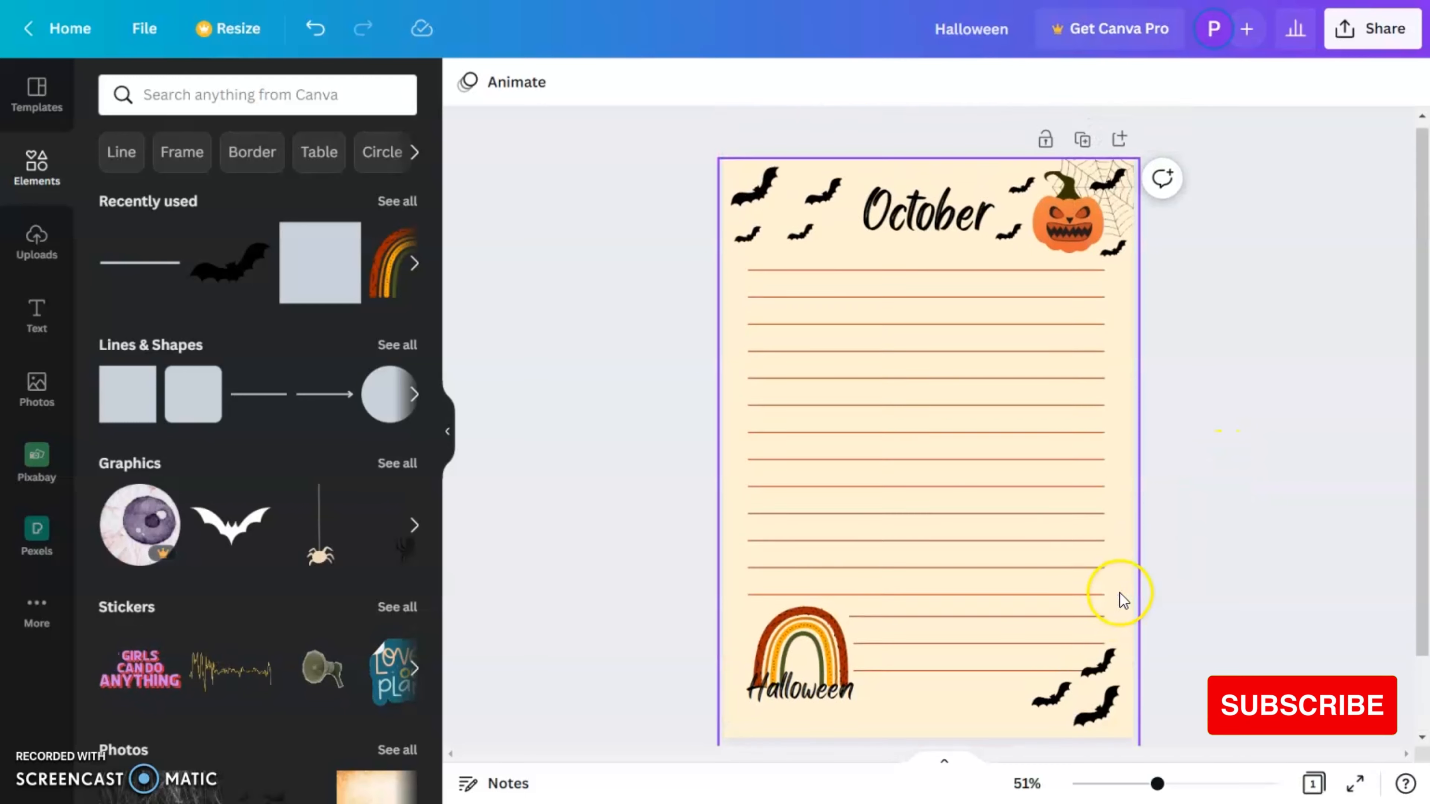
click(1081, 148)
click(1042, 228)
click(907, 230)
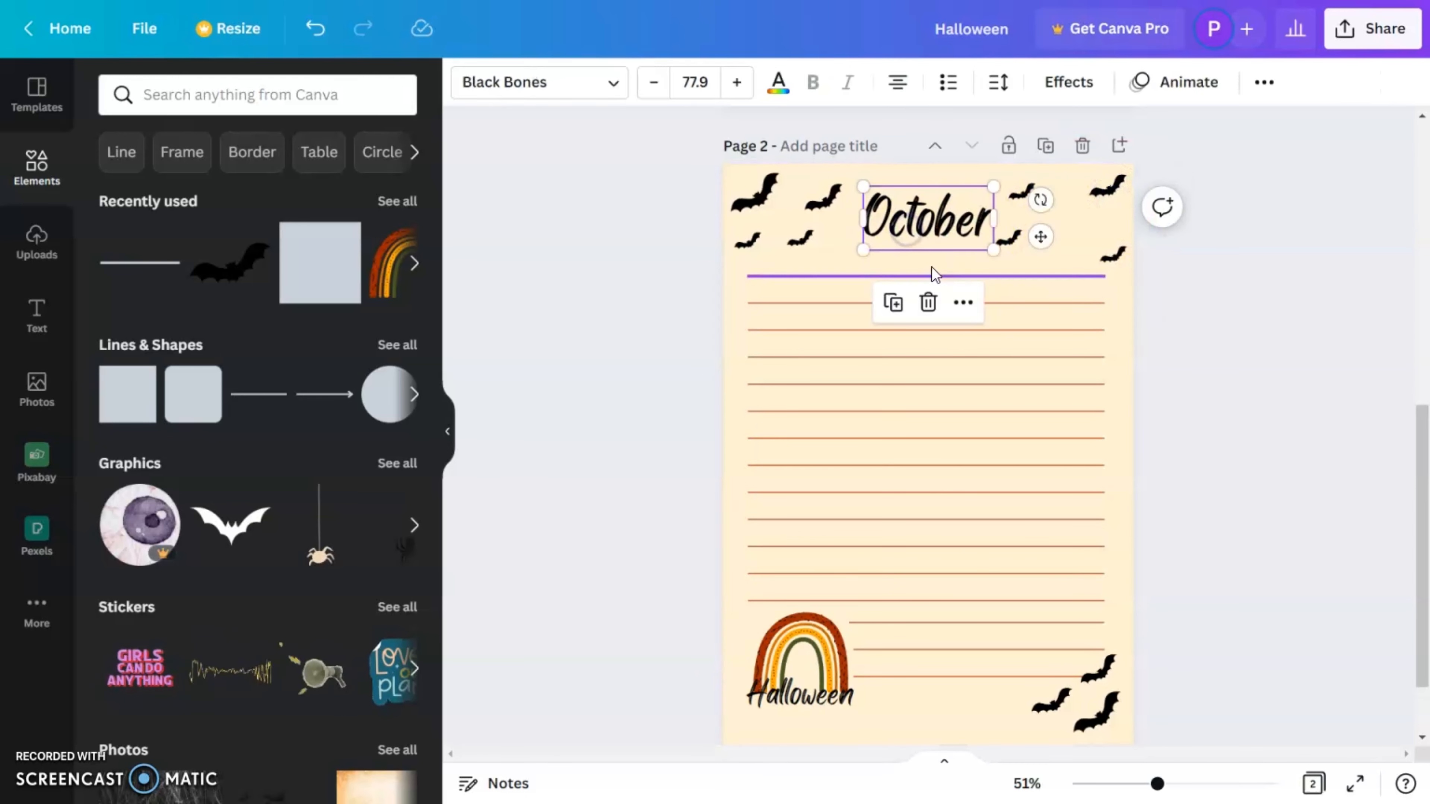
key(Delete)
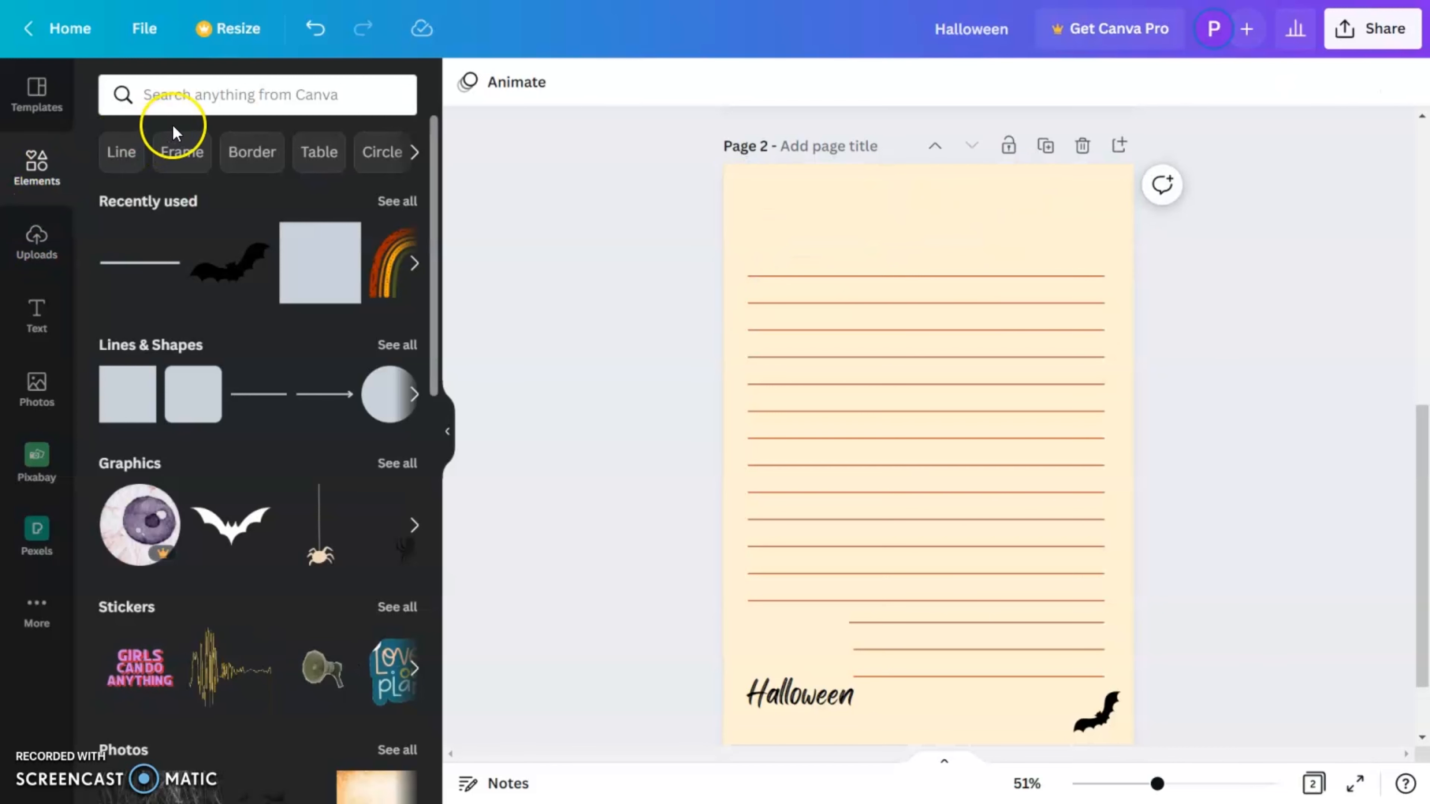
click(192, 95)
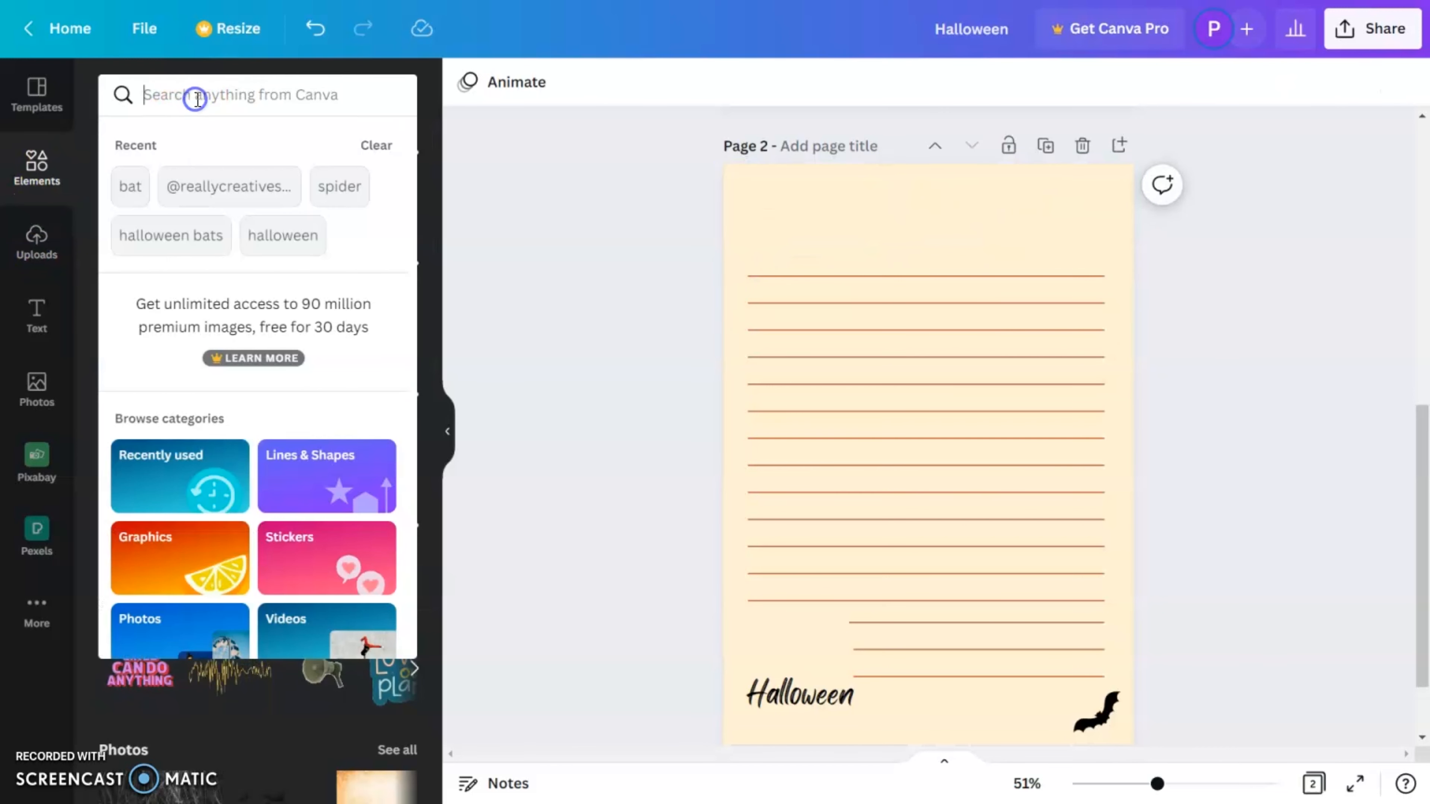
click(198, 186)
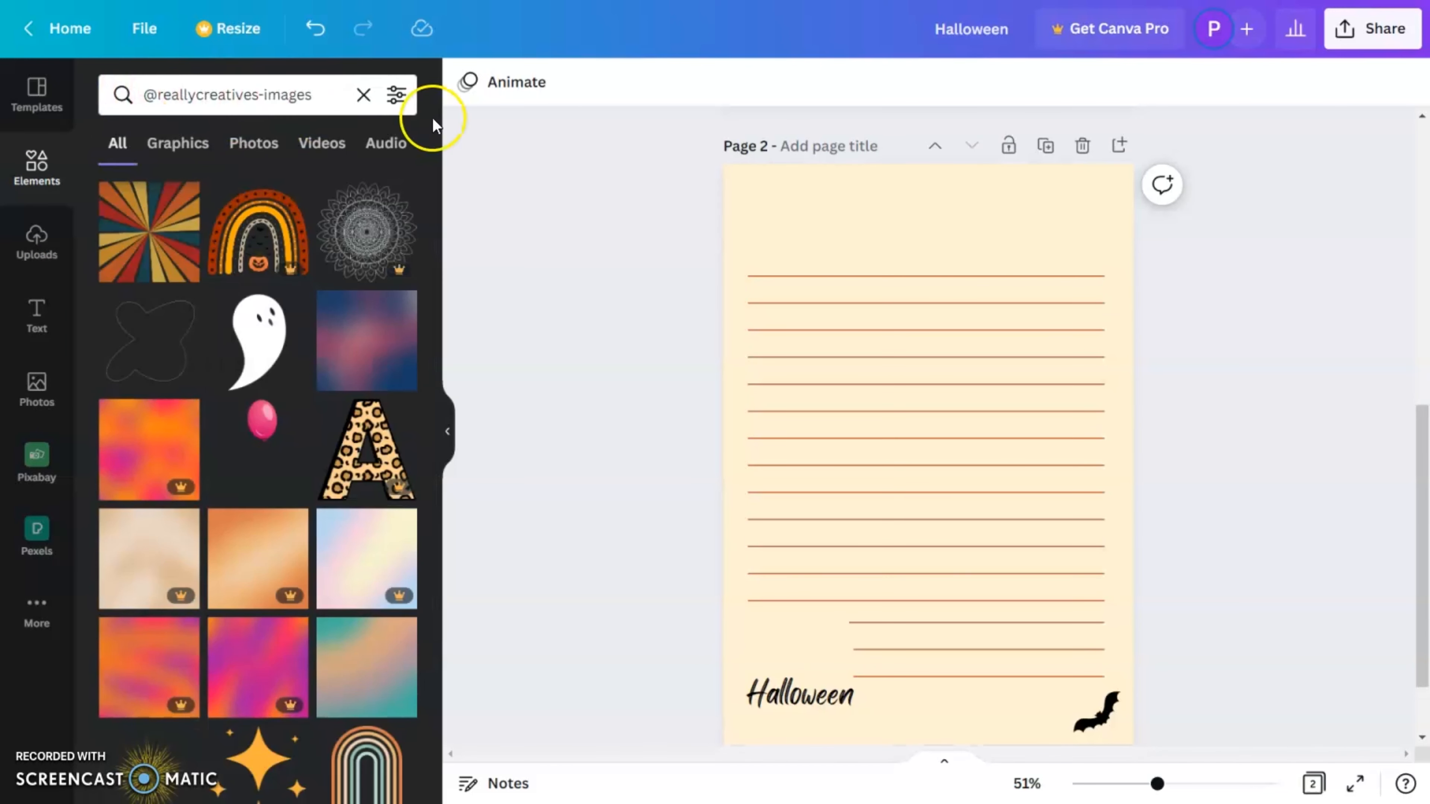
click(264, 234)
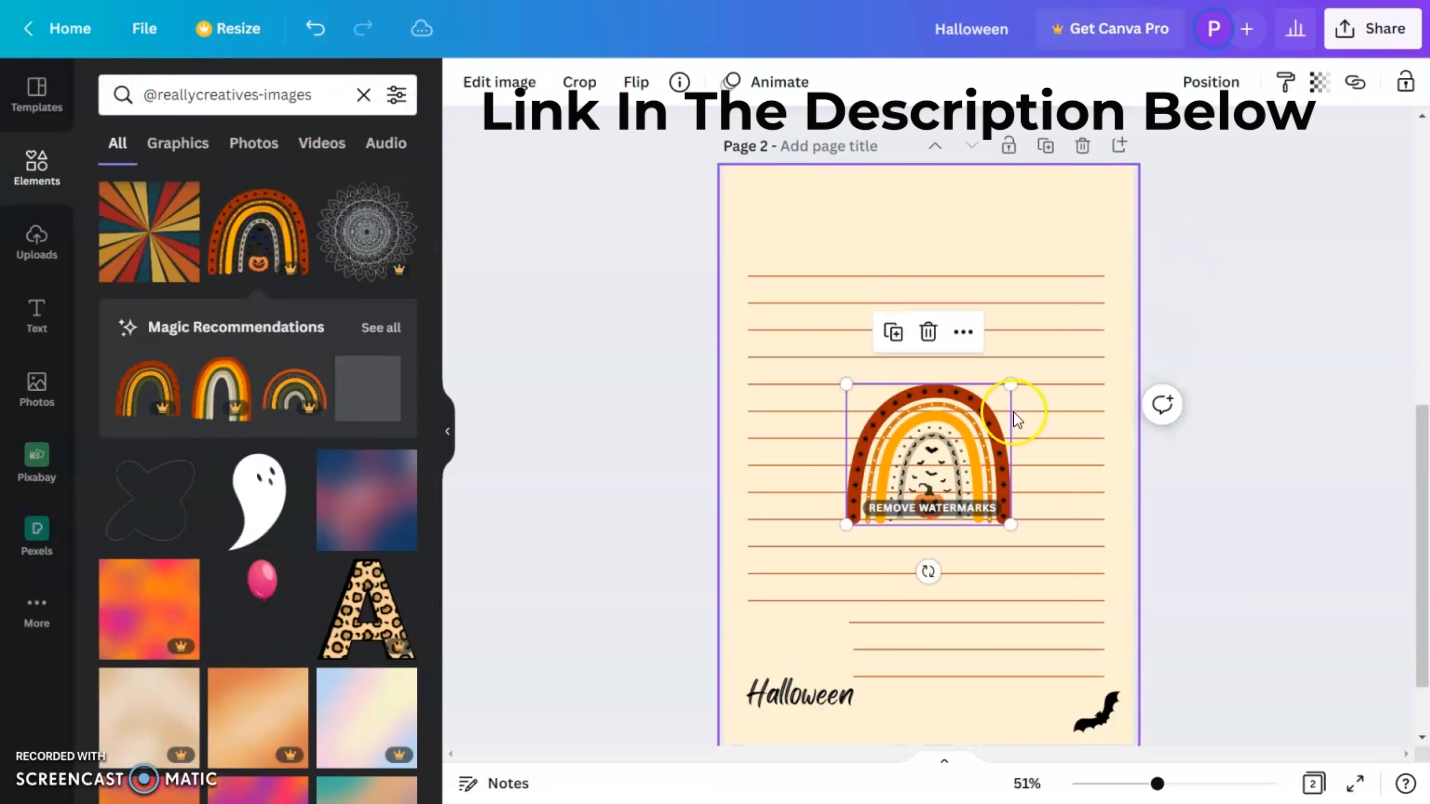
drag(1008, 280, 1041, 318)
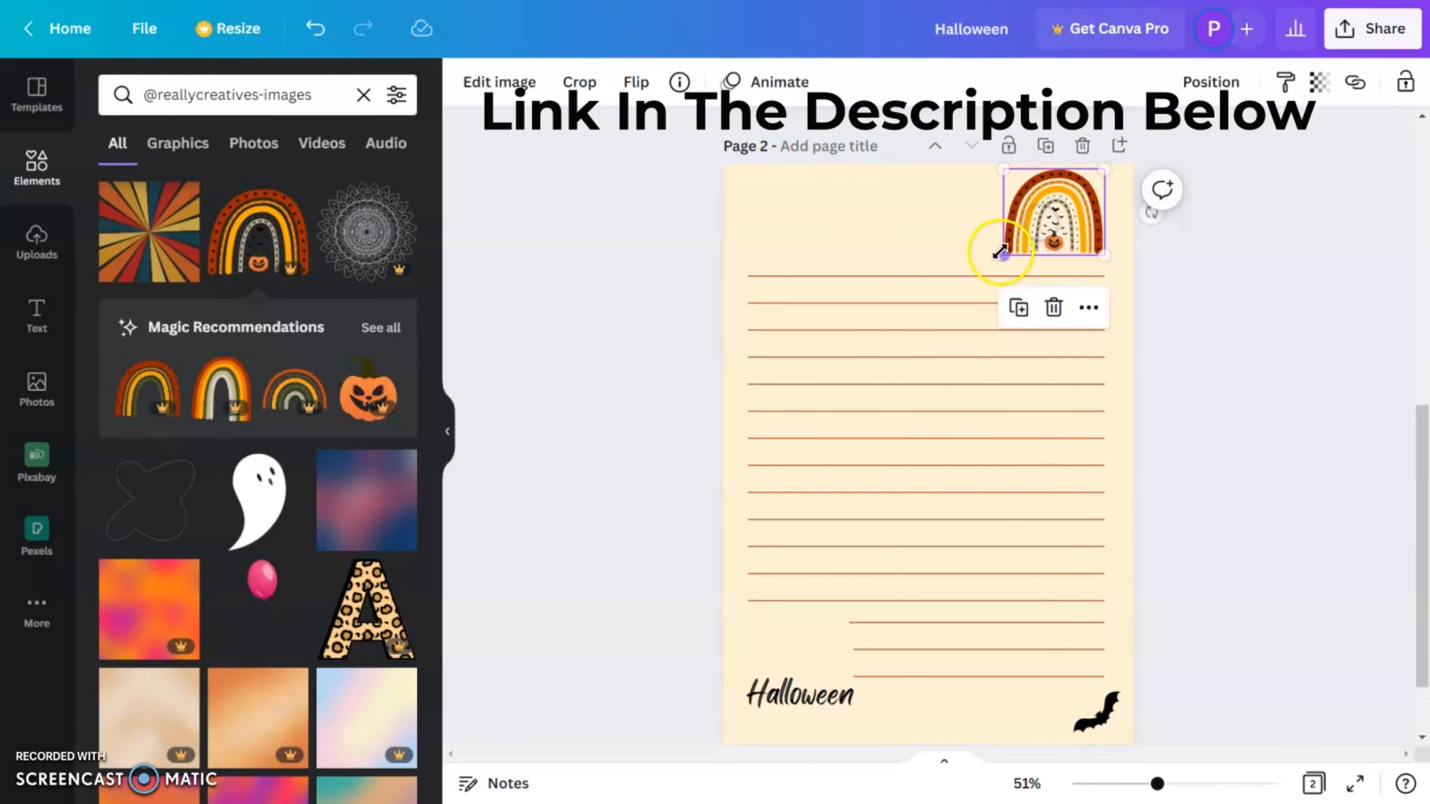
drag(1003, 255, 1077, 235)
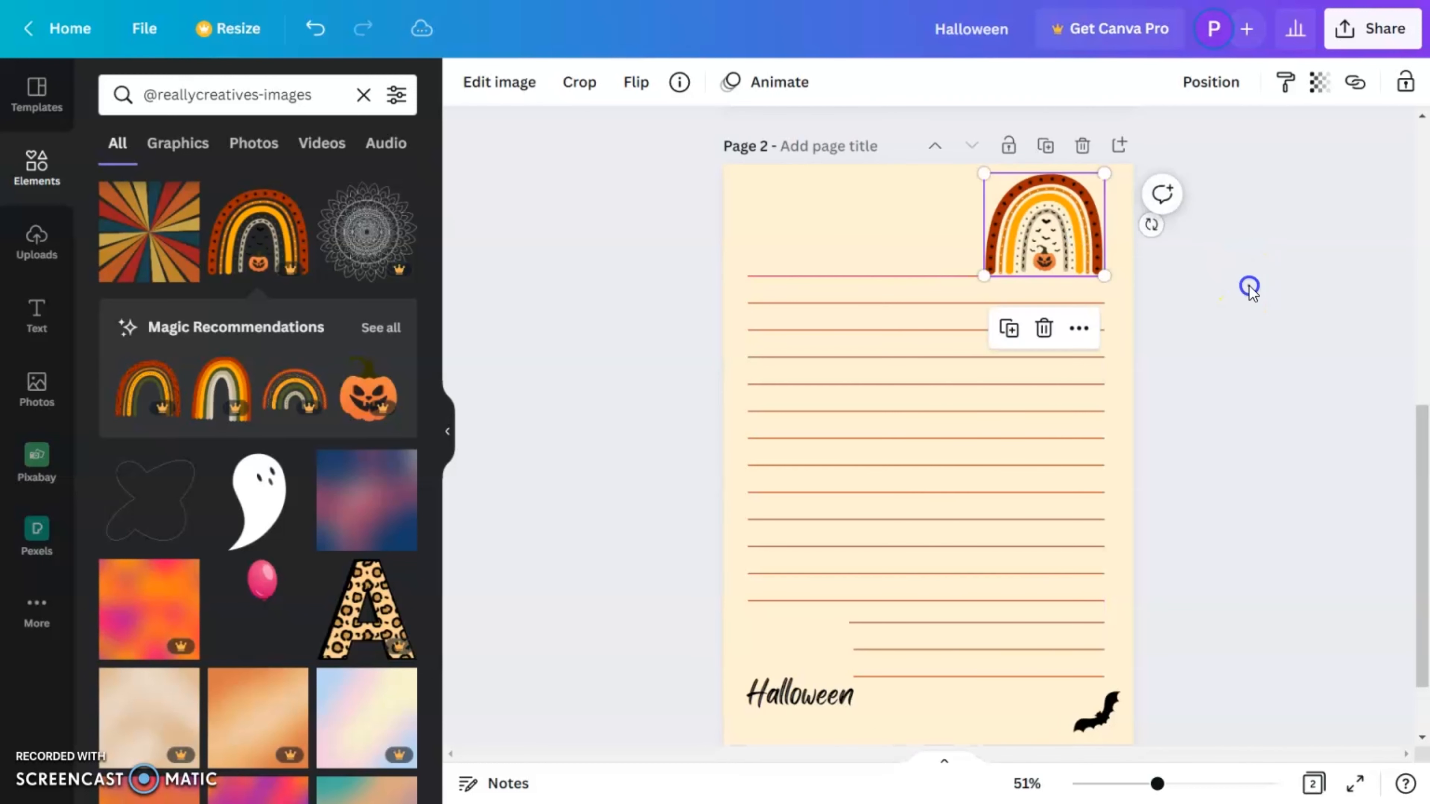
Copy the "Halloween" text below the new rainbow, change the copy to "2022" and enlarge it to size 79.7
click(1248, 287)
click(810, 697)
drag(810, 697, 1047, 307)
double_click(1047, 307)
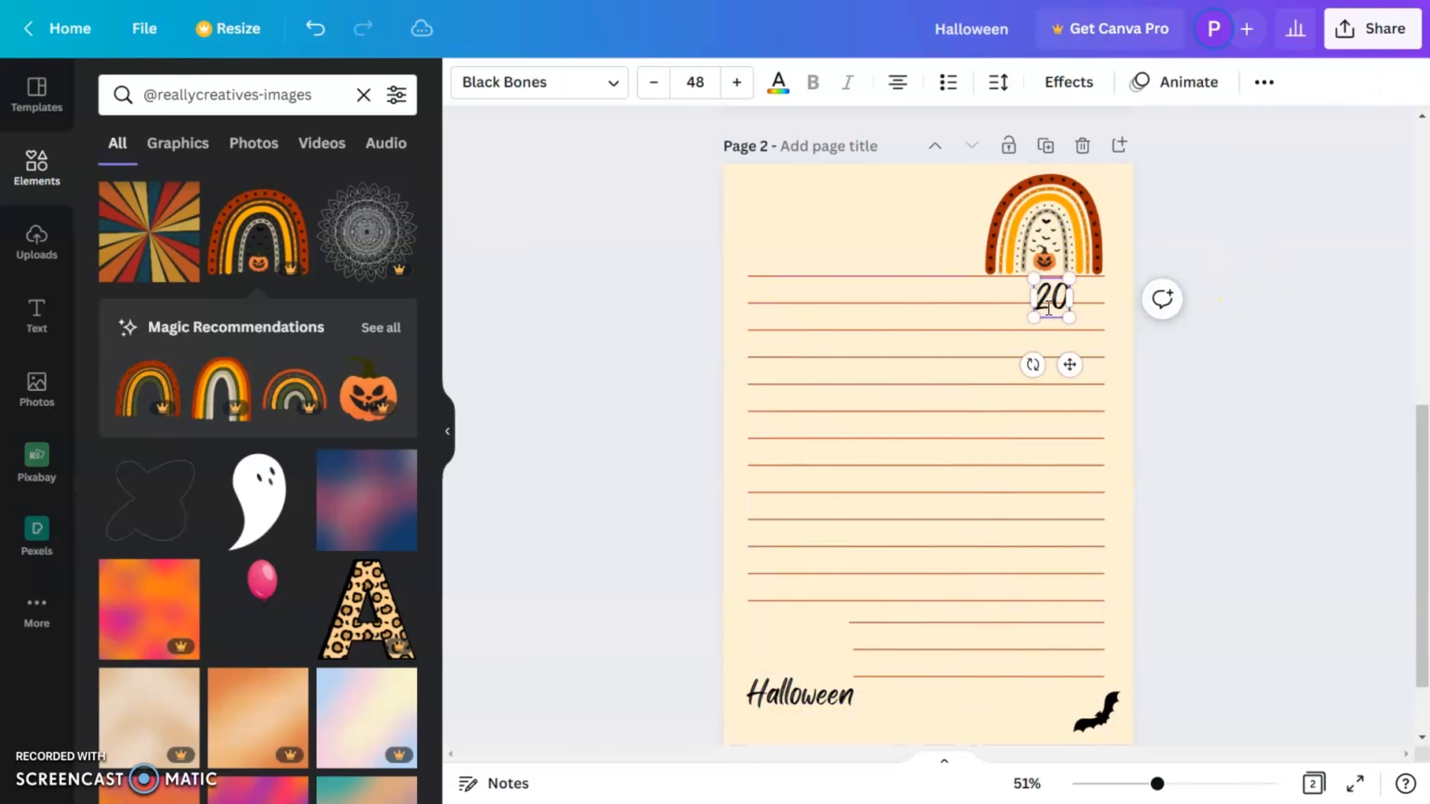
drag(1088, 319, 1115, 328)
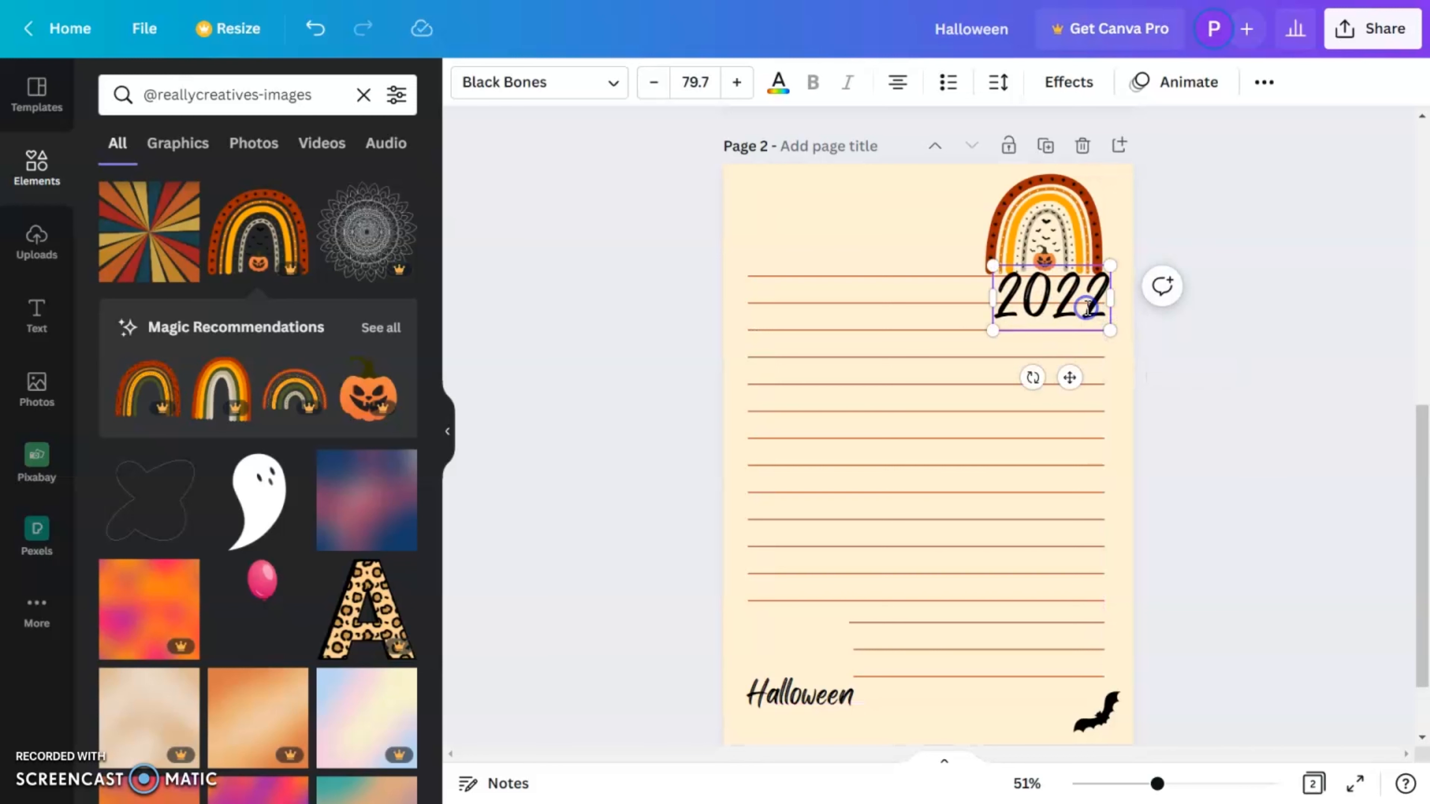
Try Borsok, Bobby Jones and Anton on the "2022" text and settle on the Aprila Bold font
double_click(1087, 307)
click(534, 93)
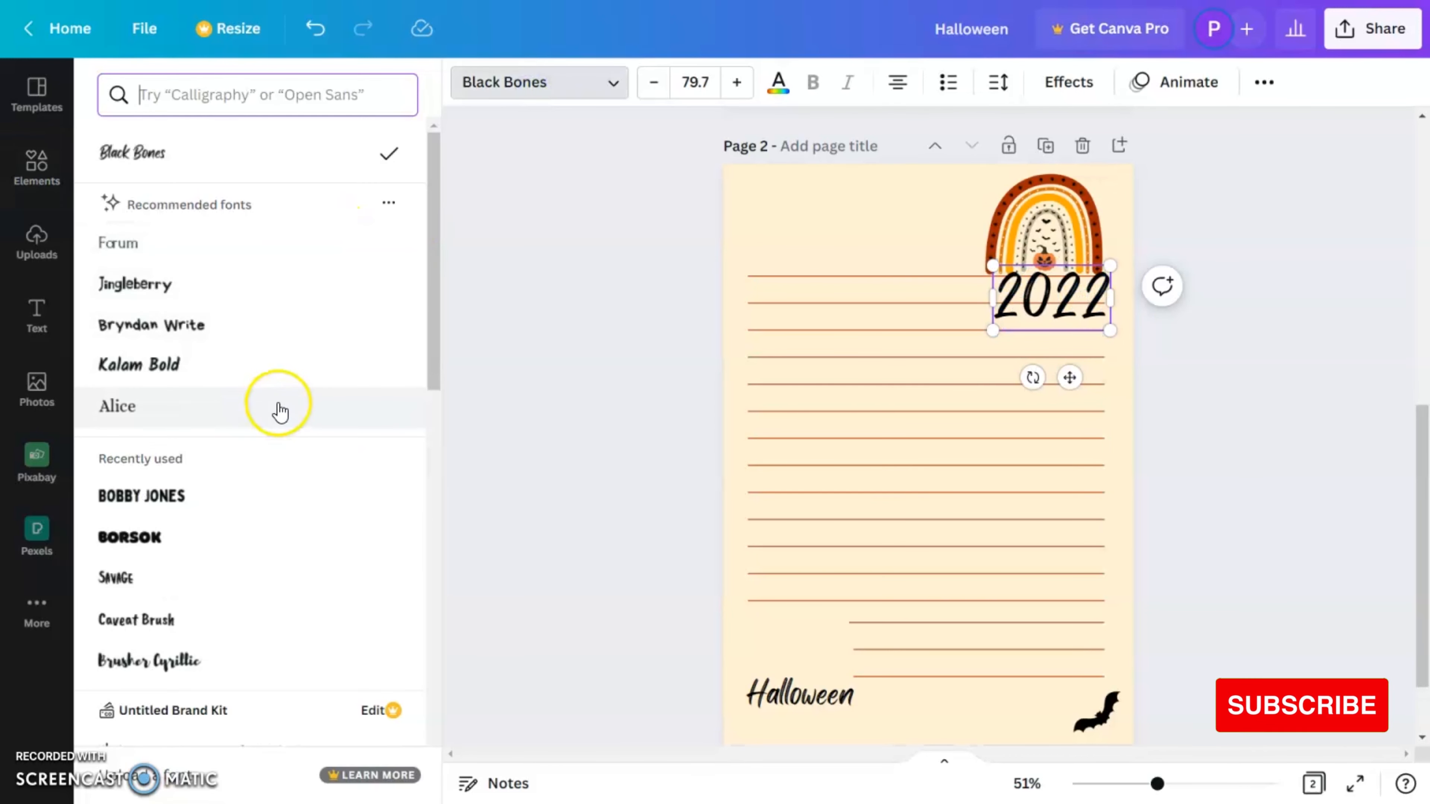
click(183, 551)
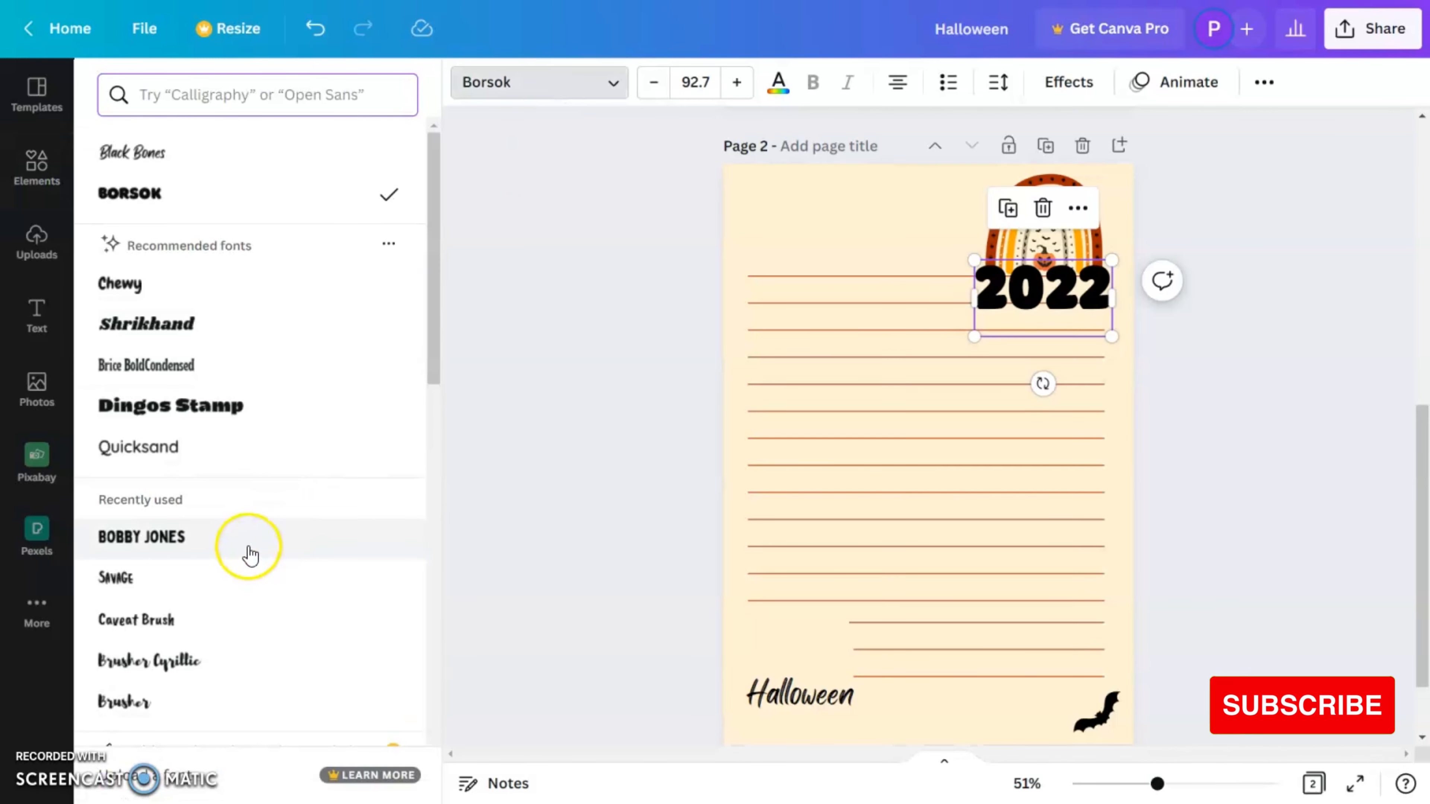
click(246, 541)
scroll(247, 564, down, 15)
scroll(269, 572, down, 8)
click(264, 177)
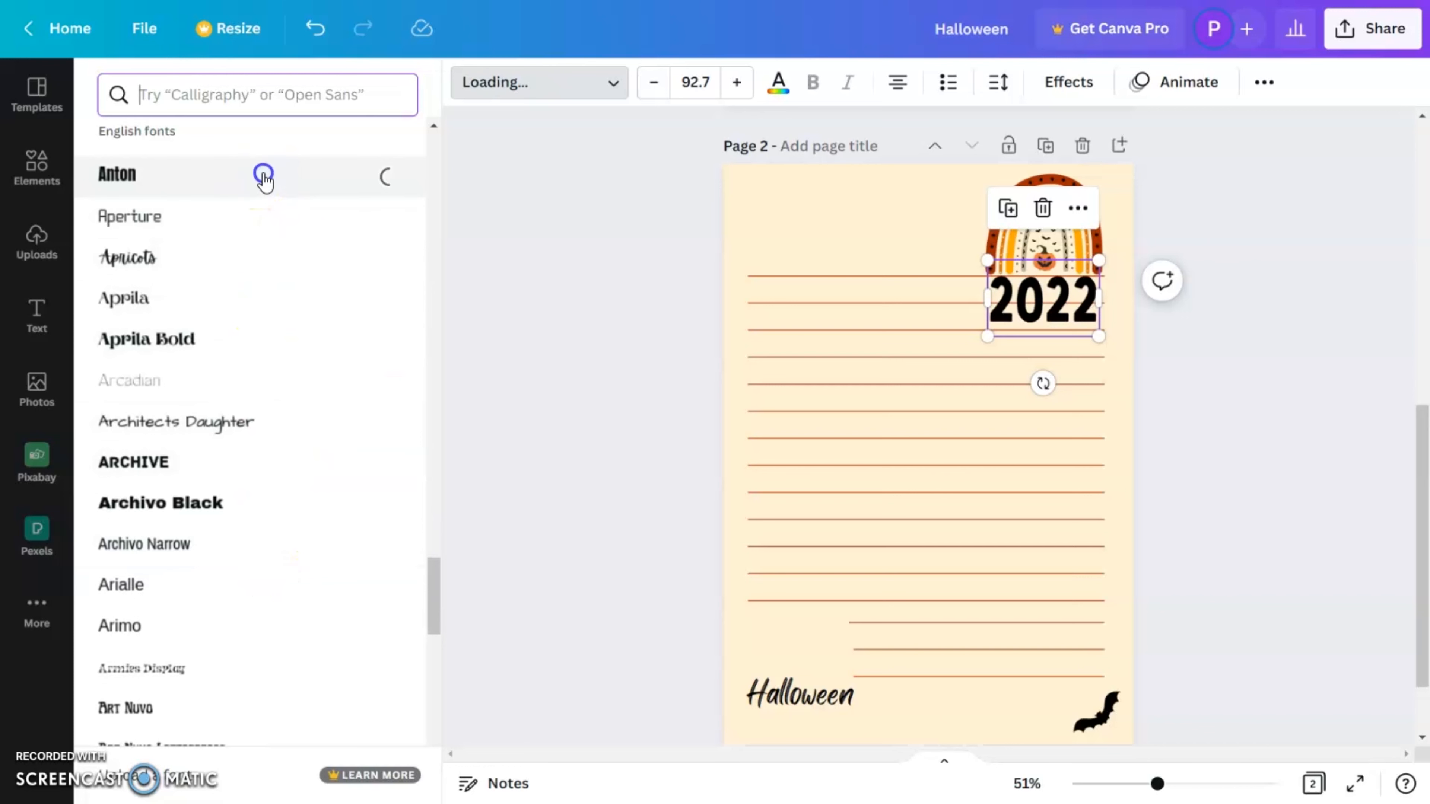
click(253, 350)
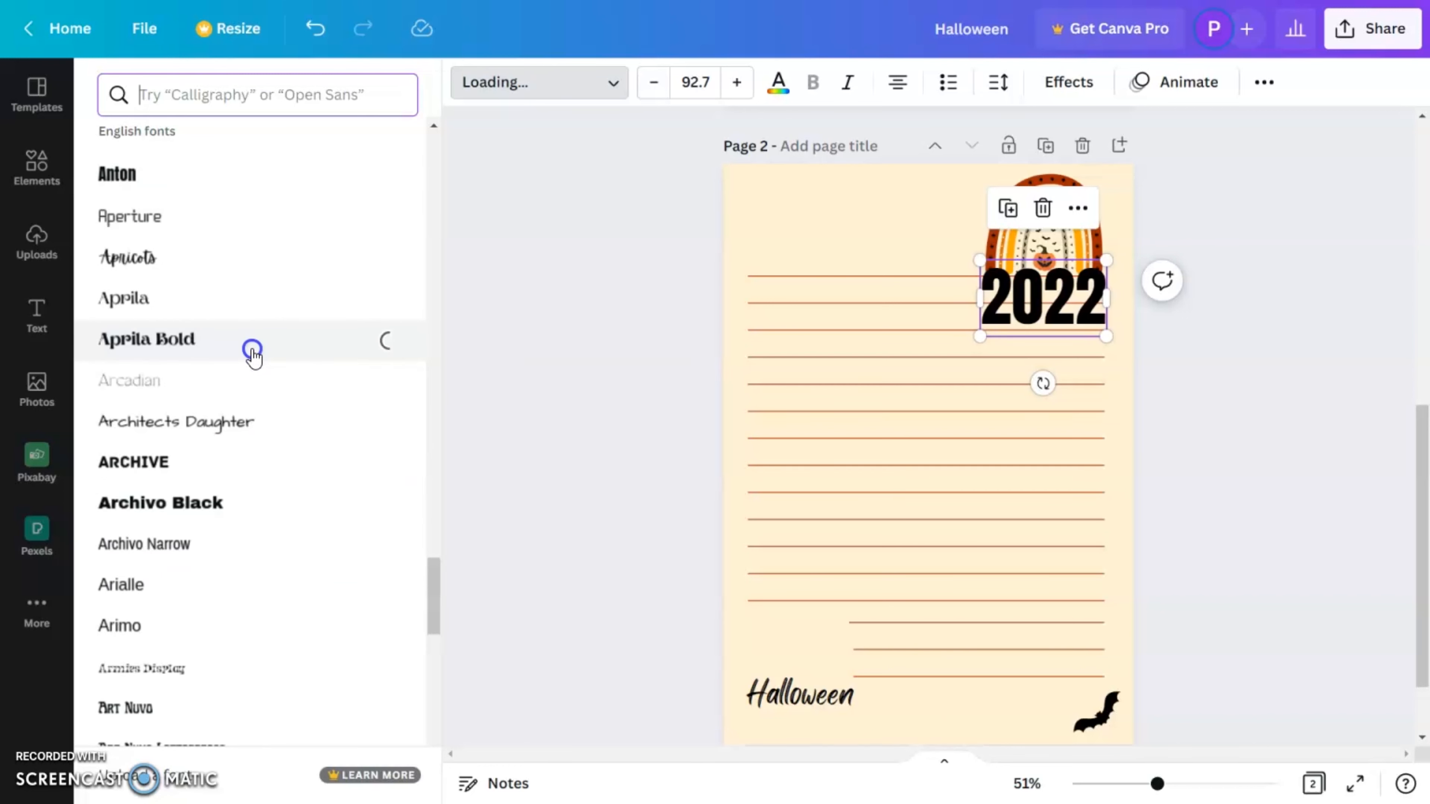
Shrink the "2022" text to size 76.2 and position it over the rainbow's base
click(1112, 344)
drag(1112, 338, 1090, 288)
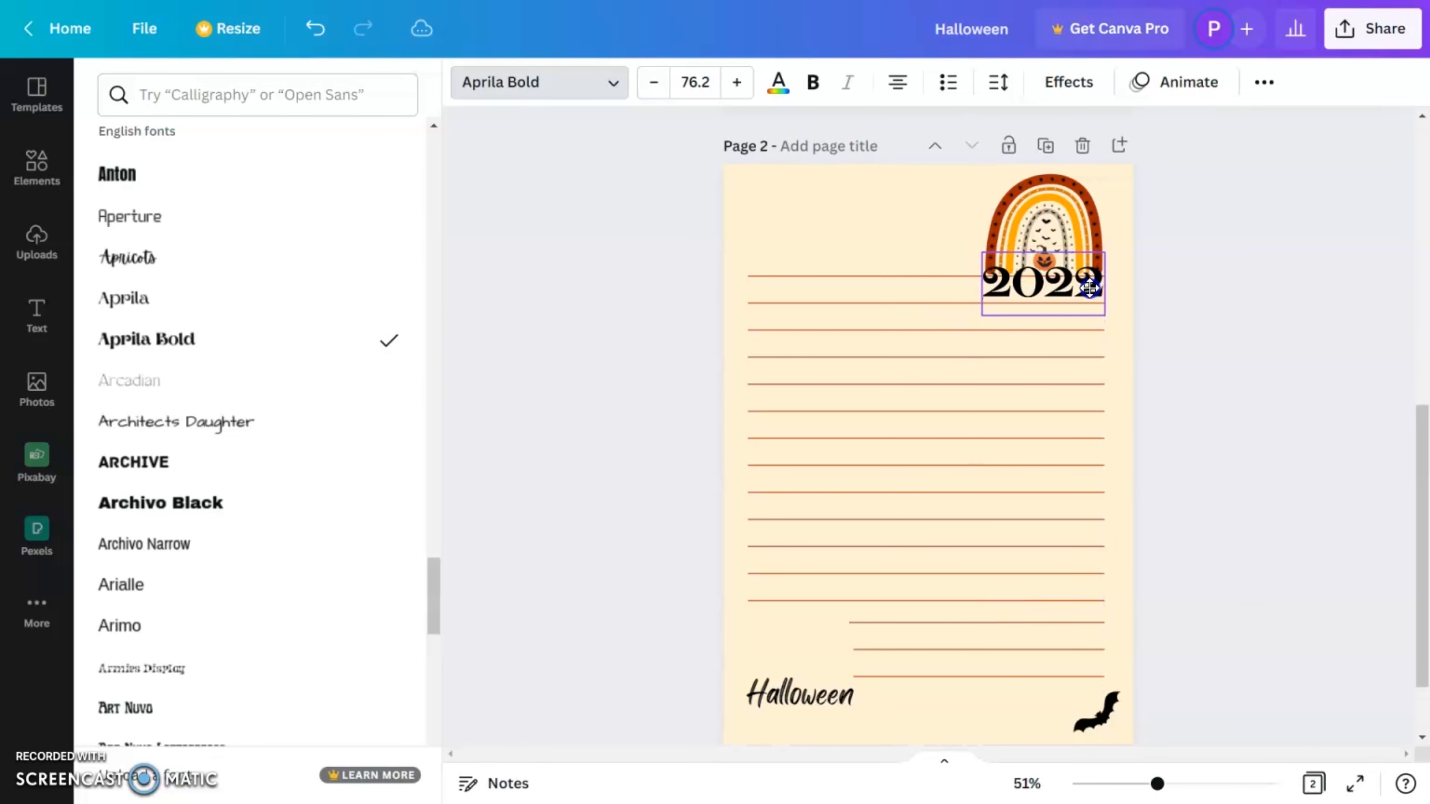
click(1227, 325)
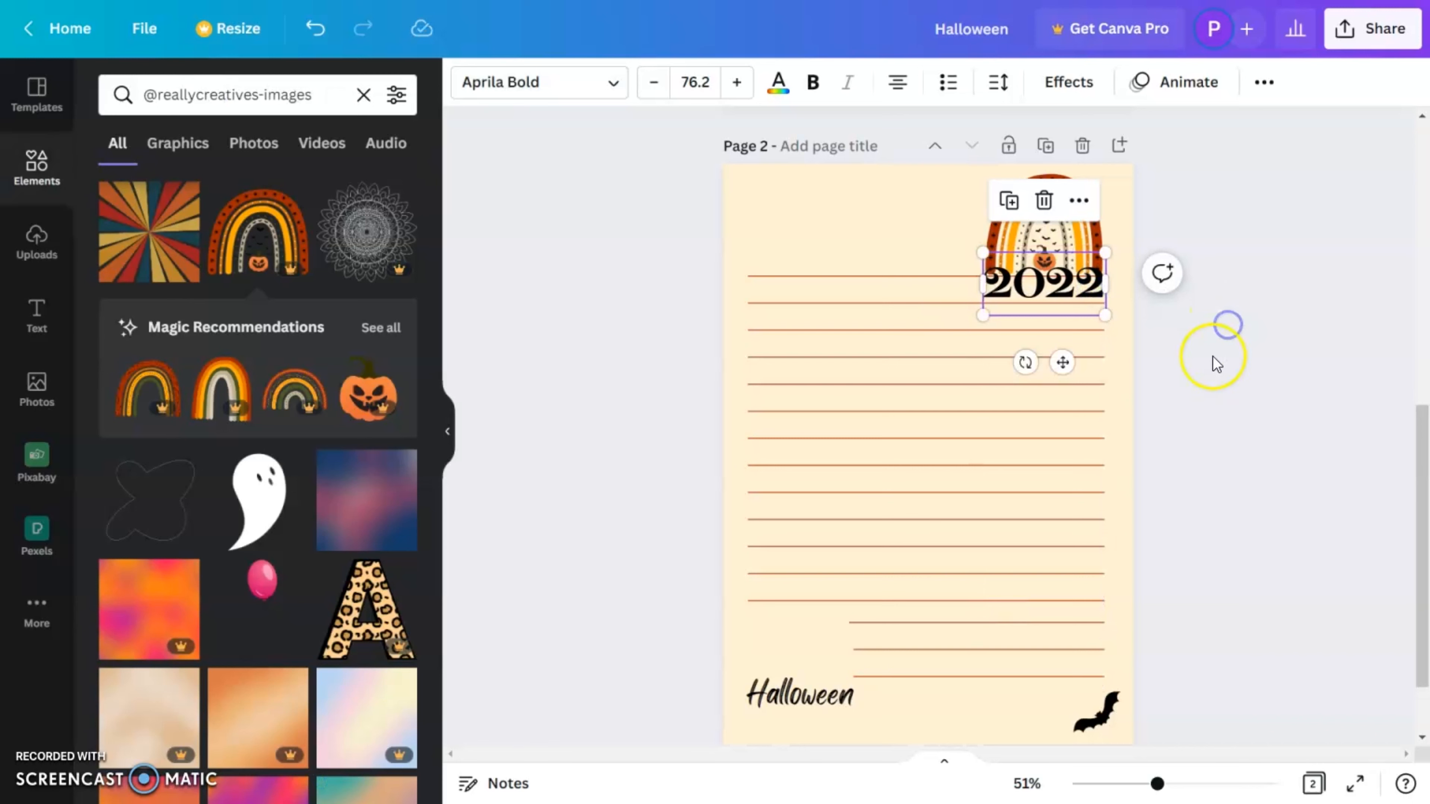
Scale the rainbow and "2022" text down together and tuck them into page 2's upper-right corner, above the lines
shift+click(1082, 233)
drag(1105, 315, 1086, 297)
drag(1061, 229, 1072, 211)
drag(1104, 281, 1093, 276)
mouse_move(1065, 223)
mouse_down()
mouse_move(1071, 237)
mouse_move(1078, 221)
mouse_up()
click(1238, 330)
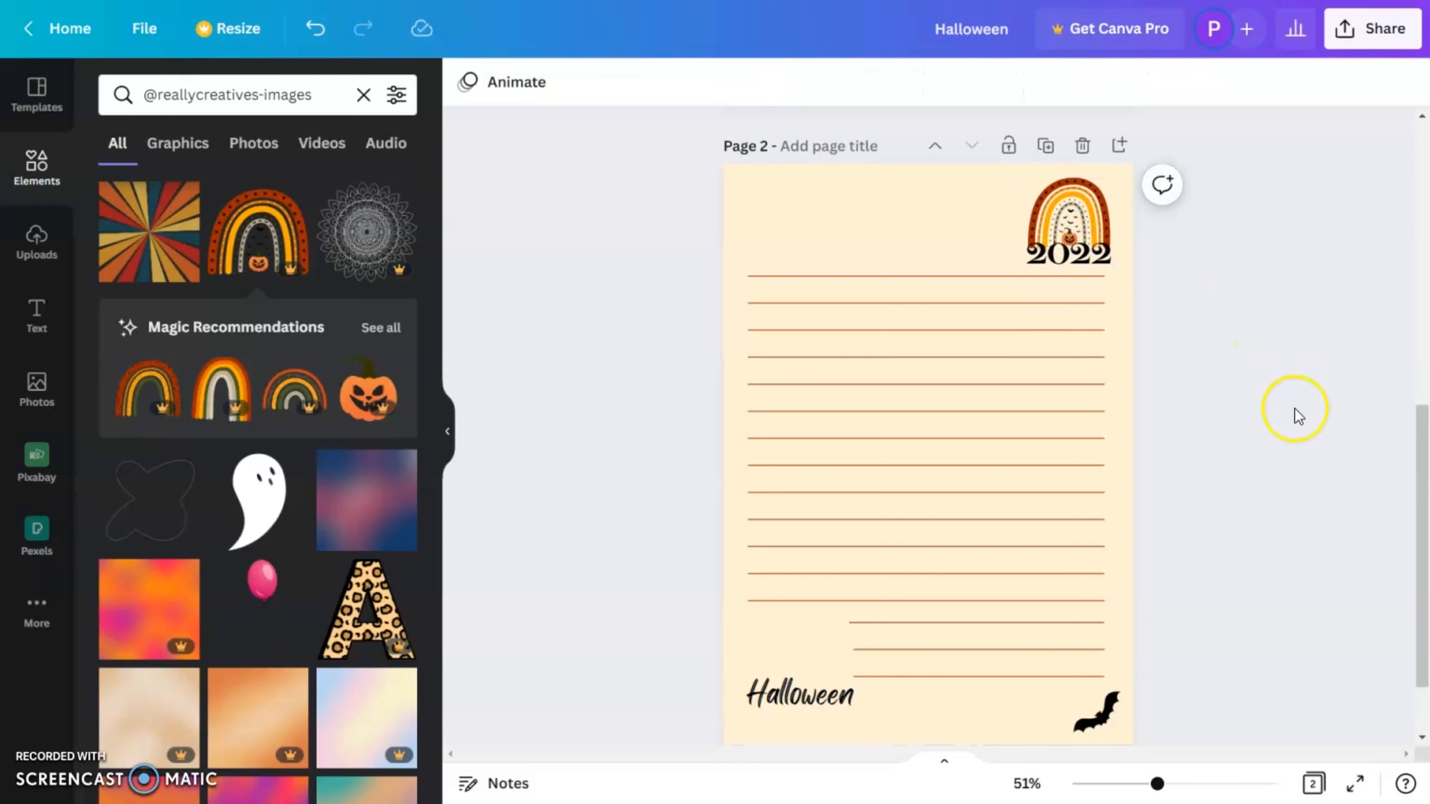
Delete the "Halloween" text from the lower-left corner of page 2
click(911, 711)
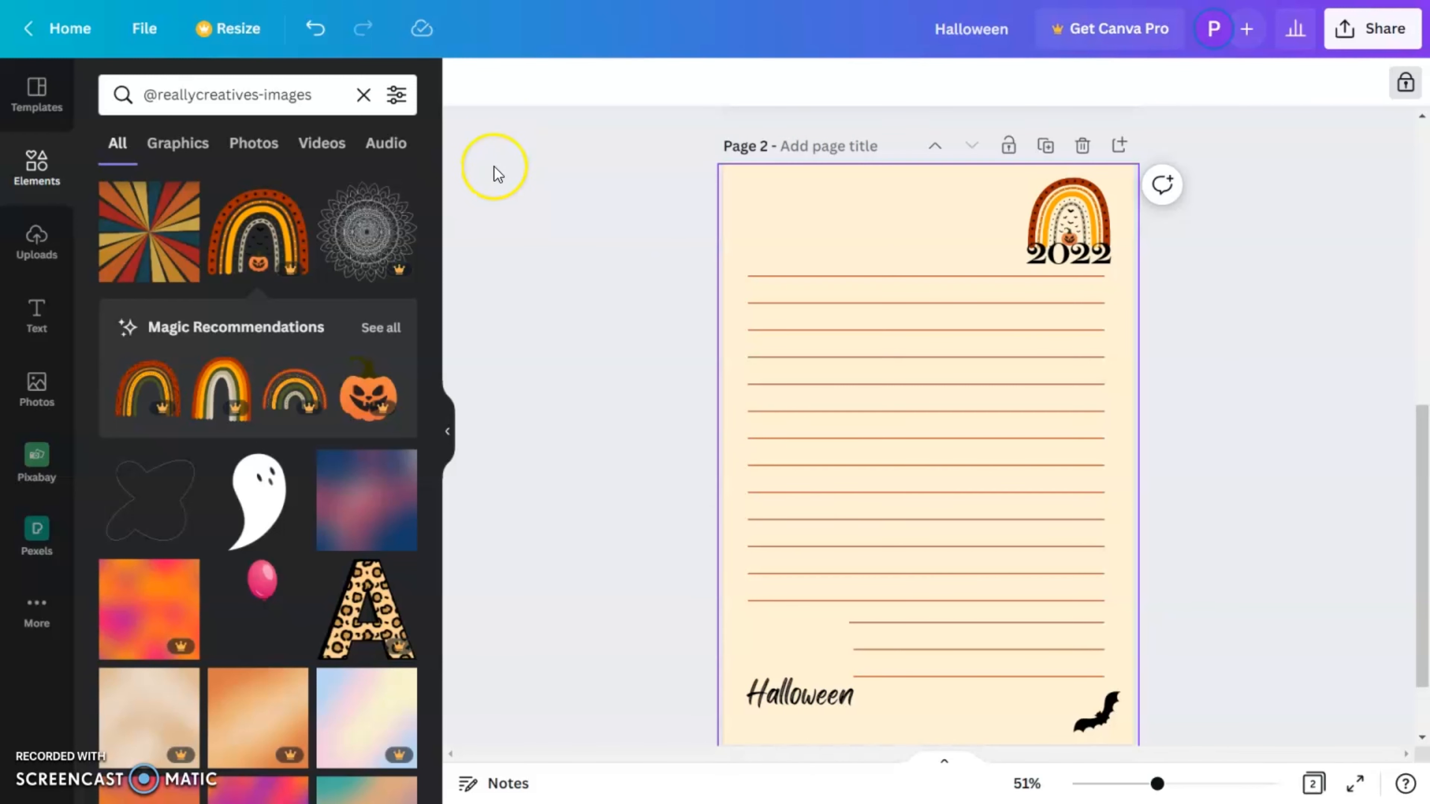
click(814, 699)
key(Delete)
scroll(1260, 475, down, 2)
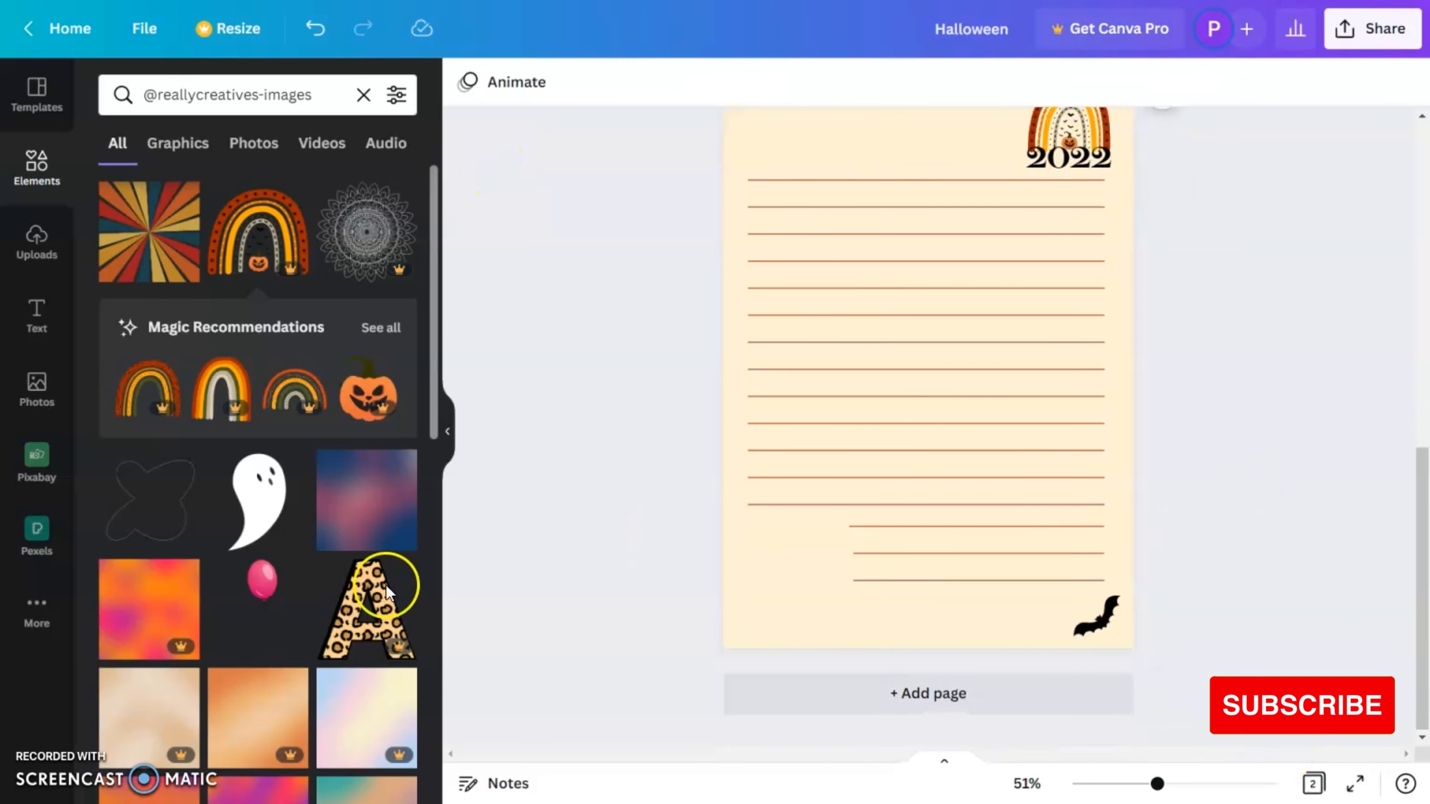
scroll(278, 476, down, 5)
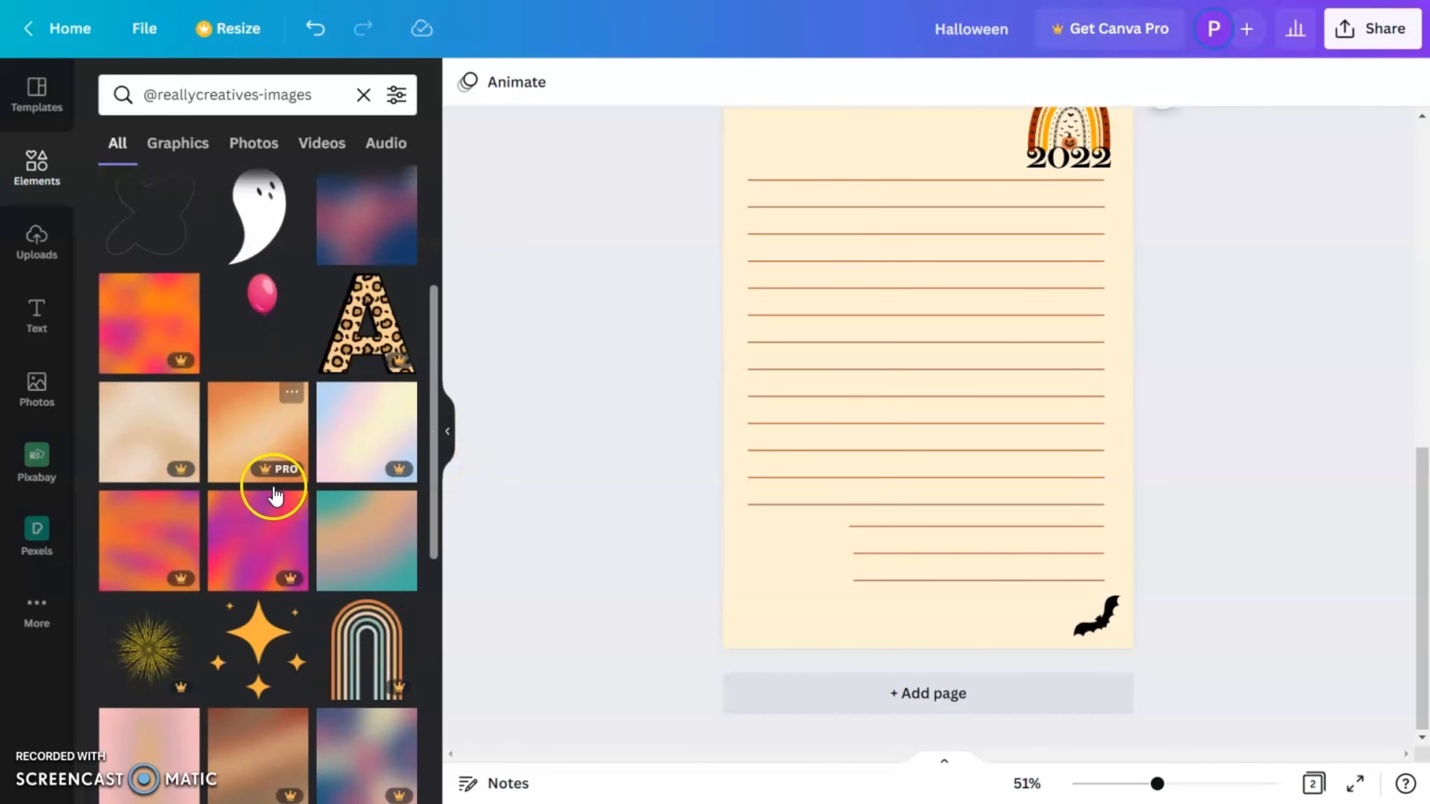
scroll(274, 474, down, 15)
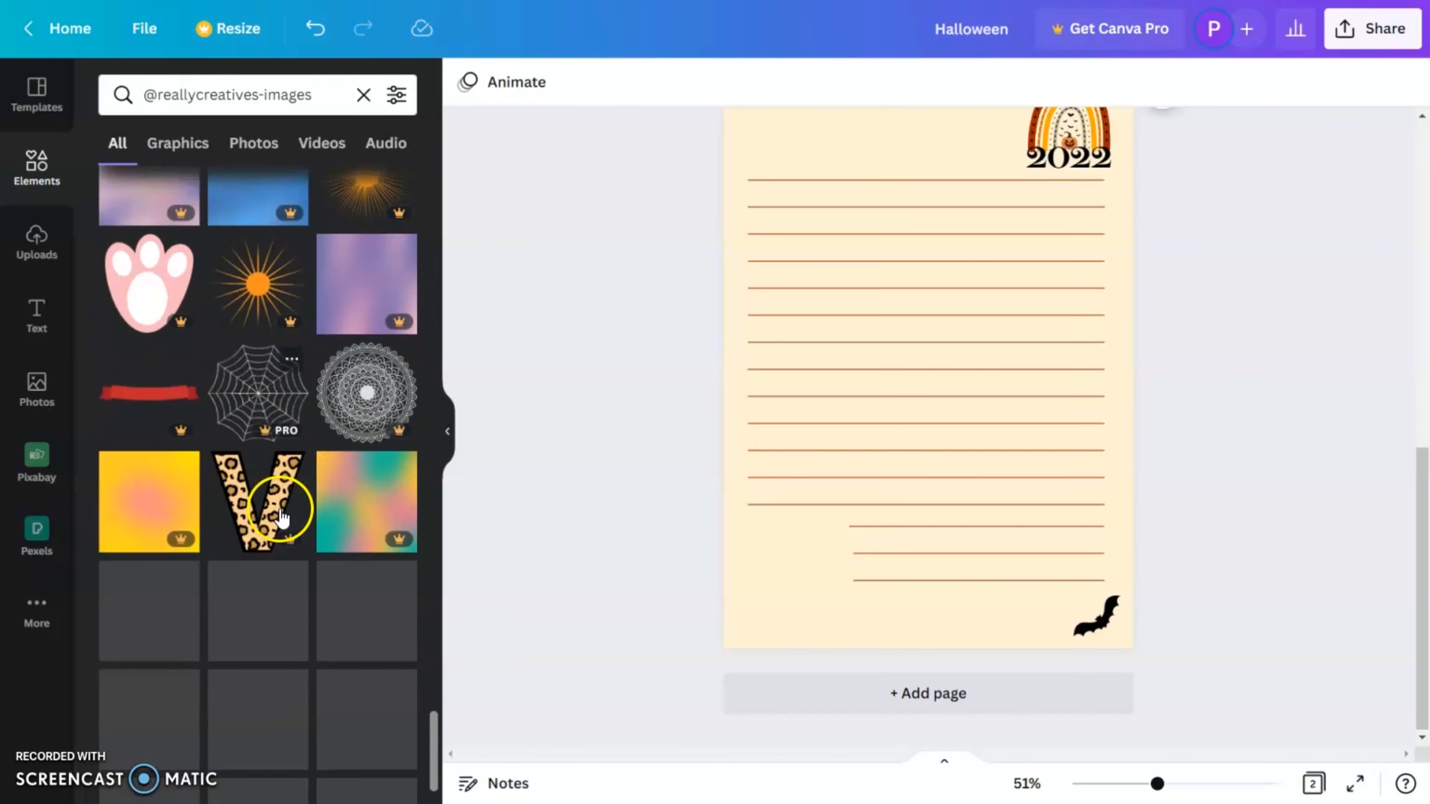
scroll(284, 513, down, 15)
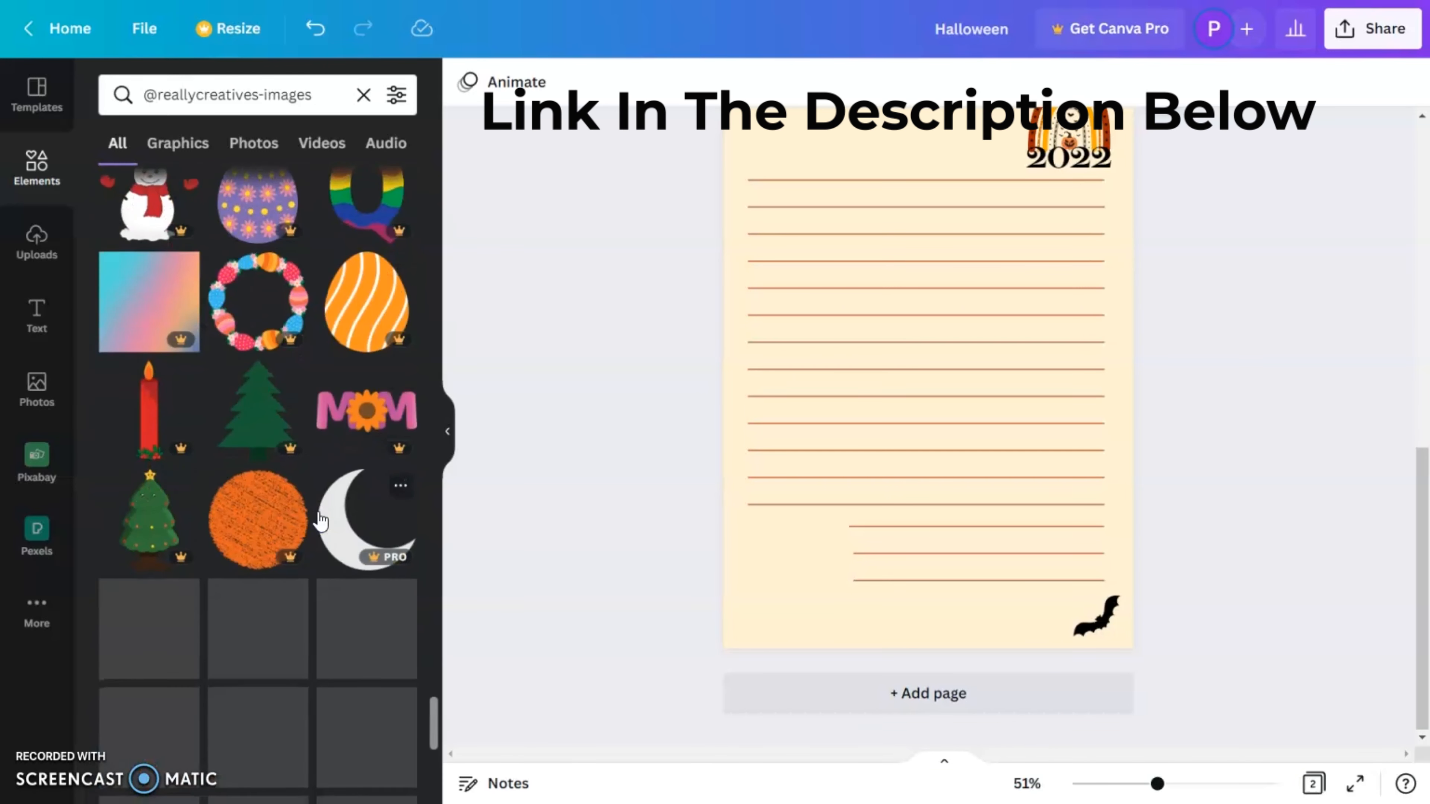
click(402, 289)
drag(1019, 458, 783, 598)
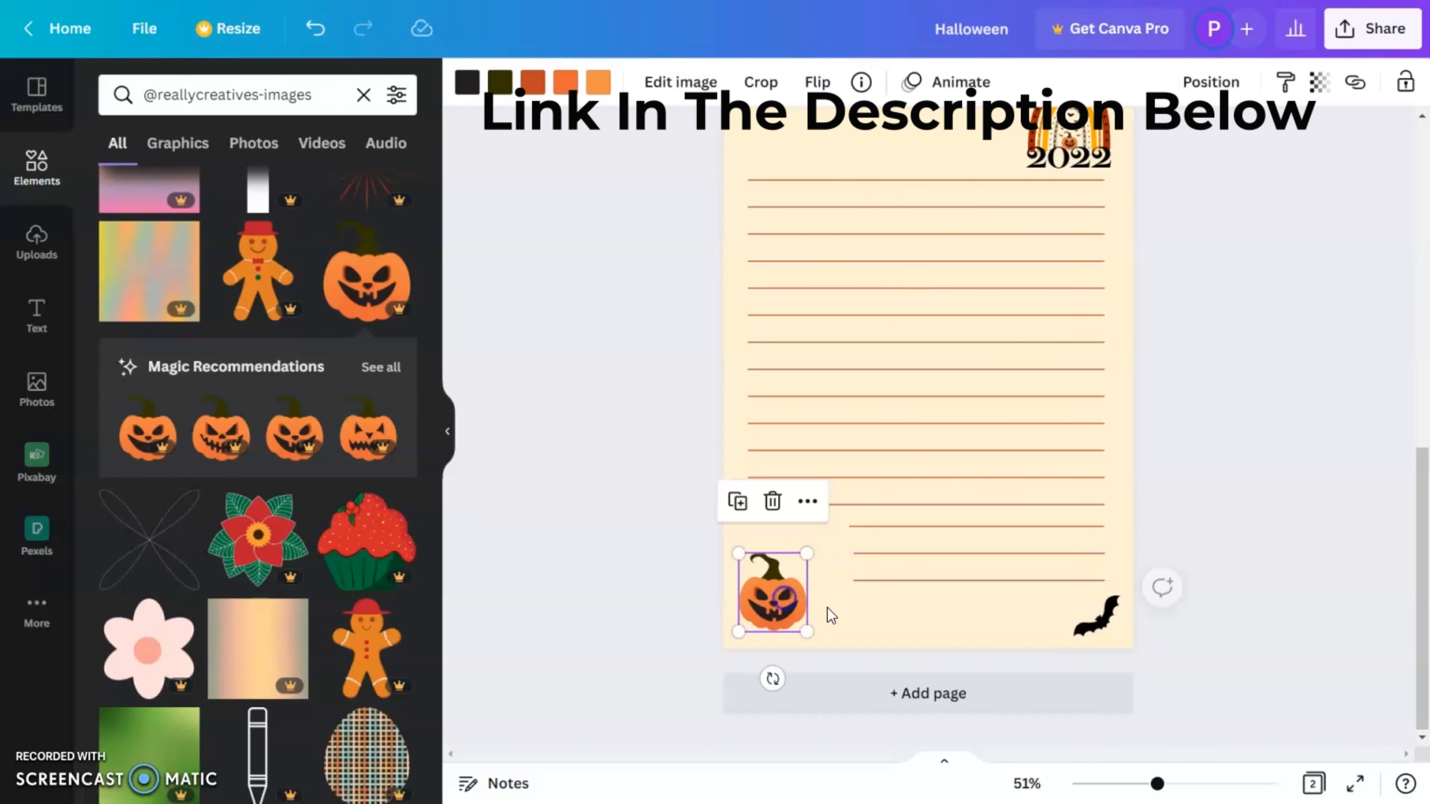
click(851, 618)
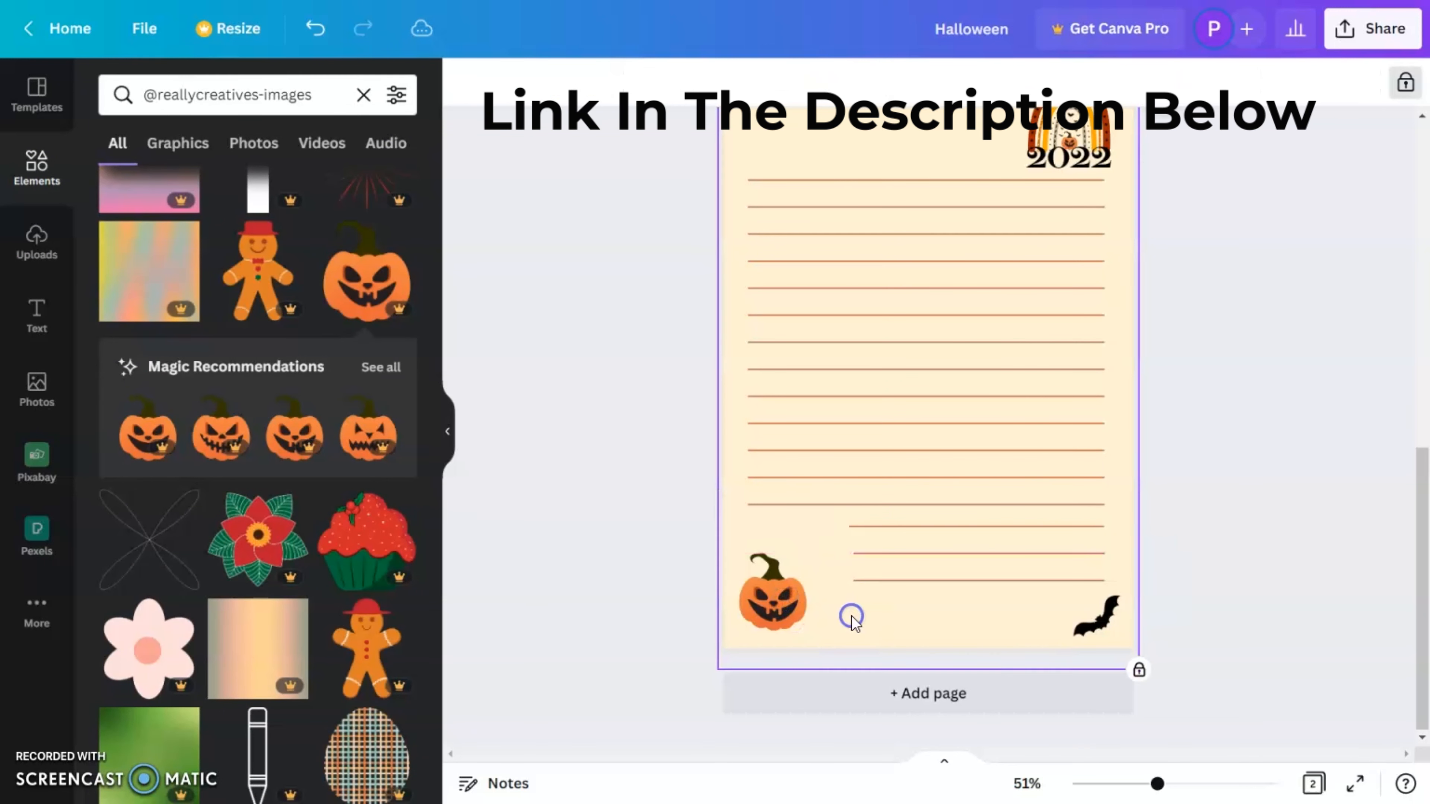
Extend page 2's shortened bottom lines toward the pumpkin and add another matching line beneath them
click(850, 526)
drag(851, 527, 749, 527)
click(852, 552)
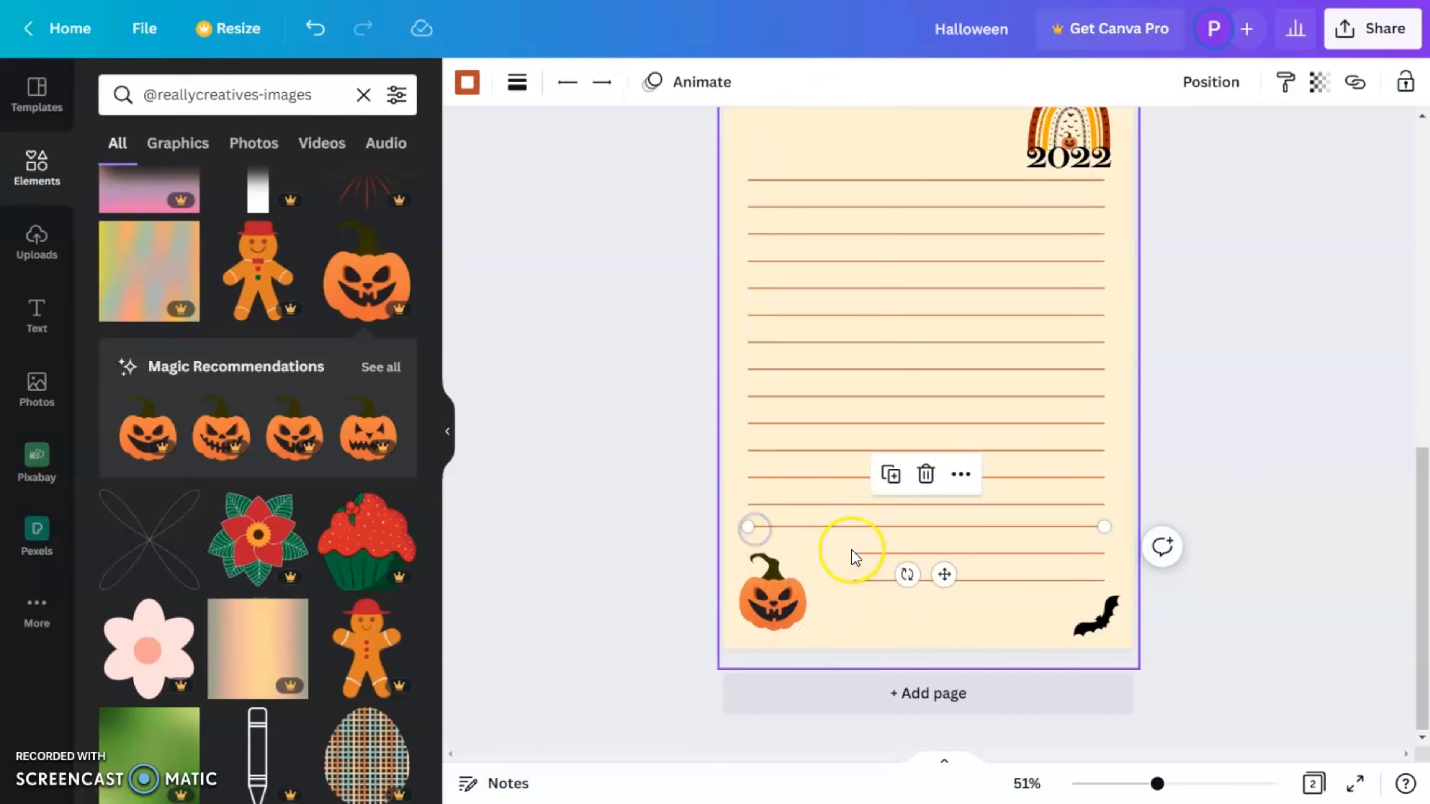
drag(853, 552, 799, 557)
click(1338, 447)
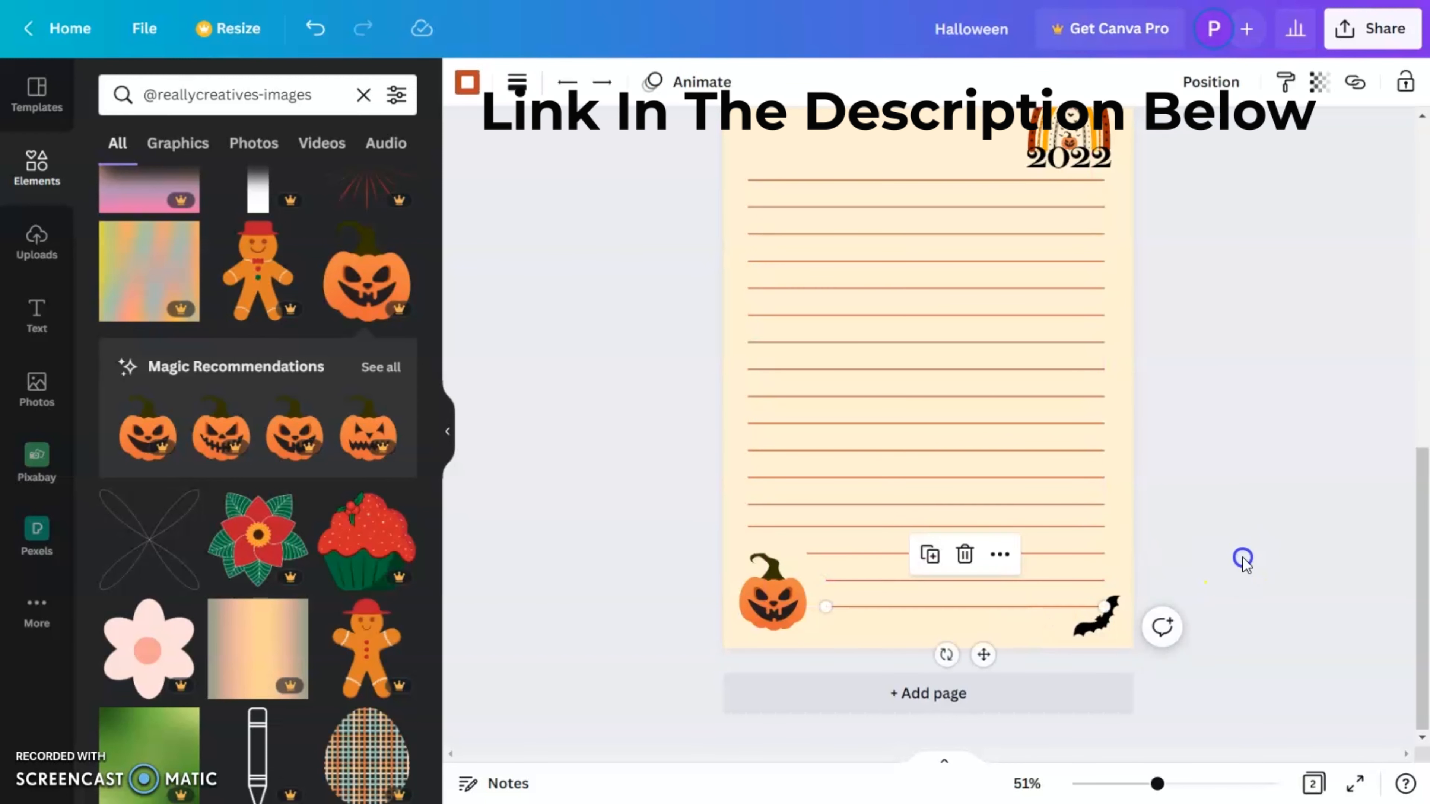
click(1227, 499)
Copy page 2's "2022" text, change the copy to "October" and align it above the left end of the lines
scroll(1228, 498, up, 2)
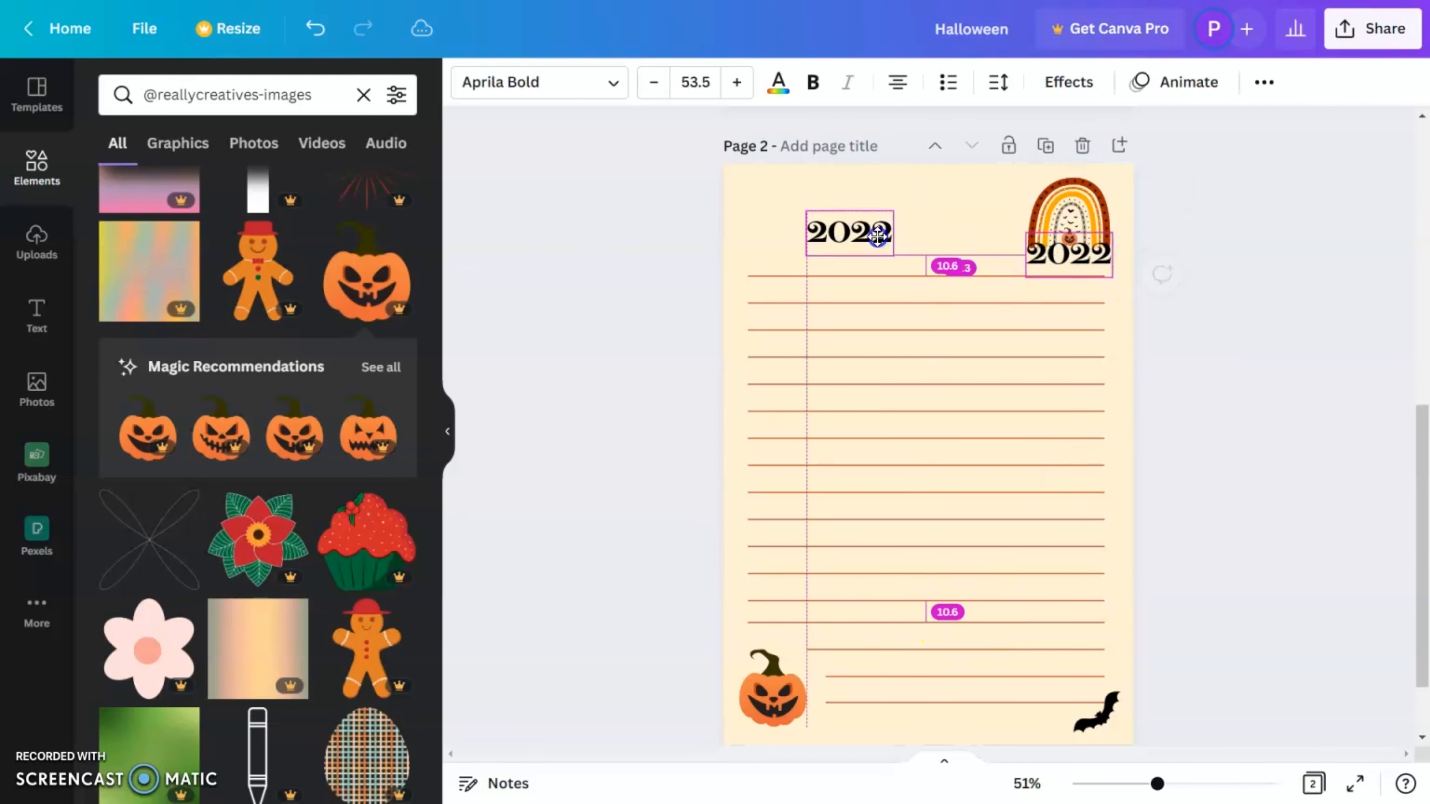
text(October)
click(1255, 352)
click(858, 217)
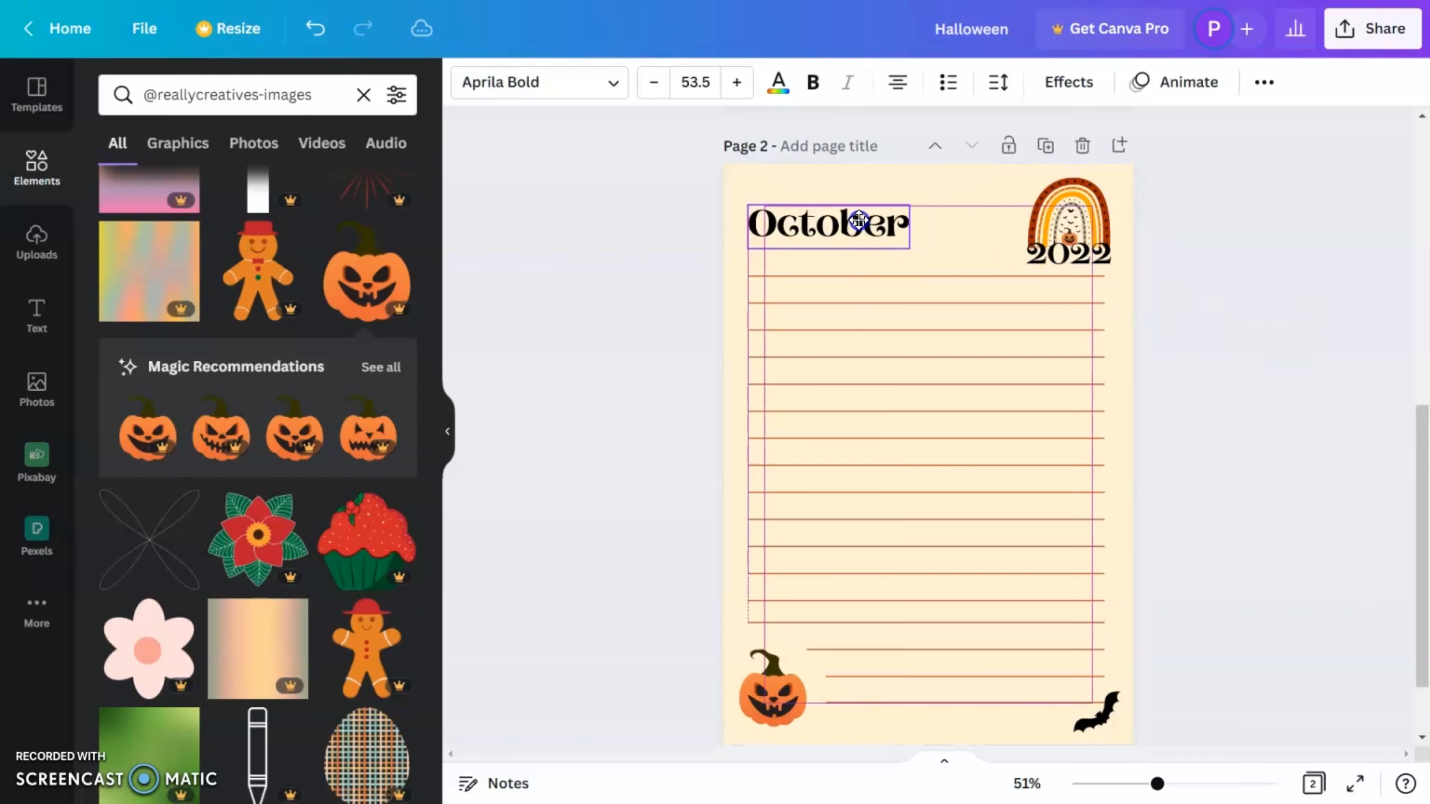
drag(858, 218, 858, 223)
click(1251, 505)
Move the bat from page 2's lower-right corner to beside the pumpkin
click(1104, 732)
scroll(1104, 732, down, 2)
drag(1103, 630, 813, 579)
click(950, 553)
Duplicate the bat twice and arrange the three small bats around the pumpkin's top and right side
drag(1158, 784, 1195, 783)
scroll(1092, 587, down, 3)
click(673, 487)
key(ctrl+d)
drag(684, 496, 726, 587)
key(ctrl+d)
click(728, 590)
right_click(700, 568)
click(830, 522)
click(625, 446)
drag(592, 453, 600, 450)
click(1379, 603)
drag(1195, 784, 1155, 783)
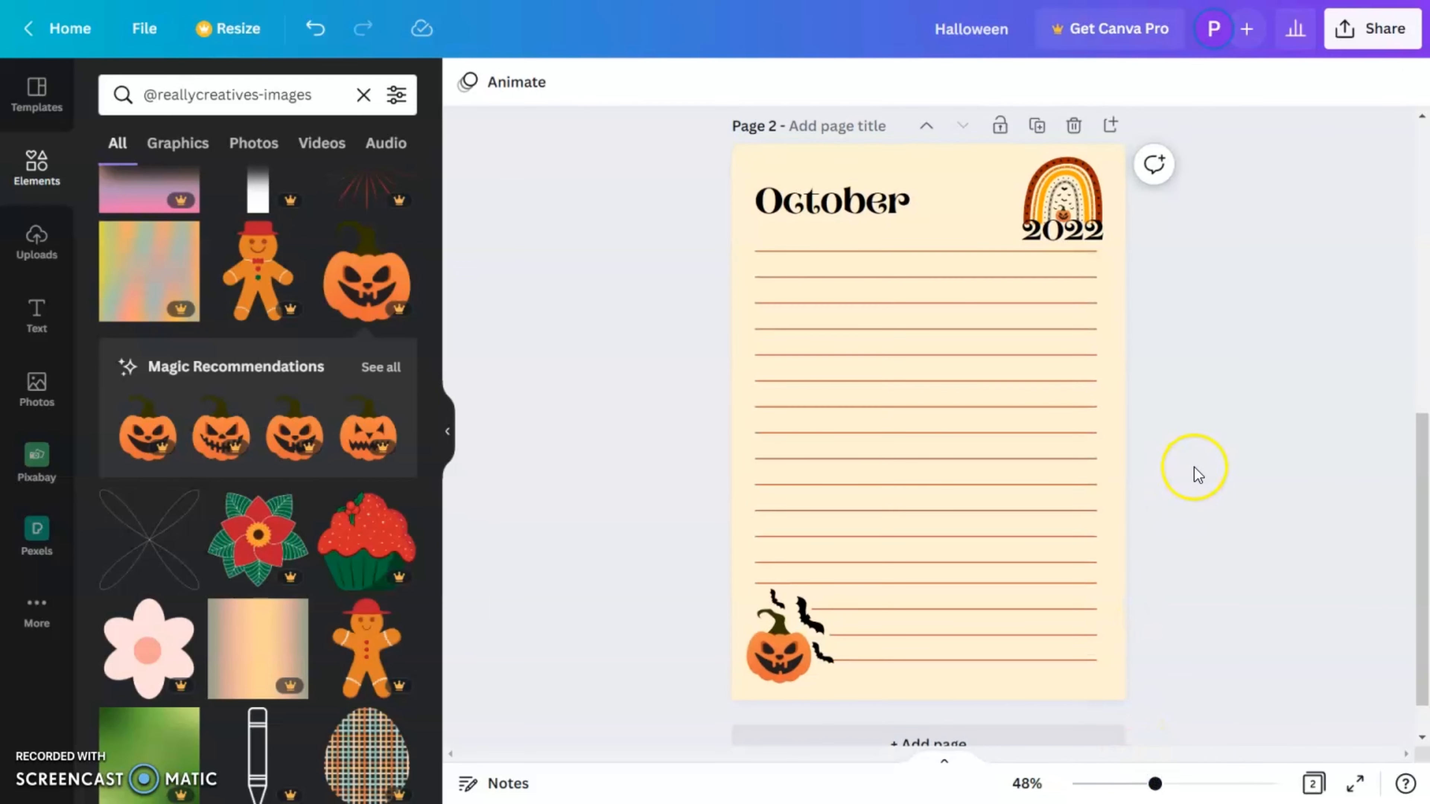
Duplicate page 2 and delete the "October" text, "2022" text and rainbow from the new page 3
click(1037, 127)
click(798, 220)
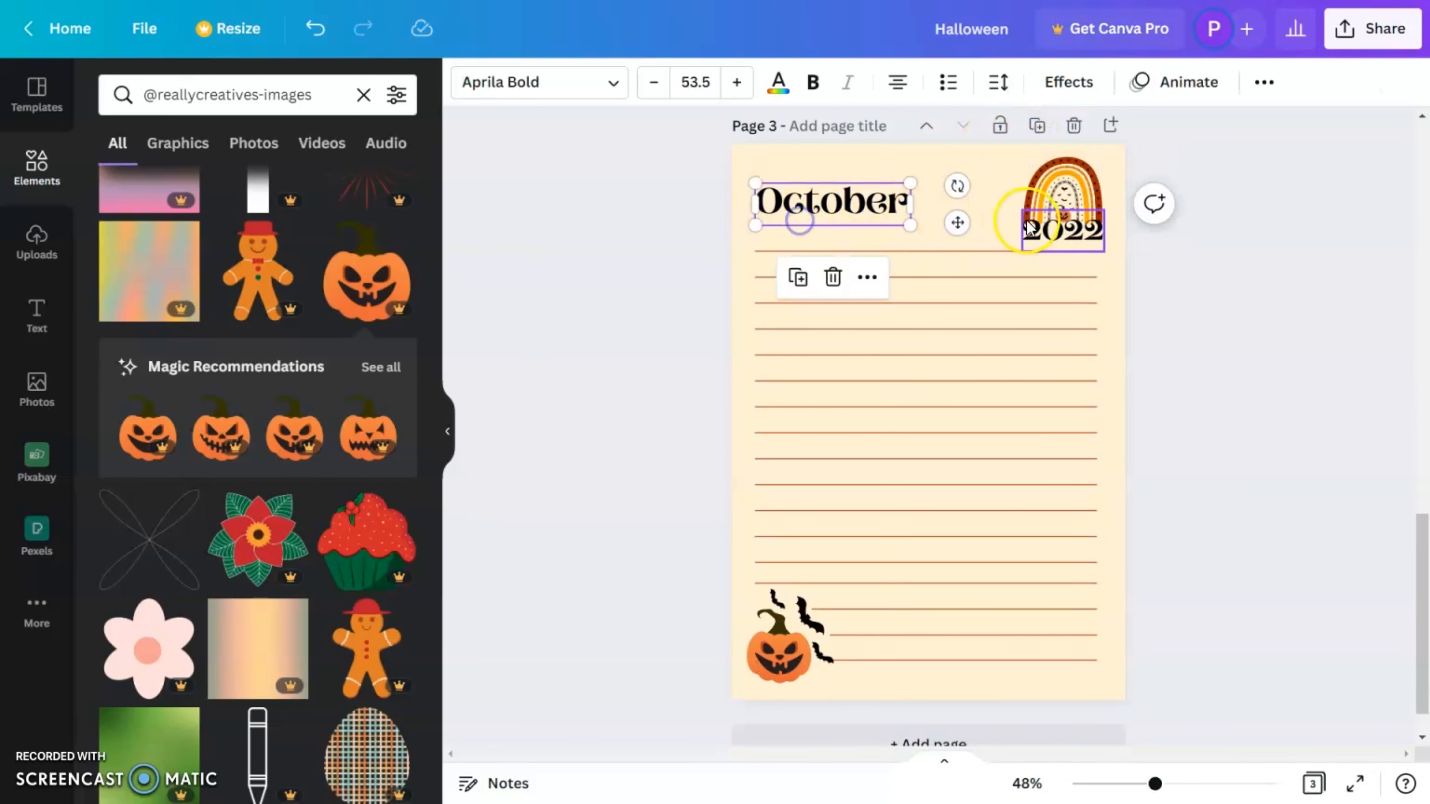
key(Delete)
click(1051, 231)
key(Delete)
click(1067, 204)
key(Delete)
Delete the pumpkin and the bats from page 3, leaving only the lines
click(811, 601)
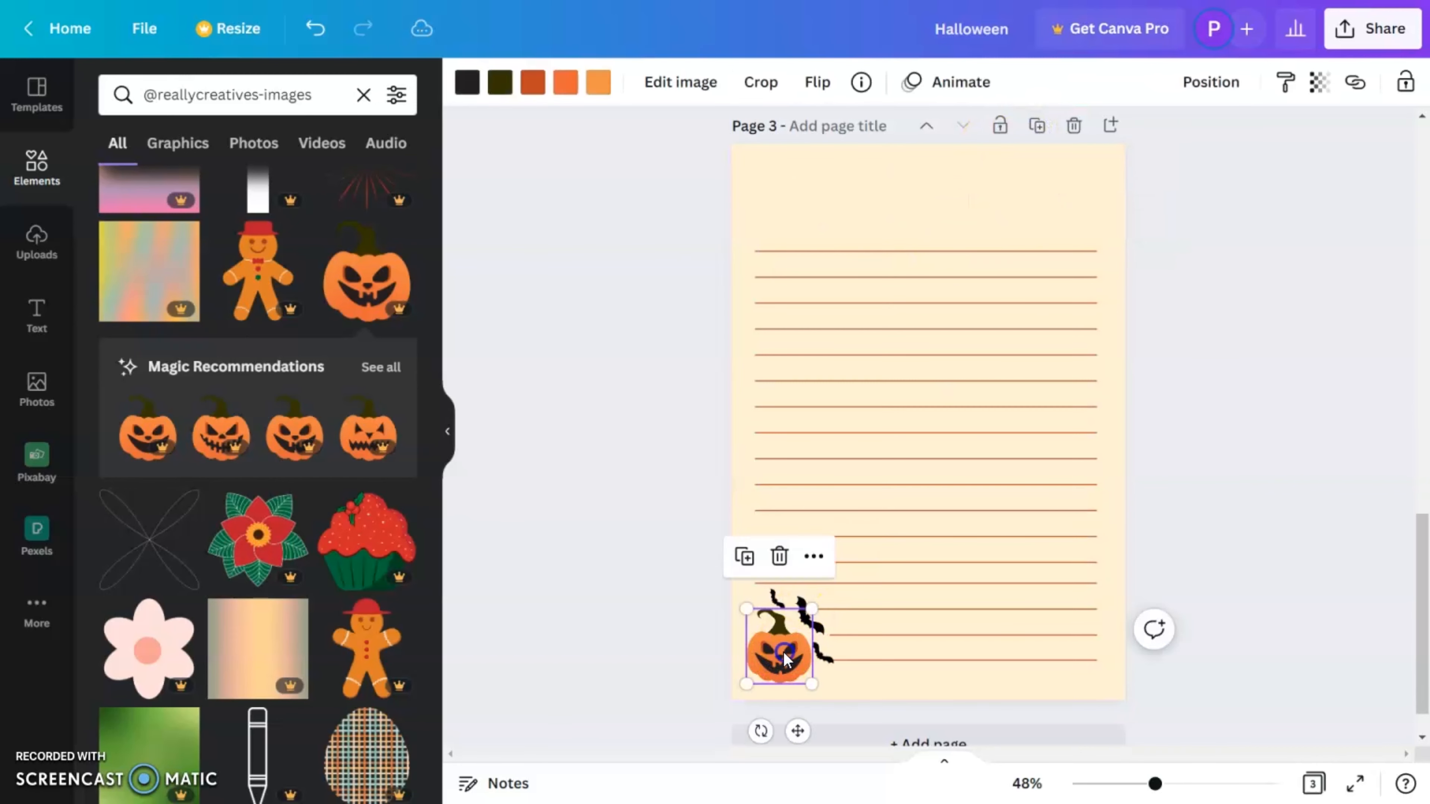
key(Delete)
click(820, 659)
key(Delete)
click(784, 610)
key(Delete)
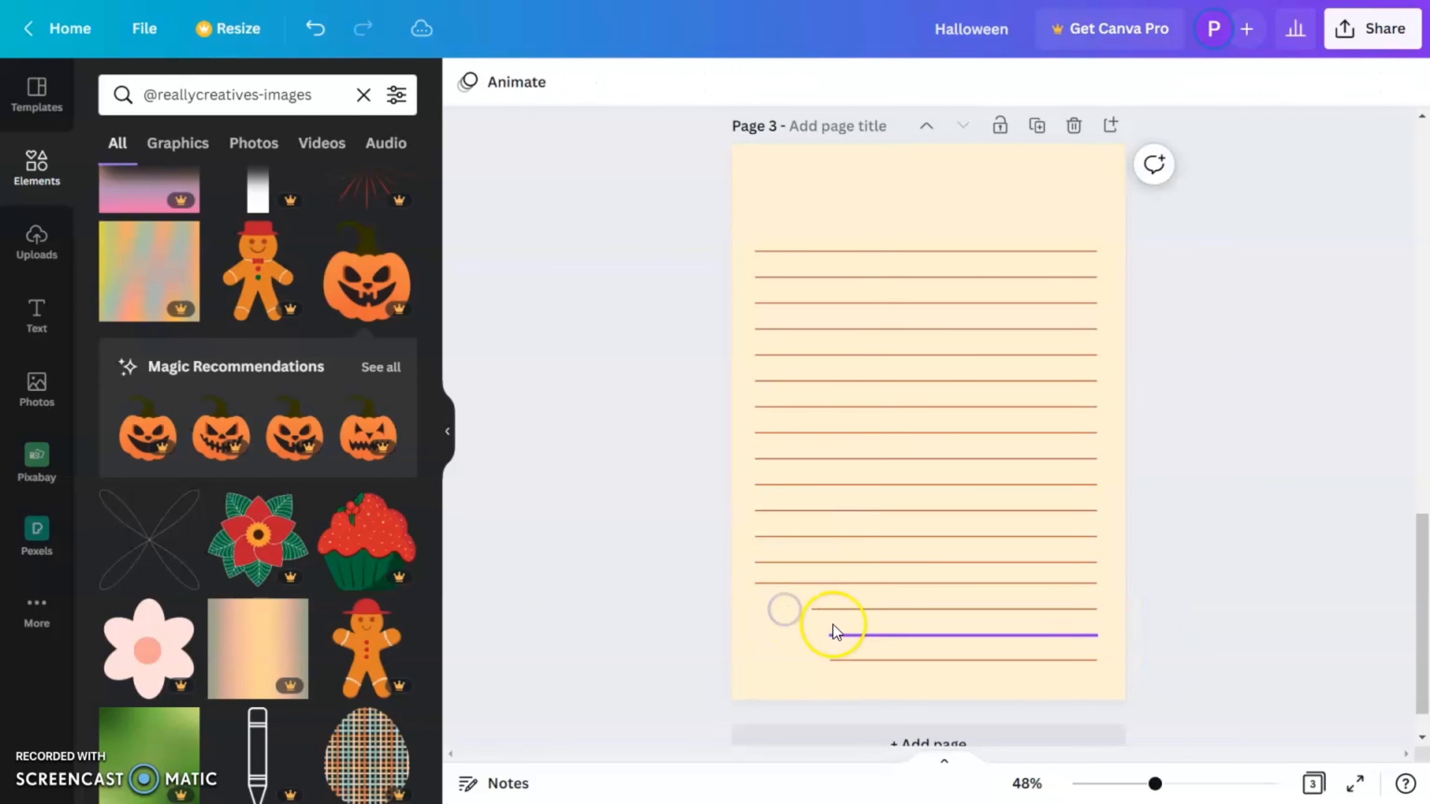
scroll(324, 513, down, 10)
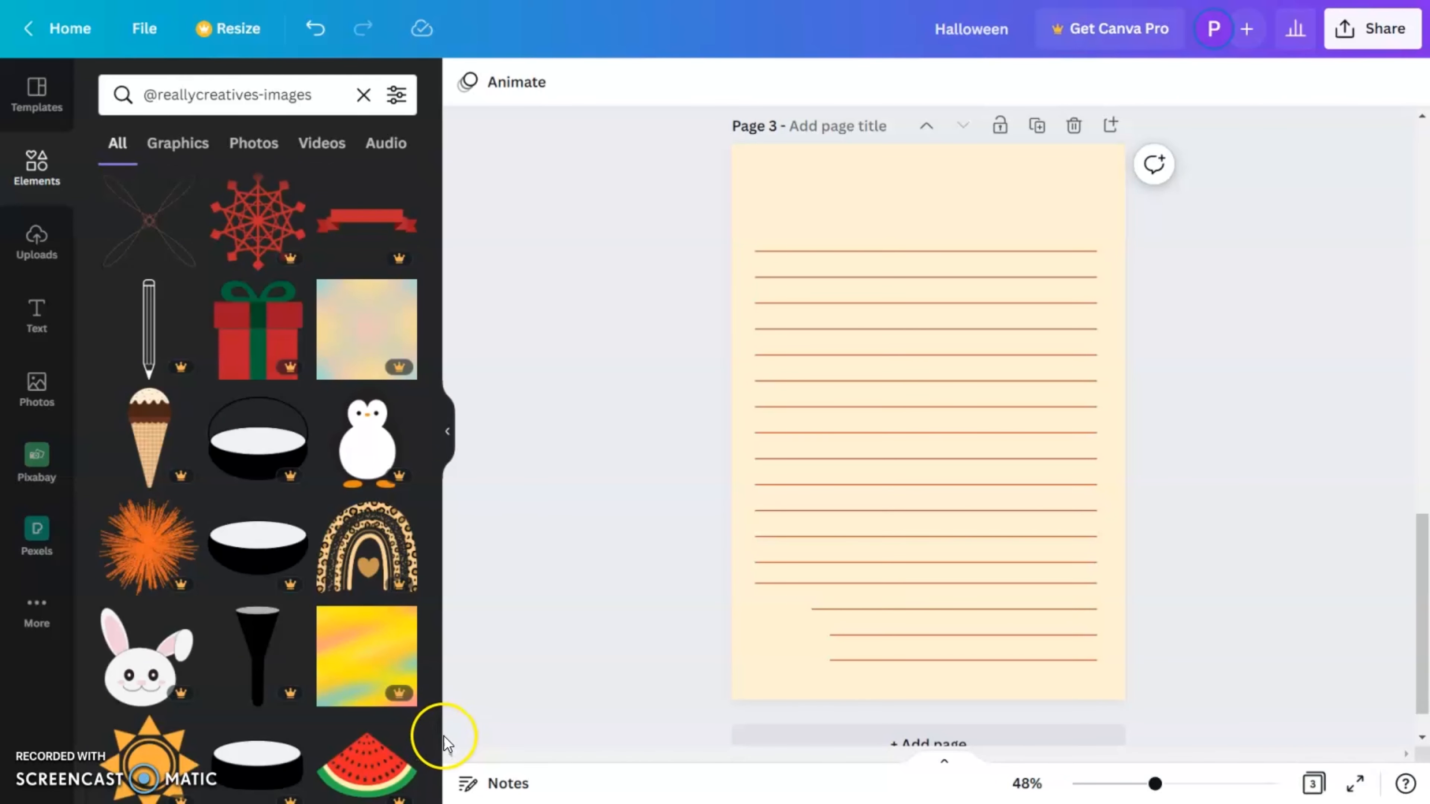
scroll(259, 608, down, 5)
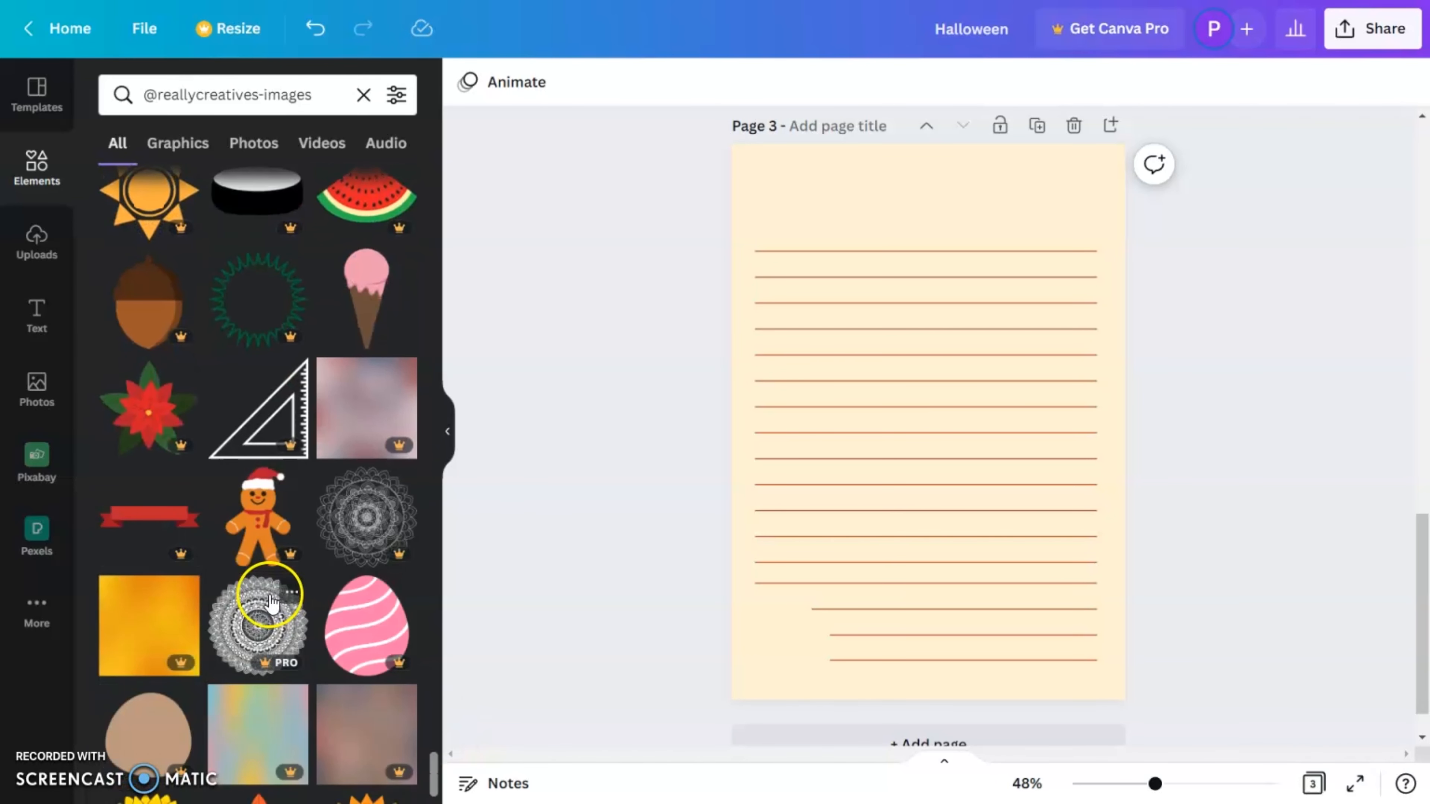
scroll(268, 602, down, 5)
scroll(274, 598, down, 5)
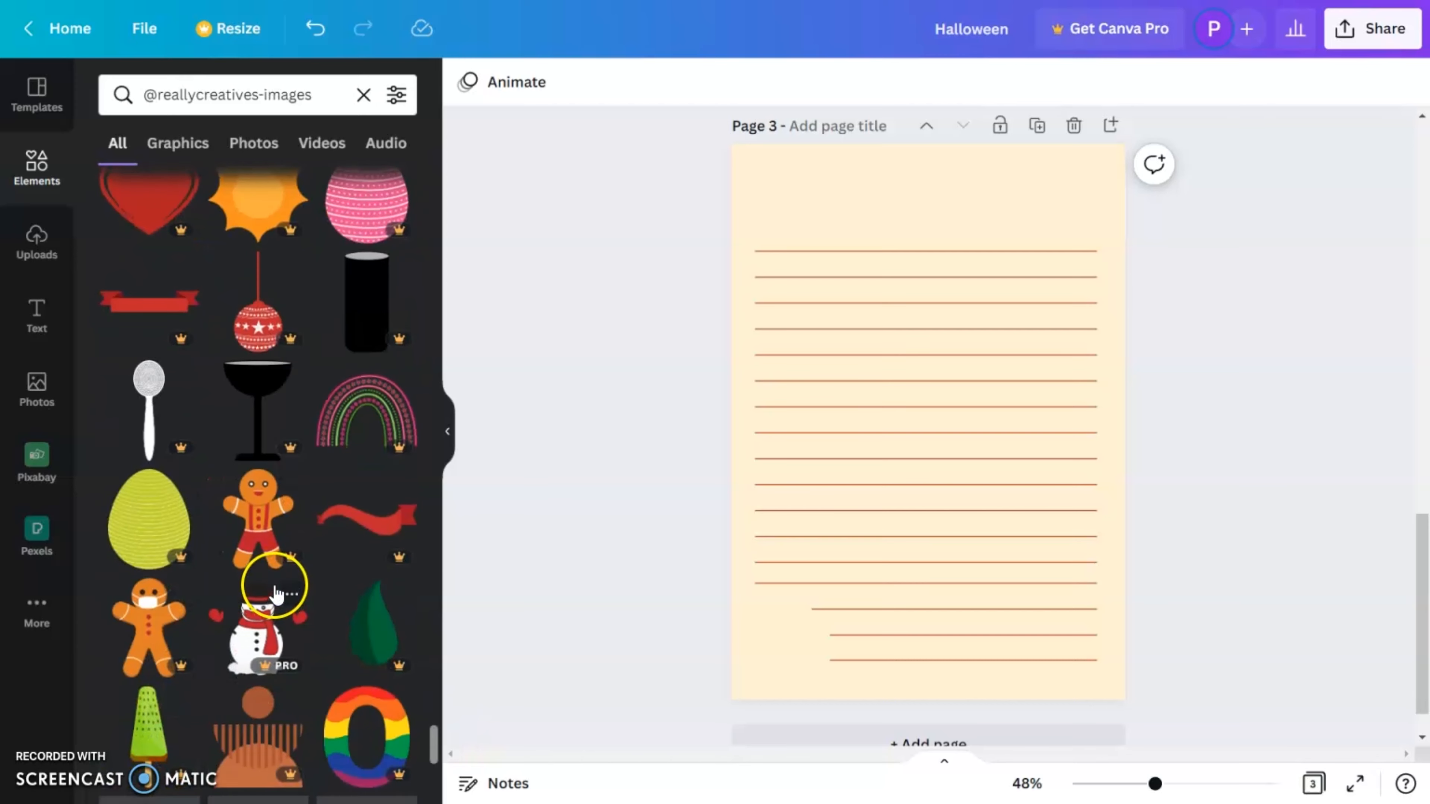
scroll(276, 591, down, 9)
scroll(277, 591, down, 10)
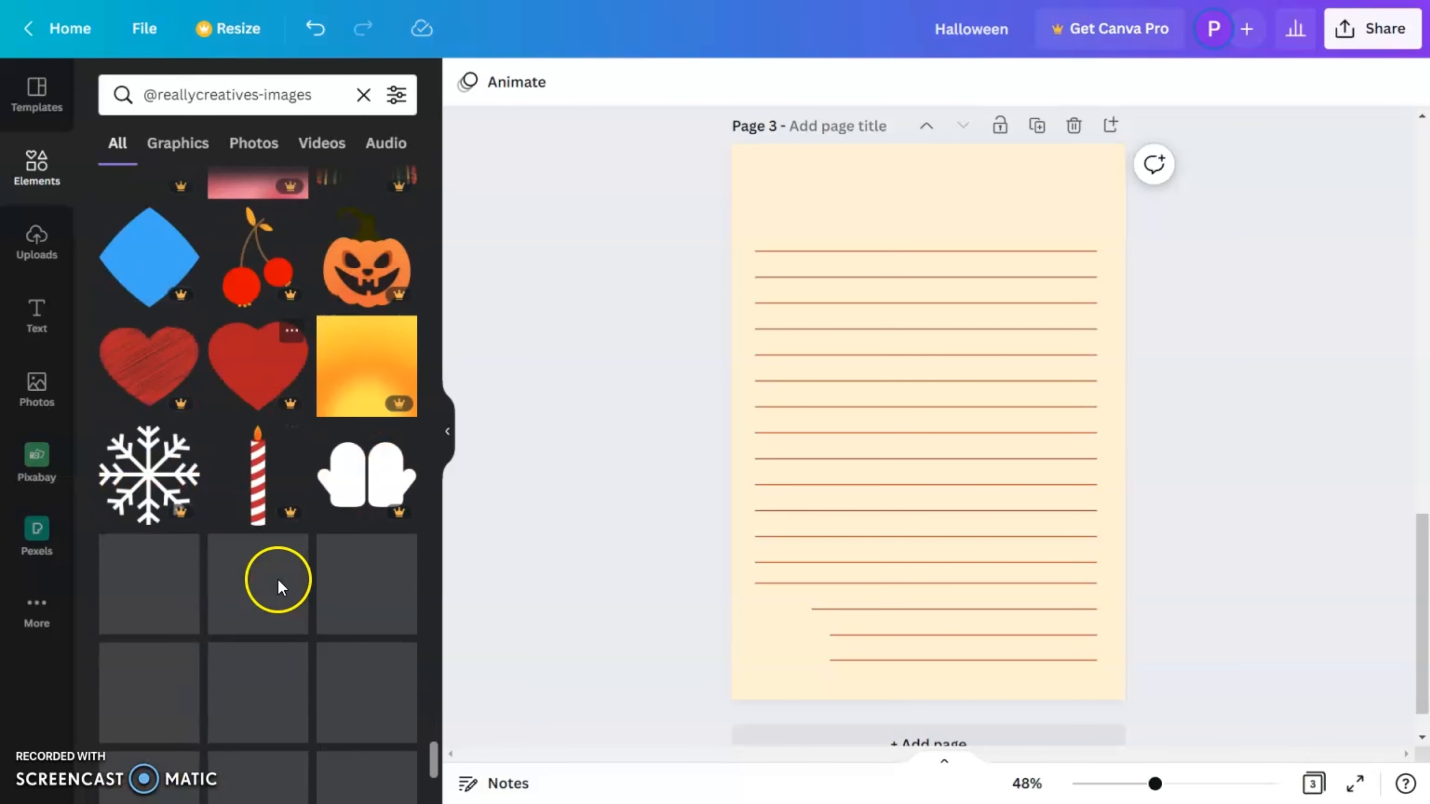
scroll(280, 588, down, 4)
scroll(281, 586, down, 12)
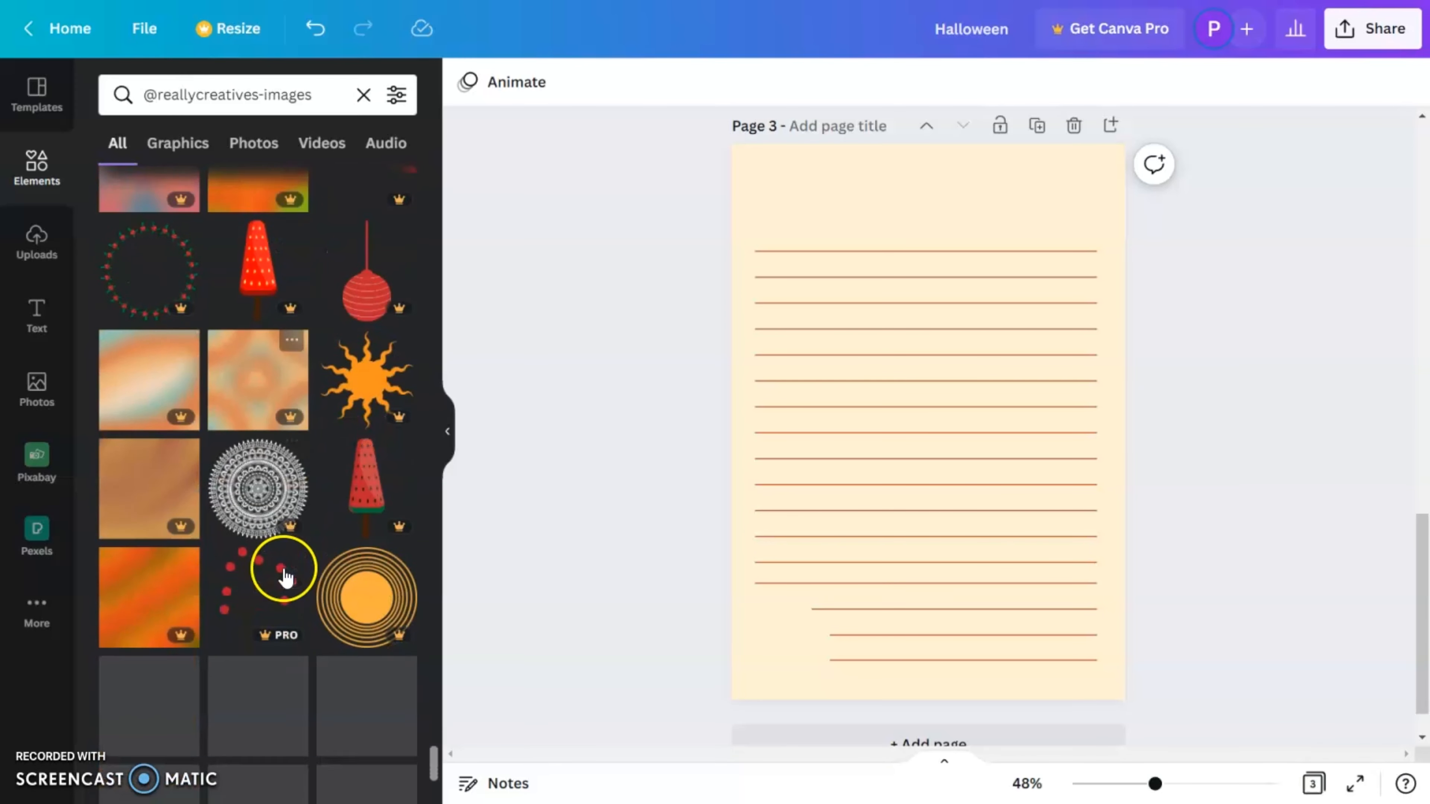
scroll(276, 586, down, 10)
scroll(287, 581, down, 8)
scroll(288, 577, down, 10)
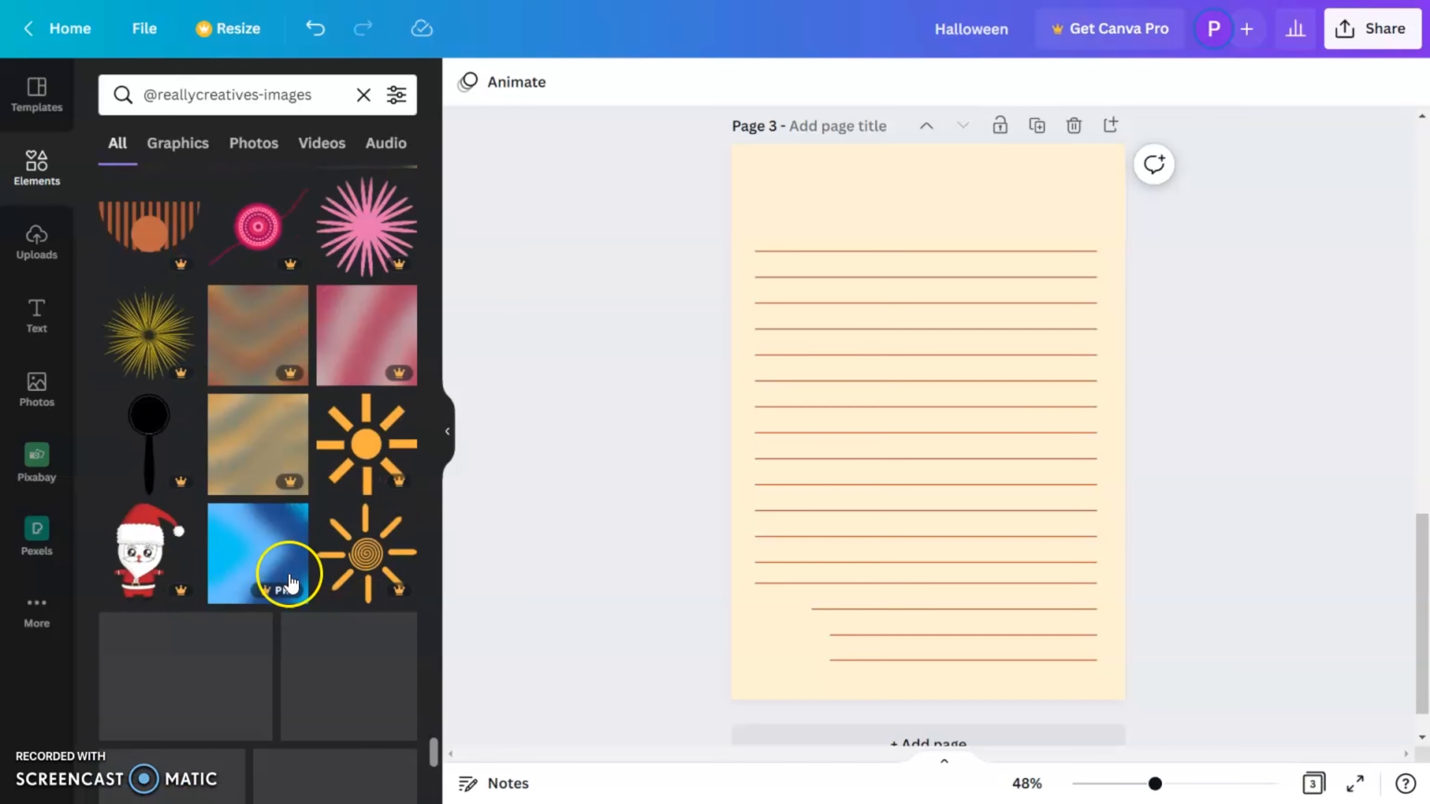
scroll(294, 579, down, 5)
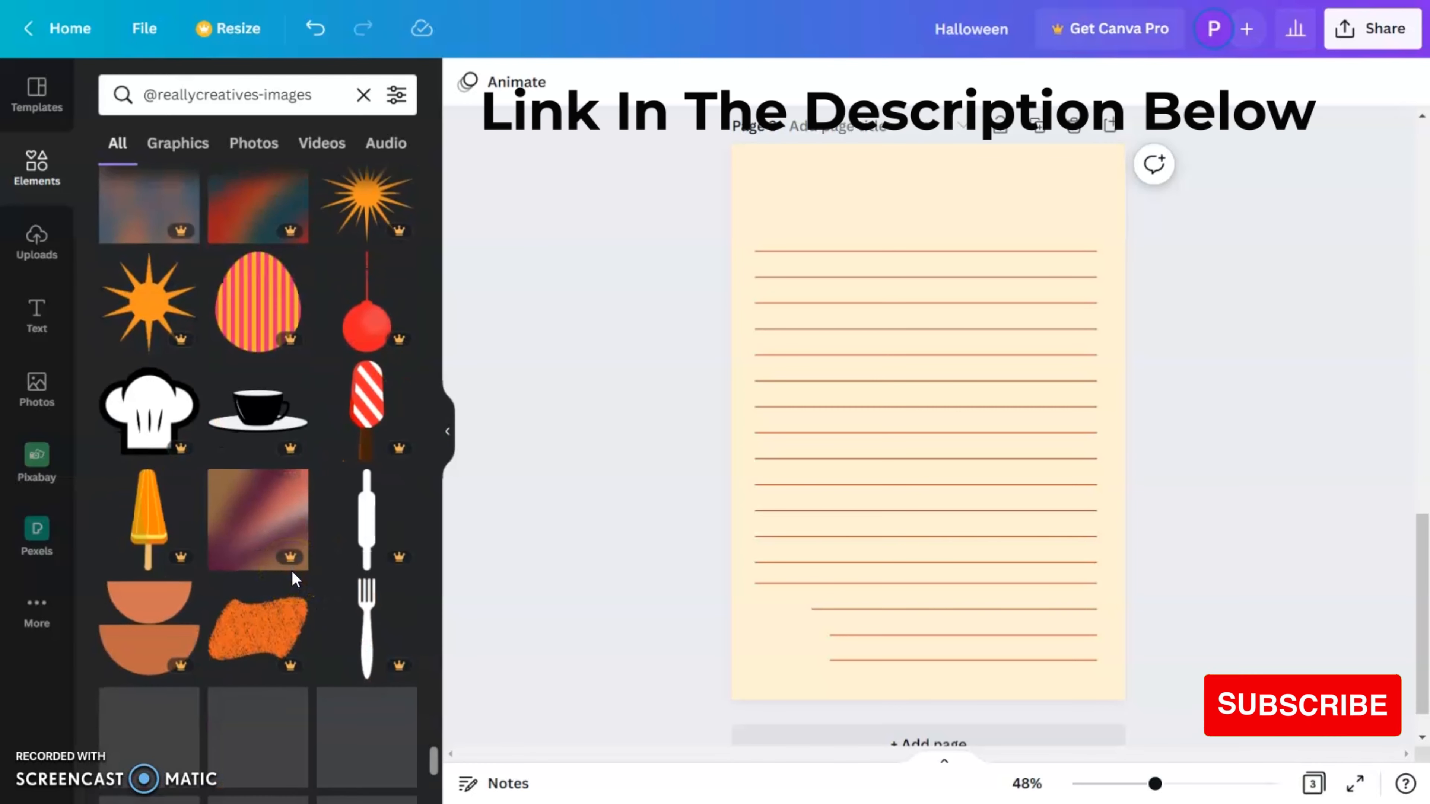
scroll(294, 579, down, 5)
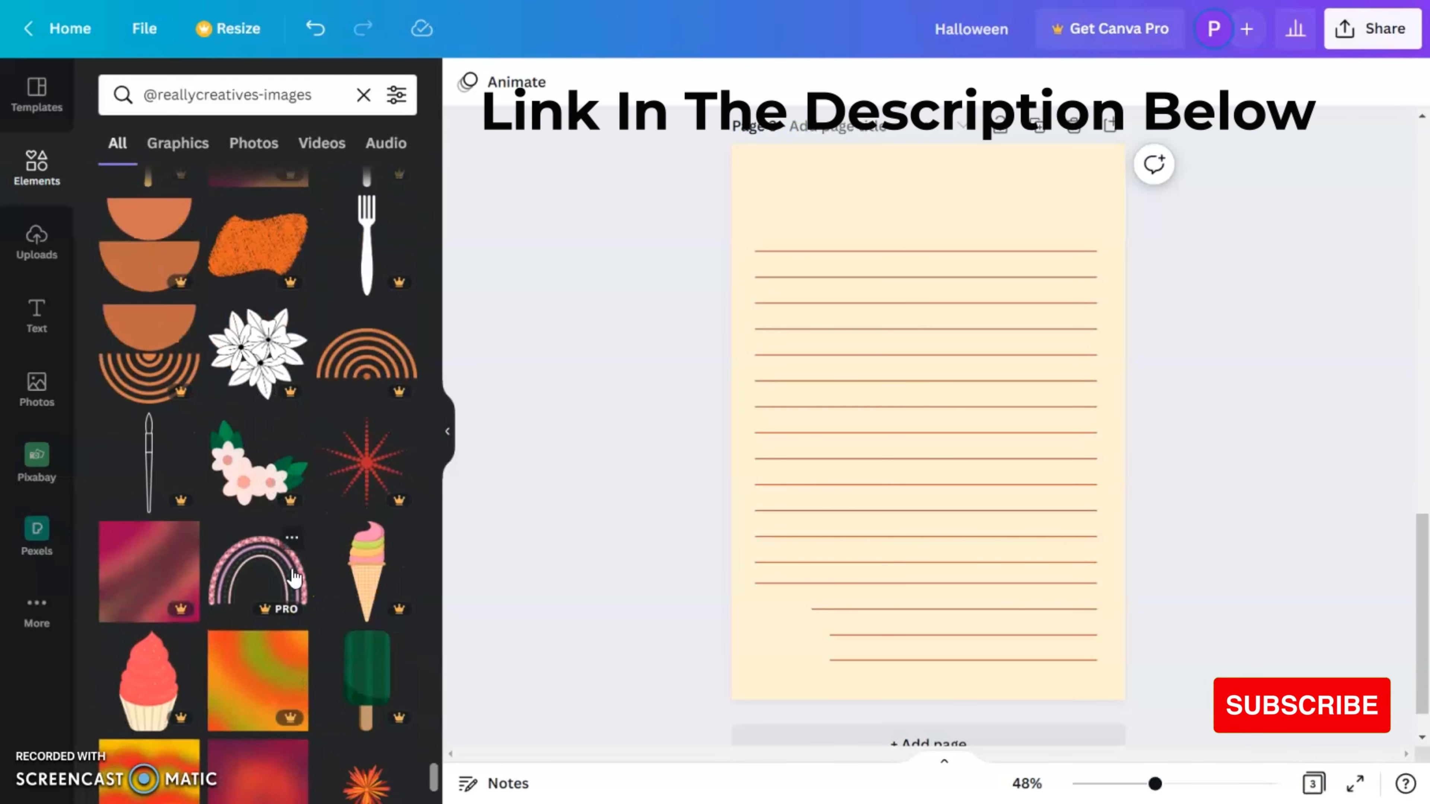
scroll(292, 576, down, 10)
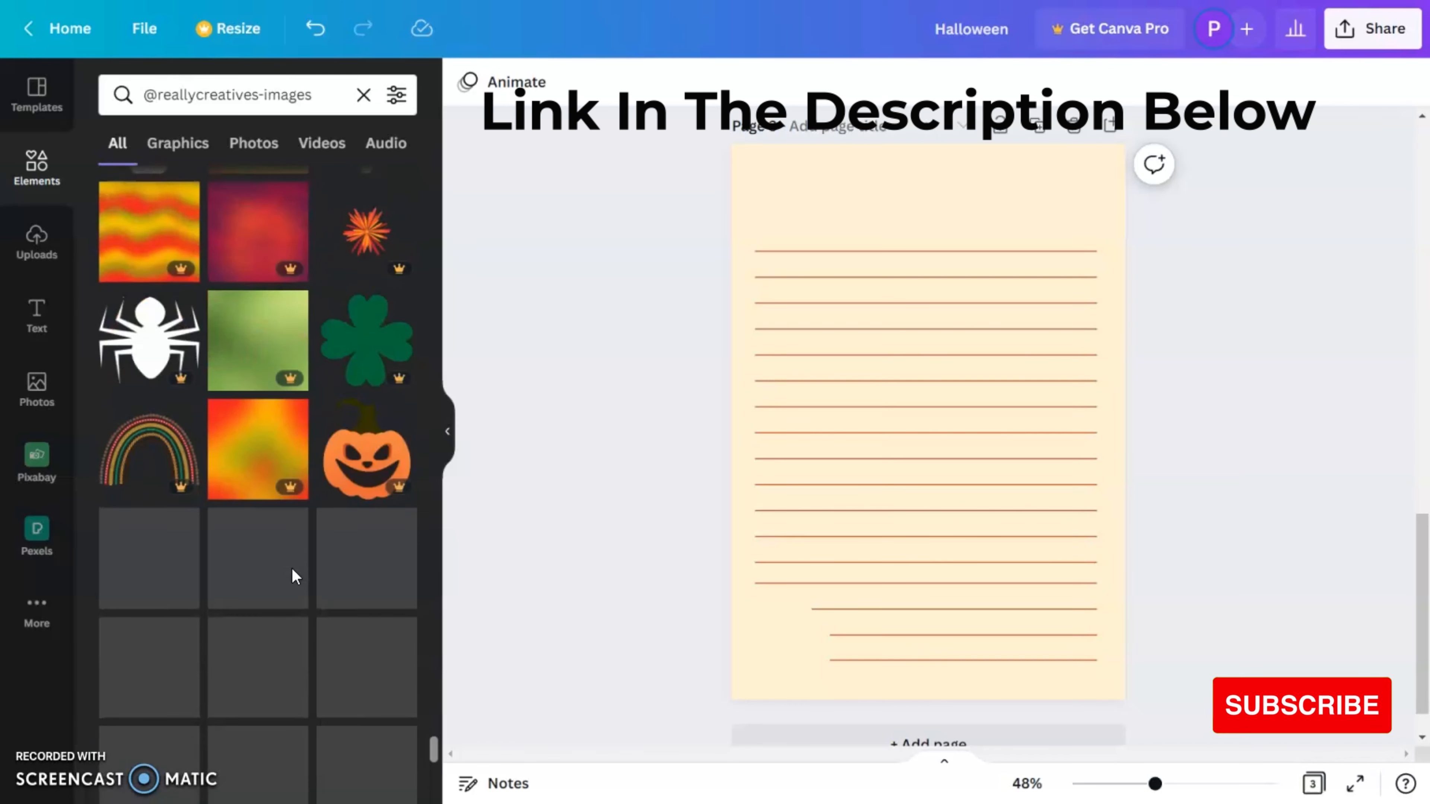
scroll(292, 570, up, 4)
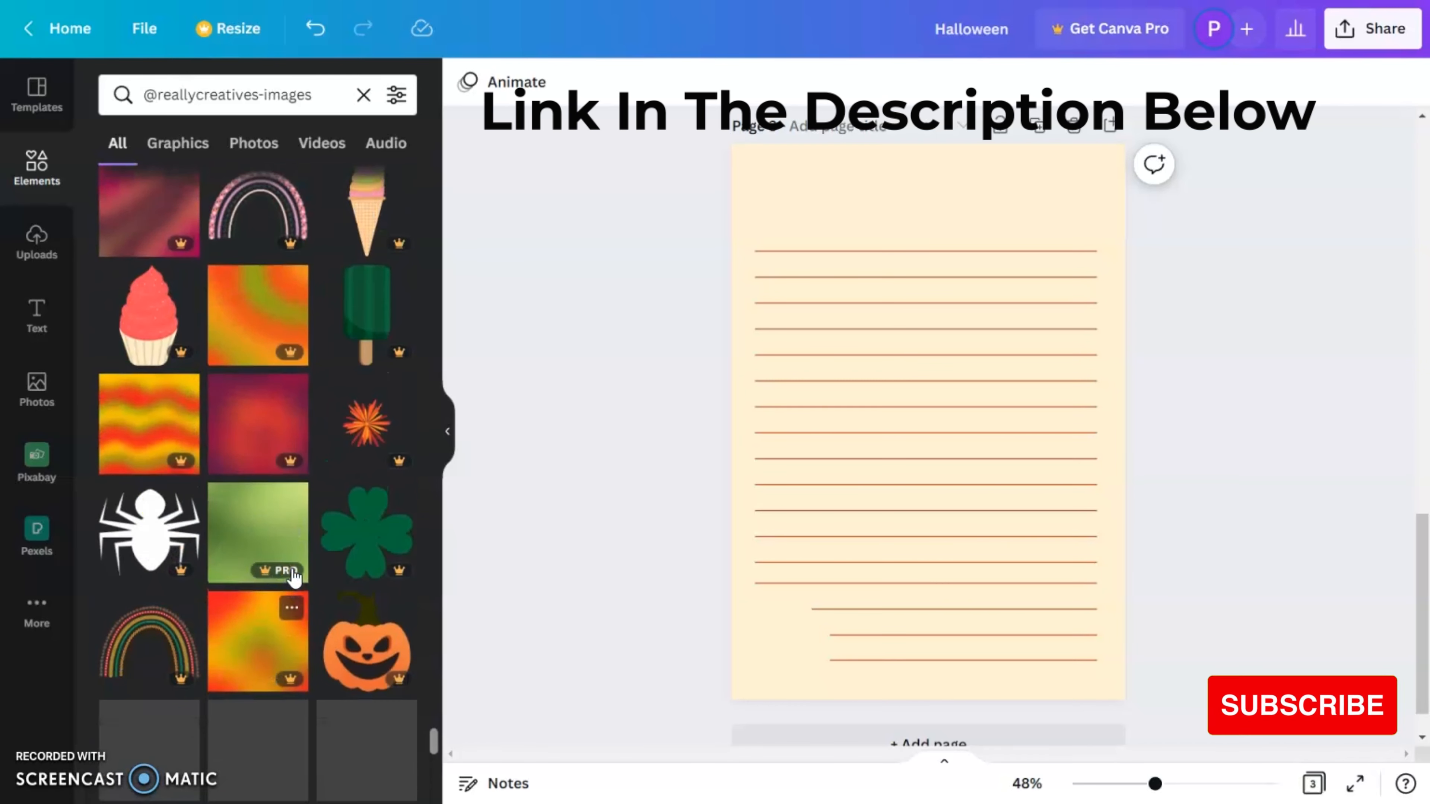
click(149, 535)
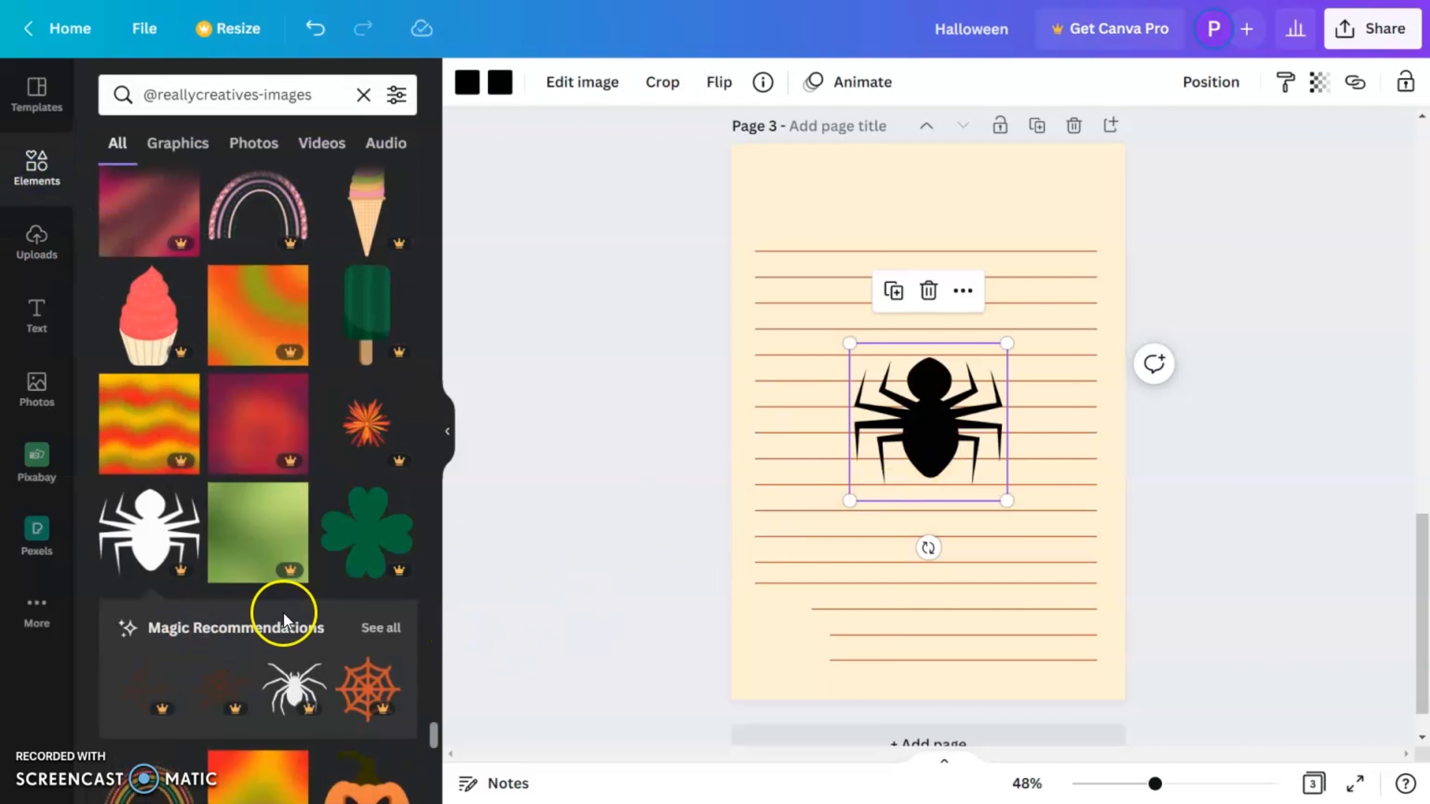
scroll(343, 689, down, 6)
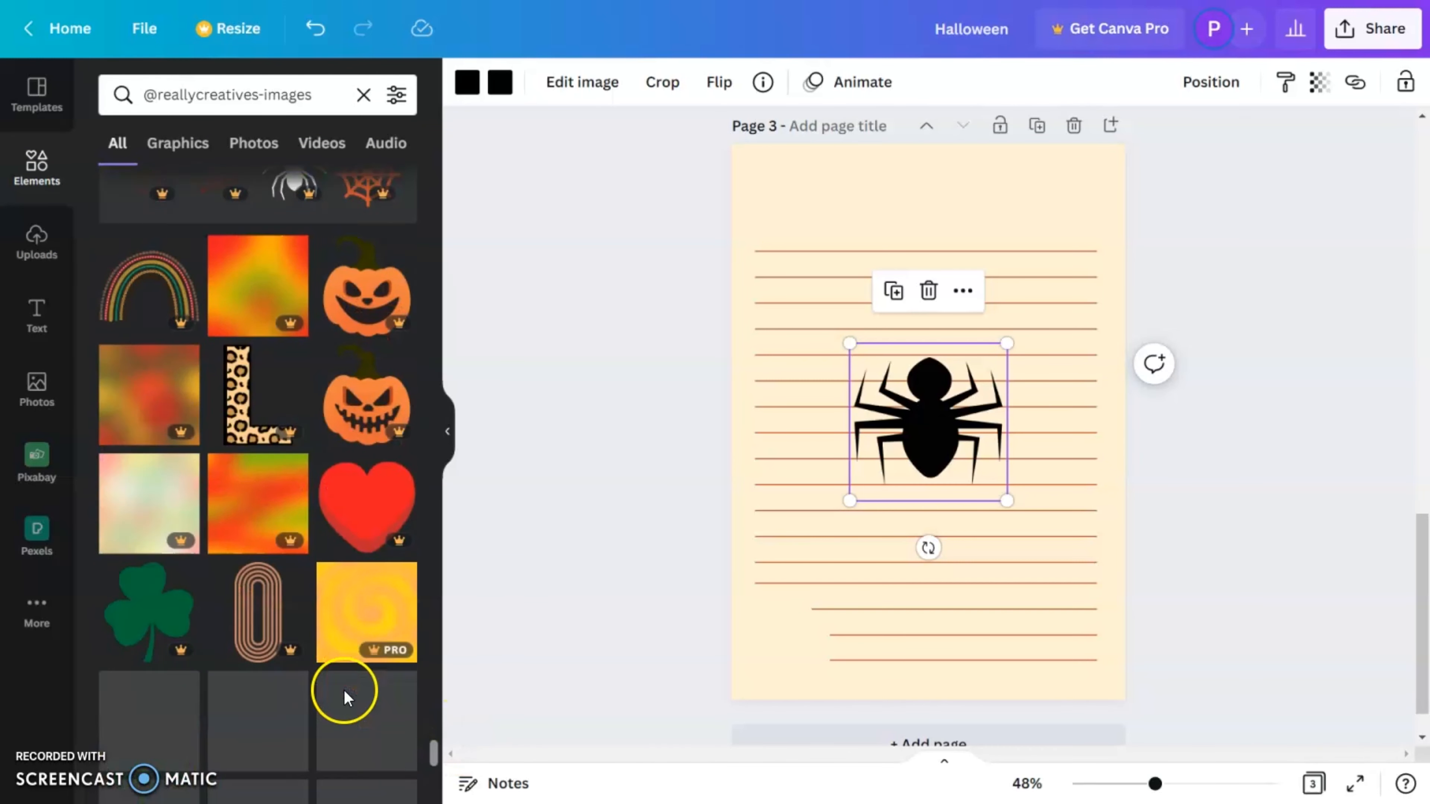
scroll(346, 696, down, 12)
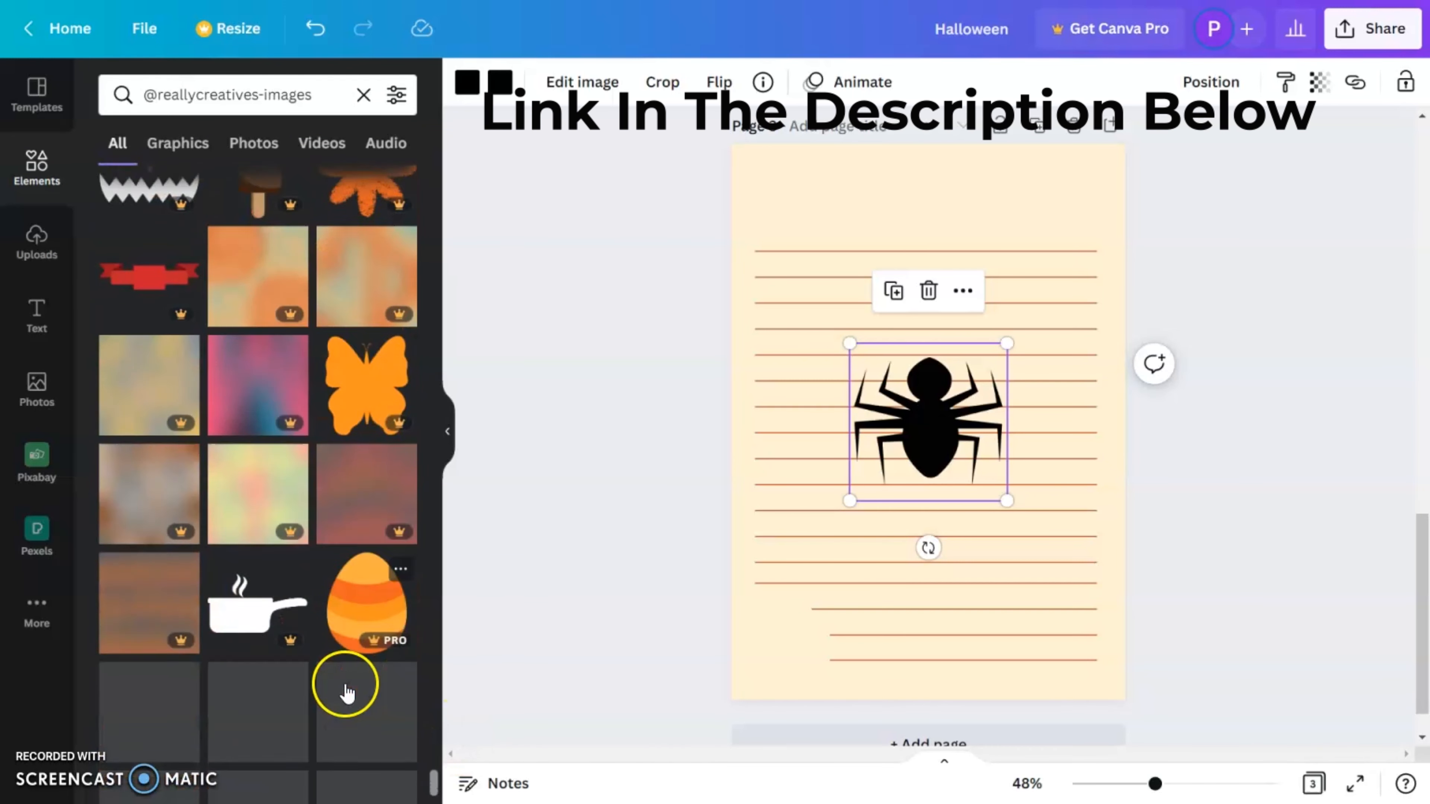
scroll(346, 685, down, 10)
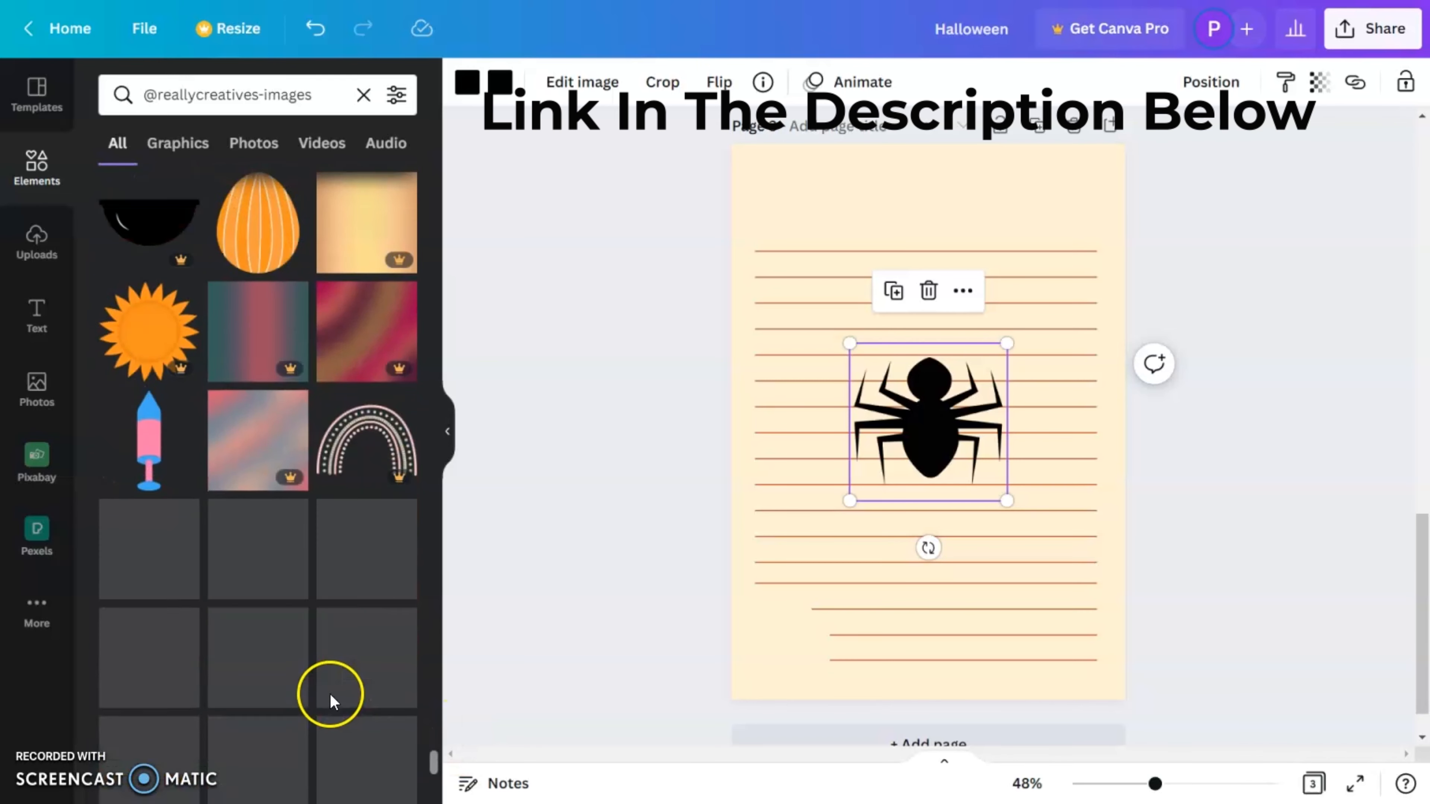
scroll(332, 685, down, 5)
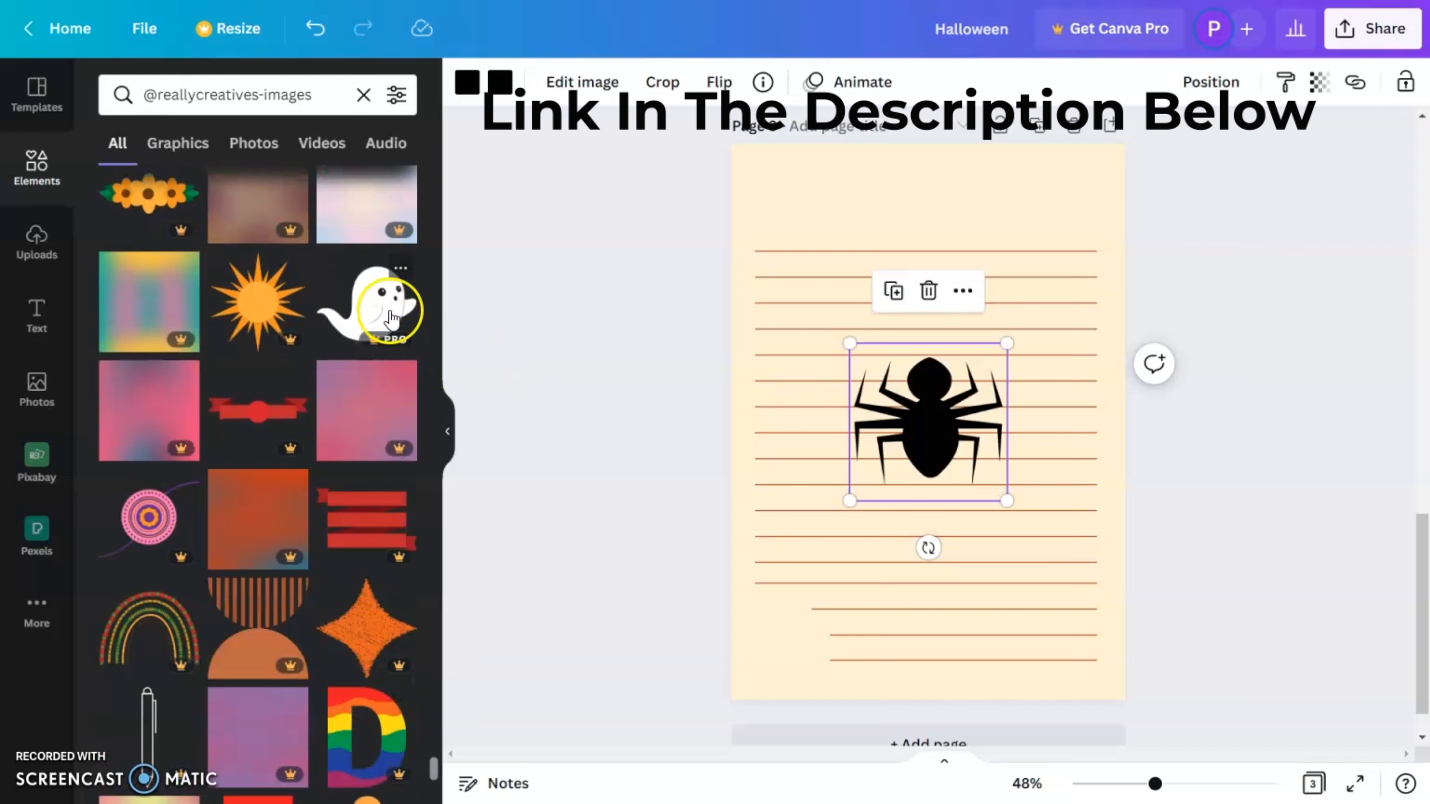
click(382, 299)
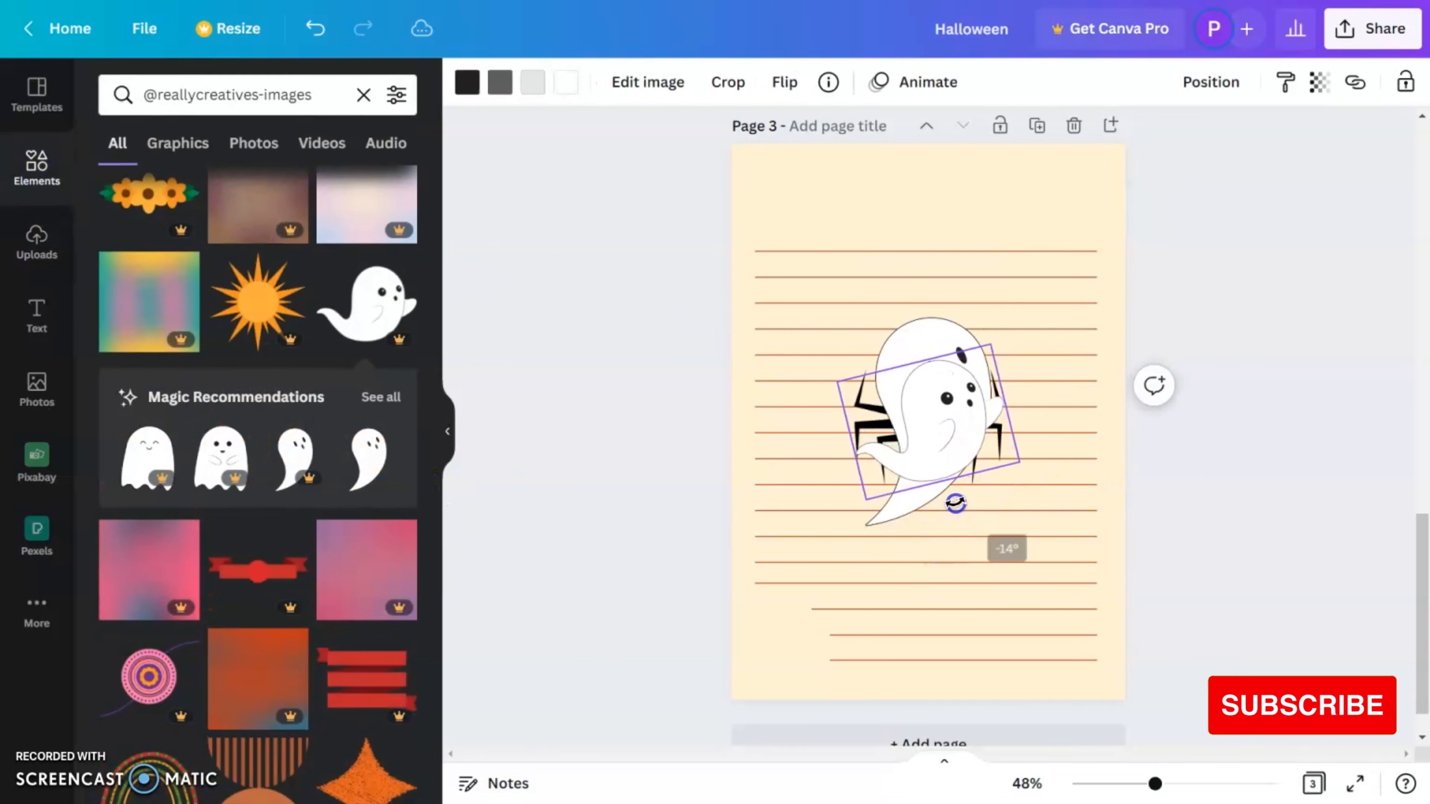
Rotate and shrink the waving ghost and tuck it into page 3's lower-left corner
drag(955, 504, 960, 474)
drag(928, 471, 785, 656)
drag(805, 563, 768, 633)
Shrink the second ghost, flip it horizontally, and tilt it against page 3's right edge
click(965, 361)
drag(996, 319, 1124, 367)
click(757, 83)
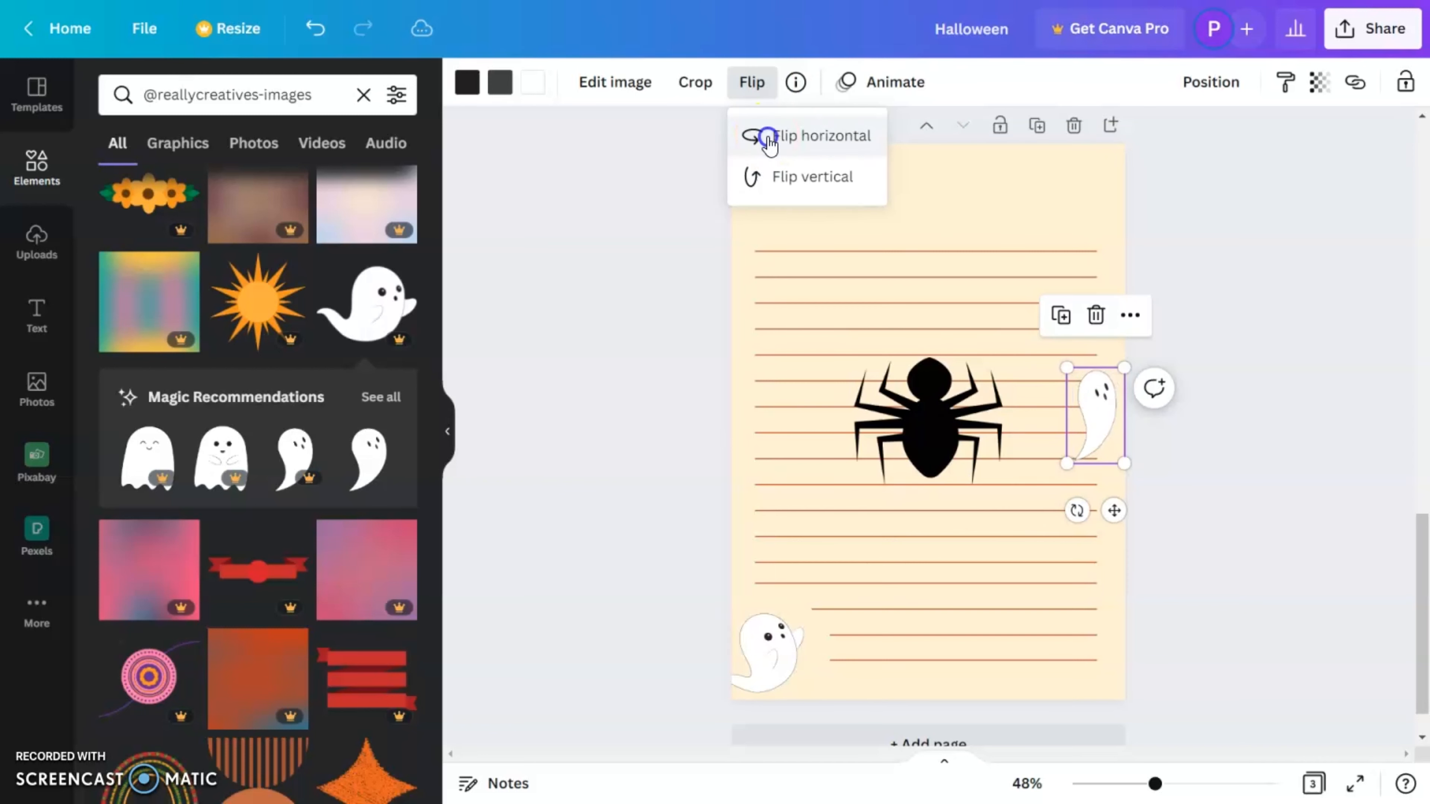
click(1102, 411)
drag(1077, 510, 1108, 515)
mouse_move(1121, 423)
mouse_down()
mouse_move(1106, 428)
mouse_move(1140, 472)
mouse_move(1107, 438)
mouse_up()
mouse_move(1096, 521)
mouse_down()
mouse_move(1117, 533)
mouse_move(1097, 524)
mouse_up()
Shrink the spider to a tiny size and set it on the left end of page 3's first line
click(957, 428)
drag(1006, 502, 766, 249)
click(937, 214)
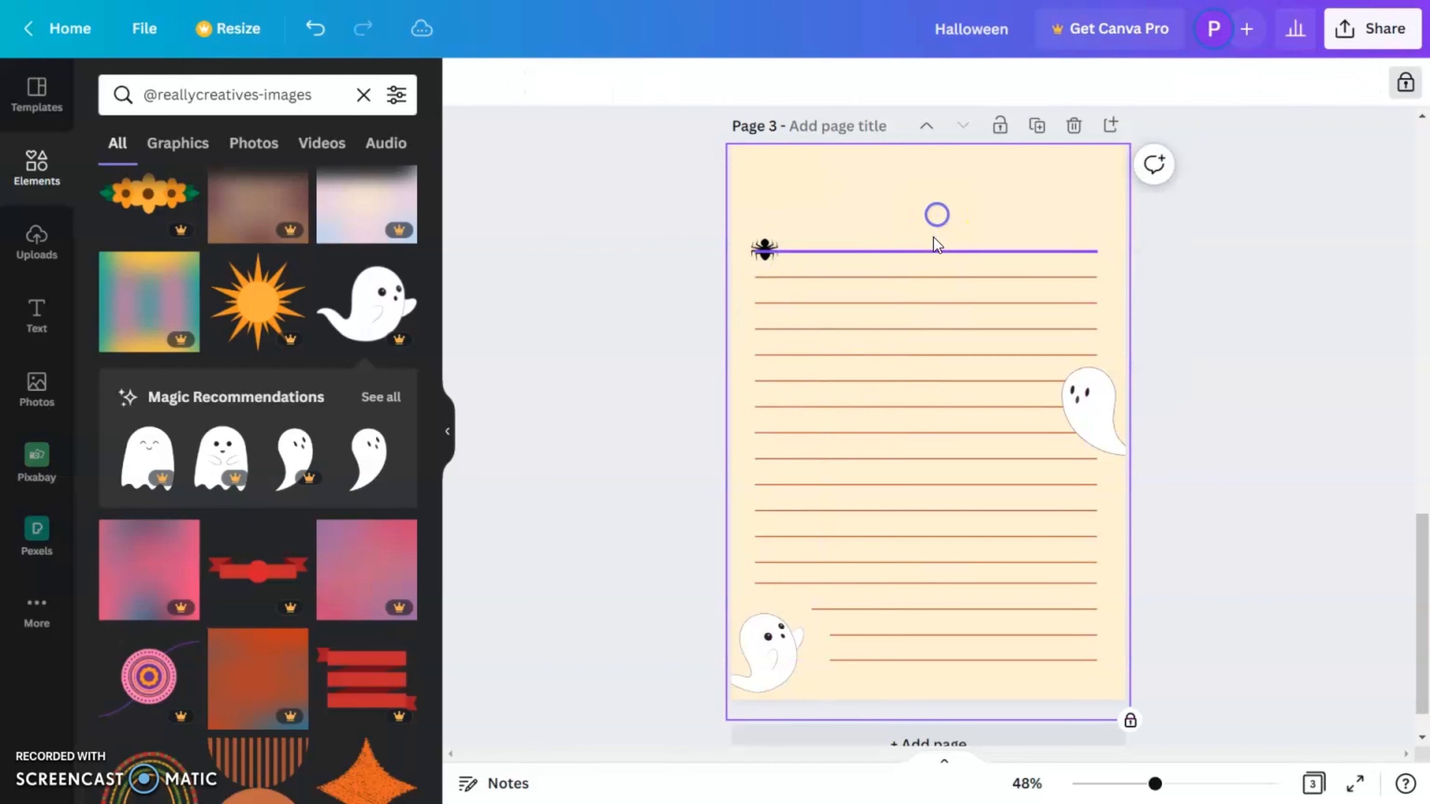
scroll(932, 240, up, 3)
mouse_move(765, 442)
mouse_down()
mouse_move(742, 418)
mouse_move(755, 442)
mouse_up()
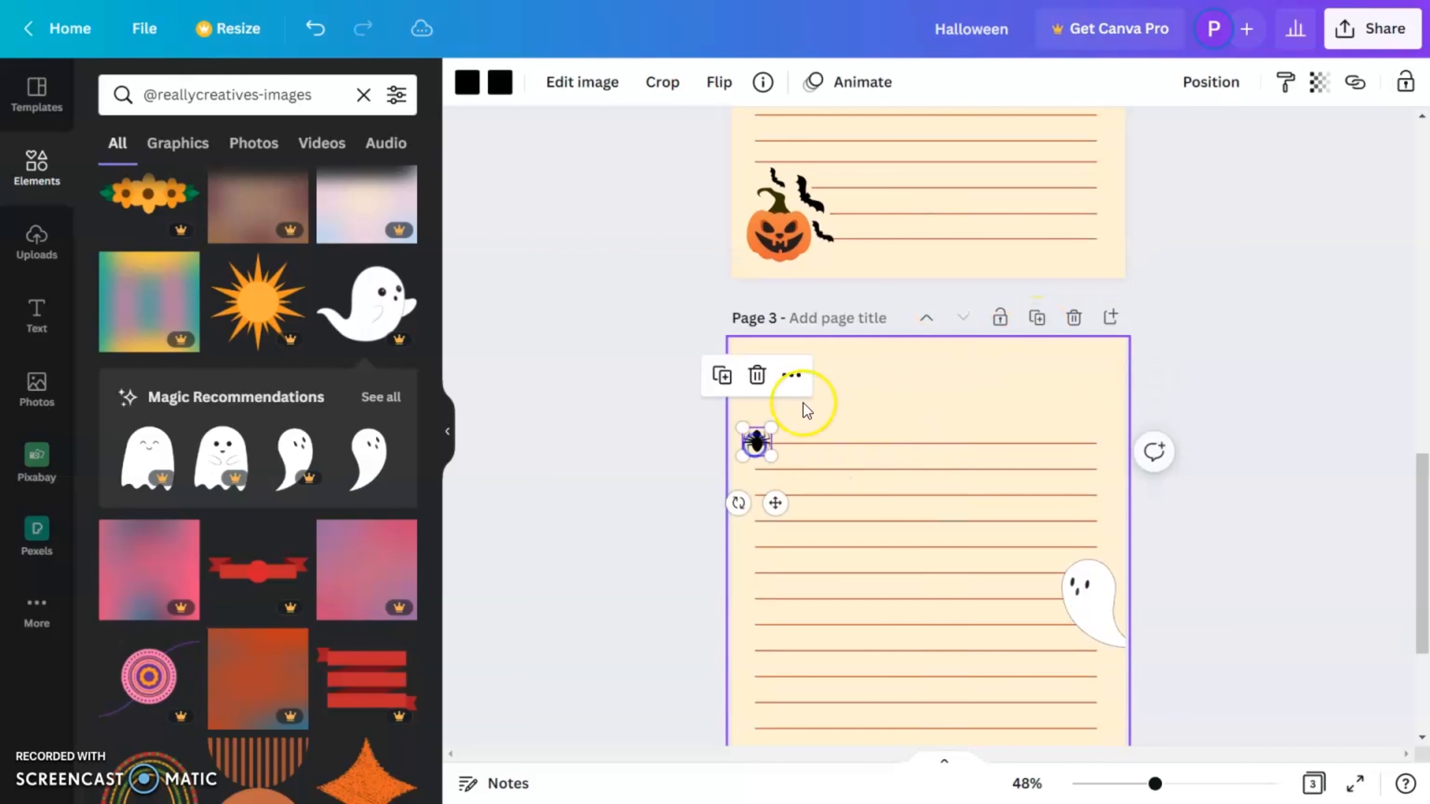
click(802, 403)
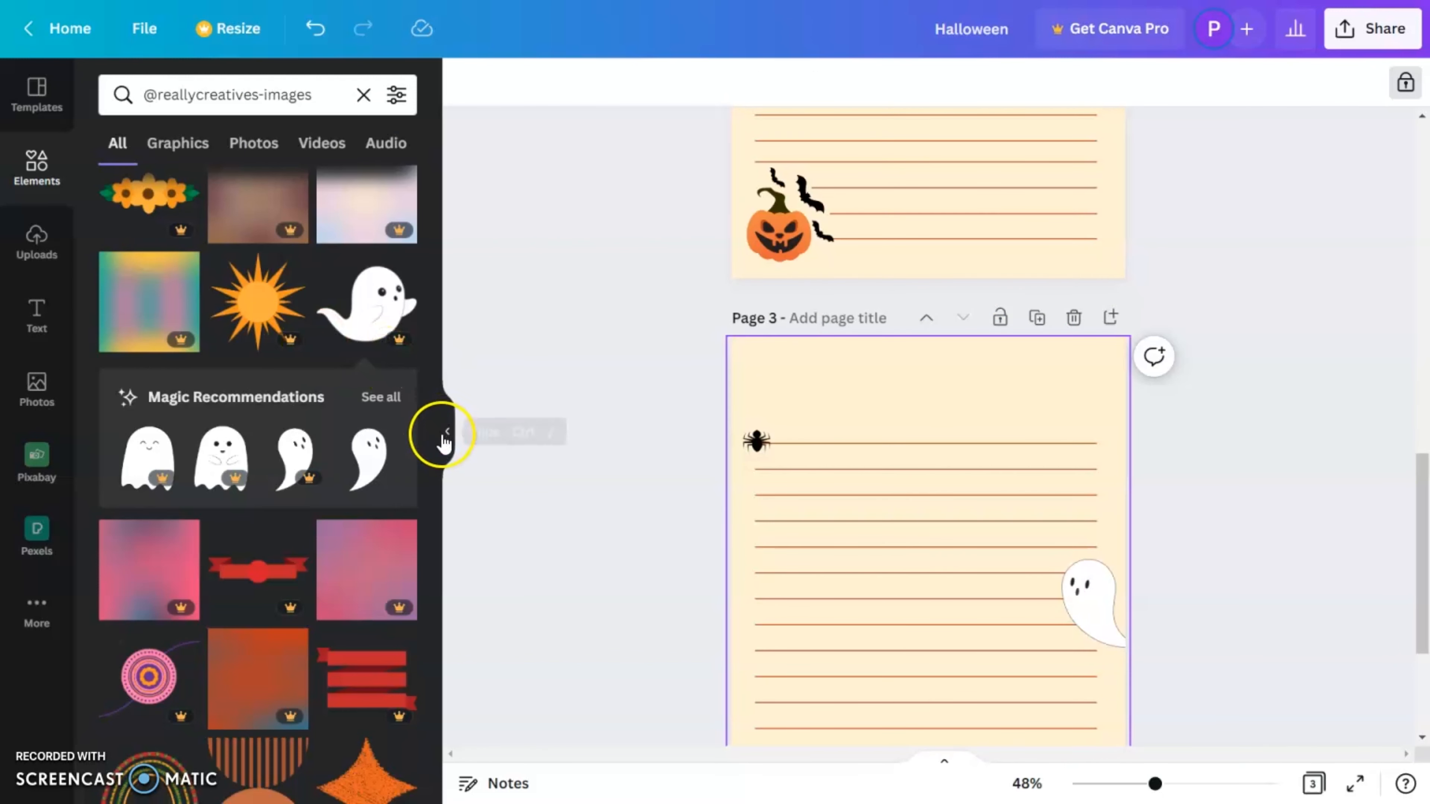
scroll(386, 546, down, 15)
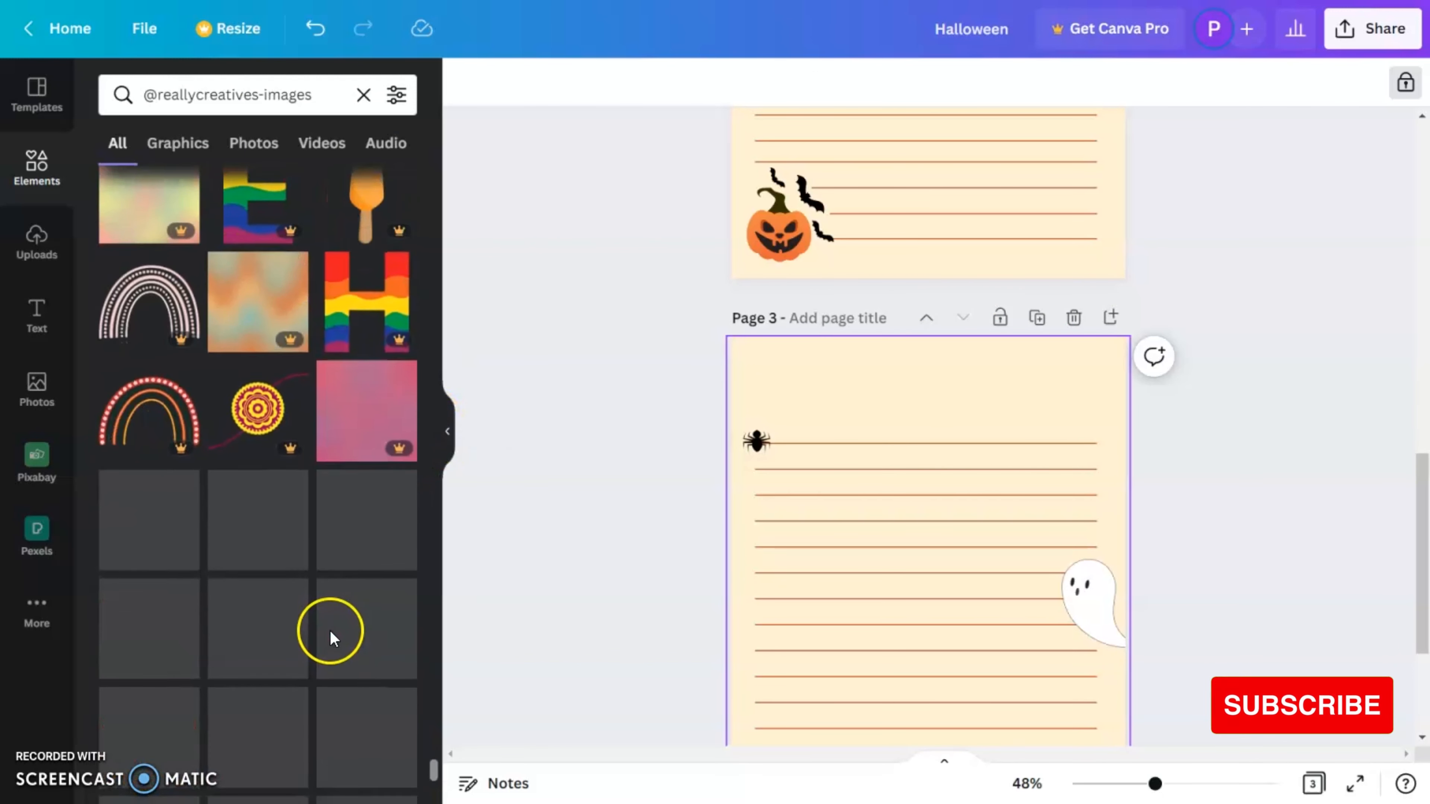
scroll(431, 589, down, 10)
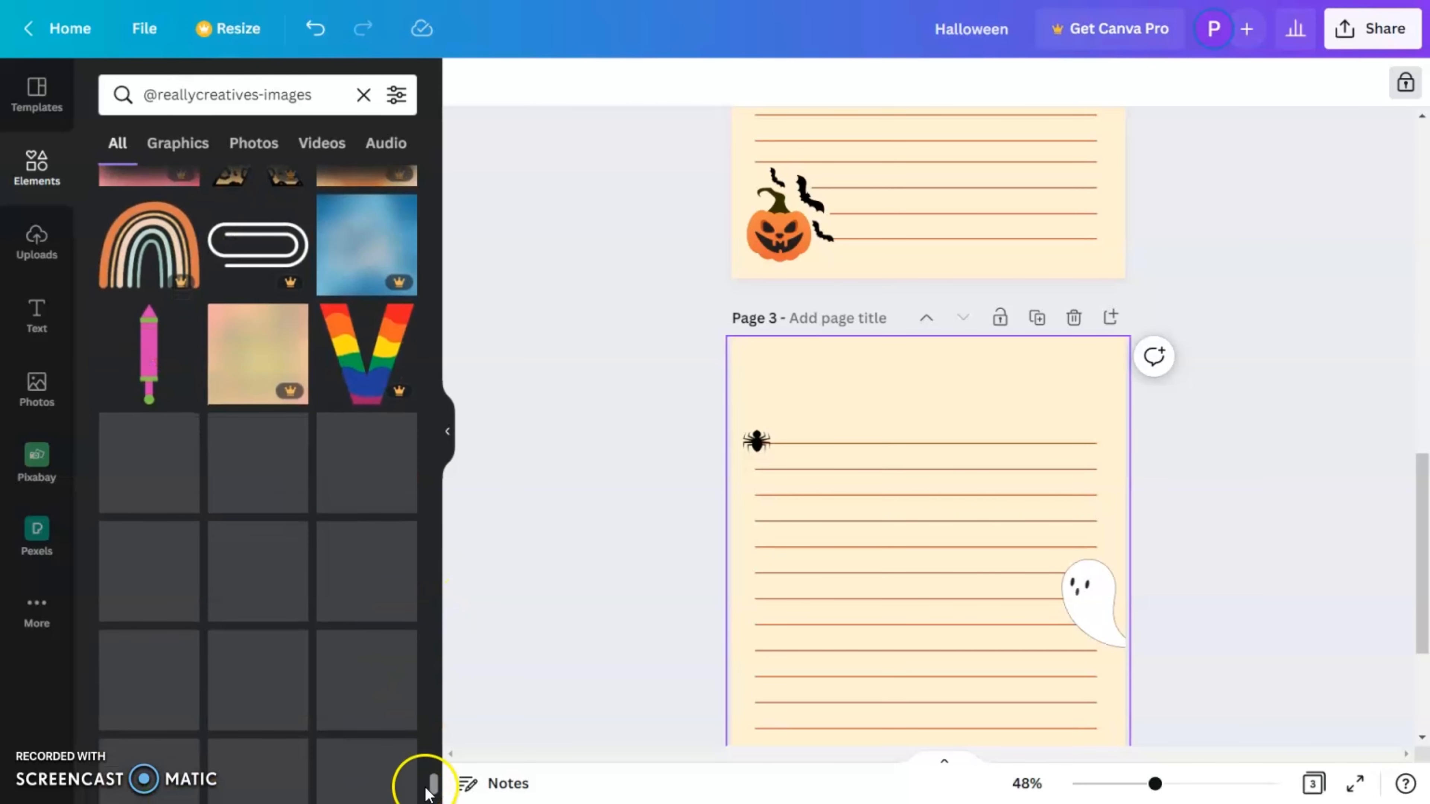
scroll(303, 655, down, 5)
scroll(304, 654, down, 10)
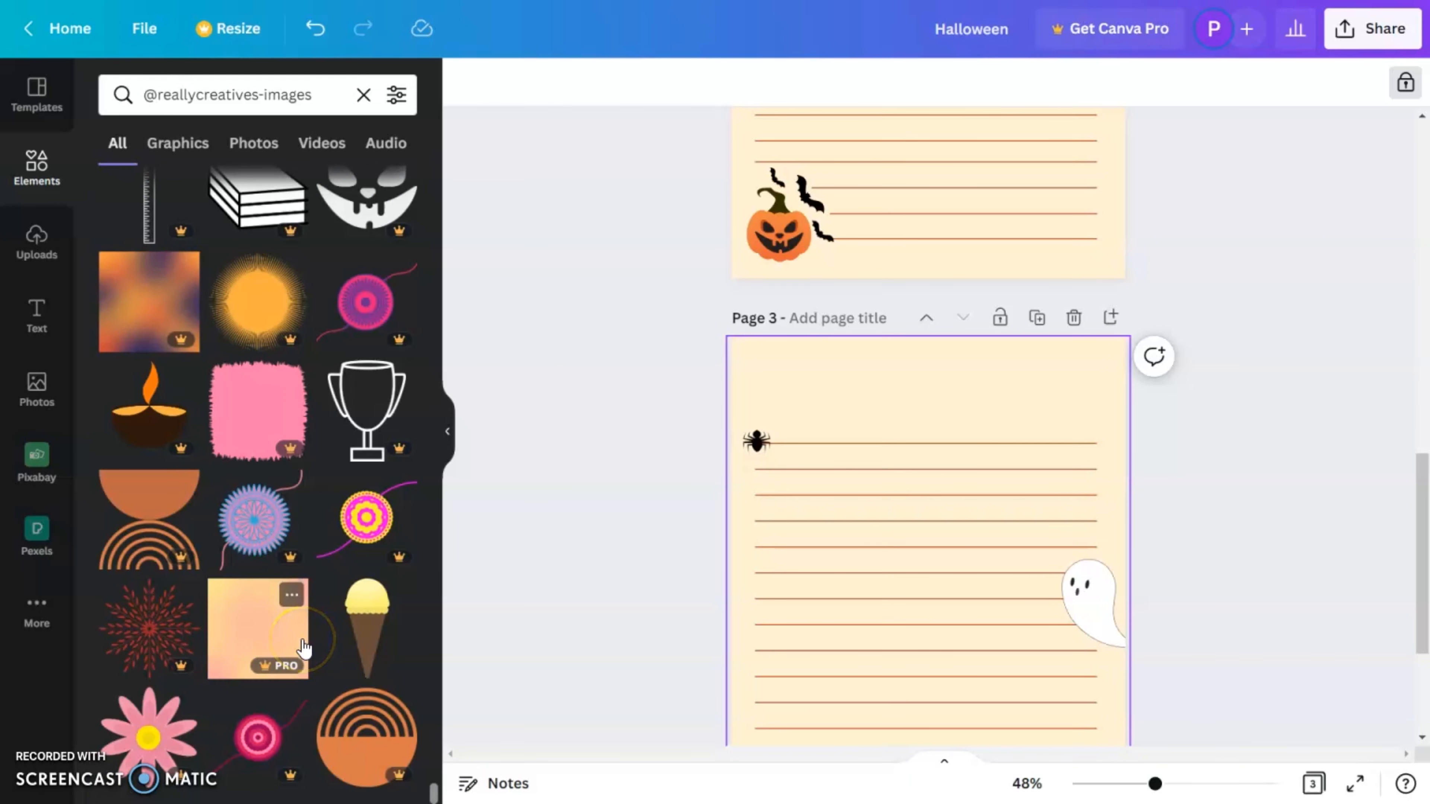
drag(437, 794, 441, 133)
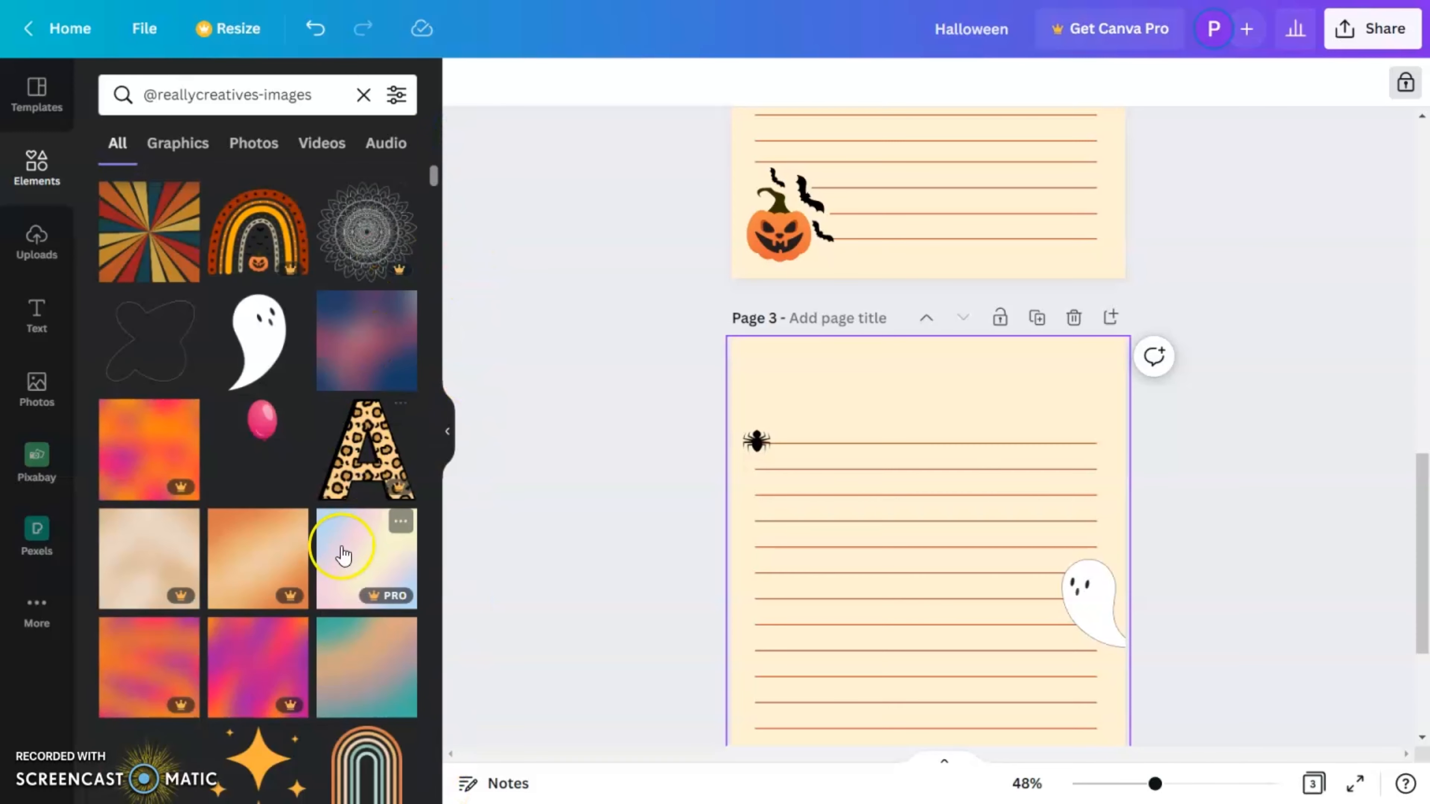
scroll(341, 545, down, 10)
scroll(344, 553, down, 5)
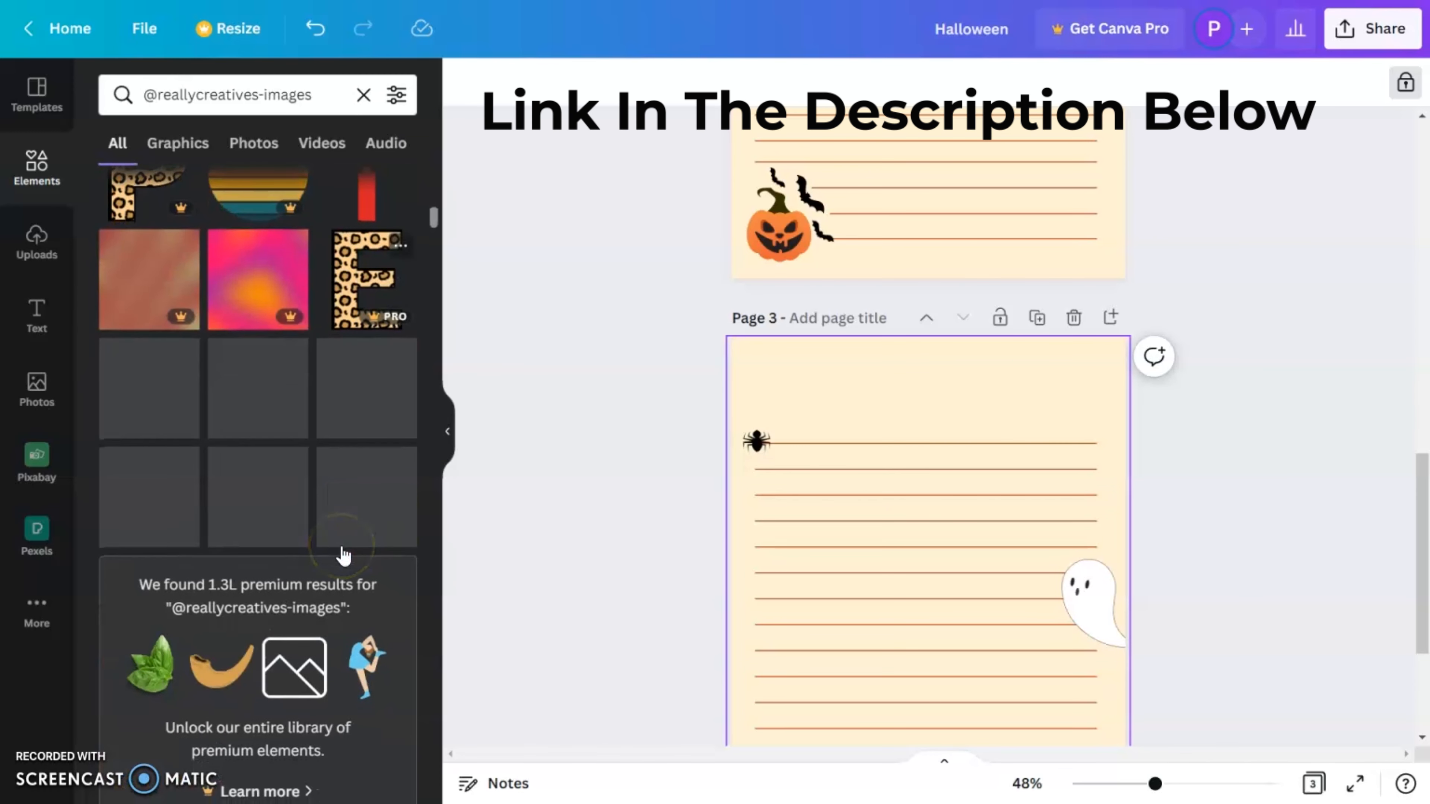
scroll(344, 554, down, 10)
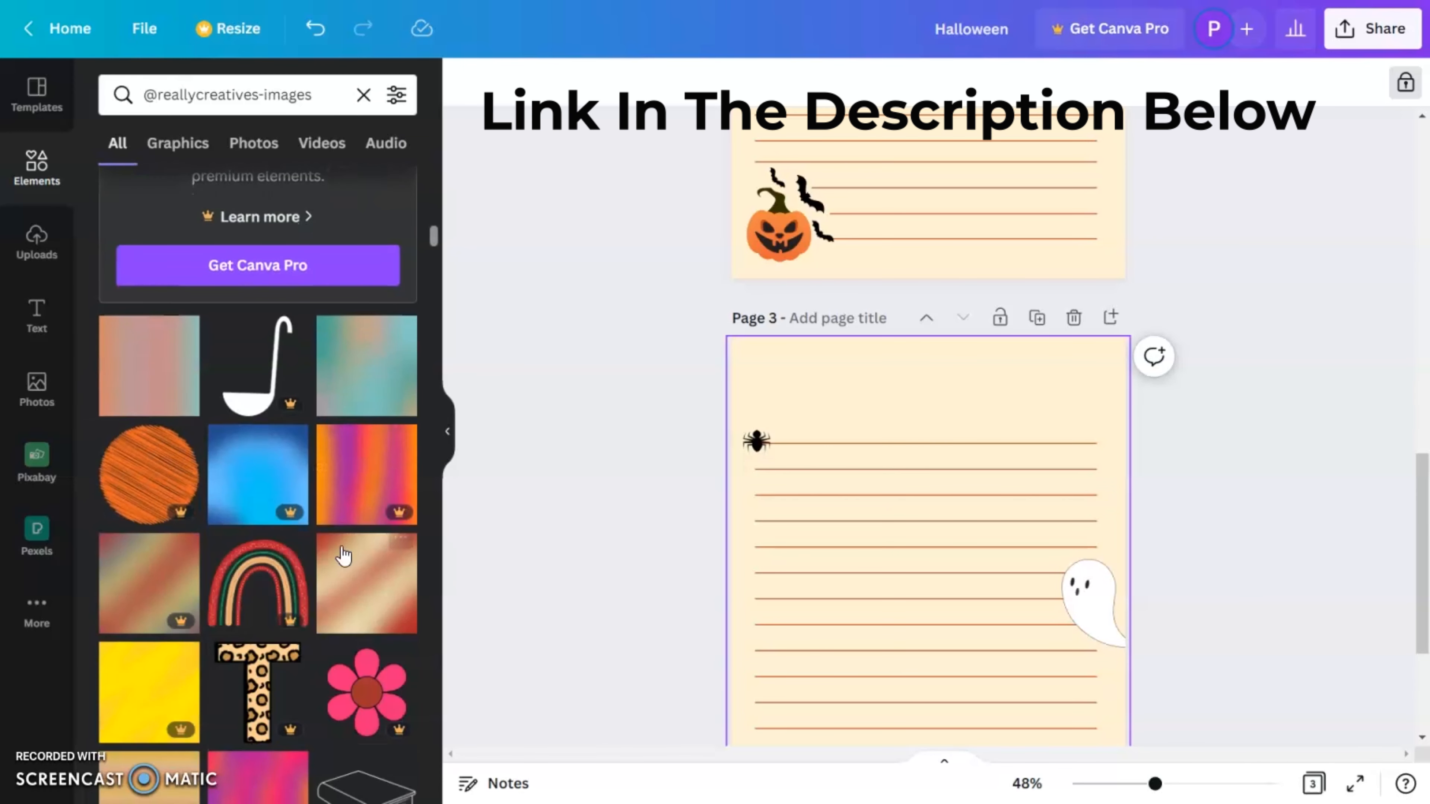
scroll(342, 552, down, 5)
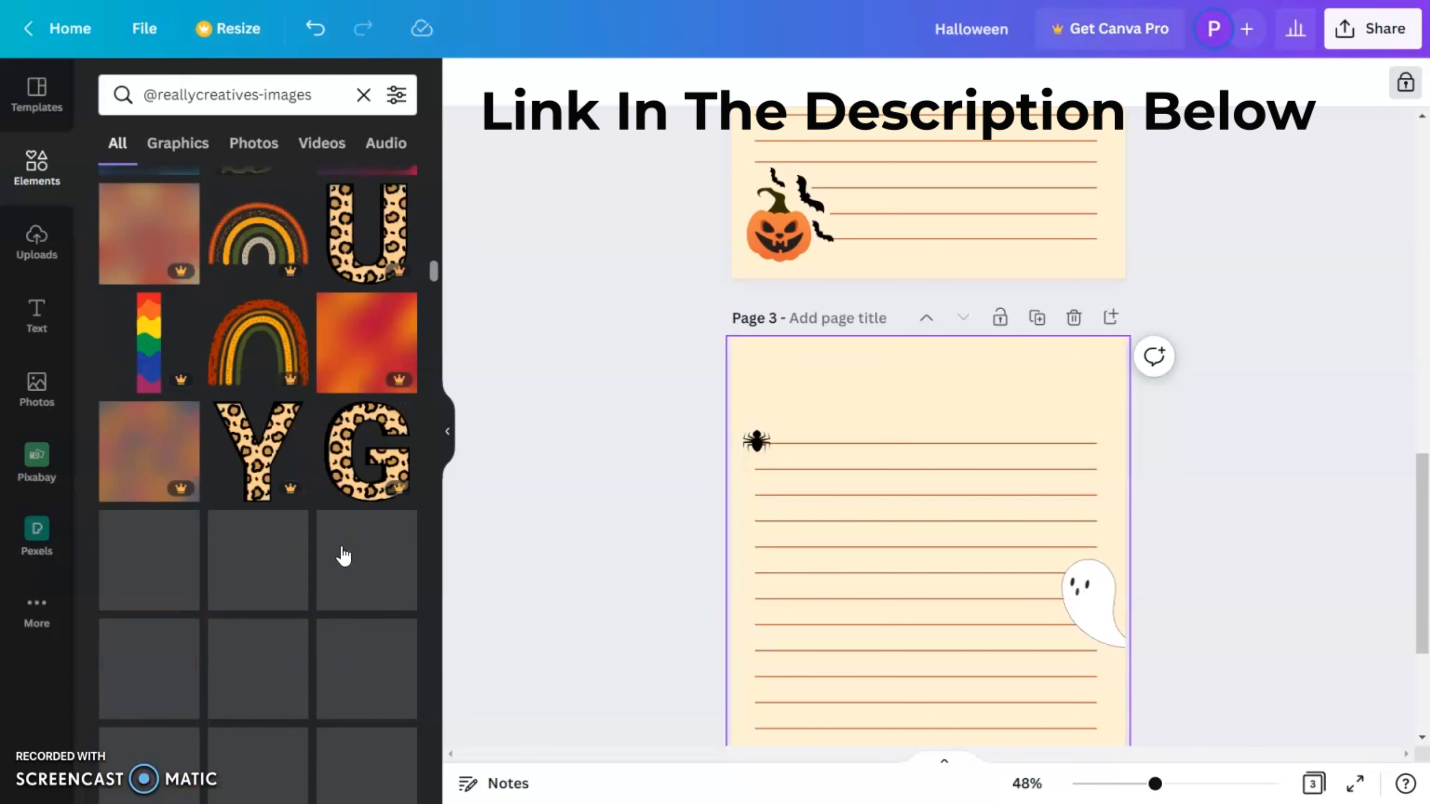
scroll(342, 552, down, 5)
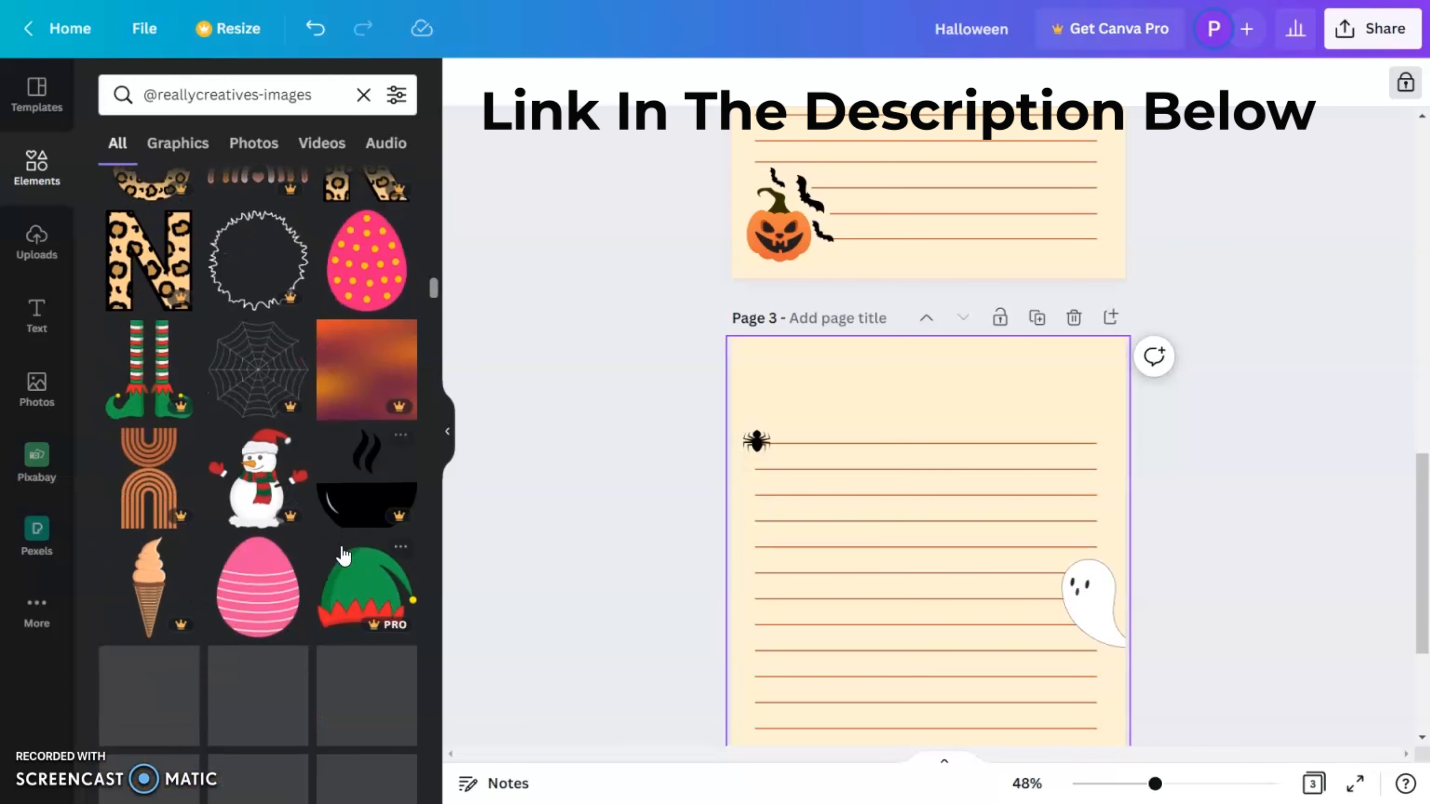
click(264, 338)
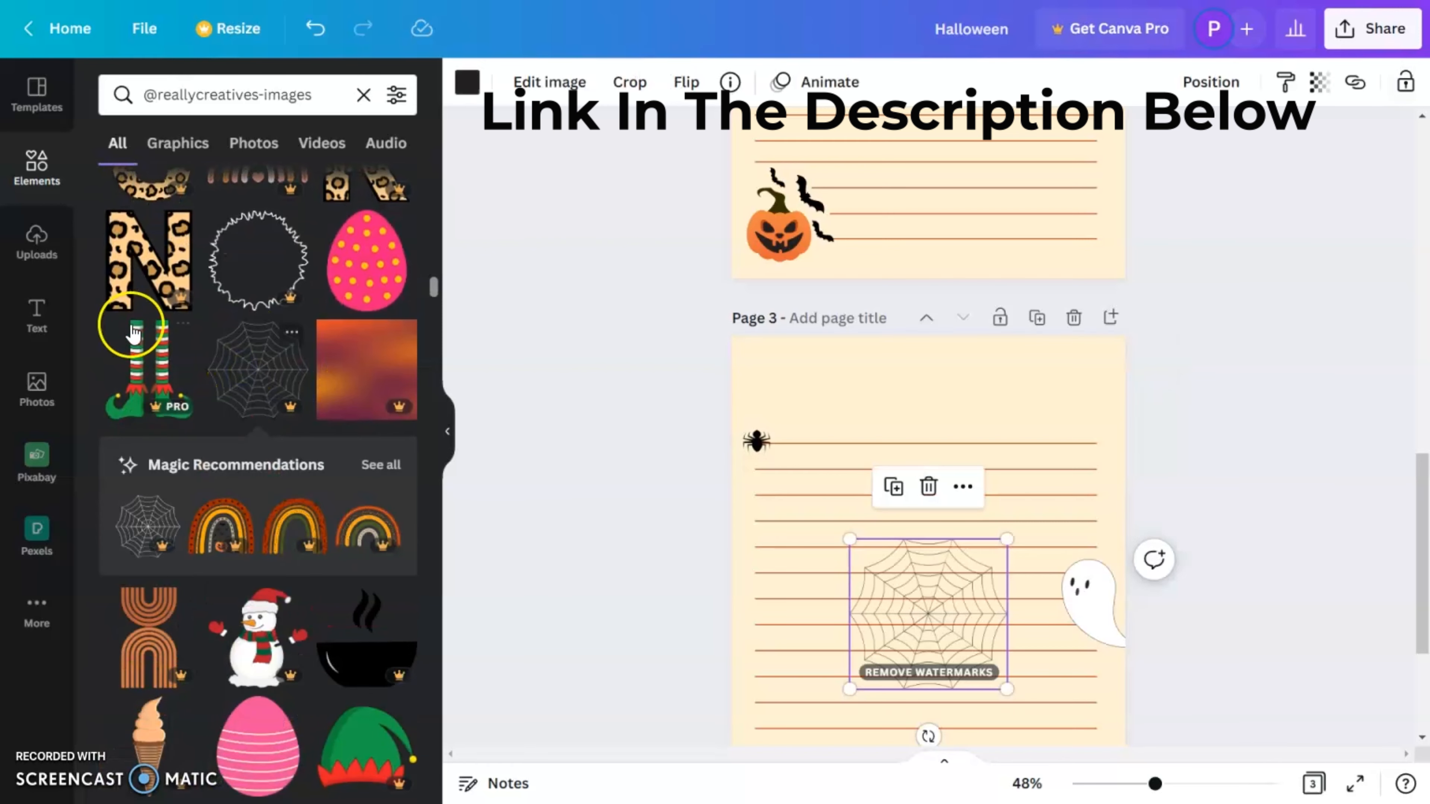
Shrink the spider web and place it partly off page 3's upper-left corner, above the spider
scroll(945, 389, down, 4)
drag(944, 390, 859, 244)
drag(1422, 545, 1423, 515)
drag(814, 294, 769, 220)
drag(1424, 515, 1425, 526)
click(766, 213)
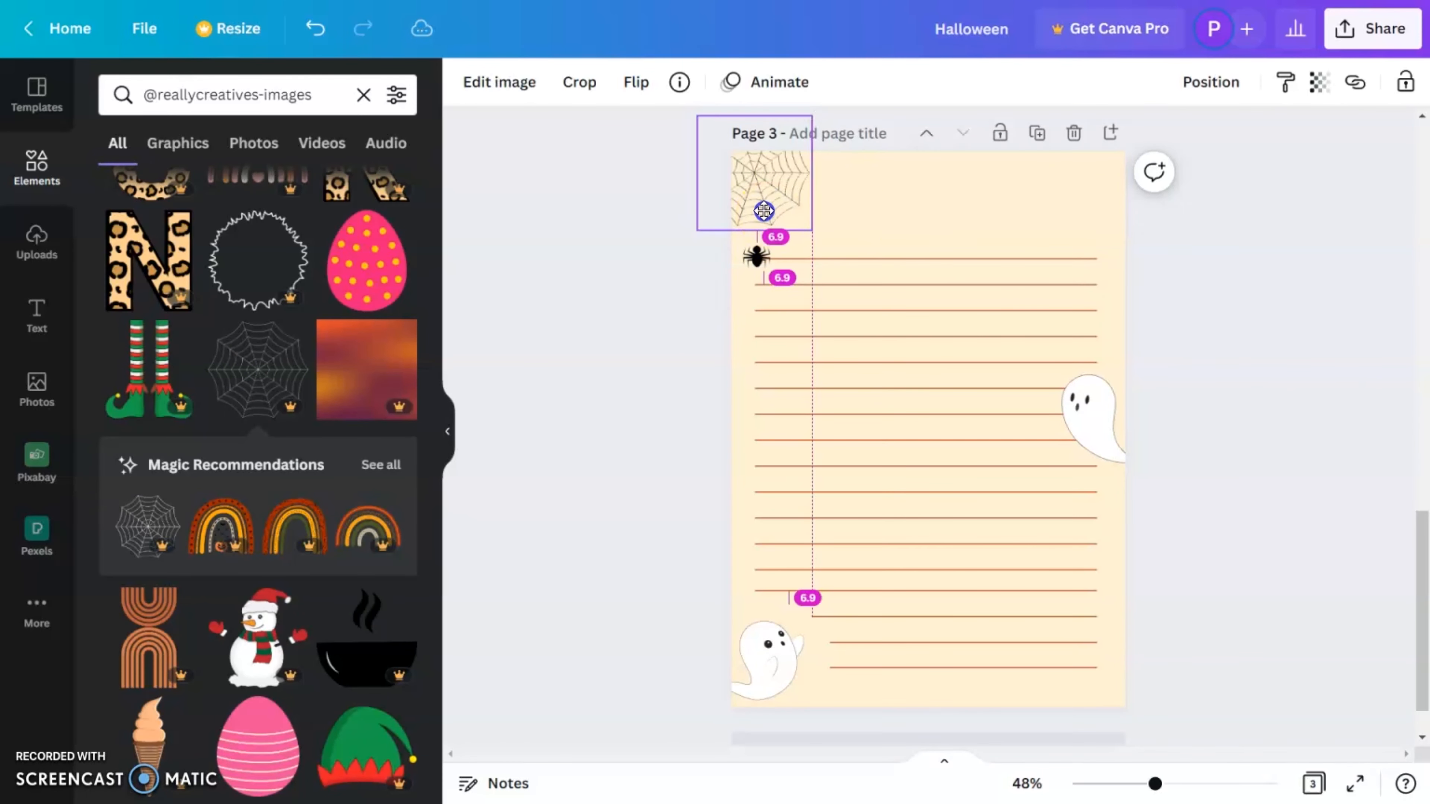
Extend the left ends of page 3's last three lines closer to the waving ghost
click(1023, 691)
click(835, 642)
click(841, 669)
drag(831, 642, 822, 668)
click(831, 627)
drag(811, 617, 787, 617)
click(1263, 598)
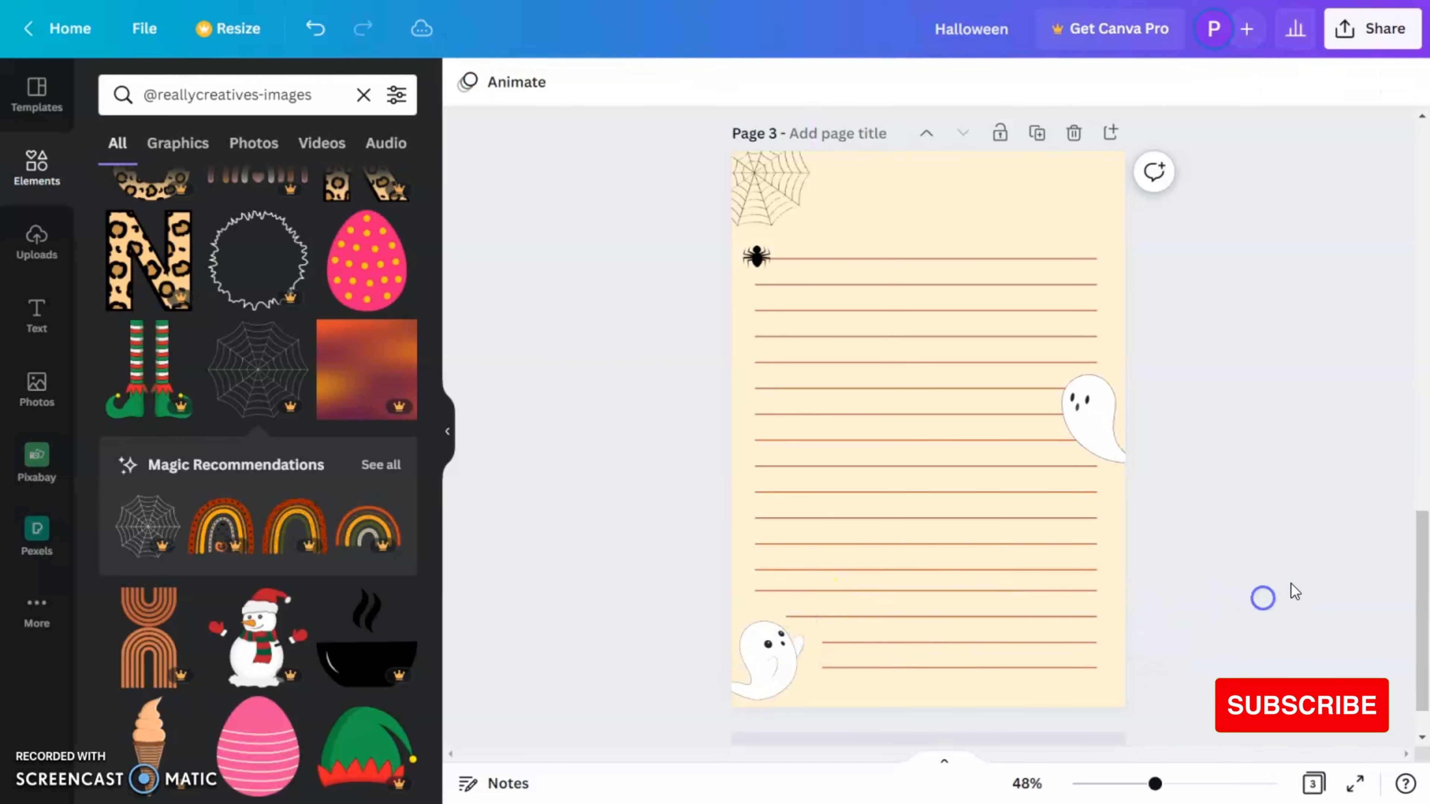
Add a line element to page 3 and stand it upright as a thread between the web and the spider
drag(1155, 783, 1200, 784)
scroll(613, 584, up, 5)
click(363, 94)
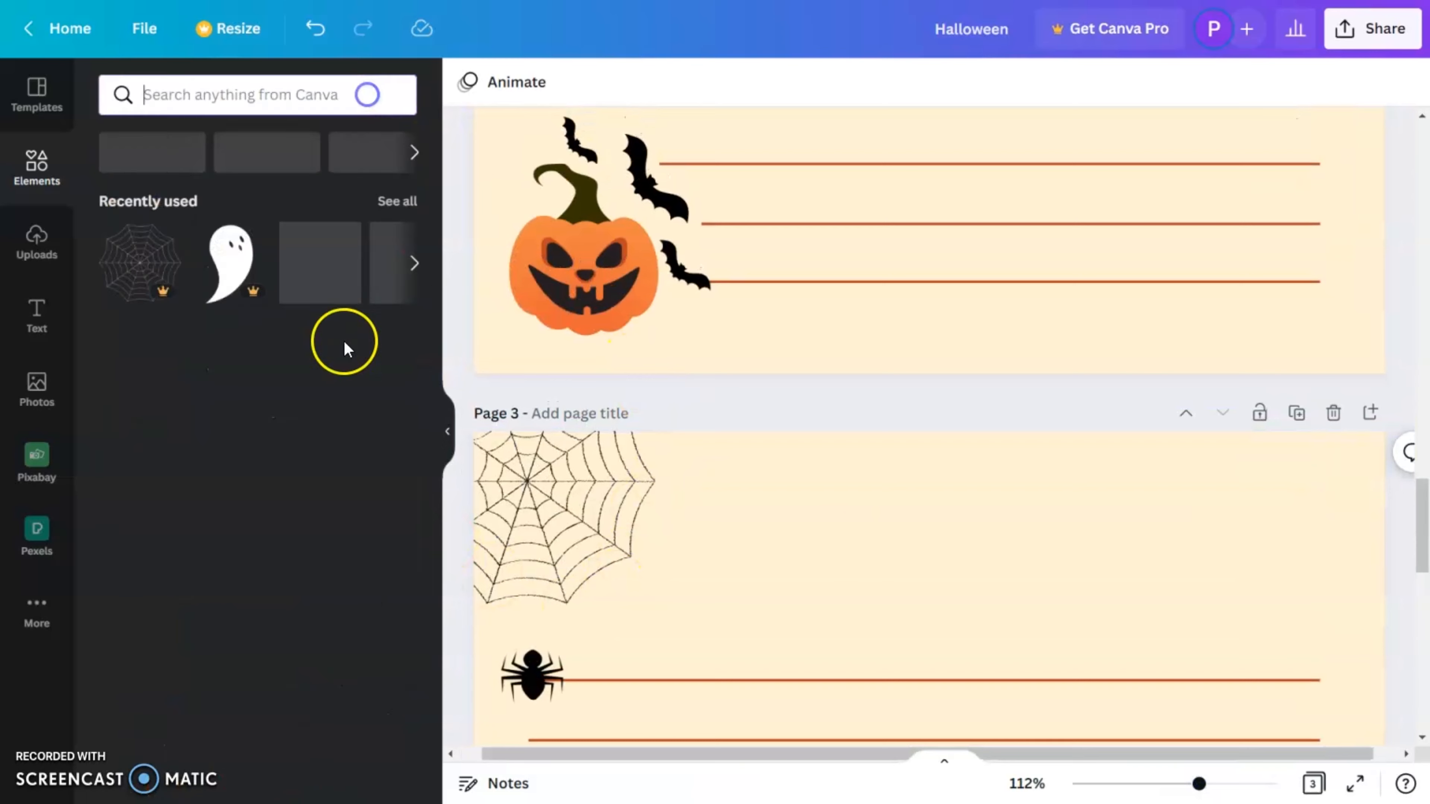
click(247, 391)
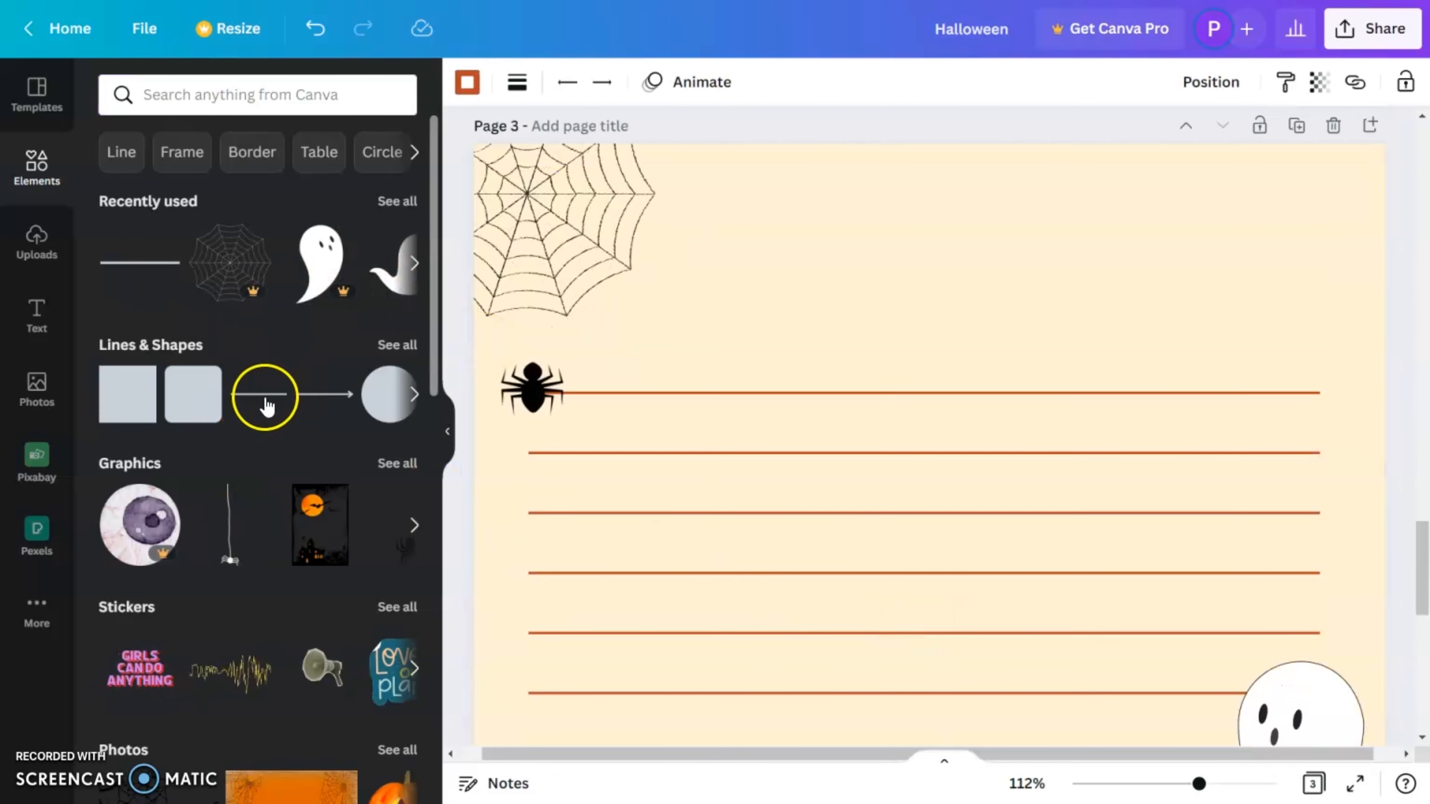
click(261, 401)
key(Delete)
click(1006, 404)
scroll(1002, 428, up, 2)
drag(996, 596, 790, 159)
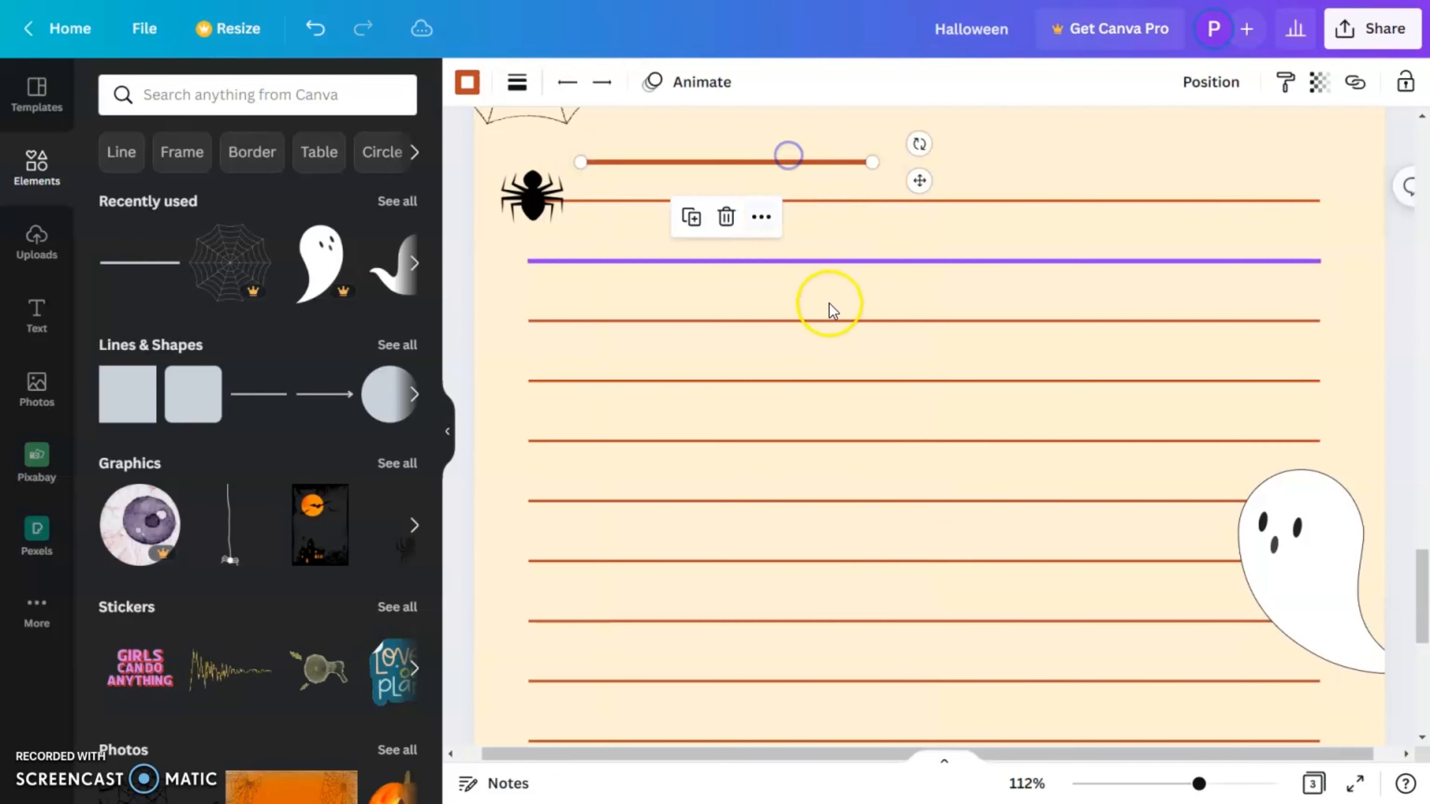
scroll(829, 304, up, 1)
drag(849, 259, 531, 212)
drag(578, 260, 532, 273)
Color the spider's thread black and reduce its line weight
click(467, 85)
click(174, 189)
click(517, 82)
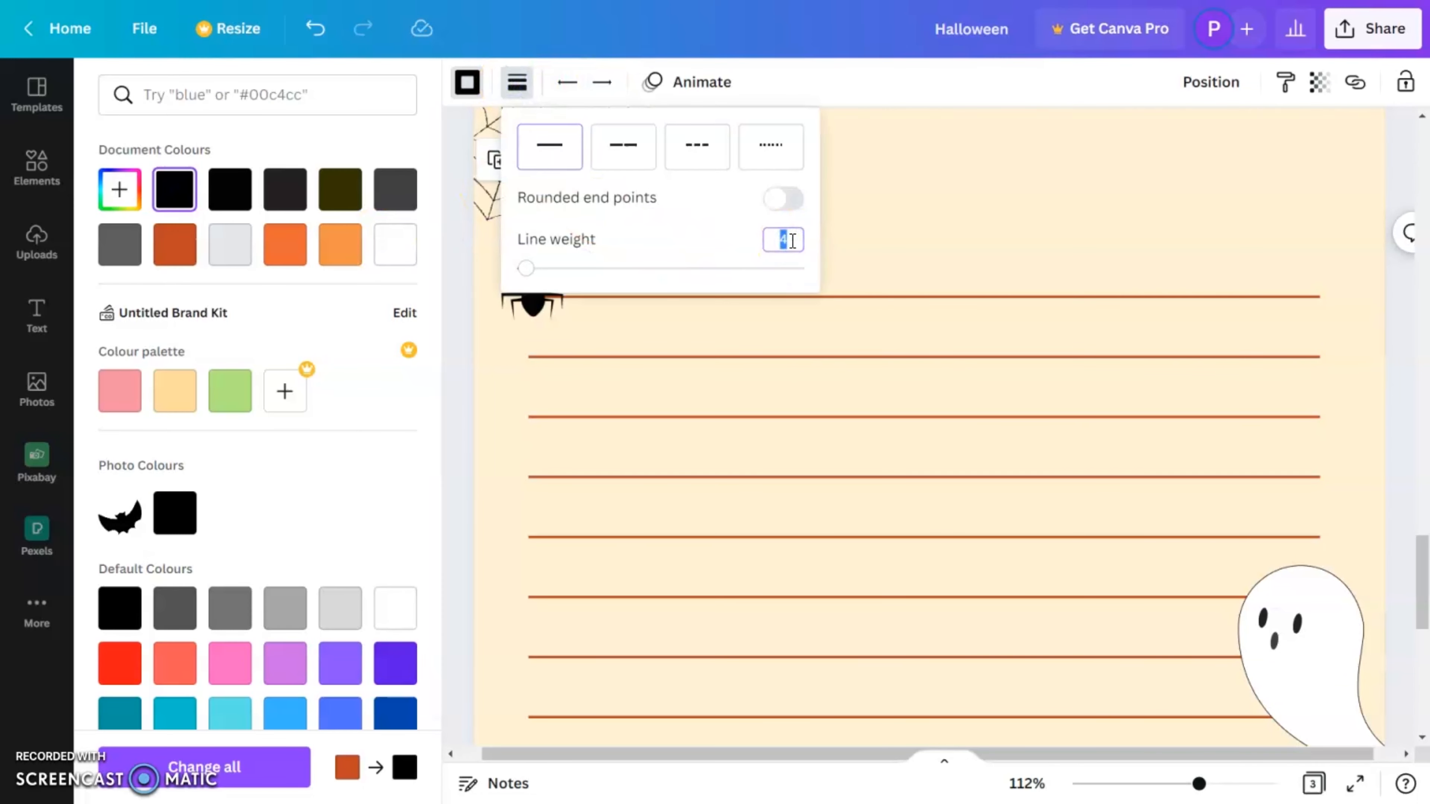
click(872, 220)
Duplicate the spider with its thread, shrink the copy, and hang it from the web beside the first spider
click(530, 290)
shift+click(531, 236)
key(ctrl+d)
drag(537, 294, 606, 185)
click(600, 216)
click(732, 386)
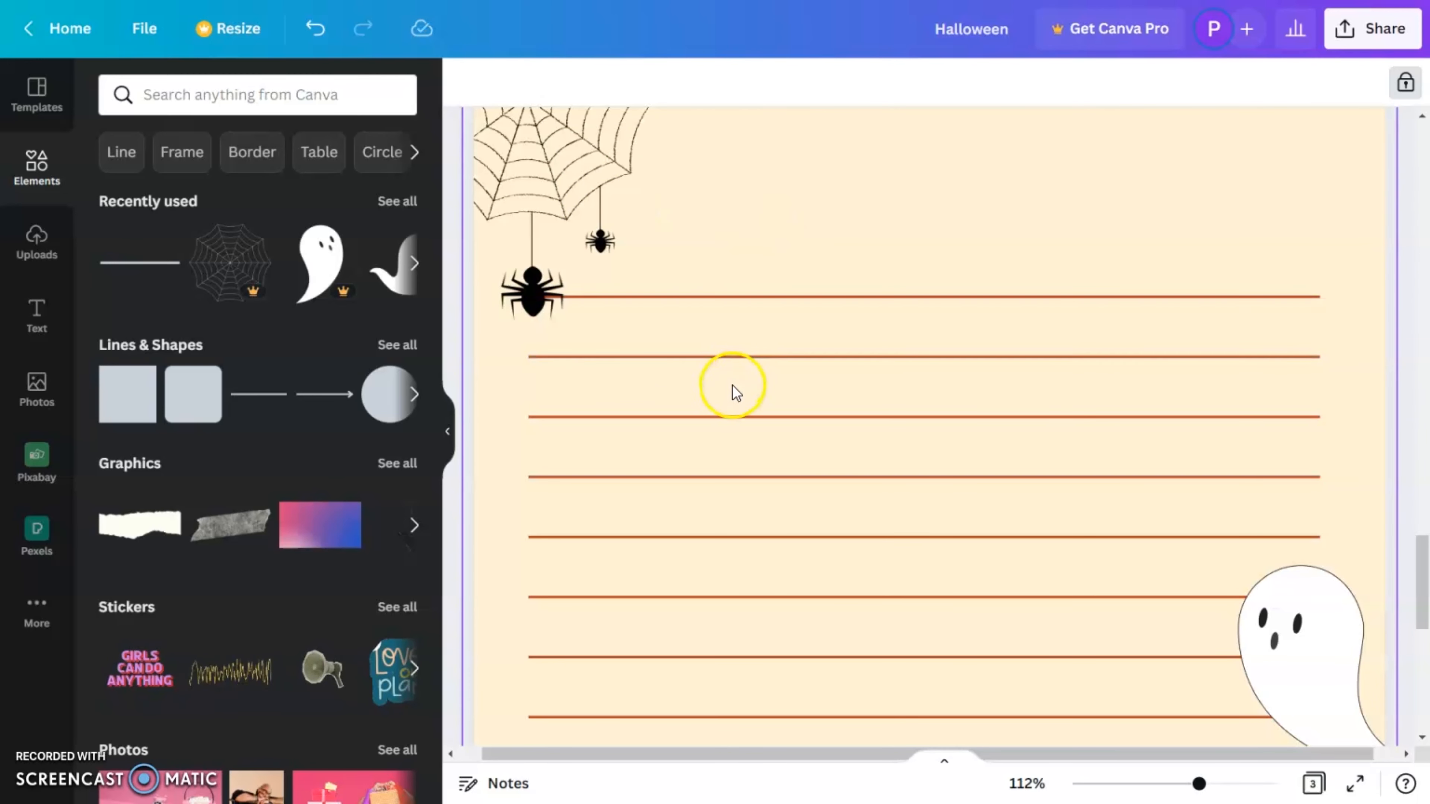
Duplicate the corner spider web, move the copy to page 3's lower-right corner, and enlarge it
drag(1201, 784, 1172, 780)
scroll(1204, 741, down, 3)
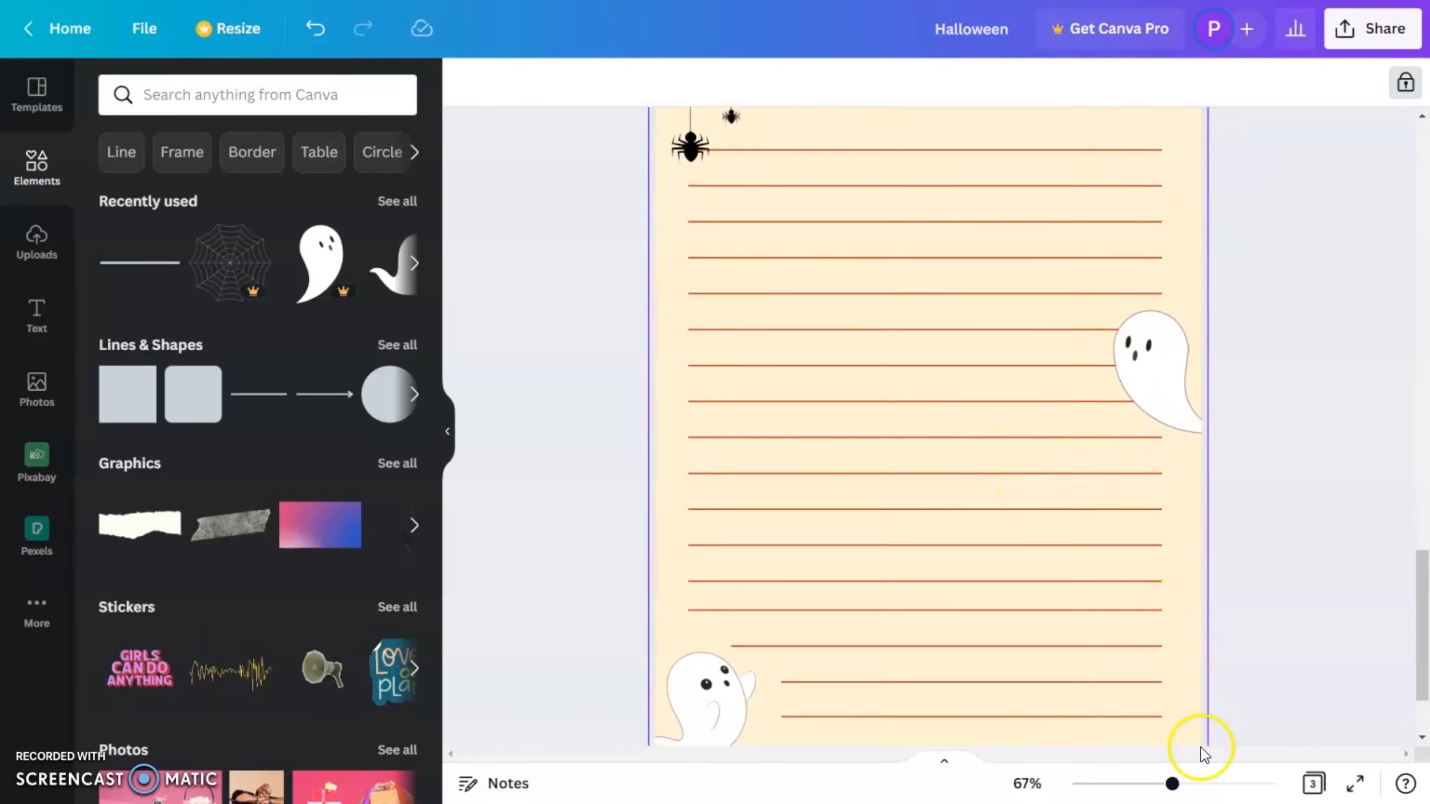
ctrl+scroll(1149, 706, down, 3)
click(795, 178)
key(ctrl+d)
drag(796, 178, 1127, 685)
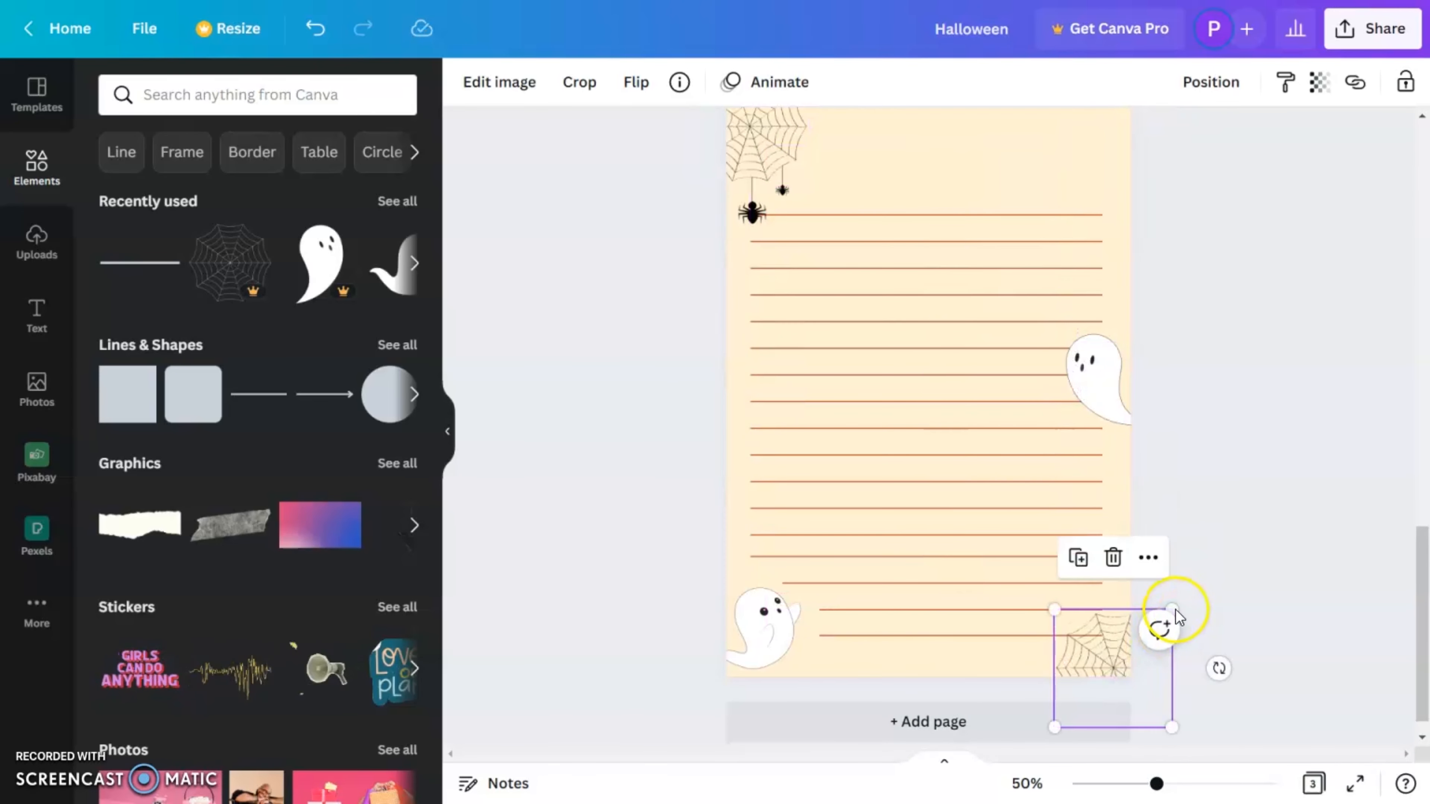
drag(1054, 609, 1021, 588)
drag(1129, 670, 1104, 634)
Send the lower-right spider web behind the lines and set its transparency to 16
right_click(1104, 632)
click(1218, 545)
click(1320, 85)
drag(1311, 164, 1220, 172)
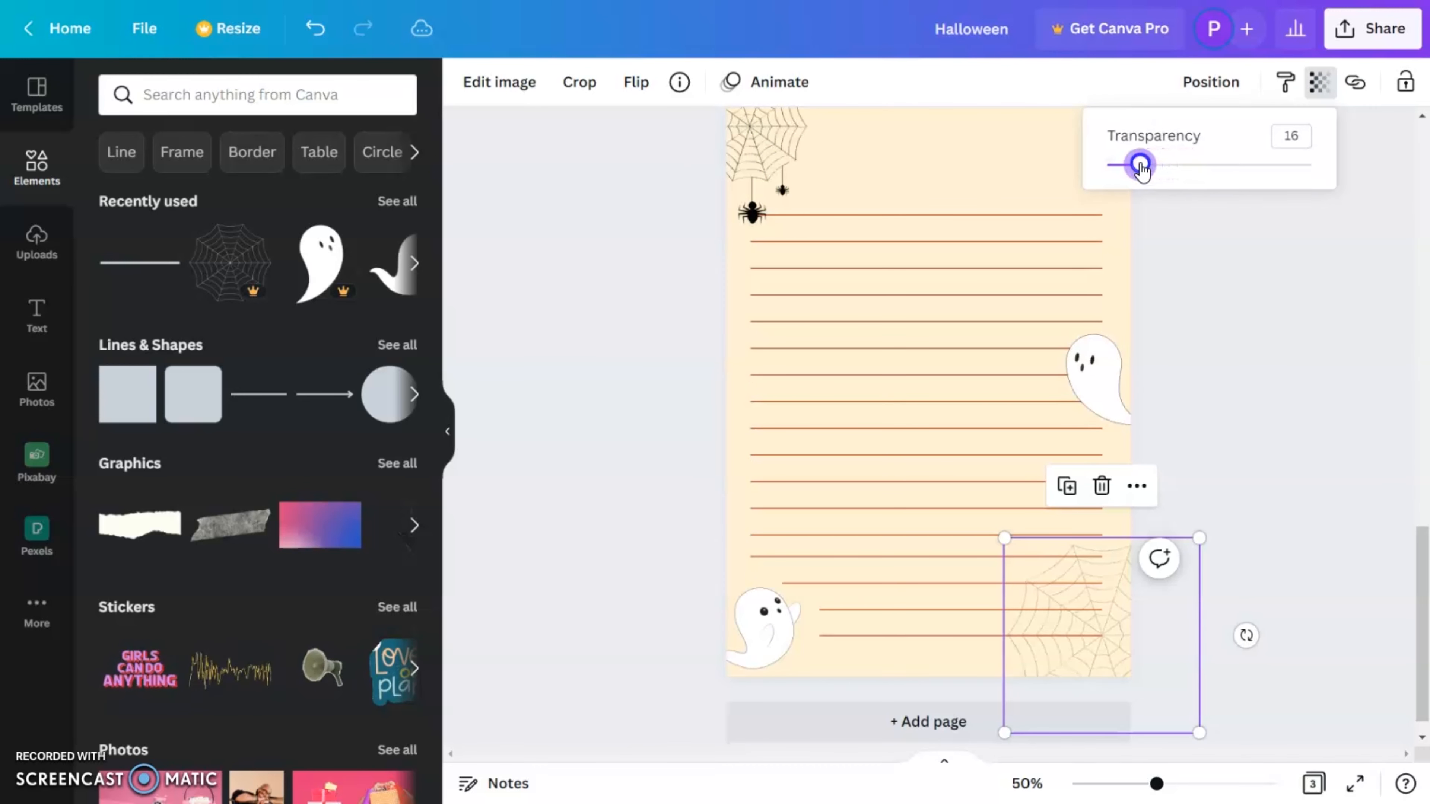
click(1318, 465)
Add the orange BOO! text design to page 3, shrink it, and move it above the first line
scroll(1304, 548, up, 2)
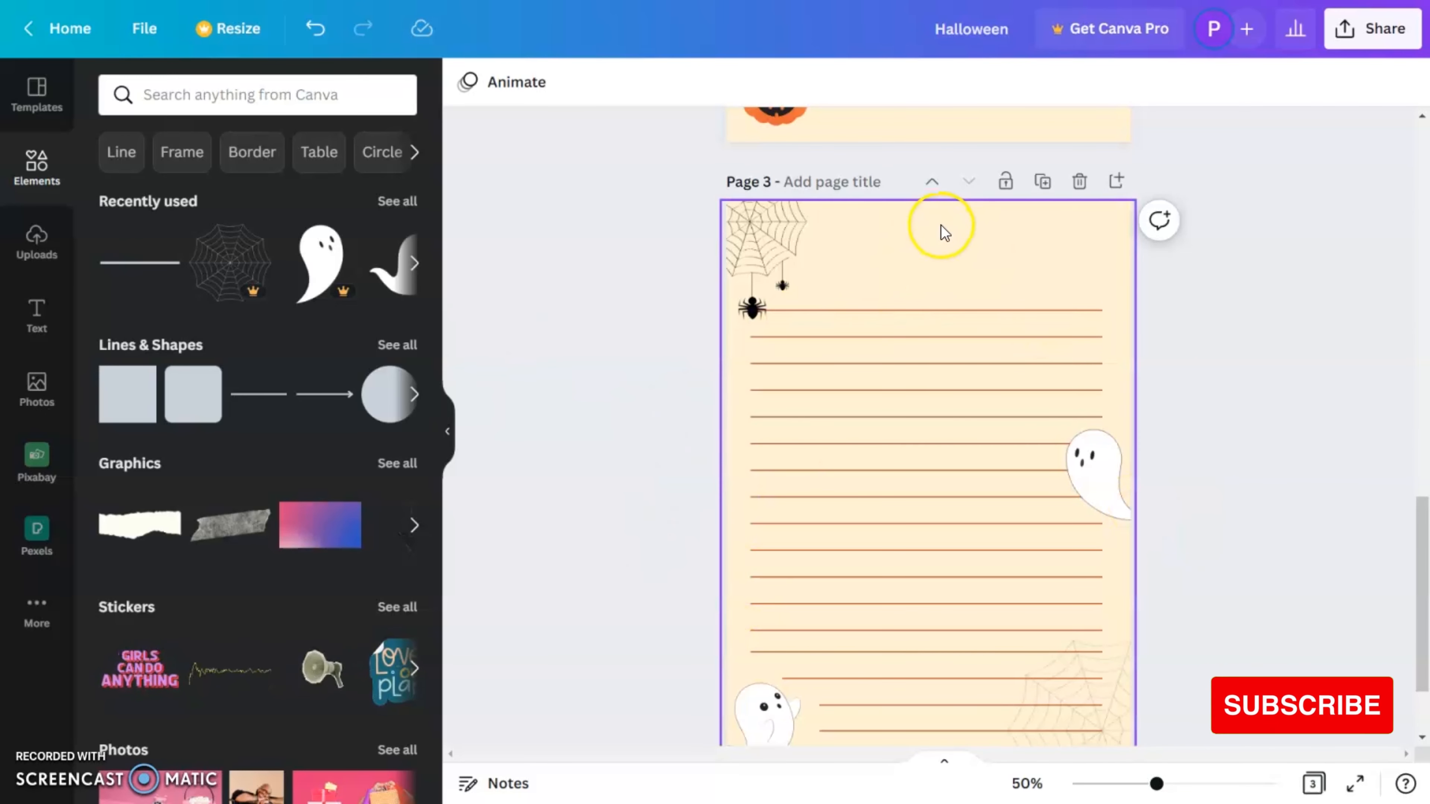
click(944, 311)
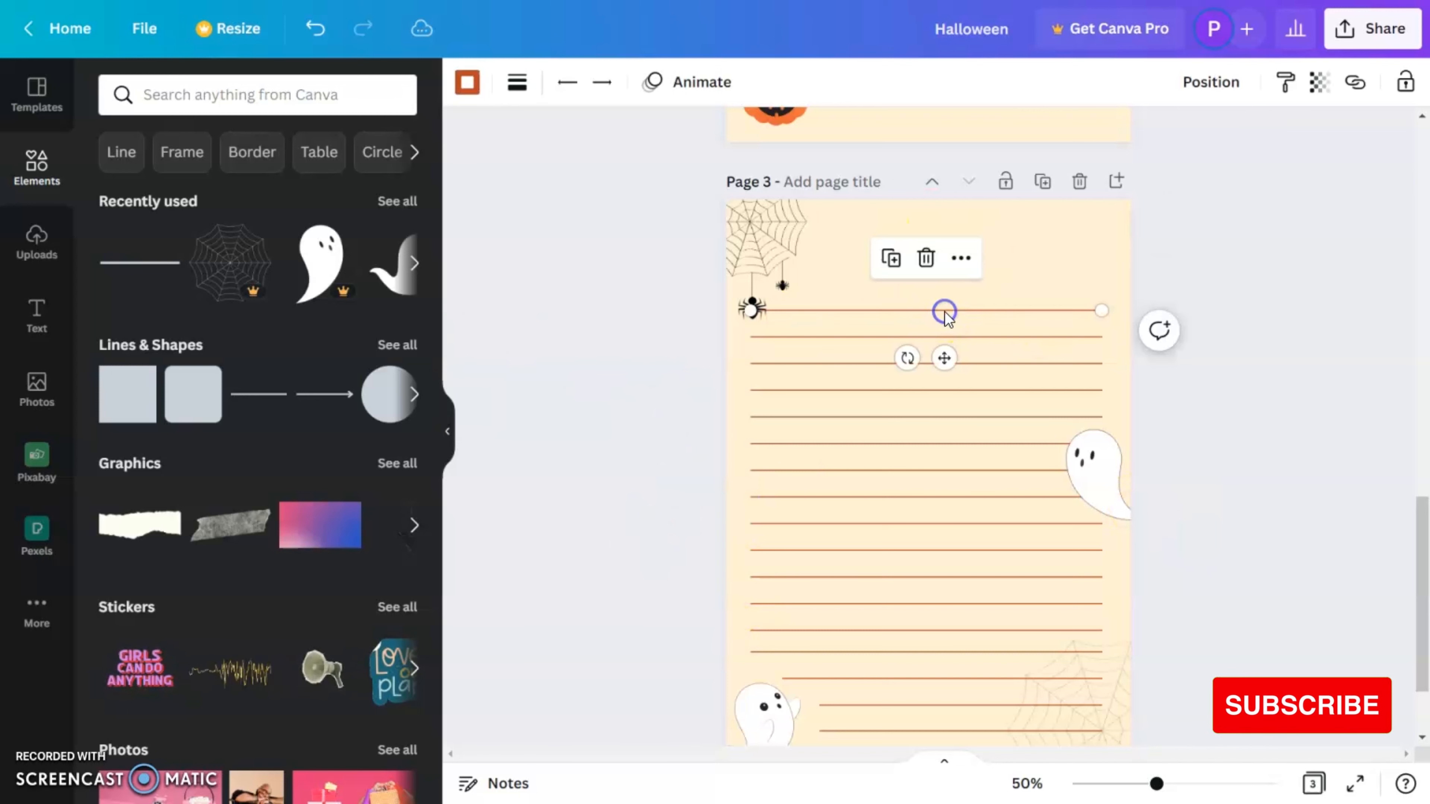
click(1170, 305)
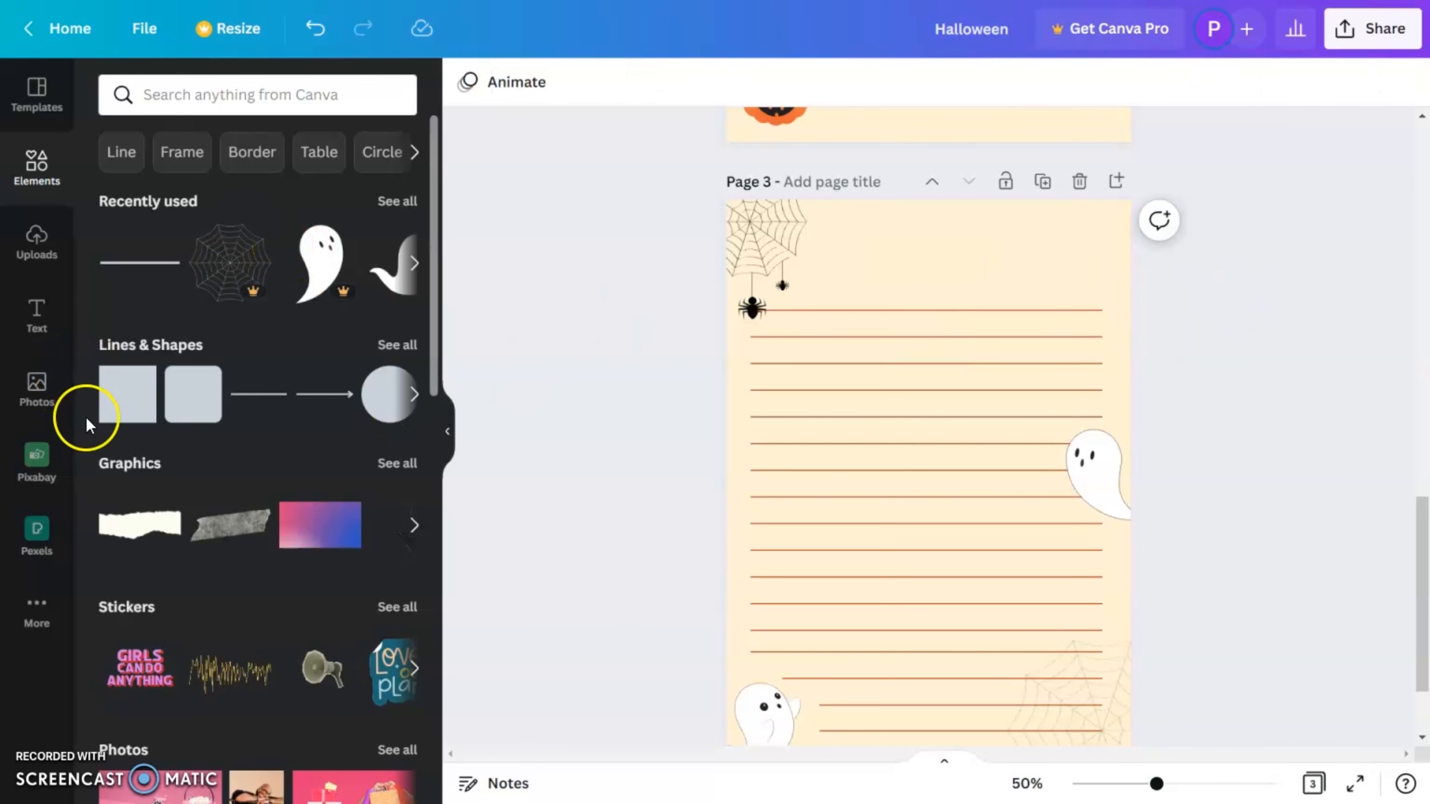
click(36, 331)
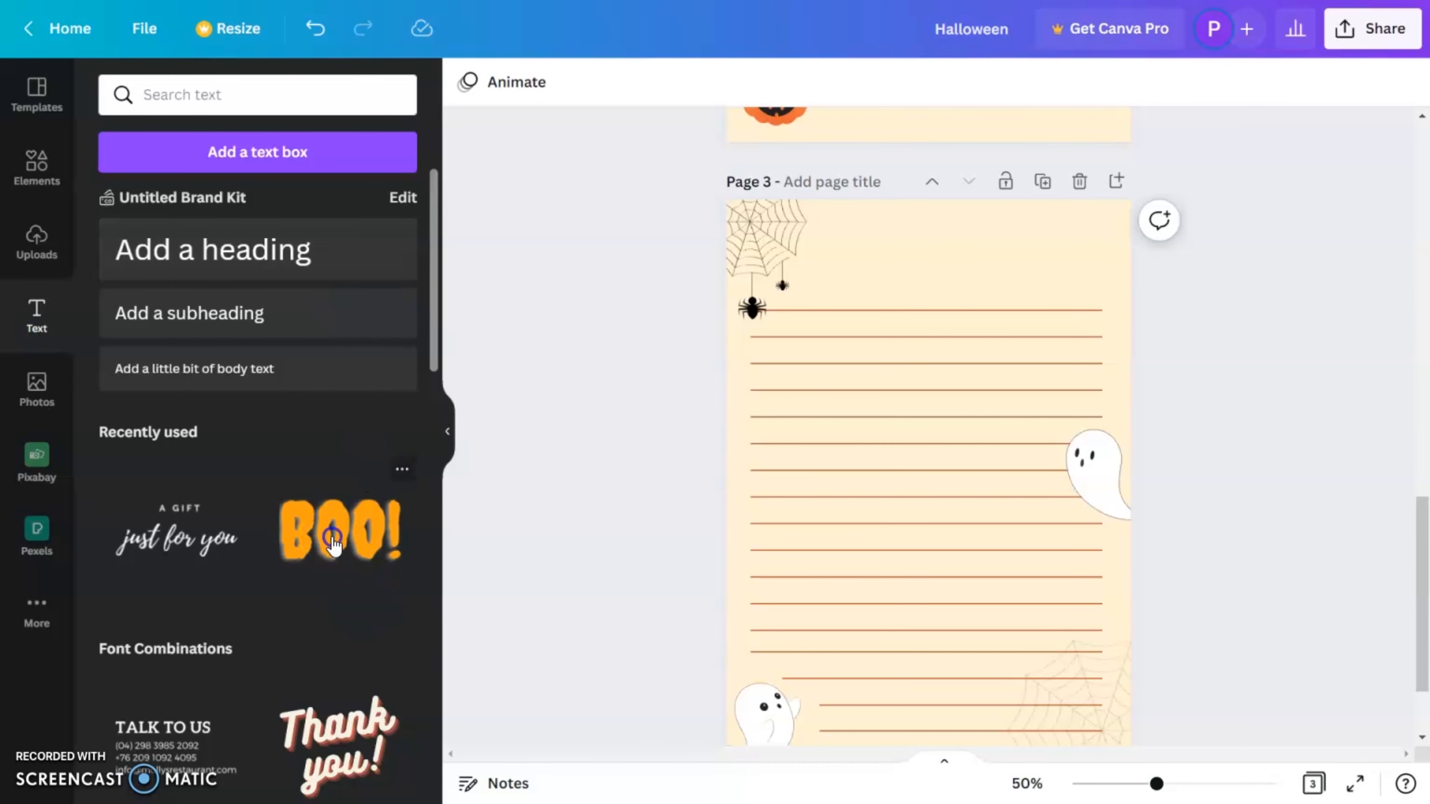
drag(748, 528, 992, 545)
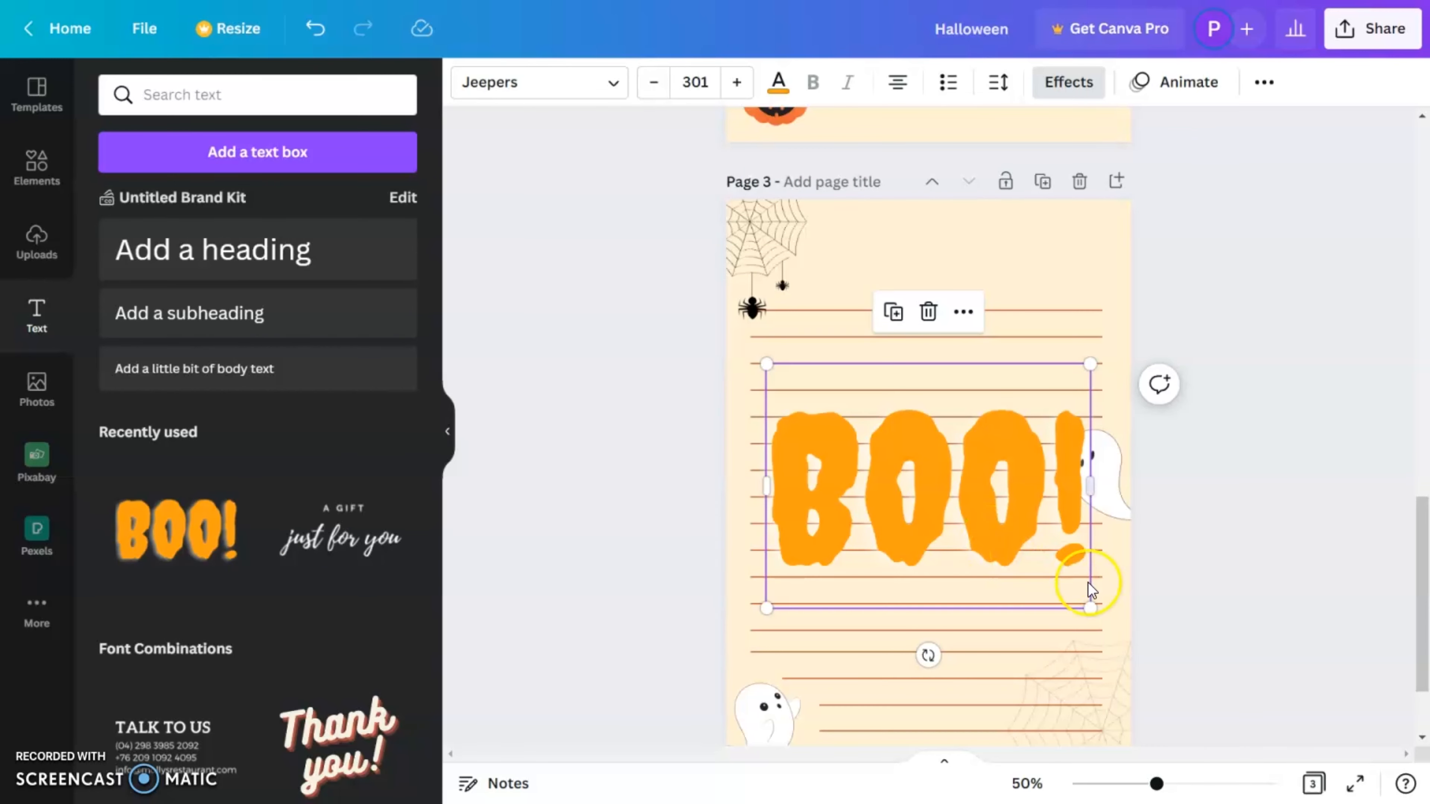
drag(1091, 590, 1000, 518)
drag(923, 486, 955, 246)
Change the heading text to SPOOKY TIME, fit it above the lines, and recolor it a darker orange
double_click(956, 246)
text(SP)
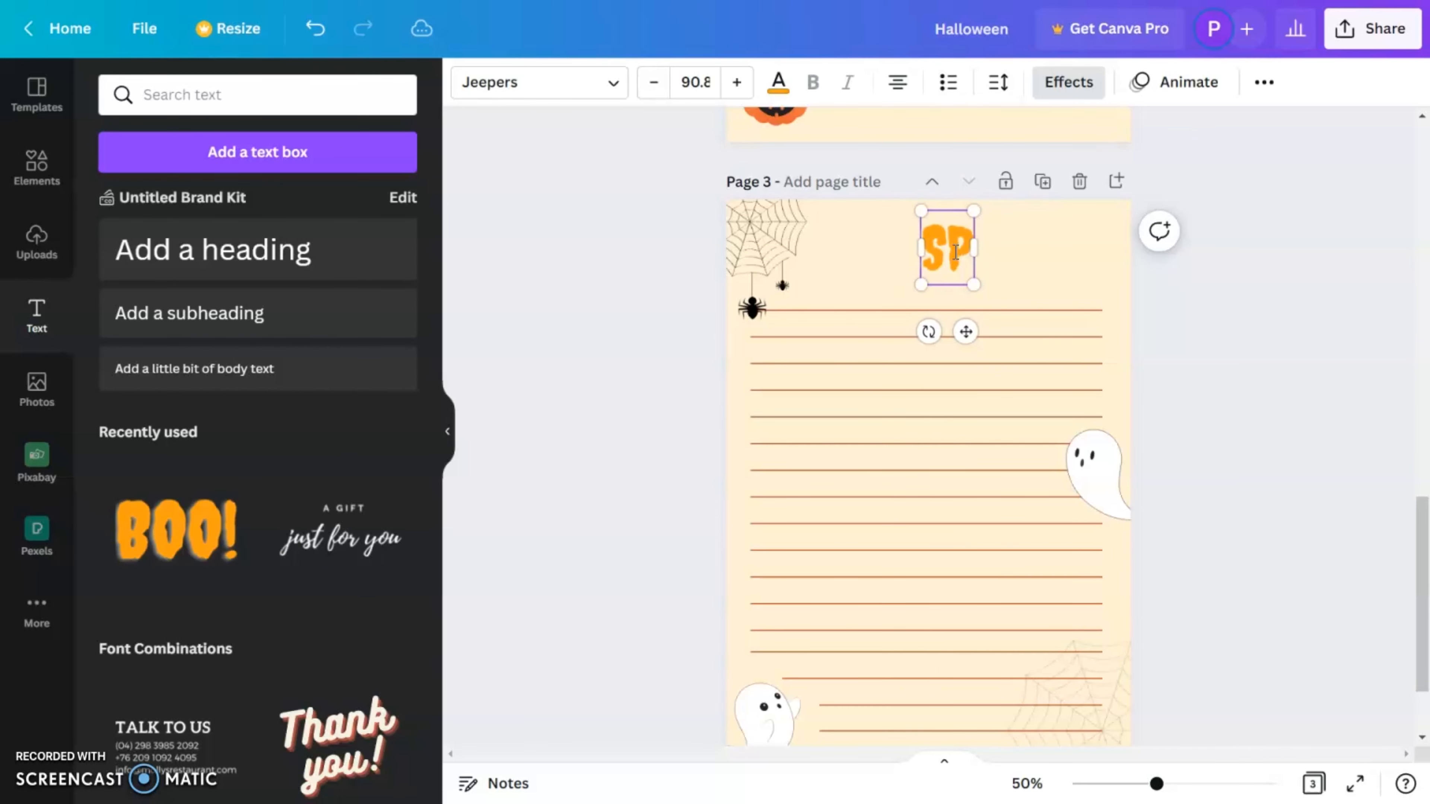
text(OOKY TIME)
drag(1108, 284, 1057, 278)
click(1098, 256)
click(999, 260)
click(778, 82)
click(241, 197)
click(1268, 434)
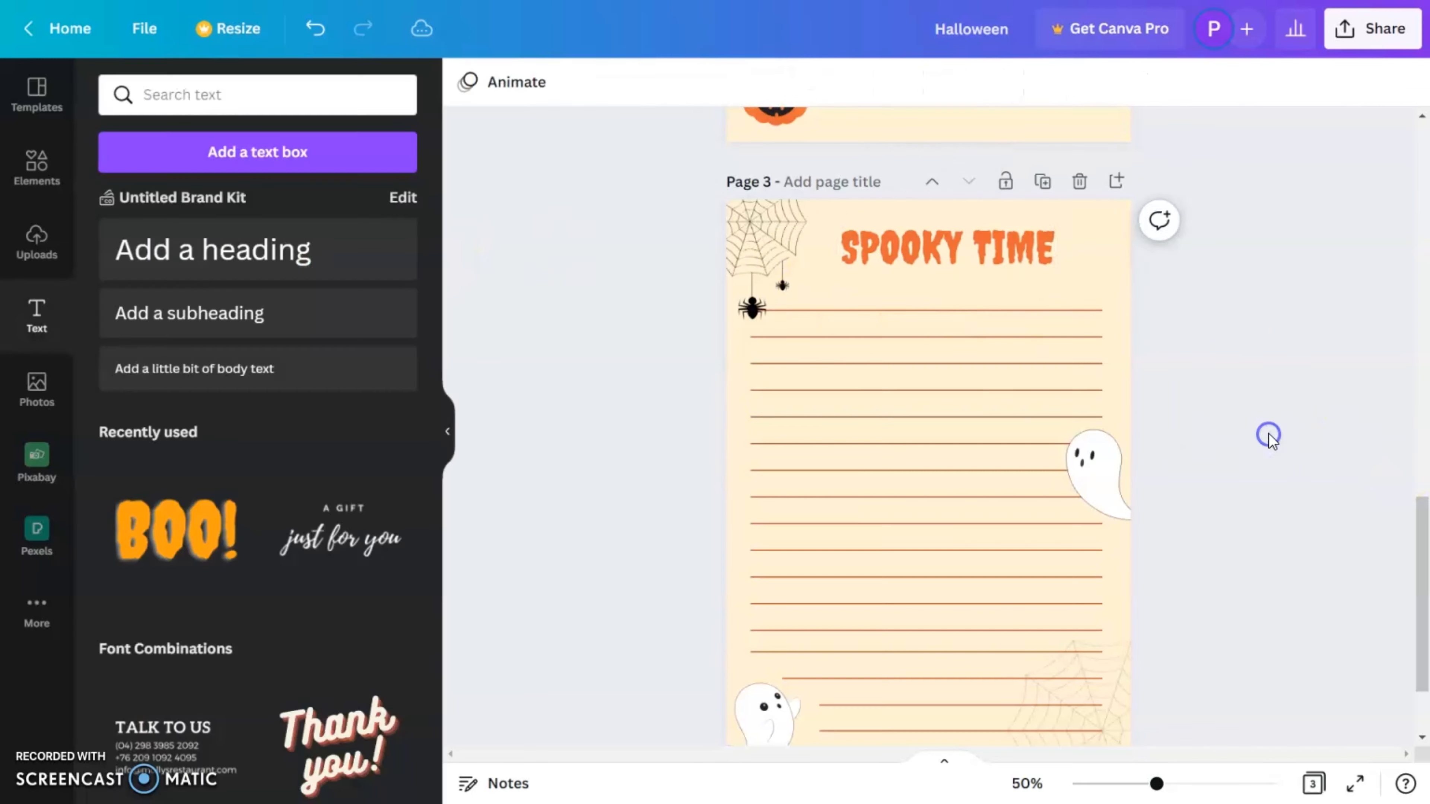
Lock the waving ghost and adjust the left end of the second-to-last line beside it
drag(1423, 513, 1422, 523)
click(882, 677)
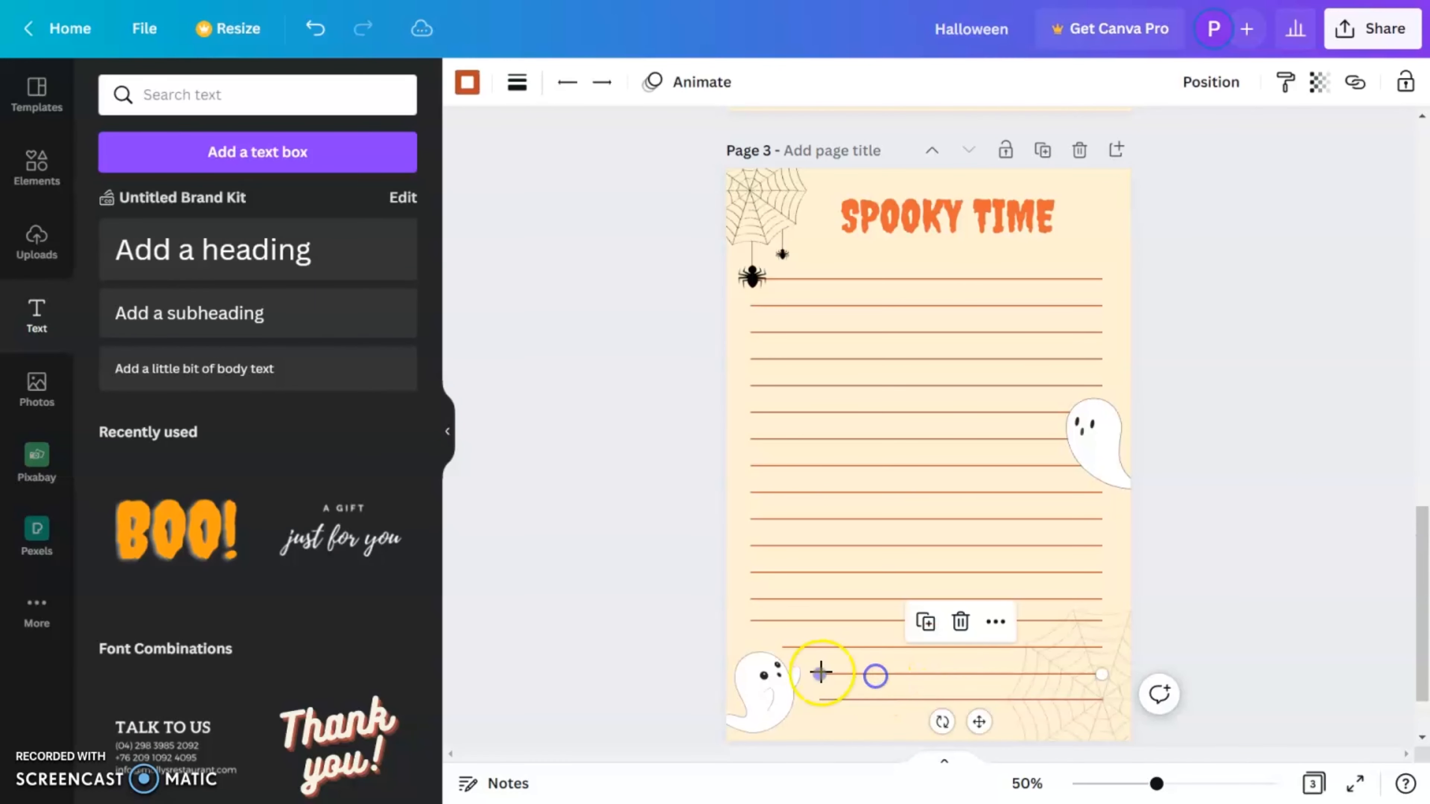
drag(822, 672, 817, 671)
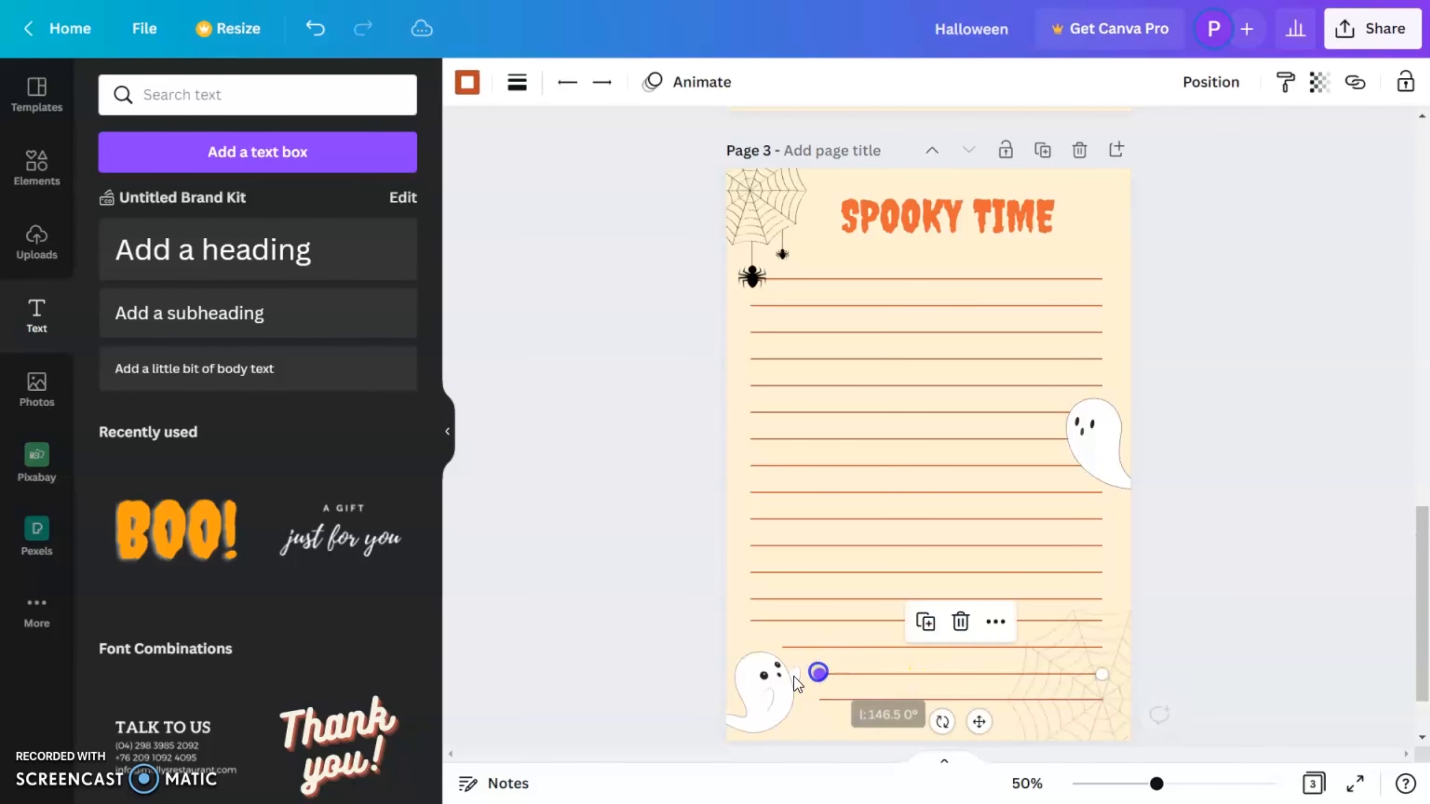
click(761, 687)
click(1406, 83)
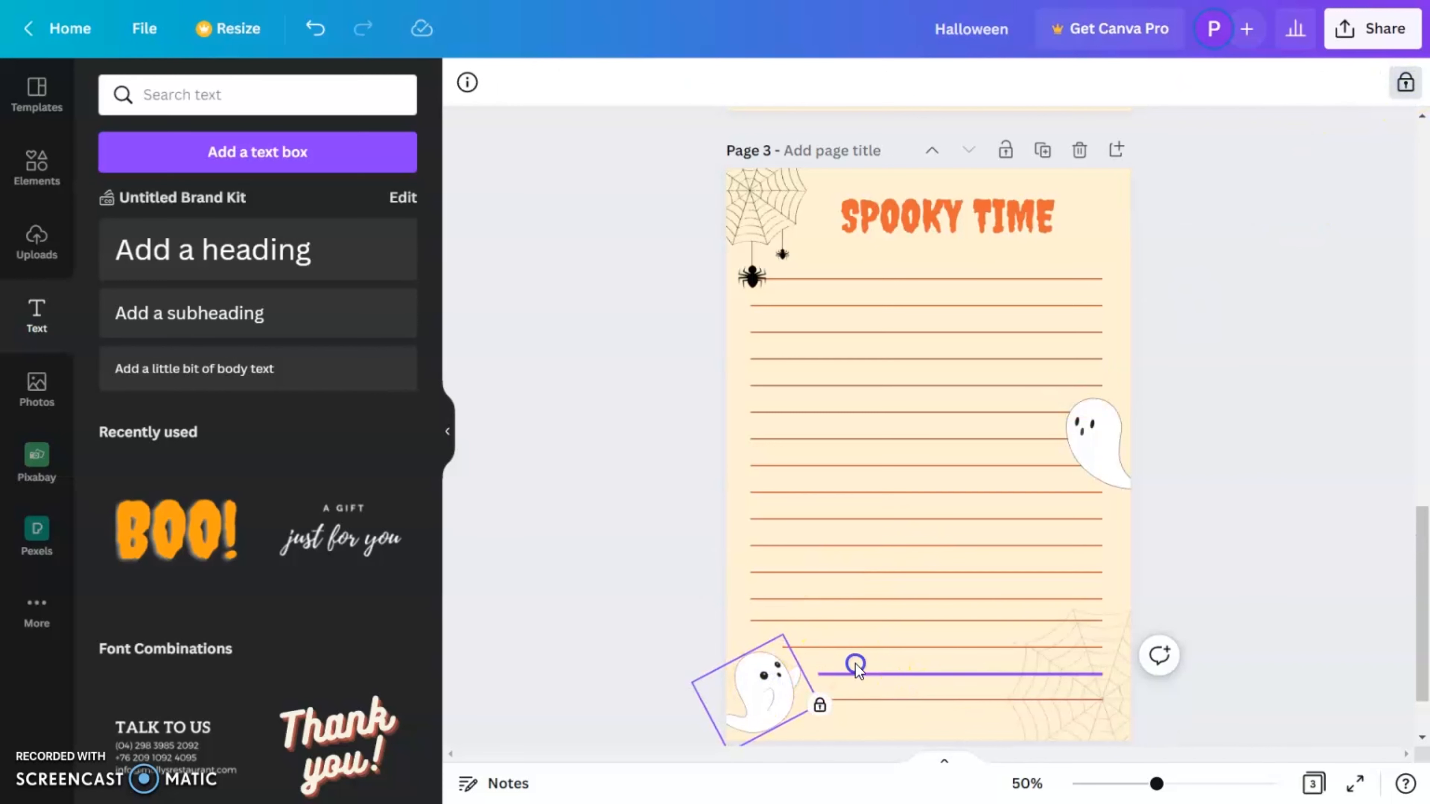
click(855, 671)
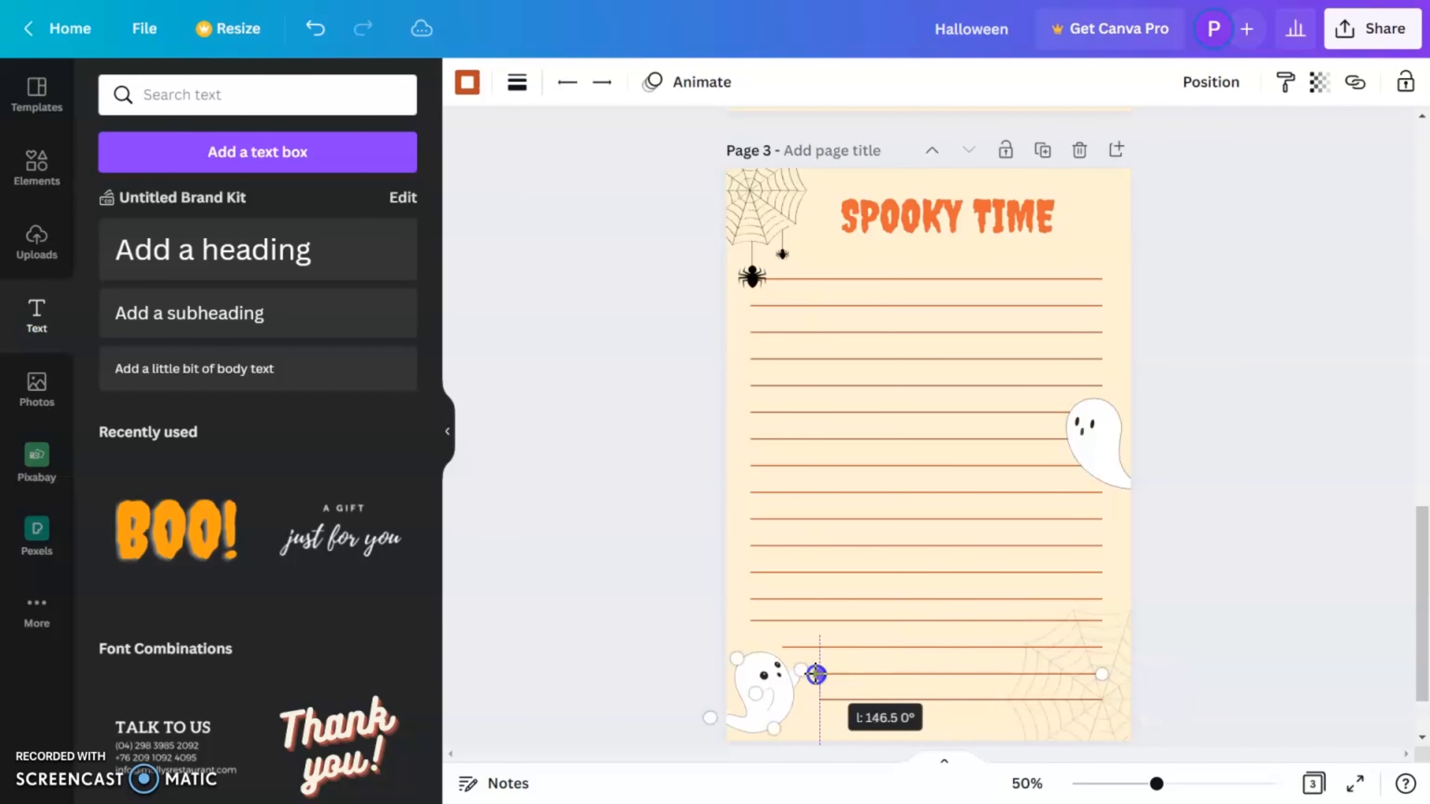
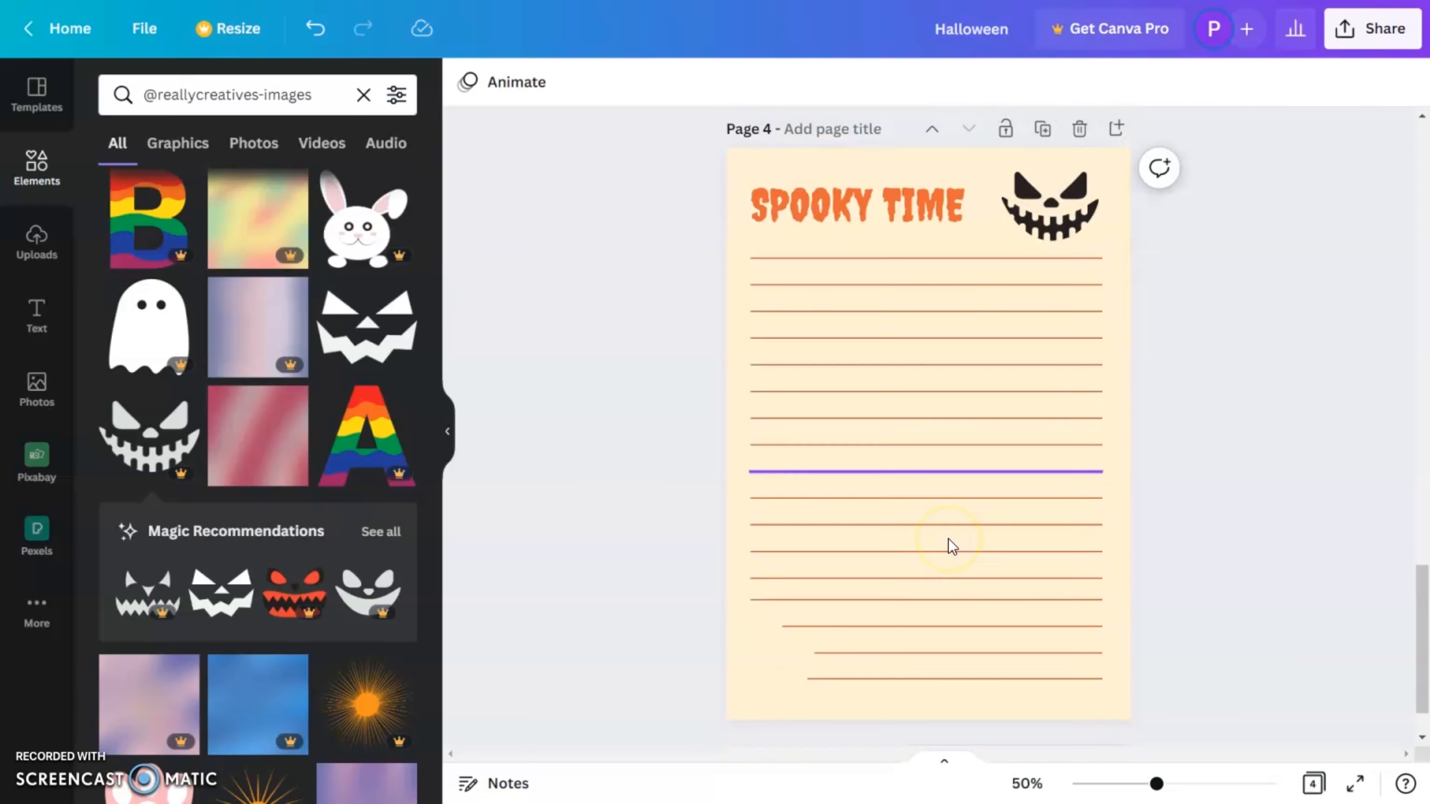
Add a dark orange rectangle across the top of page 4, with the heading and pumpkin face in front of it
scroll(202, 518, down, 2)
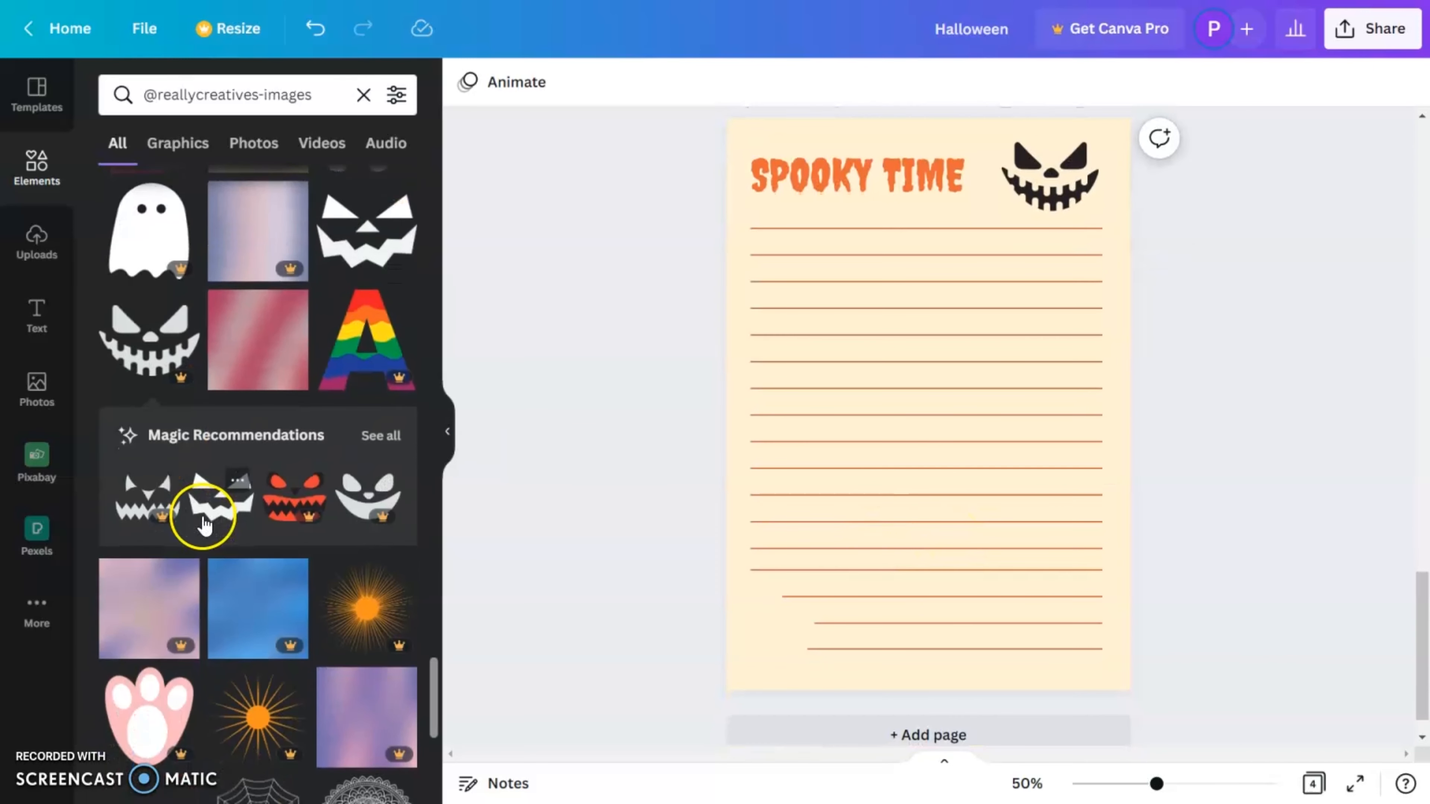
scroll(283, 602, down, 7)
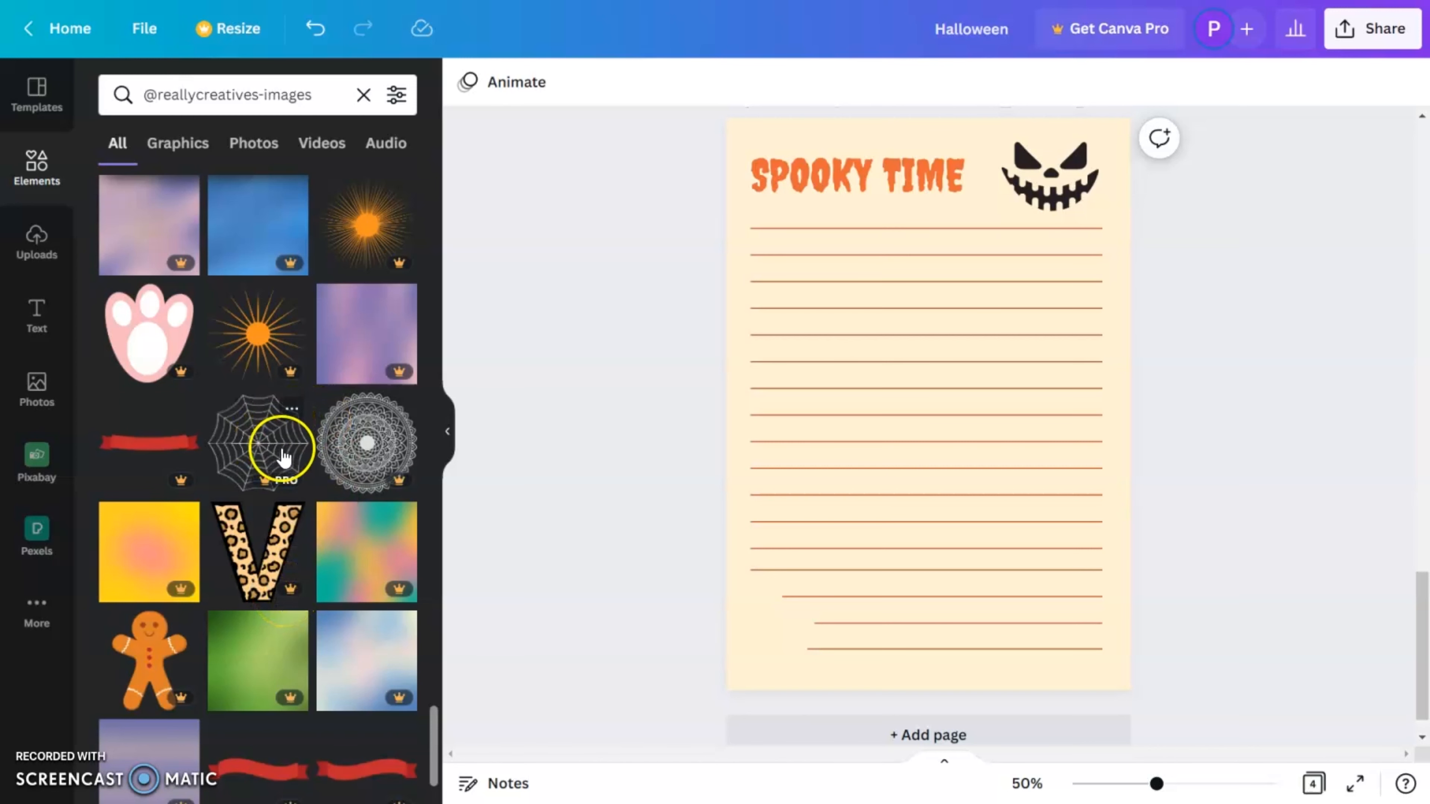
scroll(280, 455, down, 11)
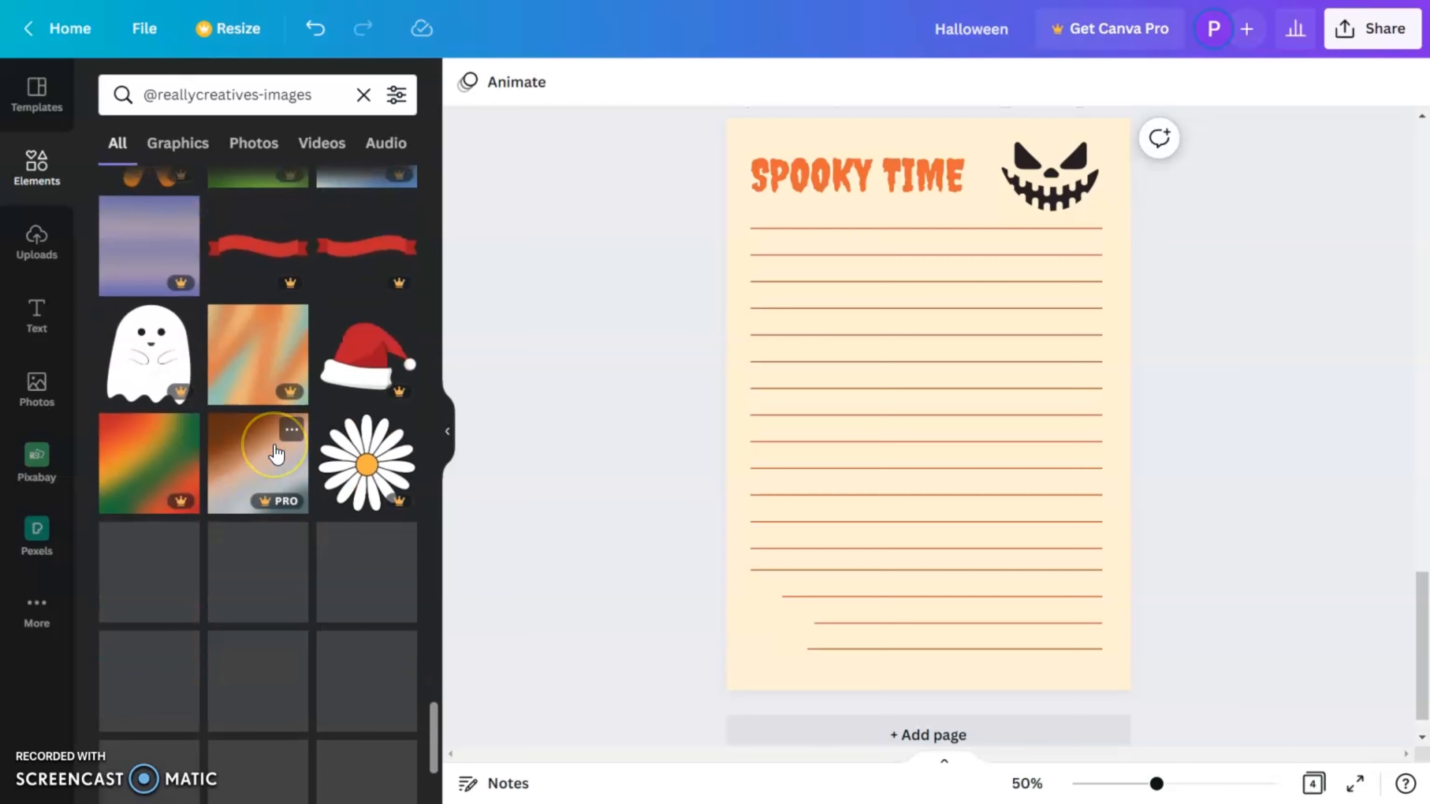
scroll(338, 349, down, 13)
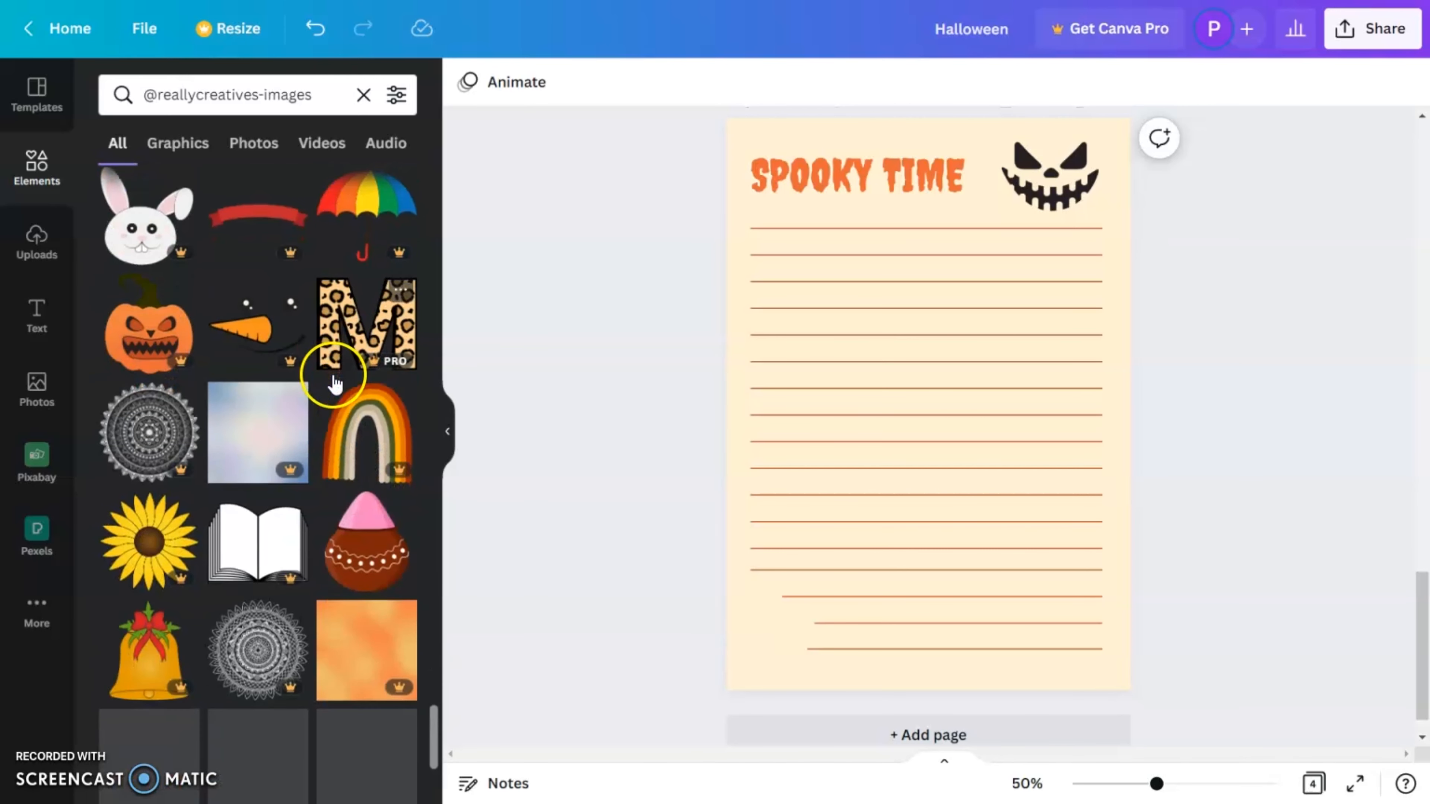
scroll(343, 365, down, 3)
click(364, 95)
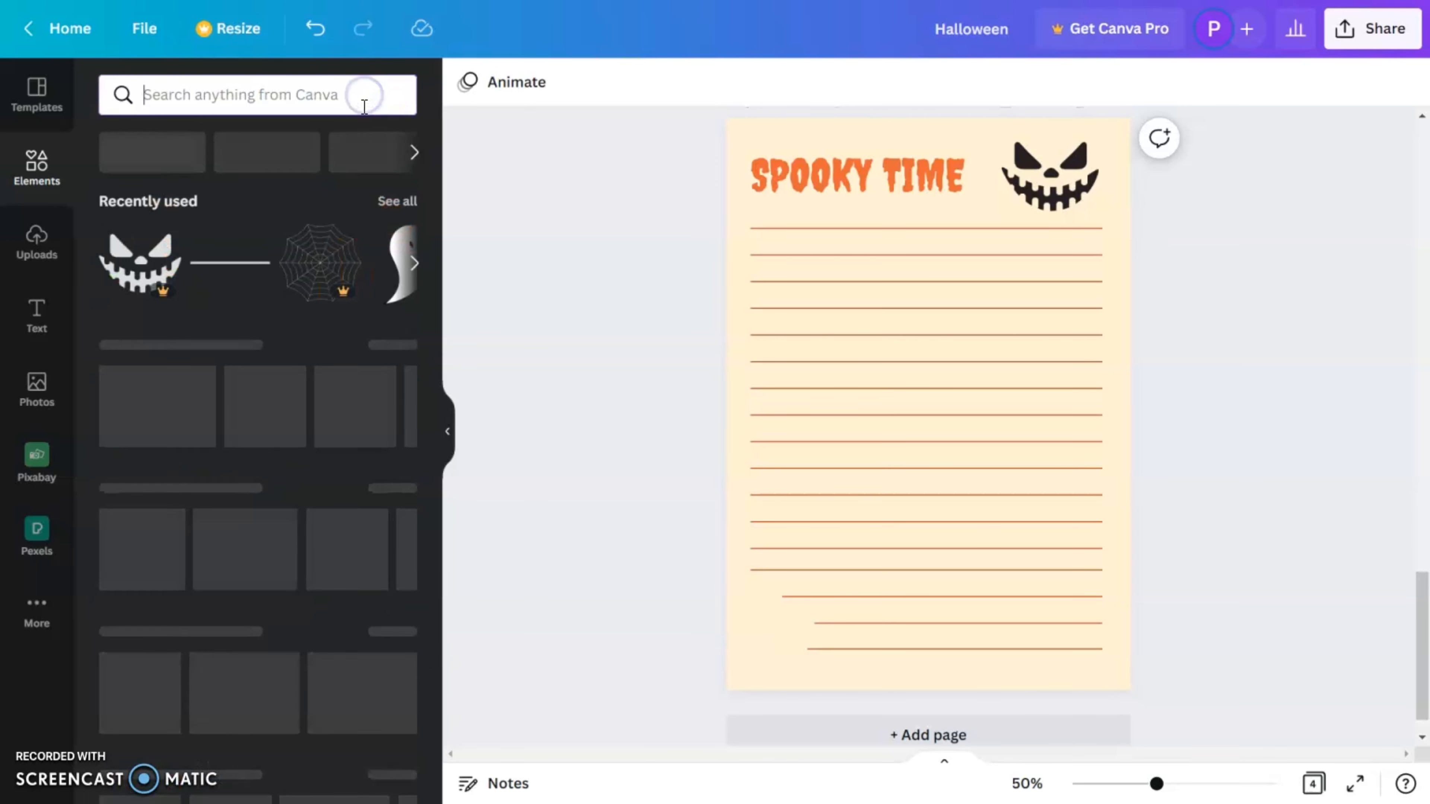
drag(893, 427, 862, 431)
drag(949, 425, 1132, 211)
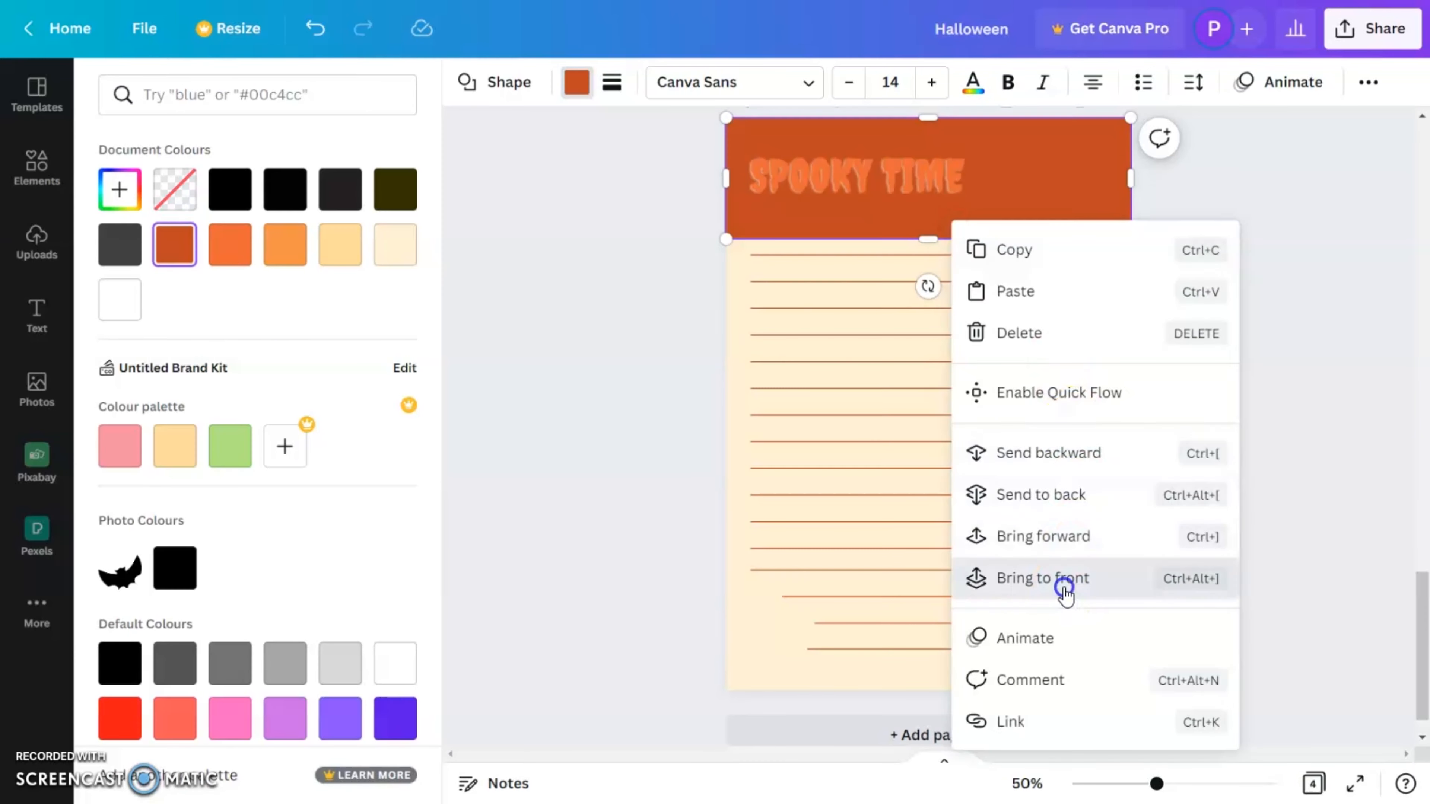
click(1064, 587)
drag(927, 238, 927, 228)
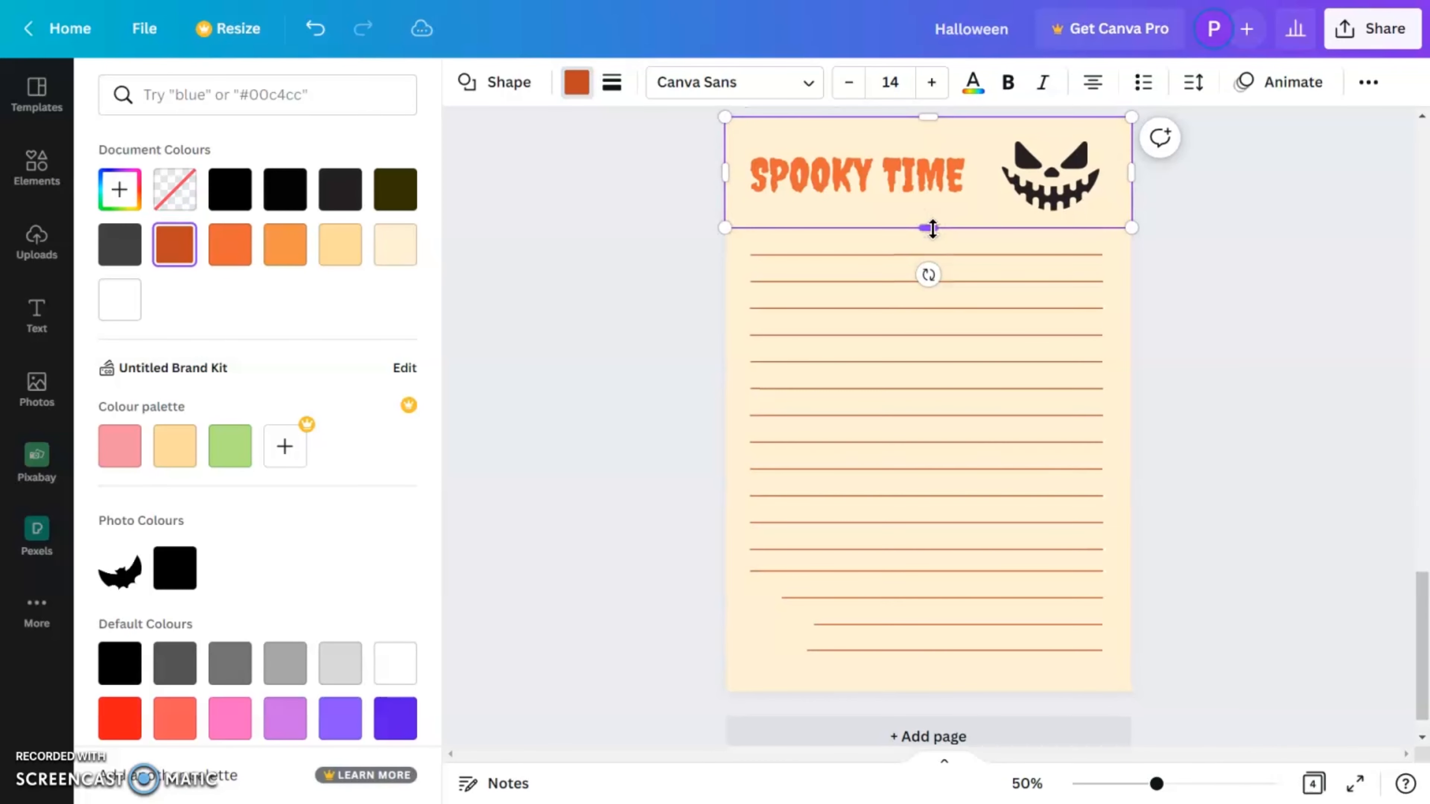
Recolor the SPOOKY TIME heading on page 4 to cream
click(856, 176)
click(285, 244)
click(885, 243)
click(1205, 261)
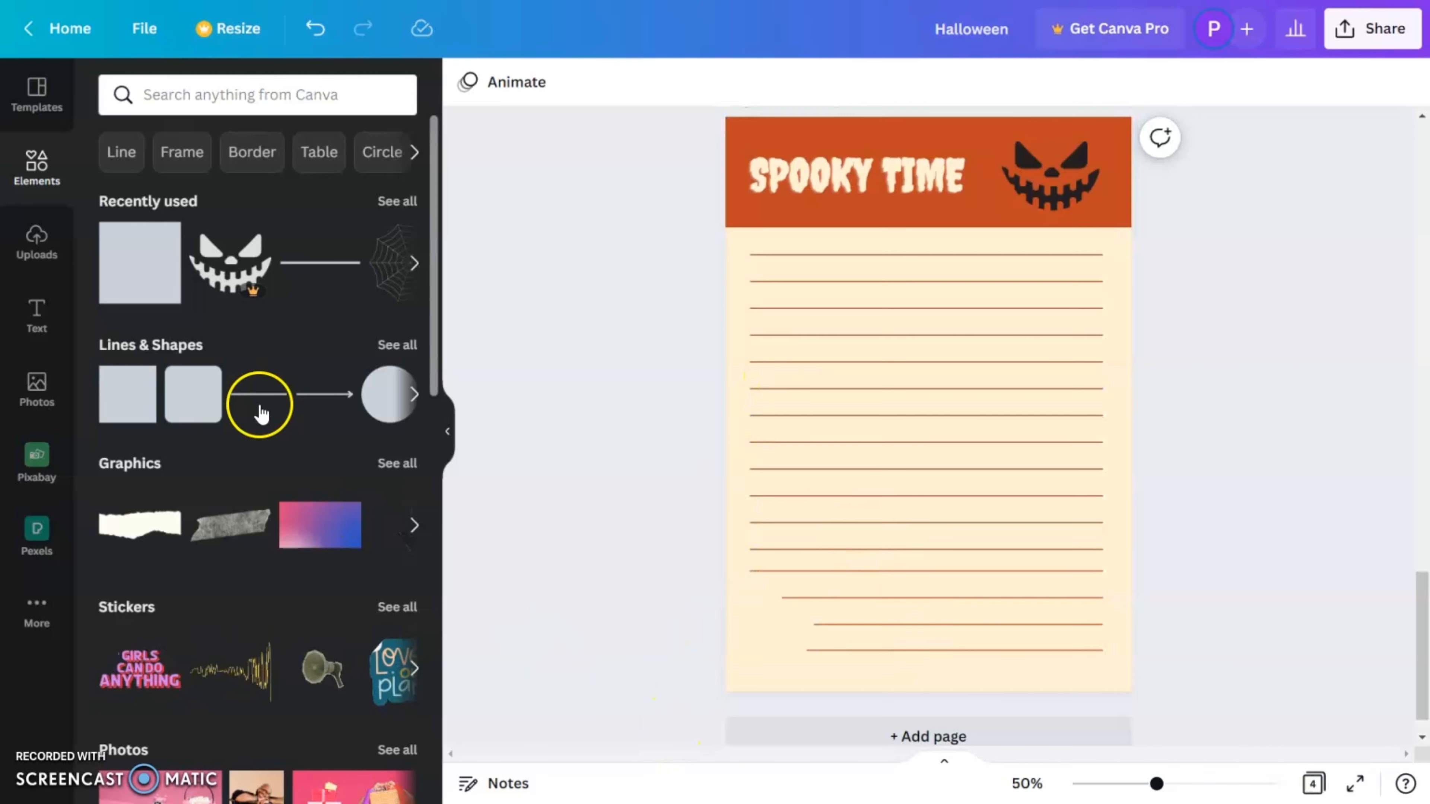
Search the graphics for "halloween border" and place the bat border, enlarged, across the bottom of page 4
click(281, 95)
text(halloween)
text(border)
key(Return)
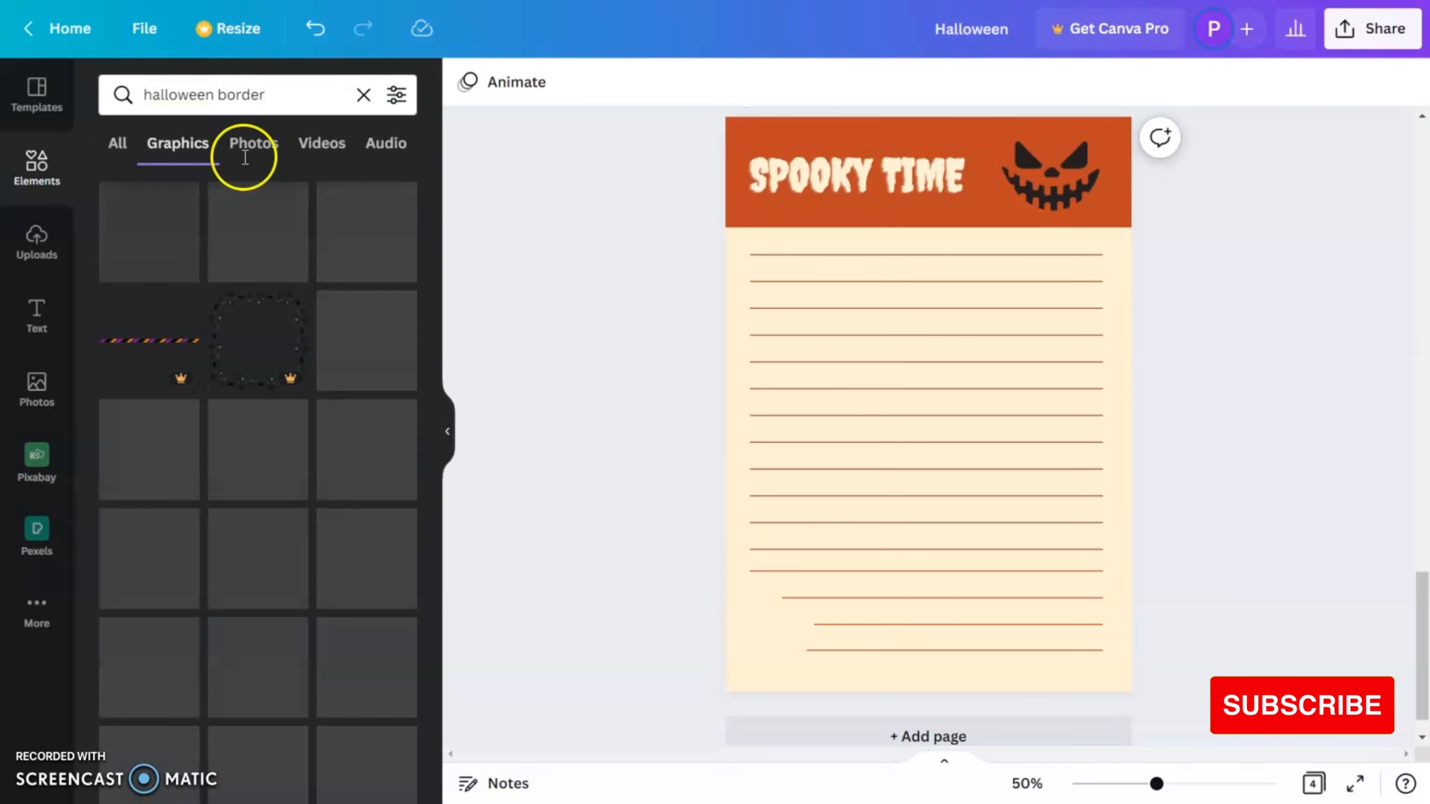
click(169, 235)
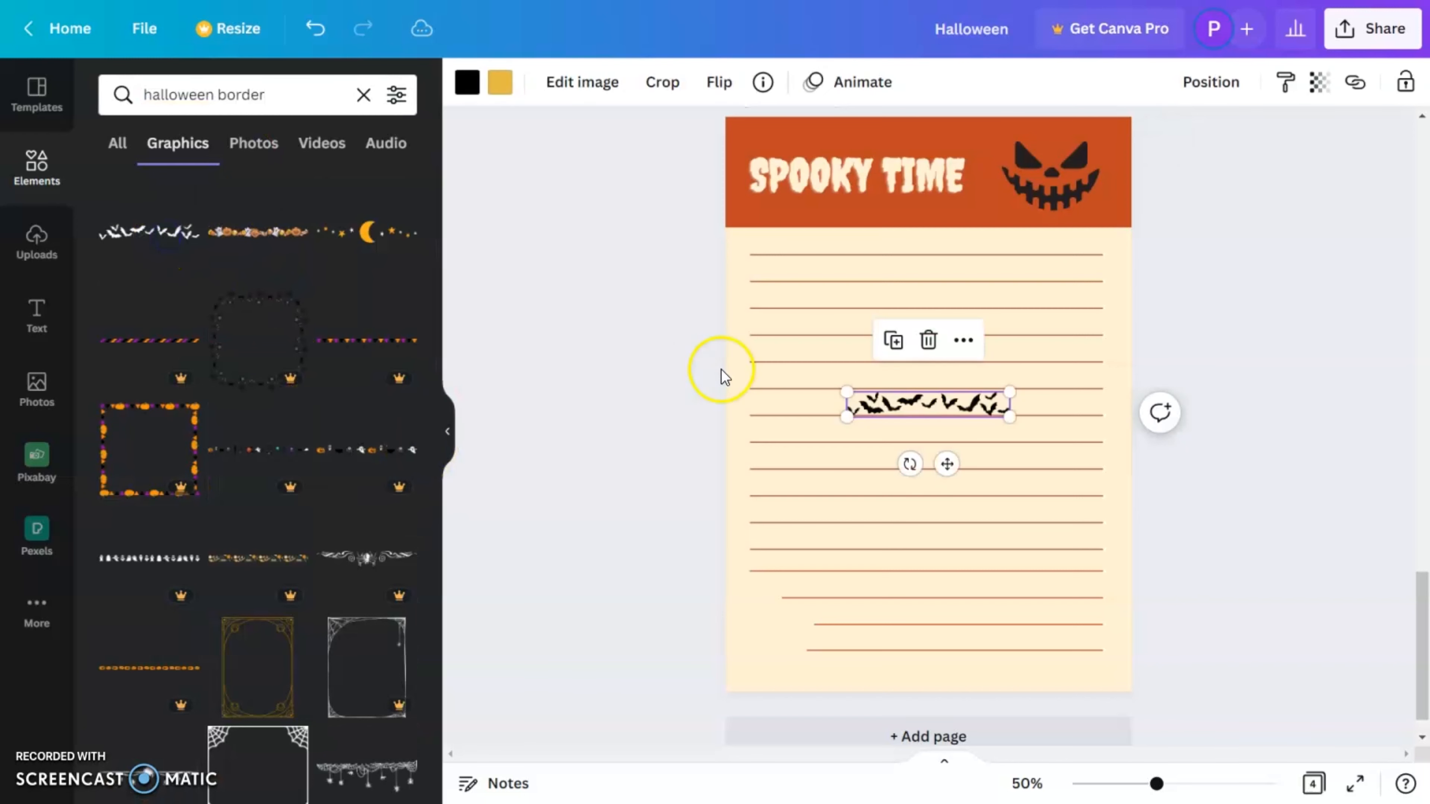
drag(1010, 416, 990, 668)
Lay a dark orange band about 34 mm high behind the bats and center a cream 2022 text in it
drag(929, 654, 928, 632)
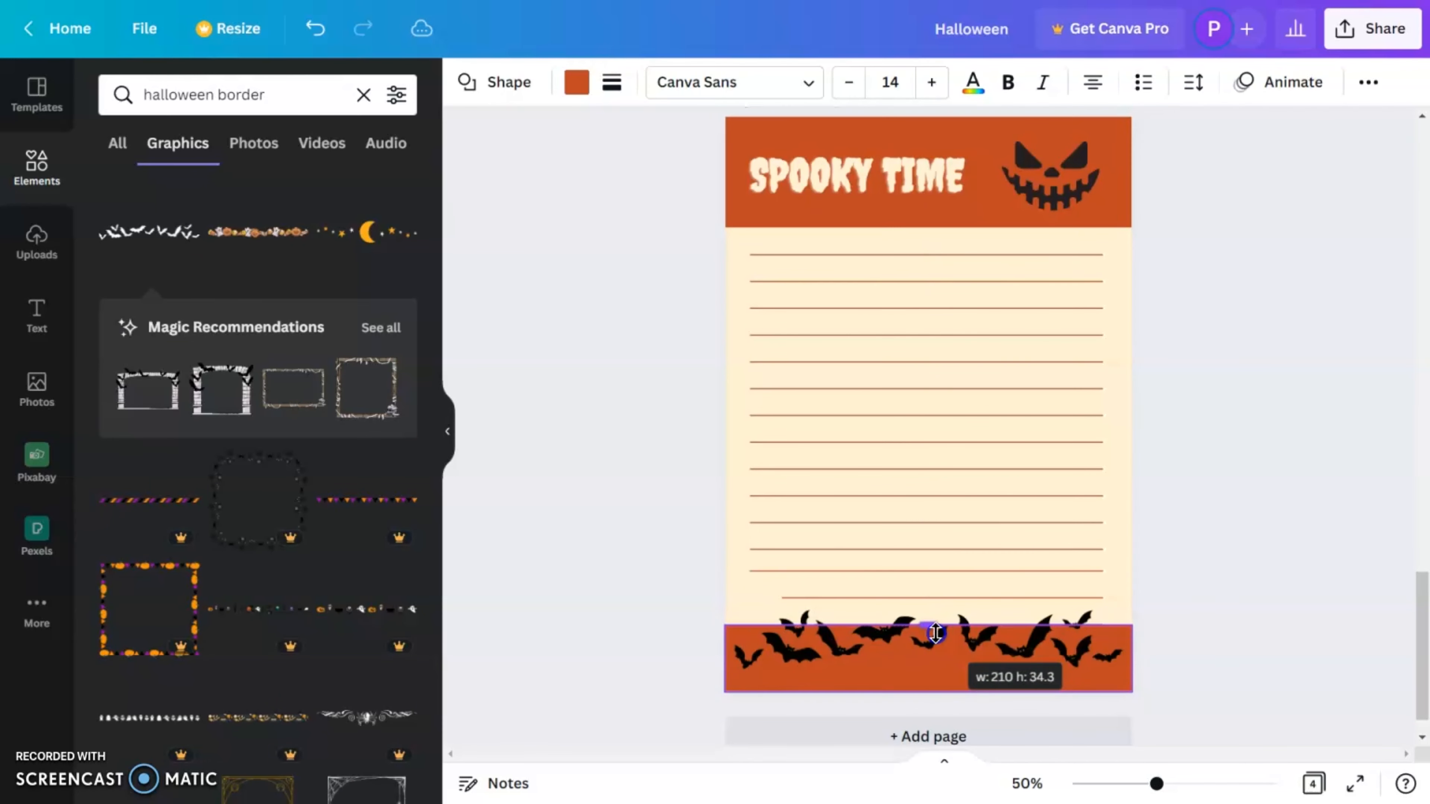
drag(1030, 647, 1031, 642)
click(1295, 589)
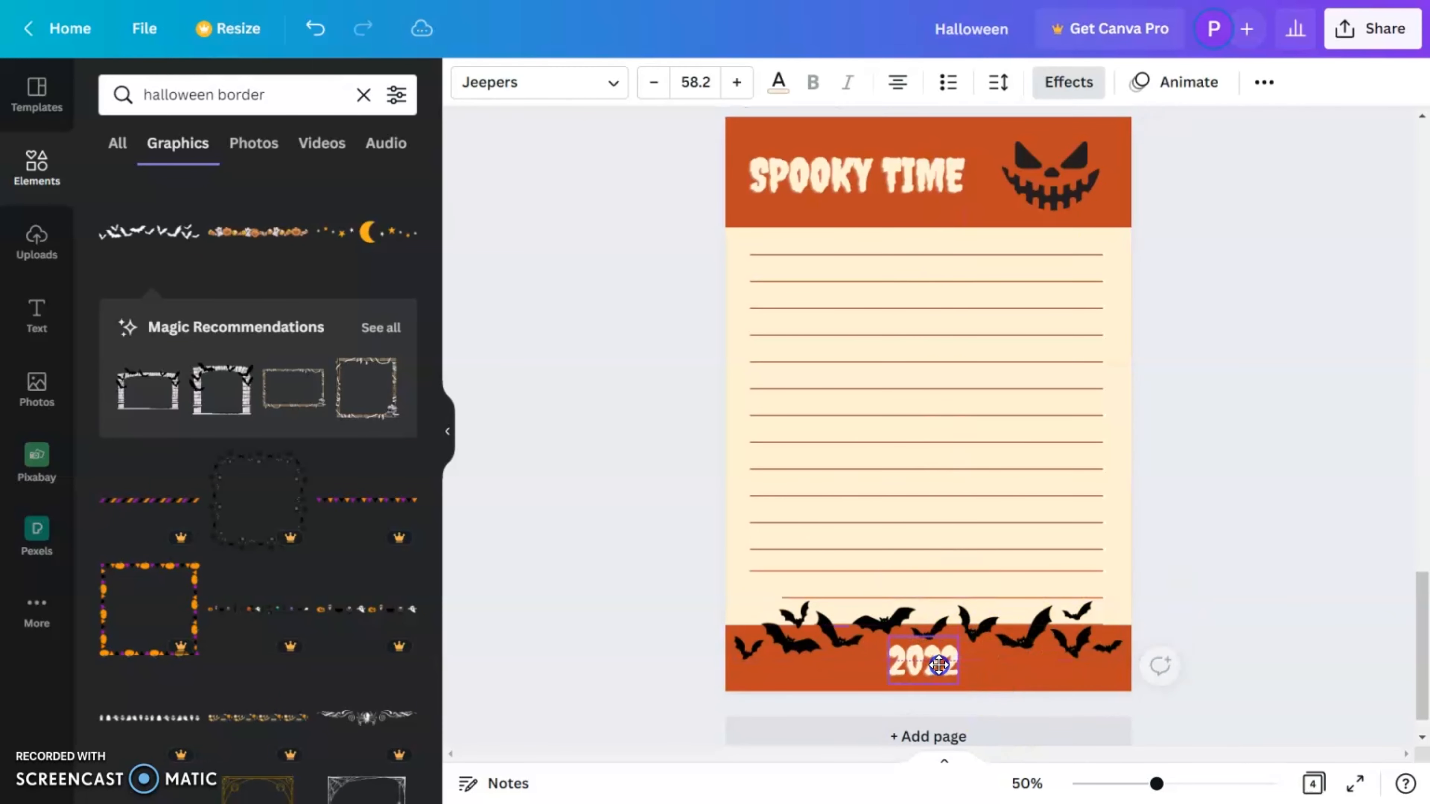
mouse_move(923, 662)
mouse_down()
mouse_move(921, 648)
mouse_move(929, 661)
mouse_up()
click(1309, 528)
Remove the short lines at the bottom of page 4 and space the remaining writing lines evenly
key(ctrl+z)
click(1012, 562)
click(1256, 360)
click(737, 251)
click(1367, 82)
click(1351, 136)
click(1267, 89)
click(1206, 568)
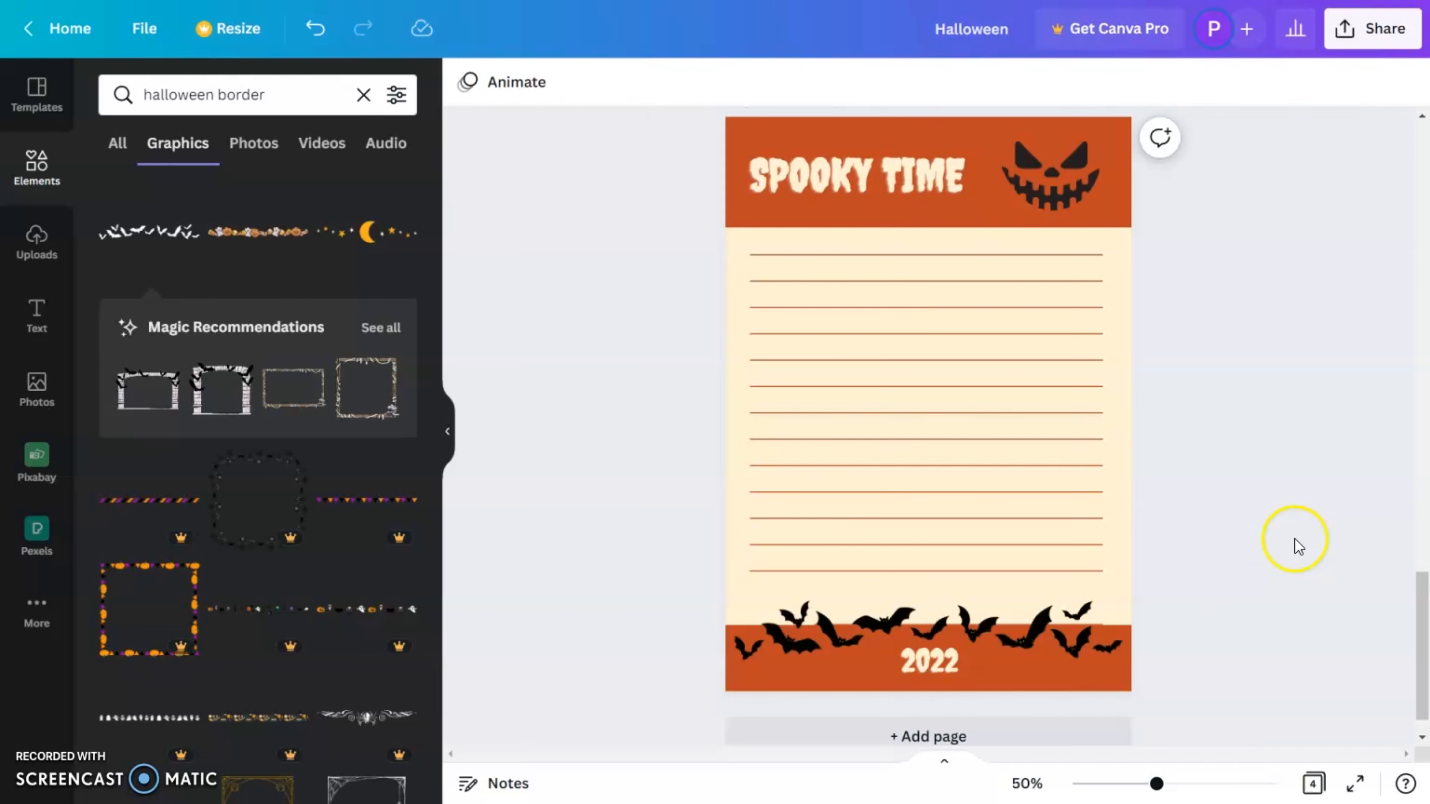
Add page 5 and place the pumpkin vine border, enlarged, across its bottom
click(963, 737)
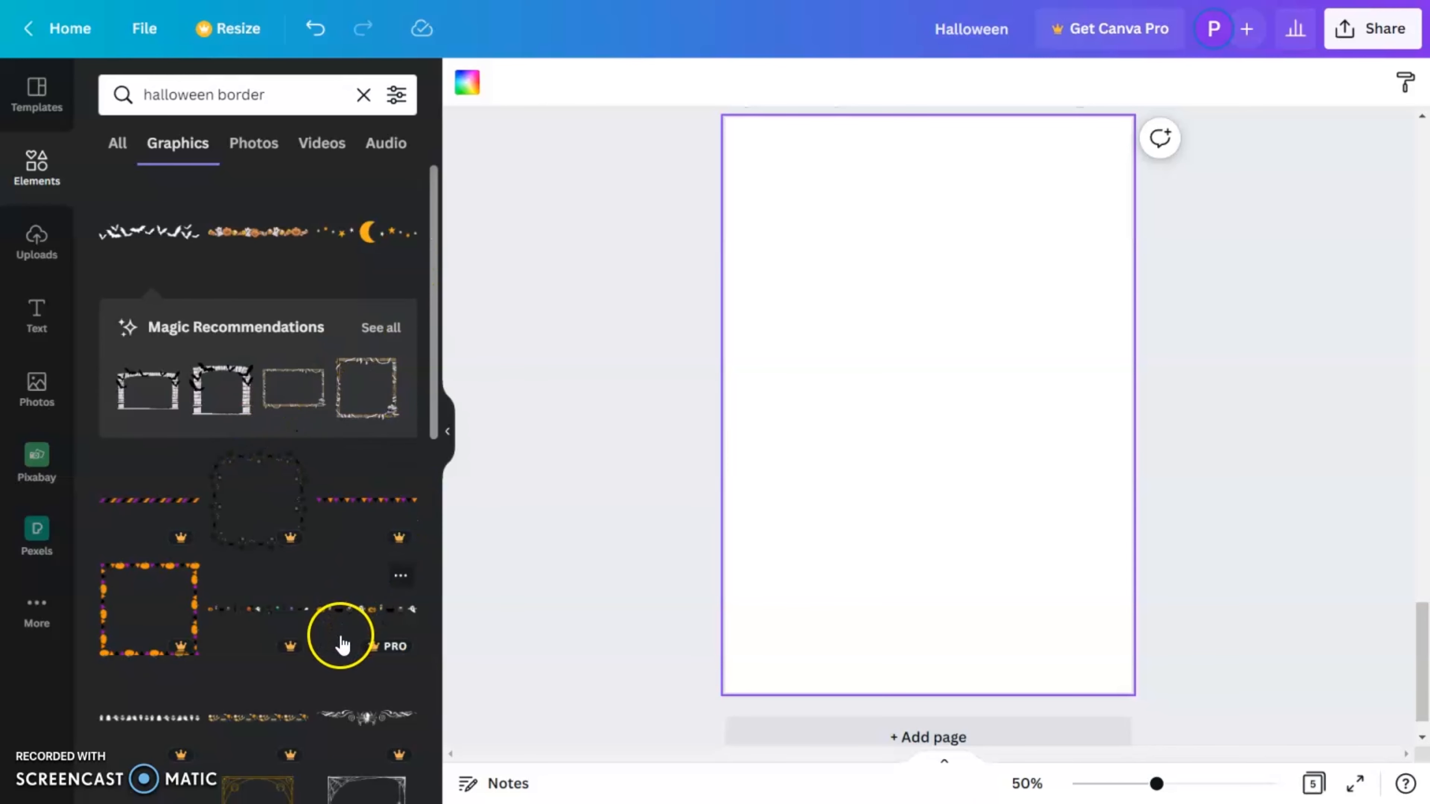
scroll(342, 644, down, 10)
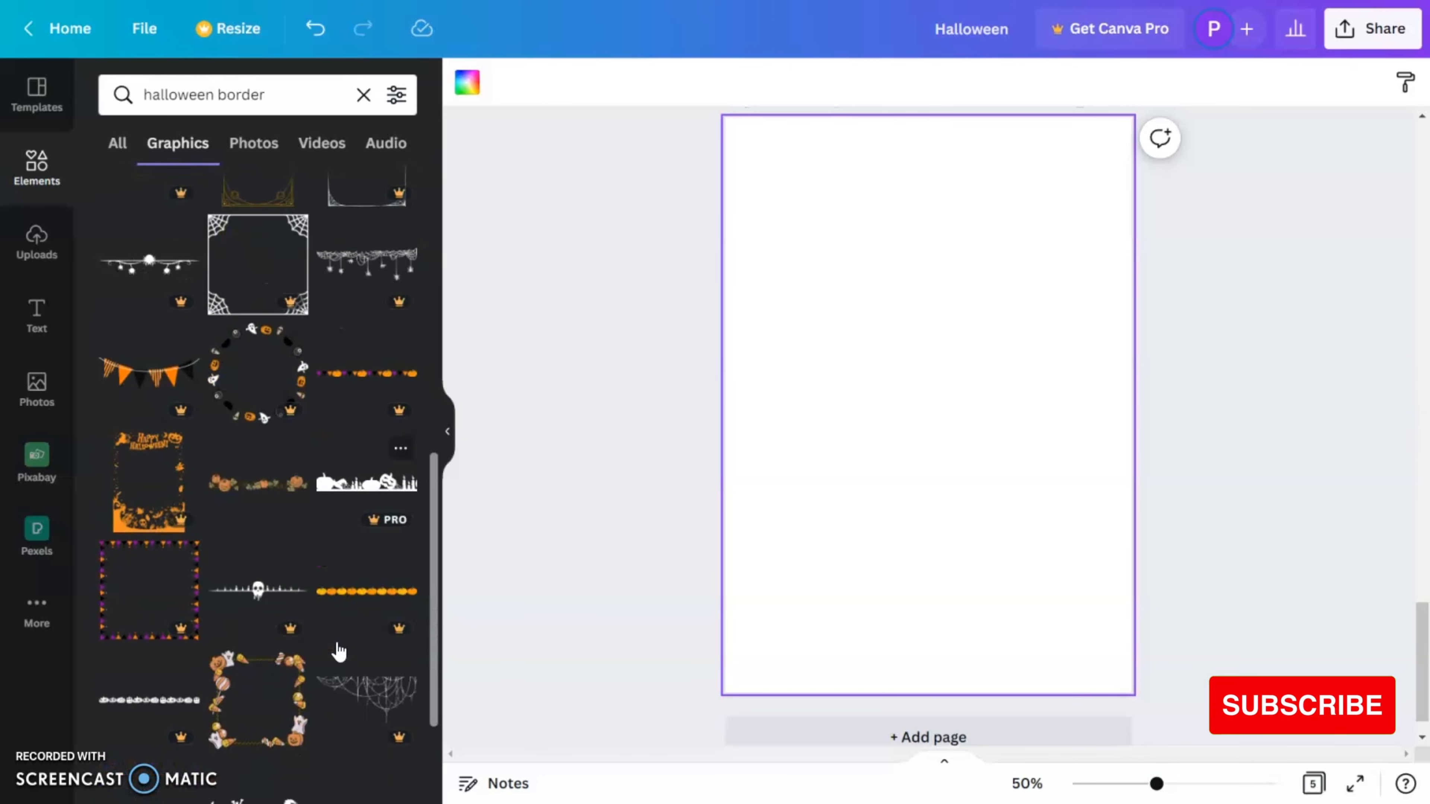
click(262, 490)
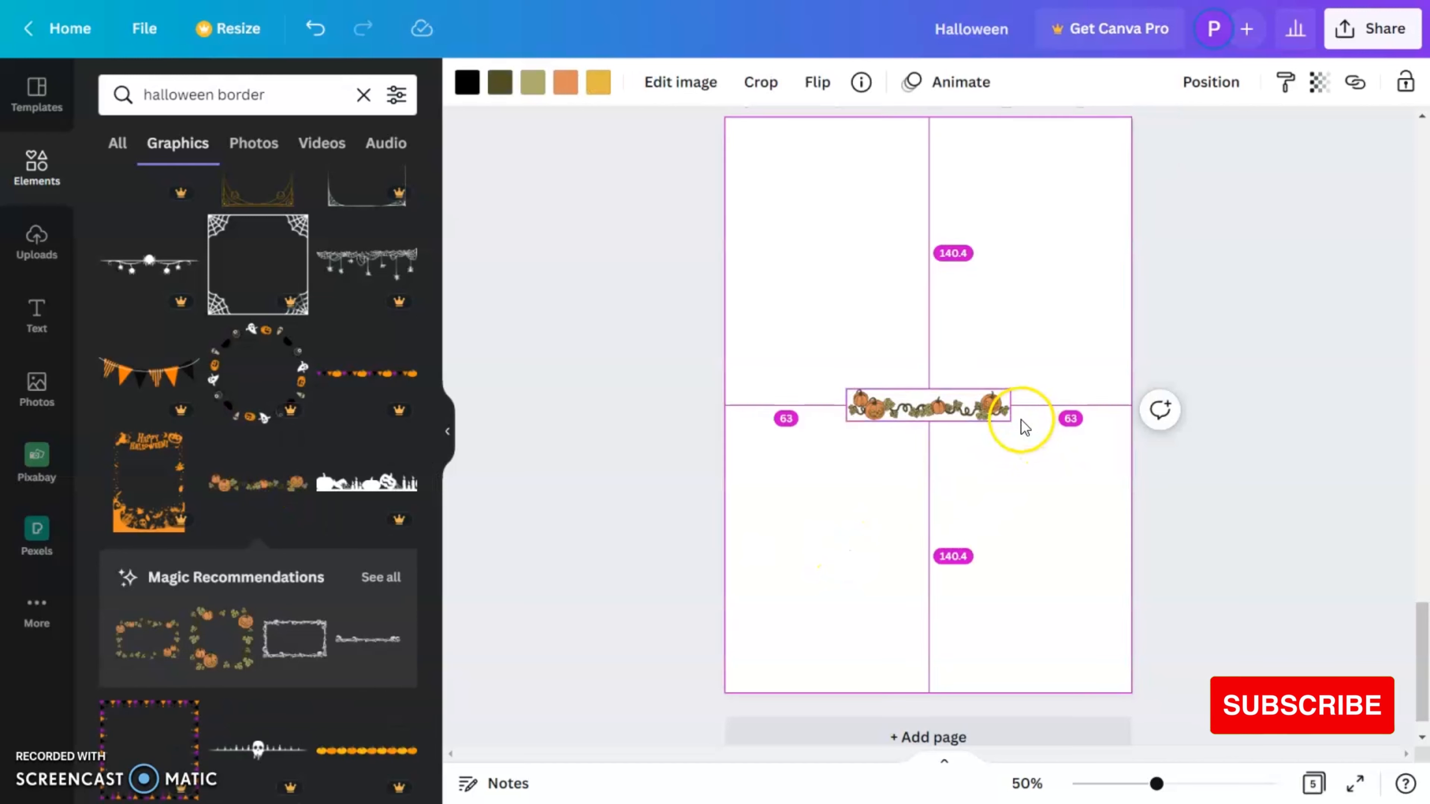
drag(1009, 420, 962, 662)
click(1408, 511)
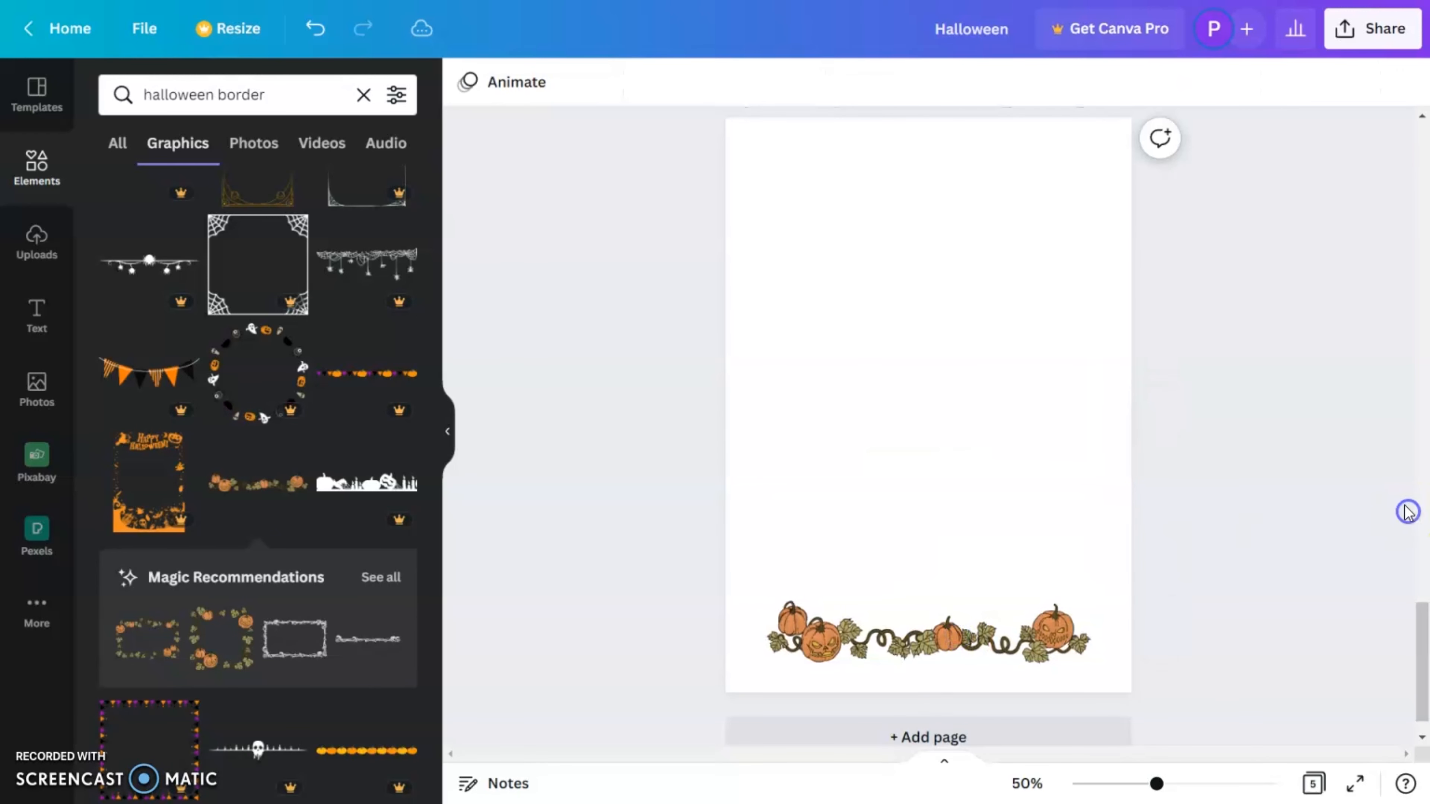
drag(1044, 637, 1044, 645)
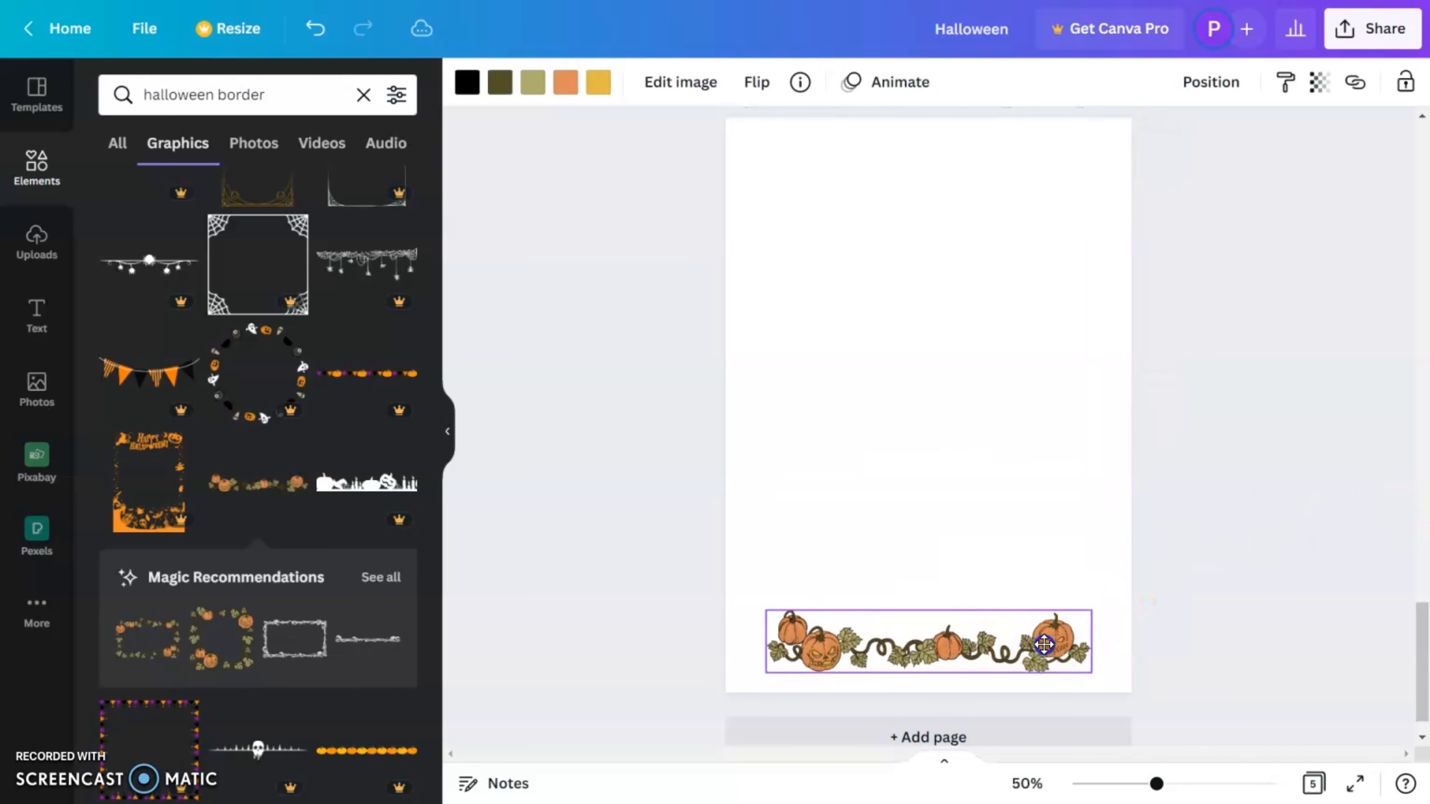
click(1341, 479)
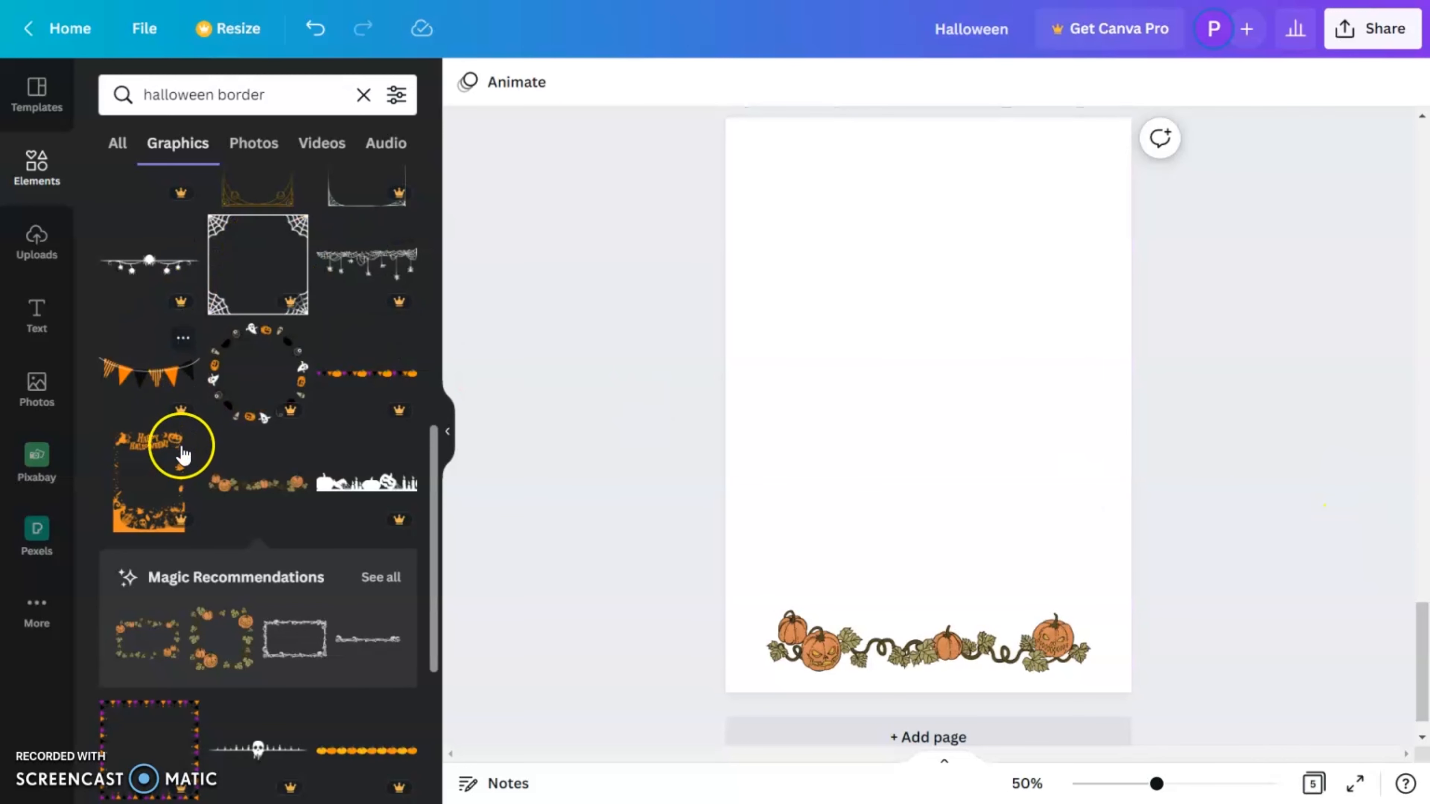
Add the skeleton bones border to page 5 and lay two copies end to end across the top
scroll(313, 546, down, 2)
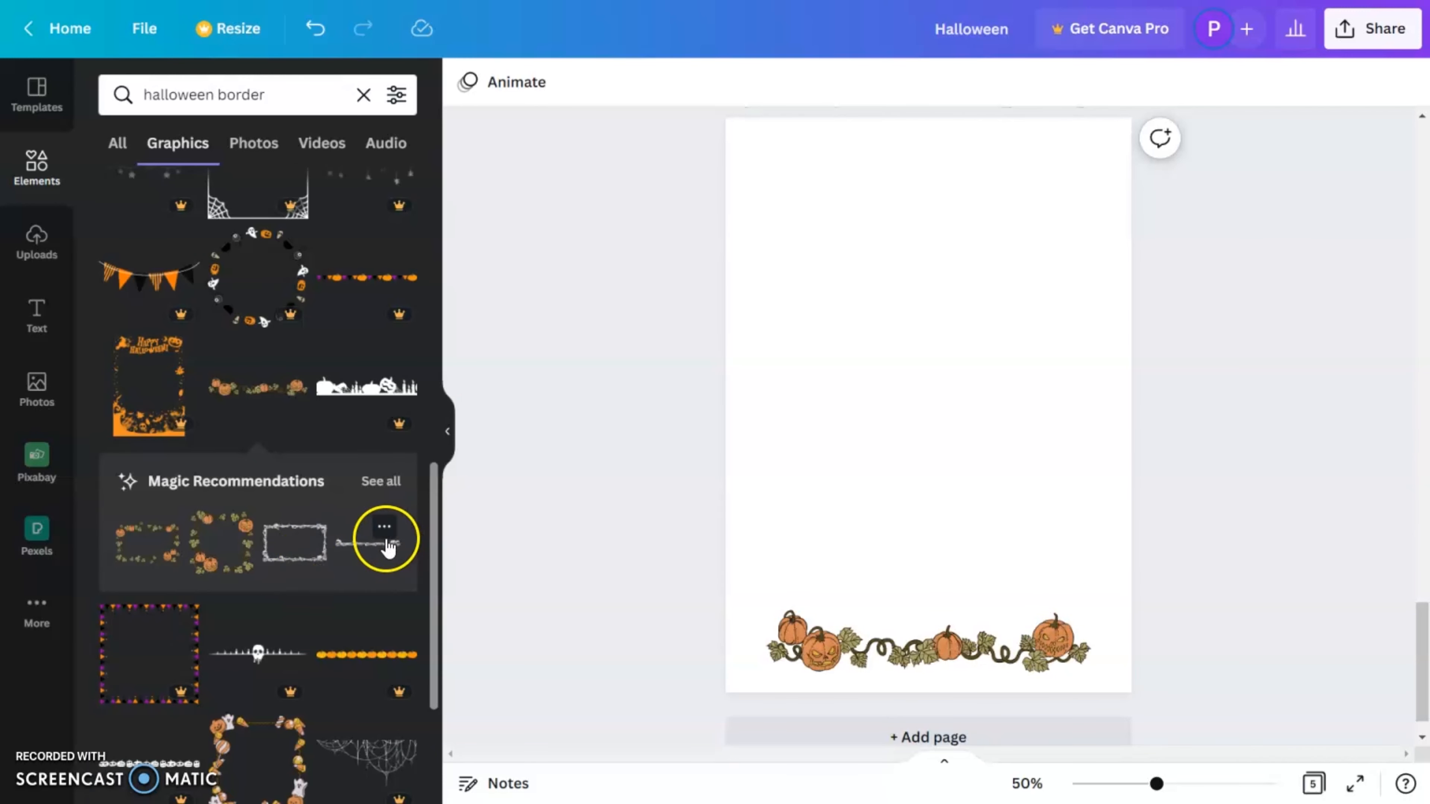
click(386, 536)
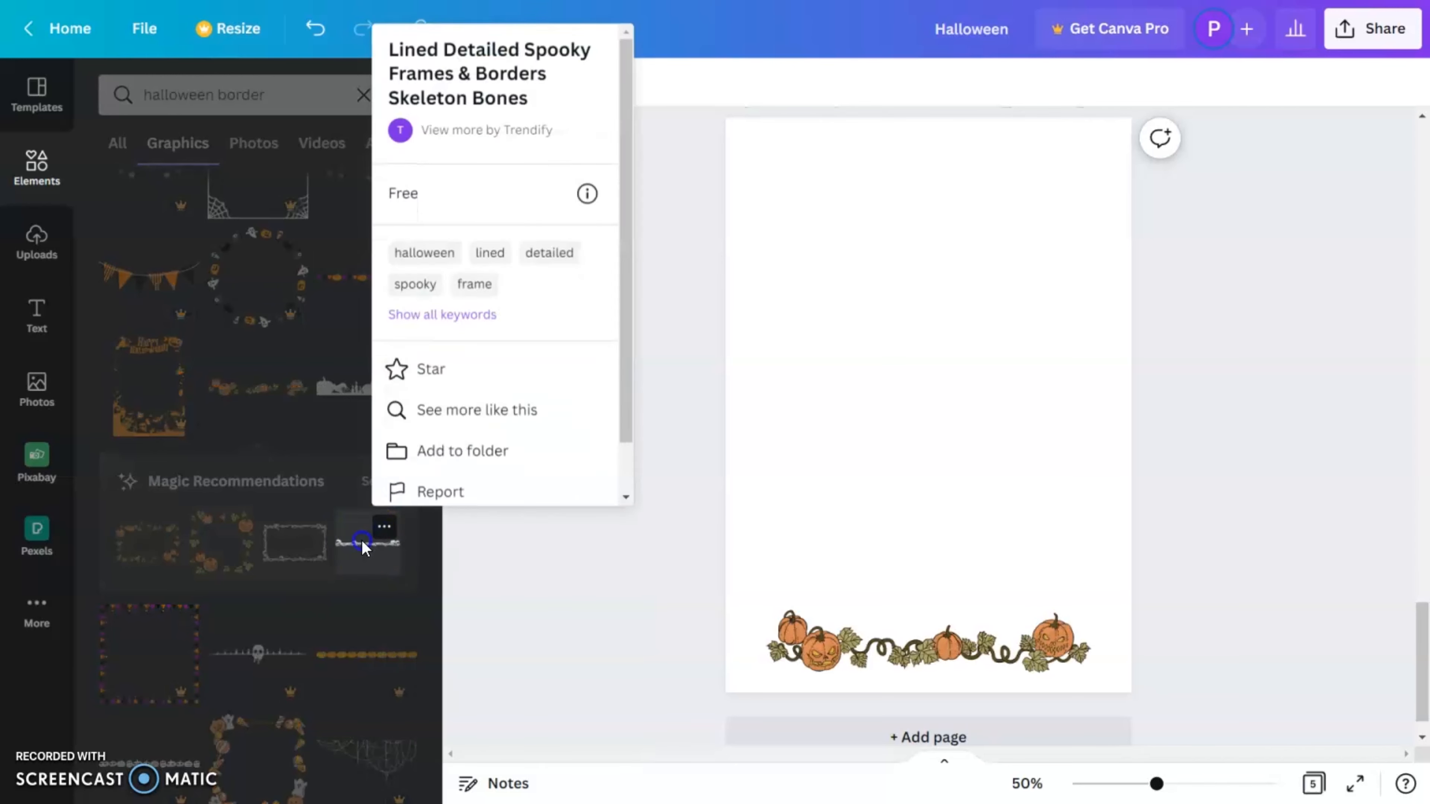
click(363, 548)
click(359, 549)
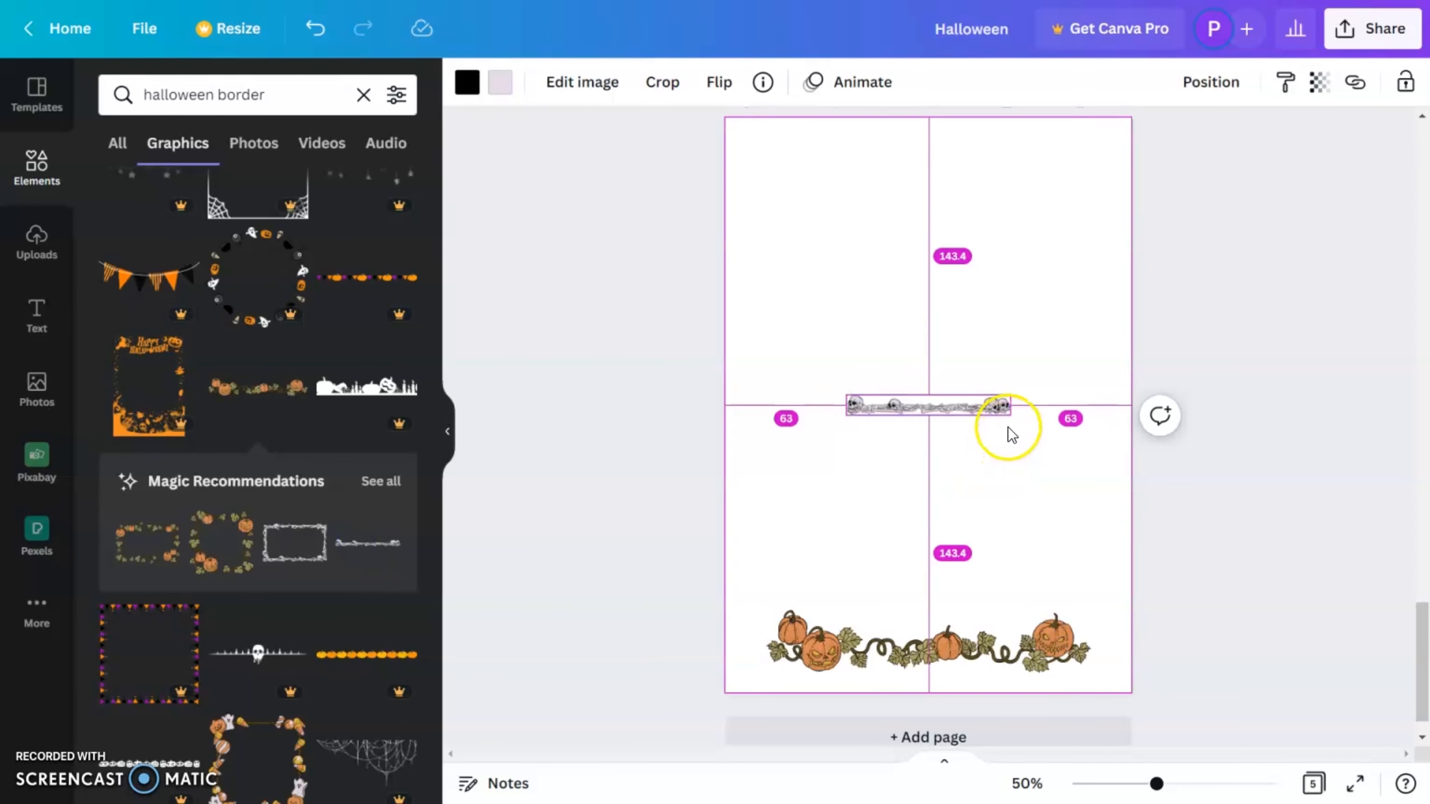
drag(1010, 416, 1085, 467)
drag(999, 409, 941, 192)
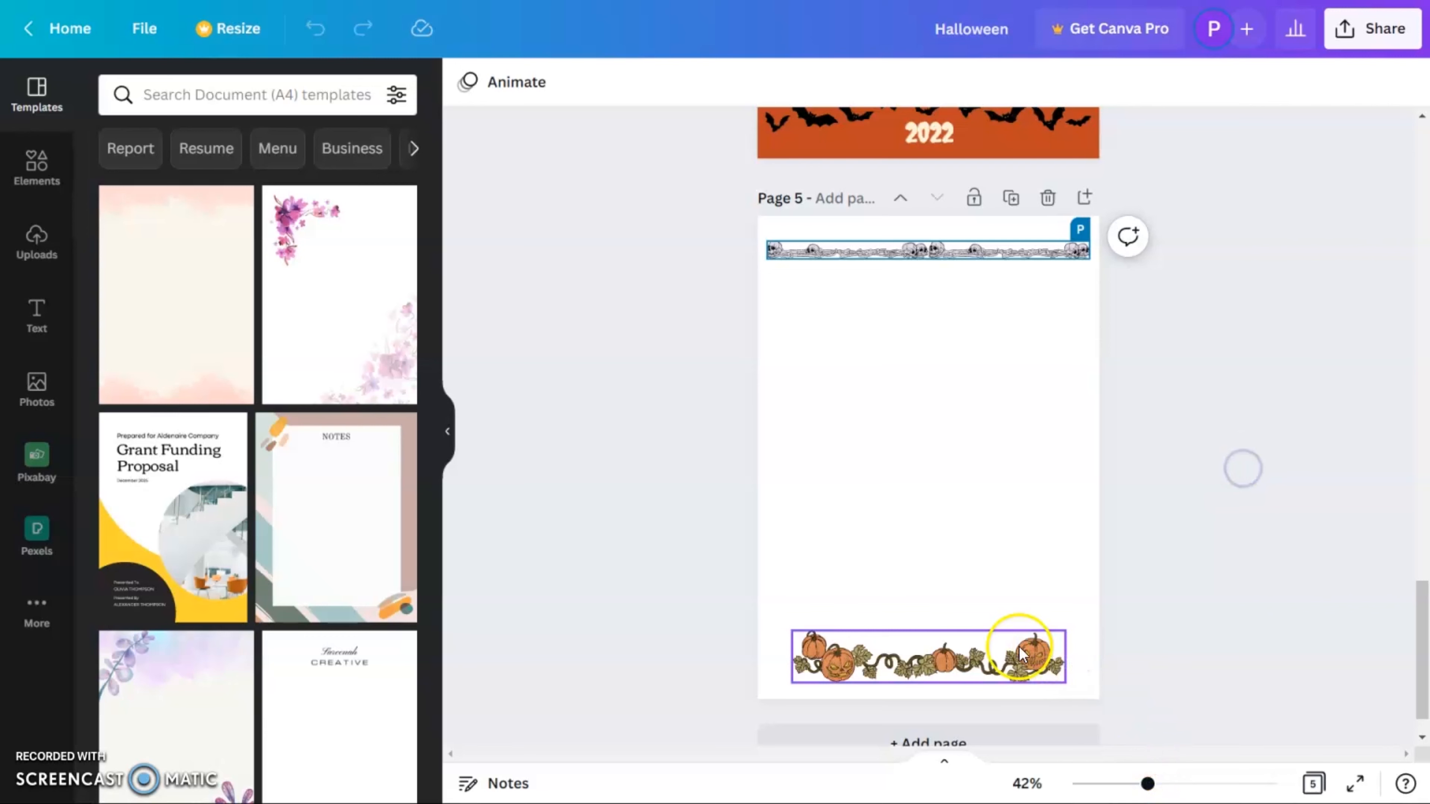
Widen the pumpkin vine border on page 5 and move the skeleton bones border slightly lower
click(1056, 680)
drag(1063, 683, 1079, 689)
drag(881, 254, 881, 287)
Copy the writing lines from page 4 and paste them onto page 5
scroll(1092, 271, up, 8)
click(1092, 272)
scroll(932, 424, down, 9)
click(933, 423)
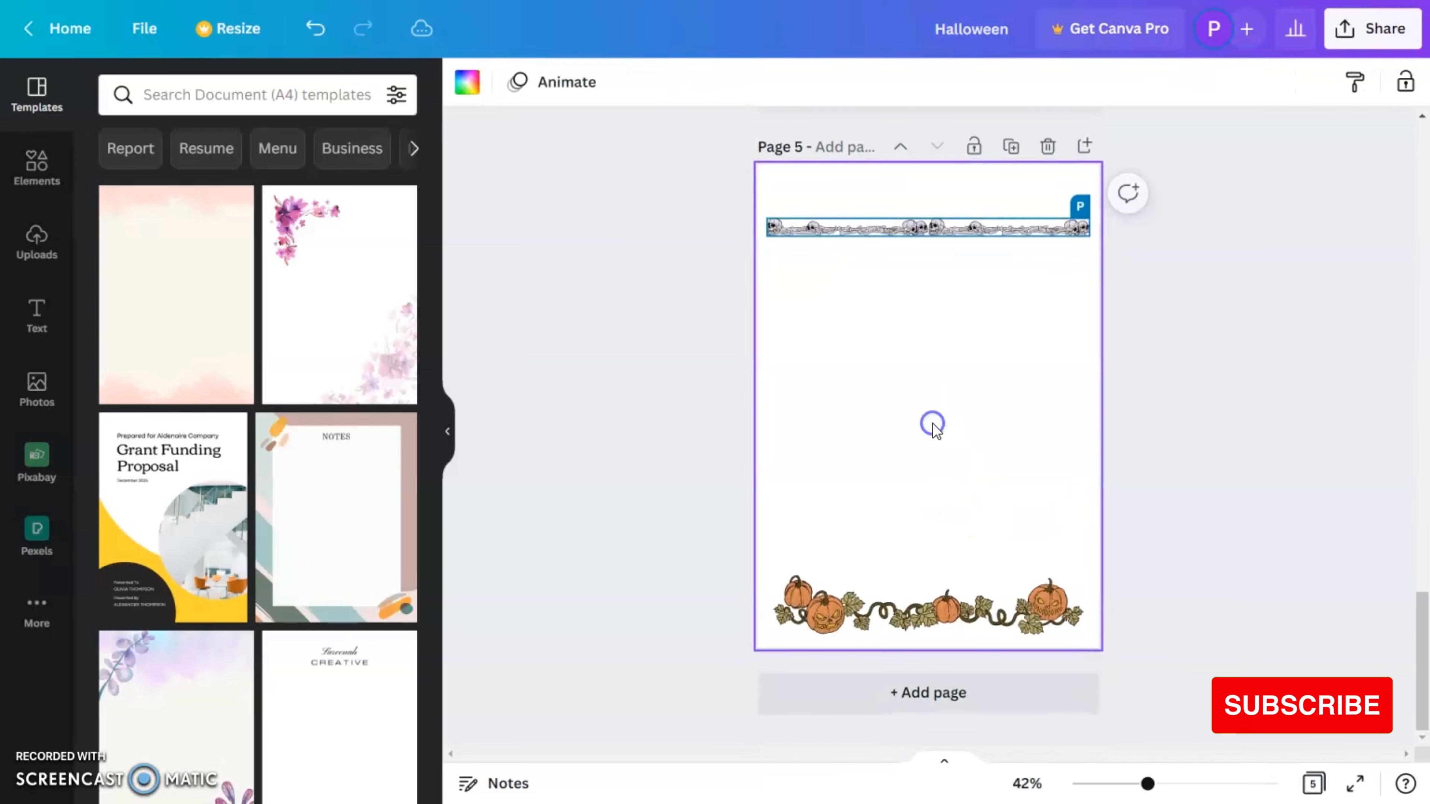
key(ctrl+v)
Try a different color on the skeleton bones border and undo it
click(848, 228)
click(496, 83)
click(229, 297)
key(ctrl+z)
click(1119, 435)
Fit the writing lines between the two borders on page 5 and add a duplicate line below the last one
drag(913, 564, 939, 273)
drag(961, 546, 961, 528)
click(962, 528)
key(ctrl+d)
drag(1049, 531, 1038, 557)
click(1165, 524)
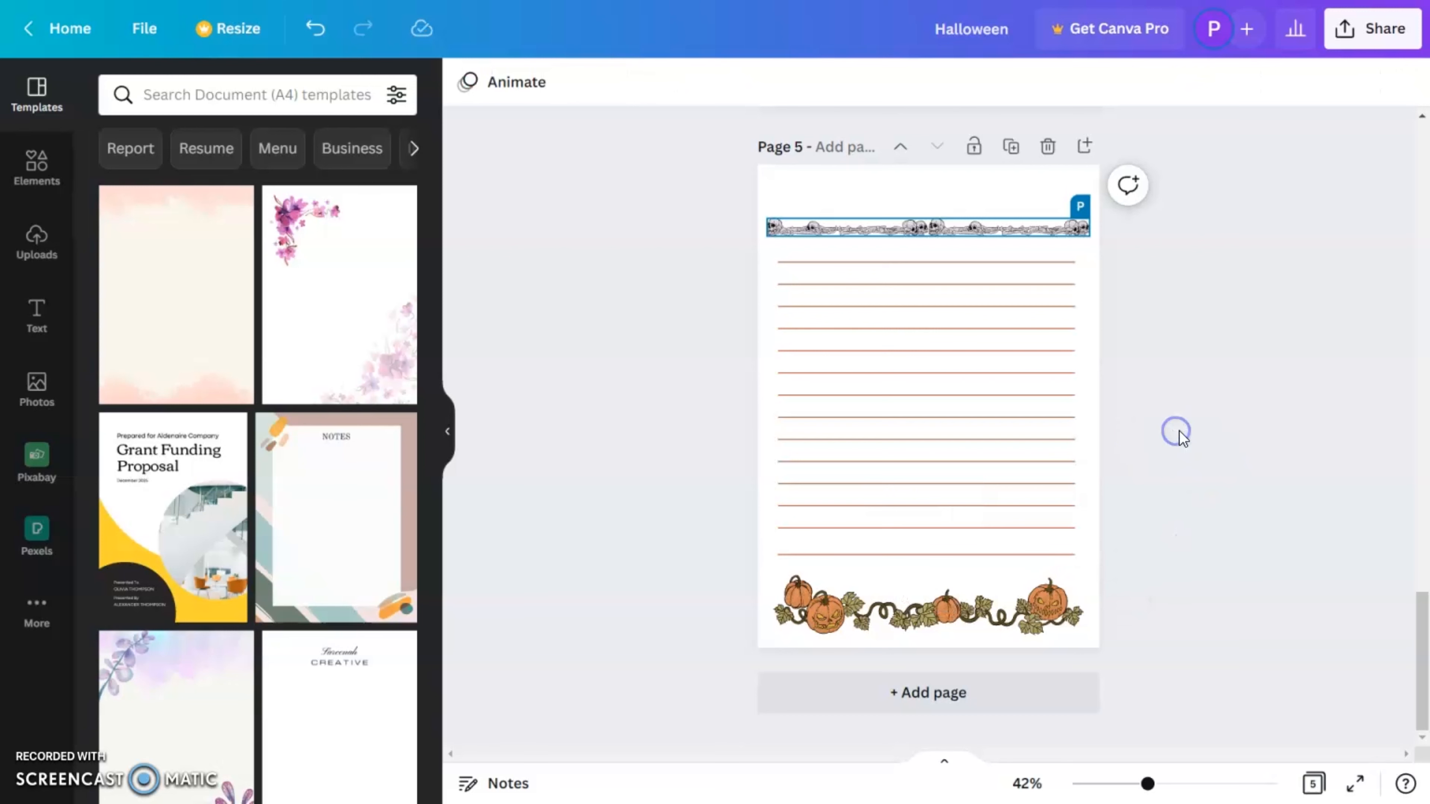
click(1187, 565)
Add a blank page 6 and search Pixabay for "Halloween"
click(1003, 698)
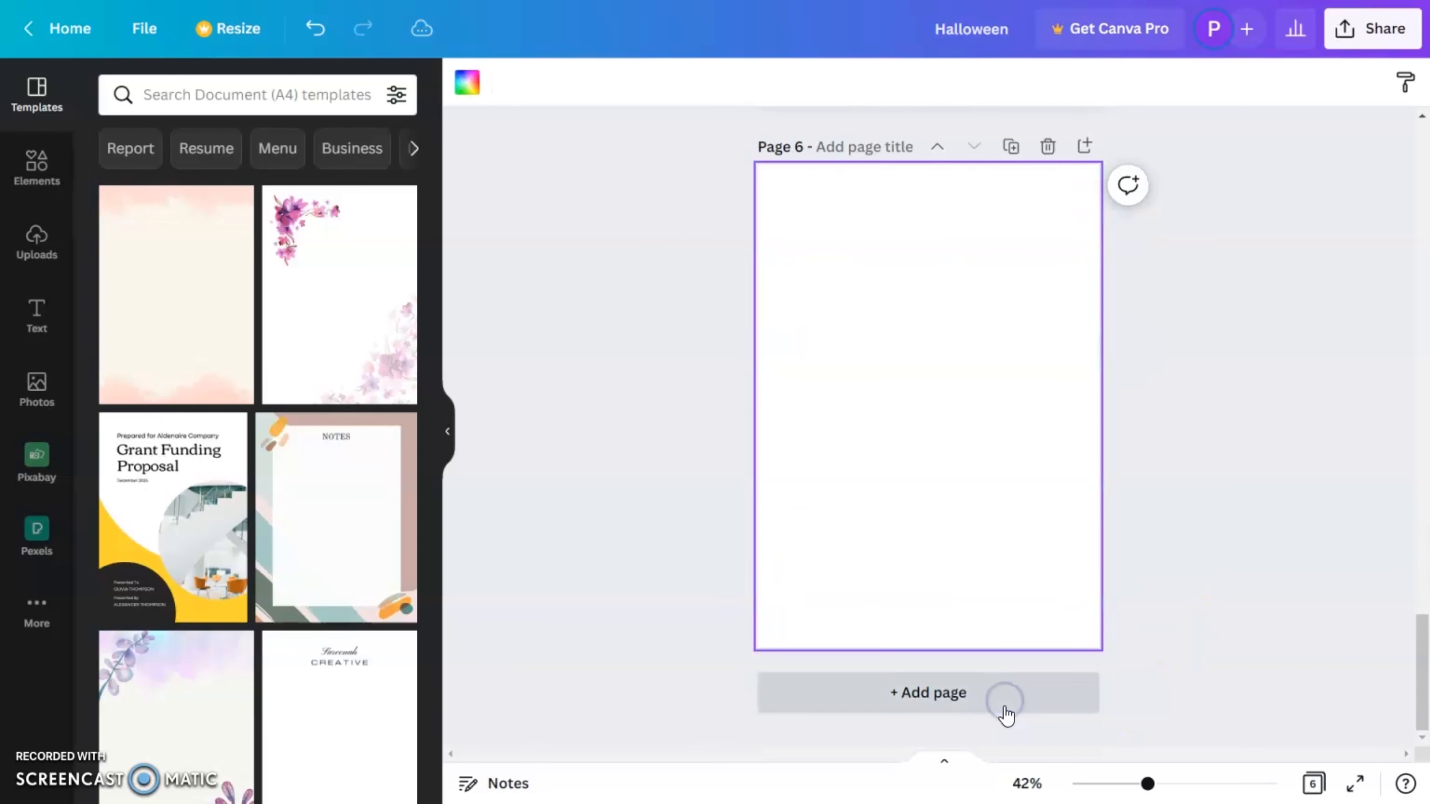
click(946, 486)
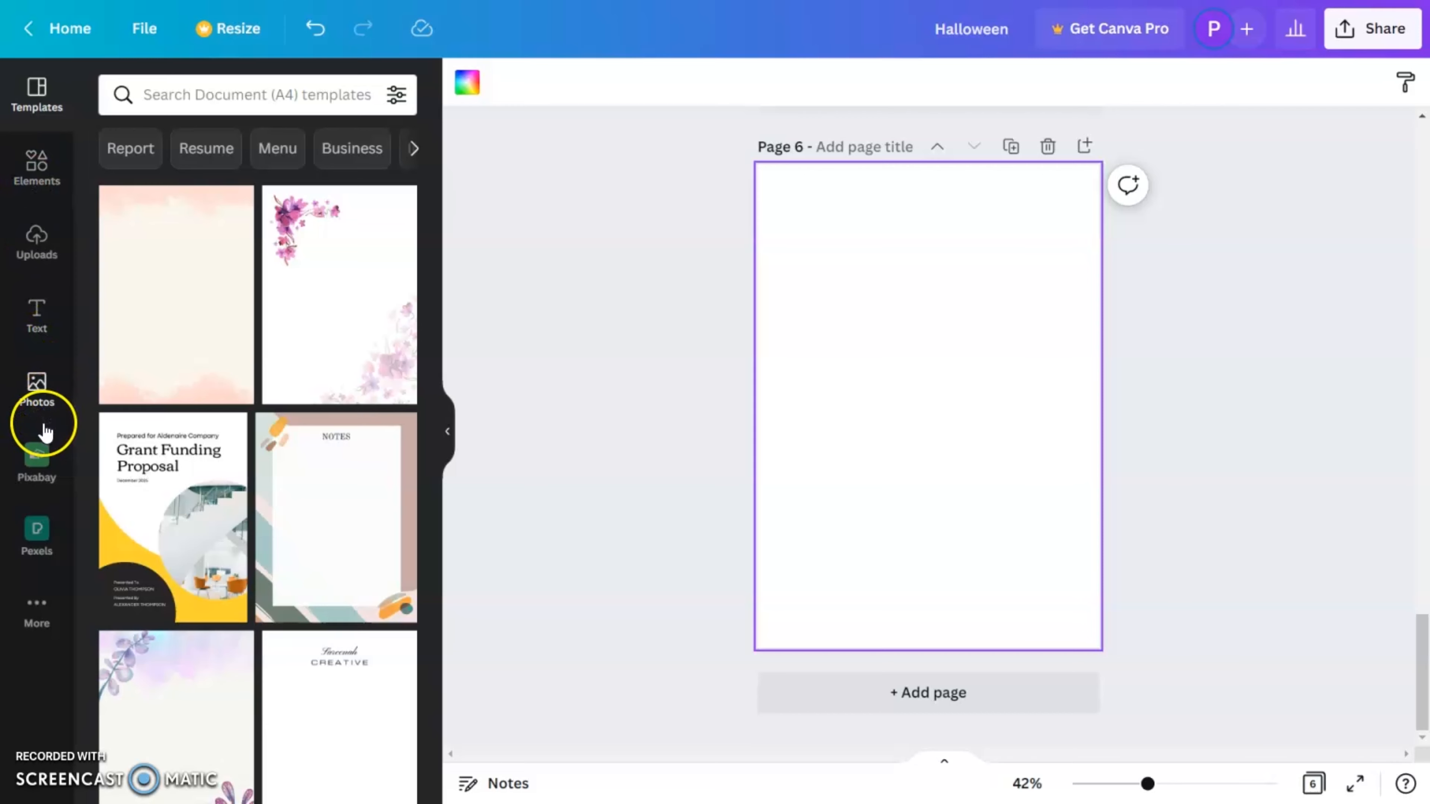
click(37, 451)
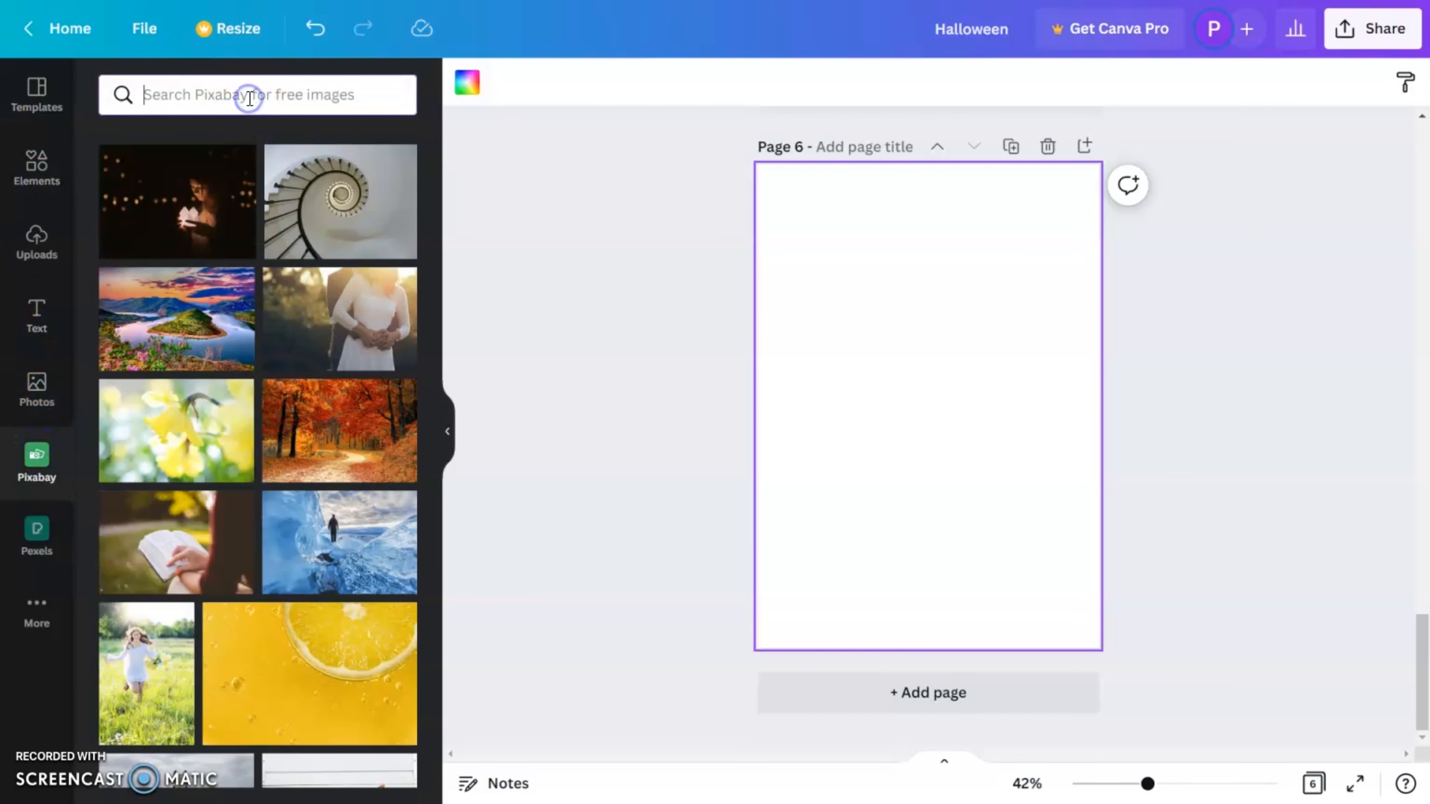
click(250, 98)
text(Halloween)
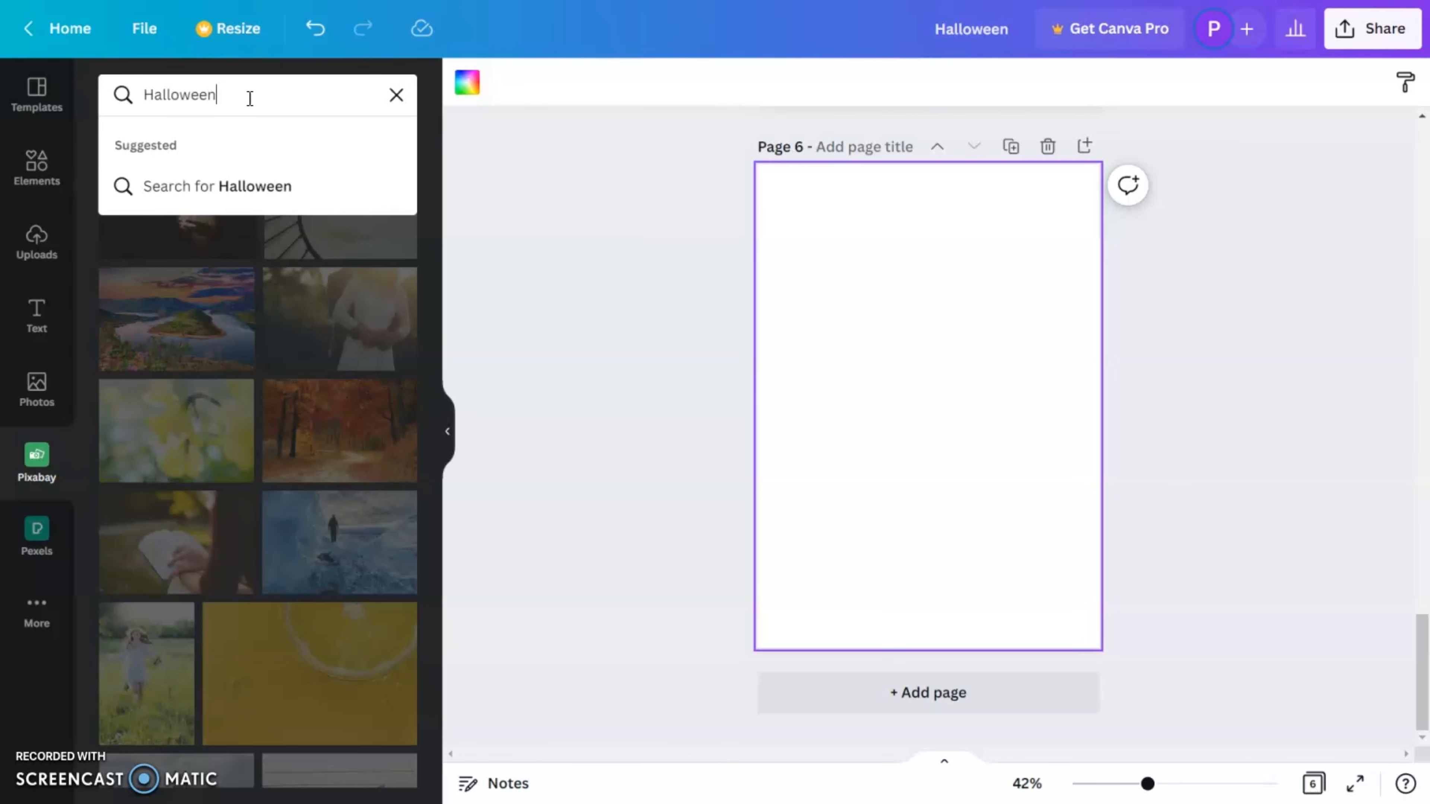
key(Return)
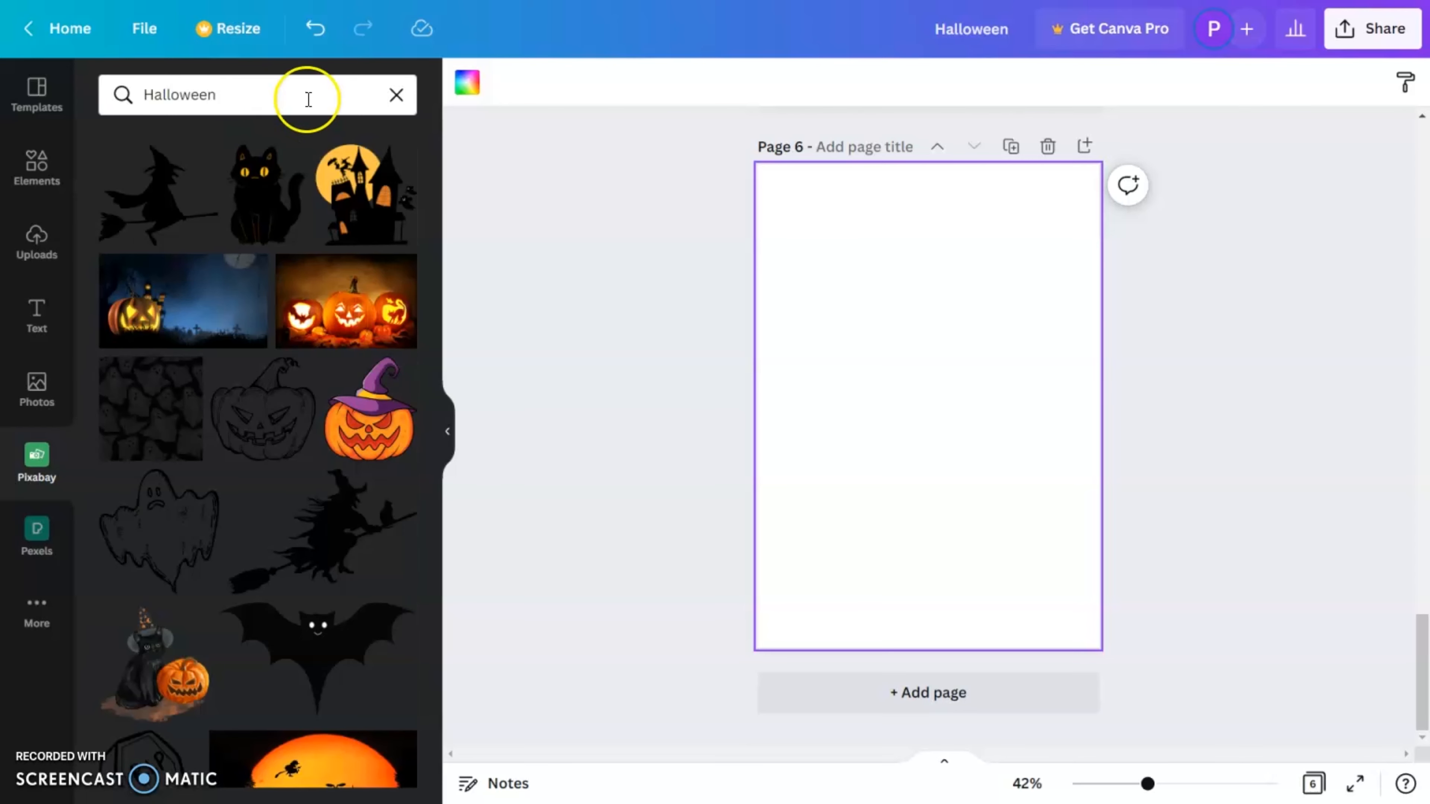
Add the haunted castle with the orange moon to page 6, shrink it into the lower-left corner, and flip it horizontally
click(364, 207)
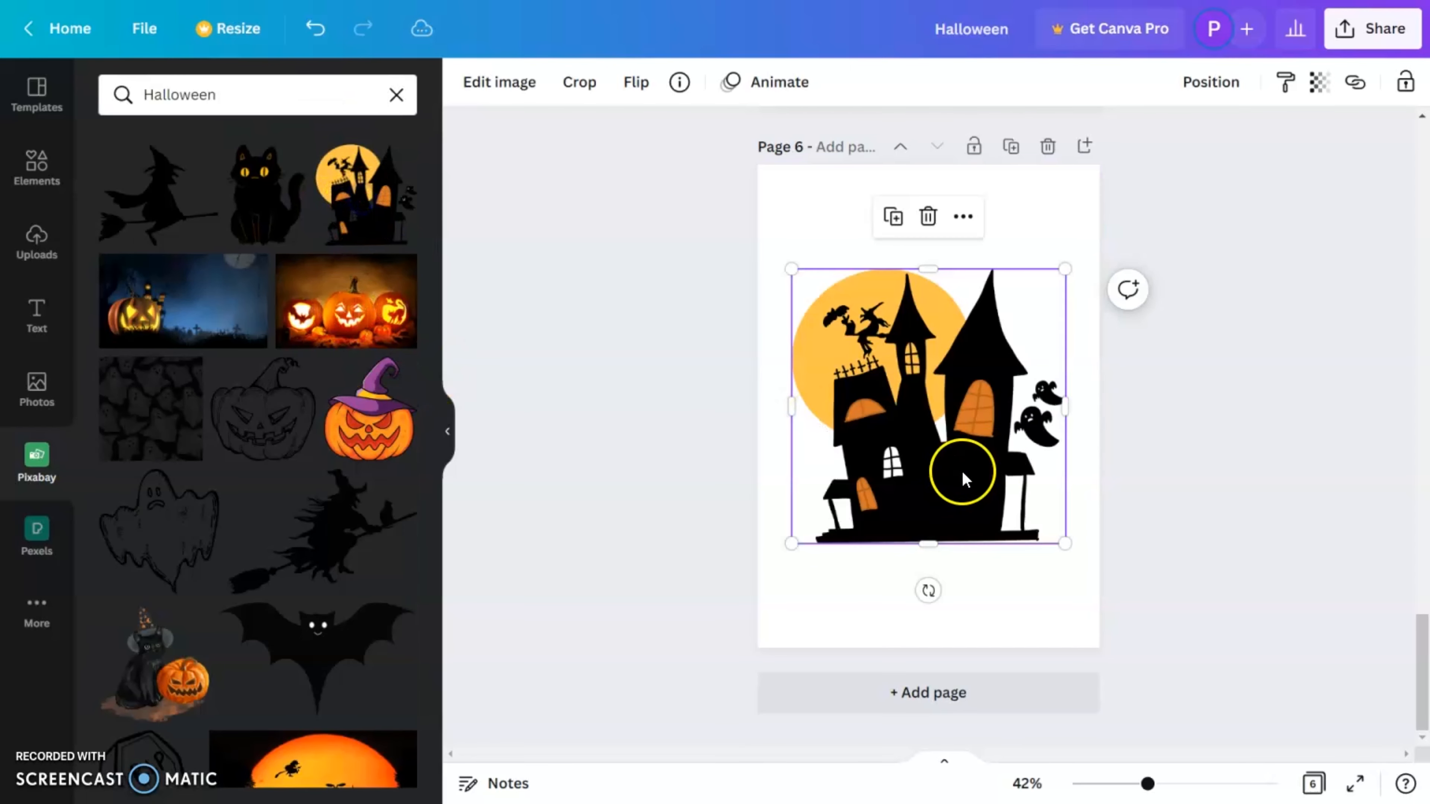
drag(1068, 271, 841, 565)
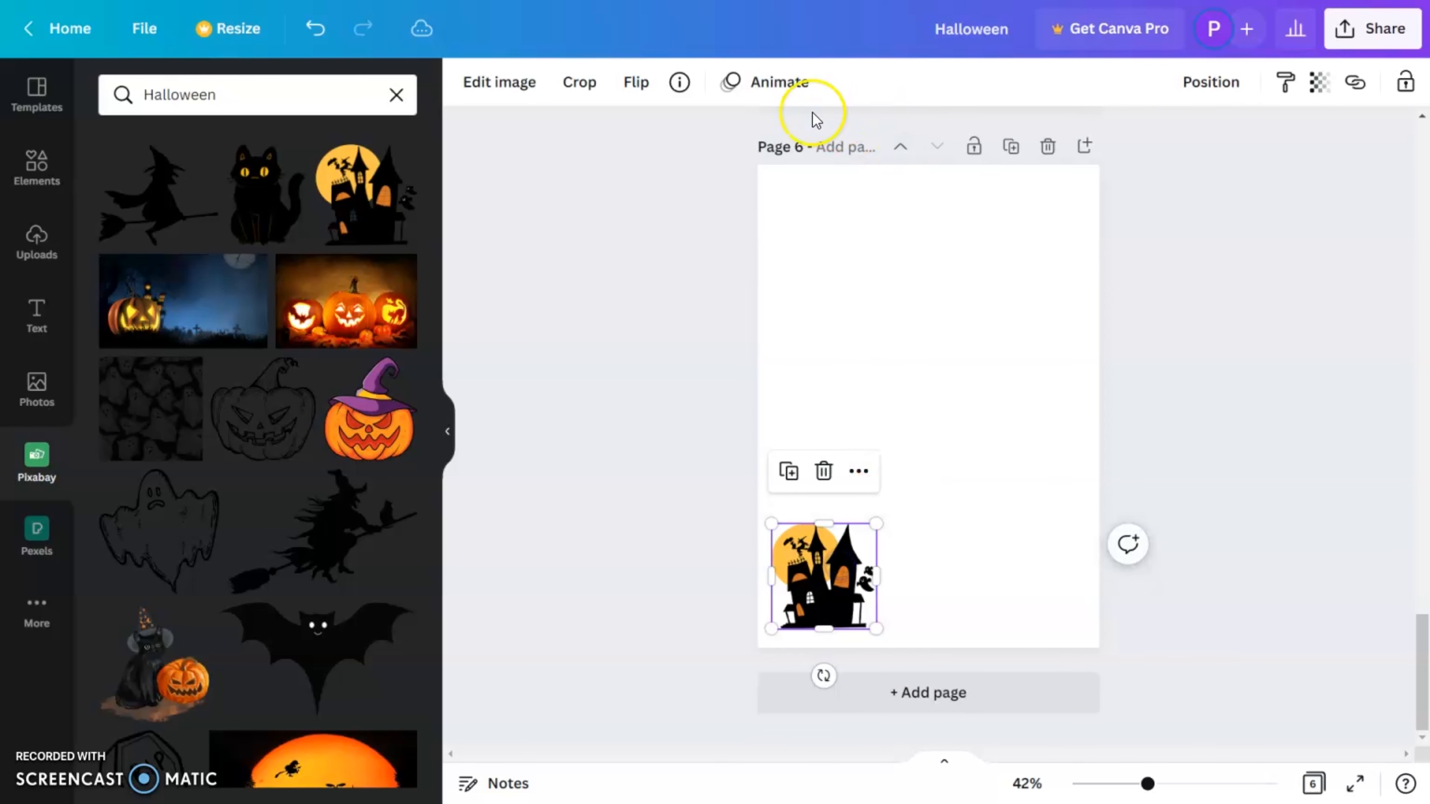
click(665, 90)
click(667, 131)
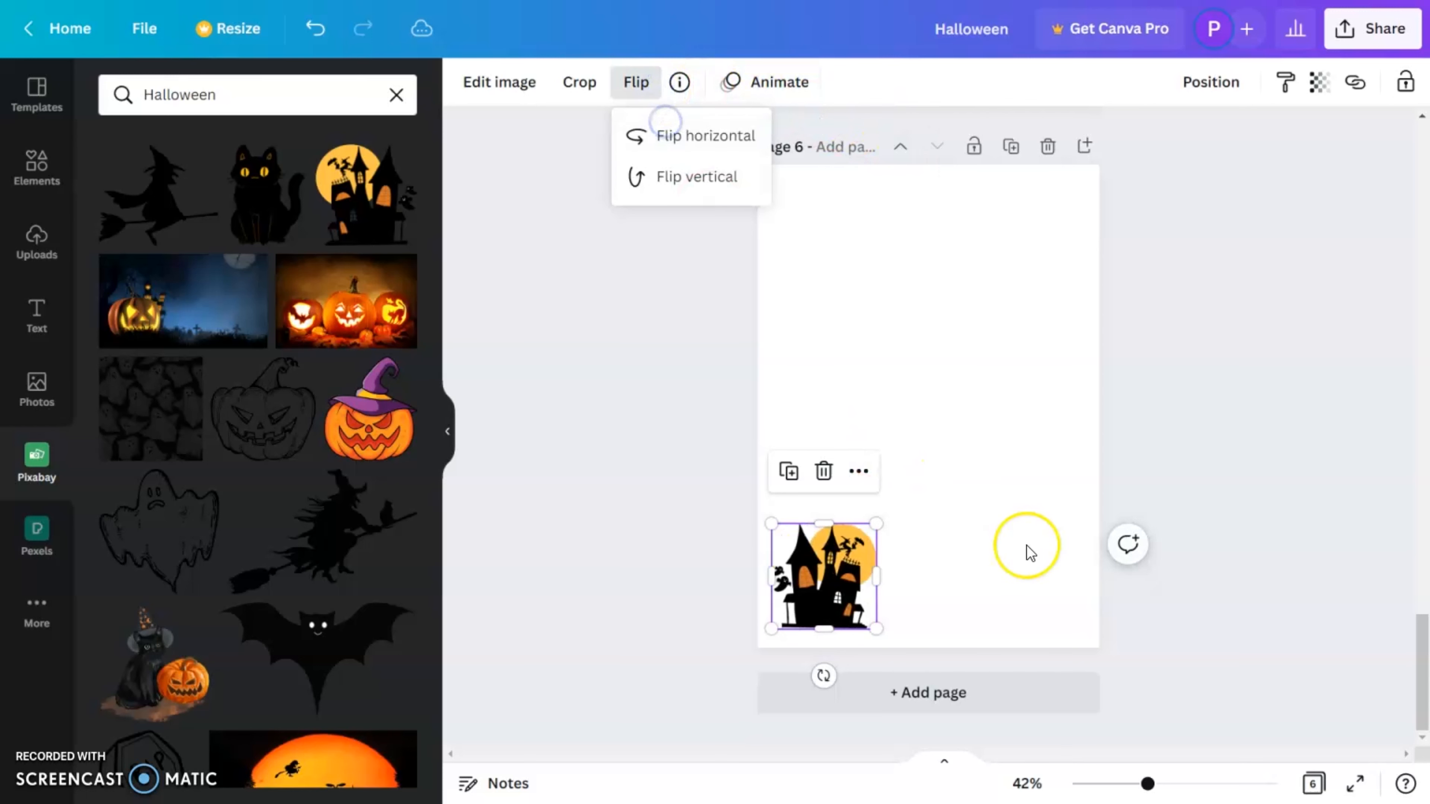
click(926, 539)
drag(816, 593, 809, 598)
click(966, 596)
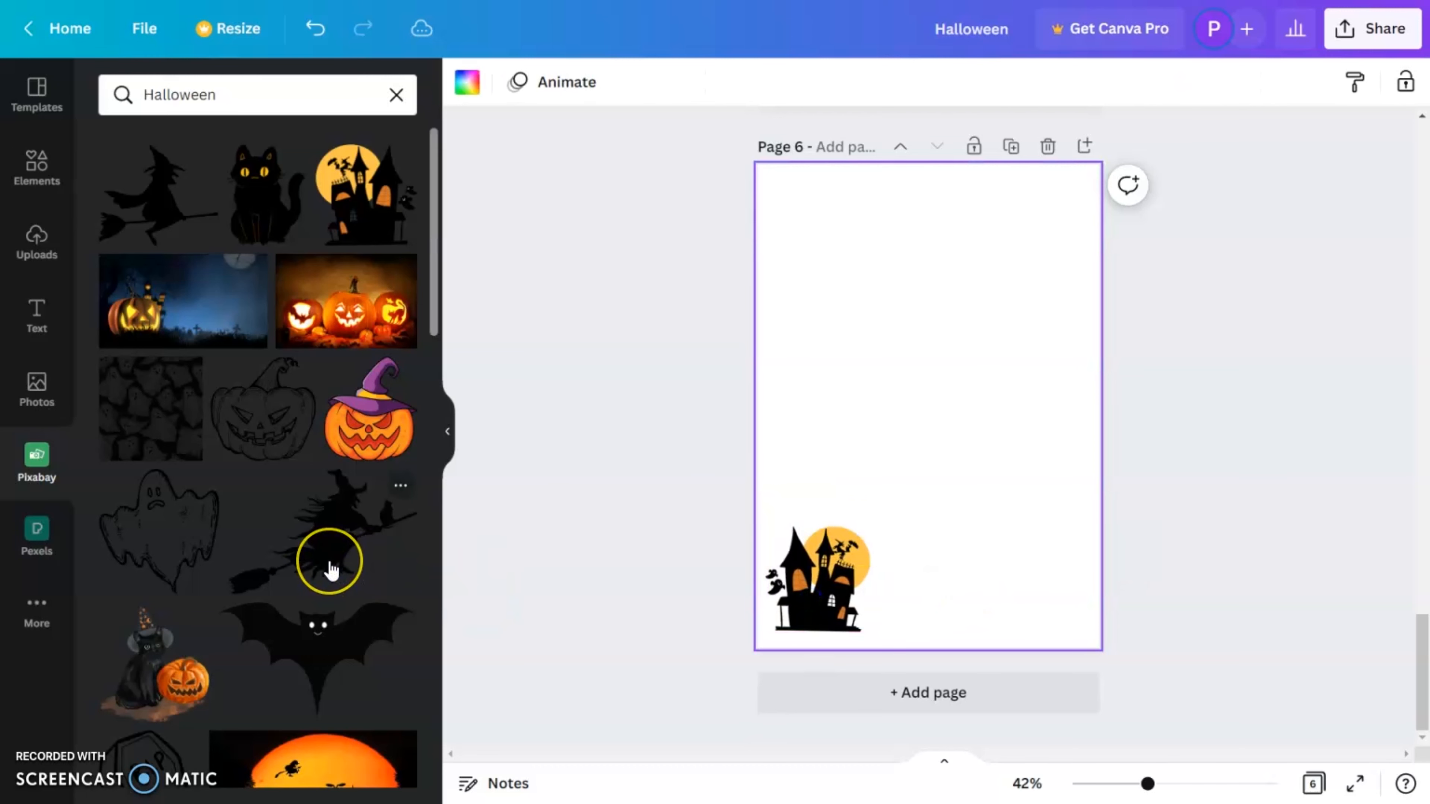
Add the floral spiderweb graphic from the Halloween results to page 6, shrink it and place it in the page's upper-right corner
scroll(331, 569, down, 15)
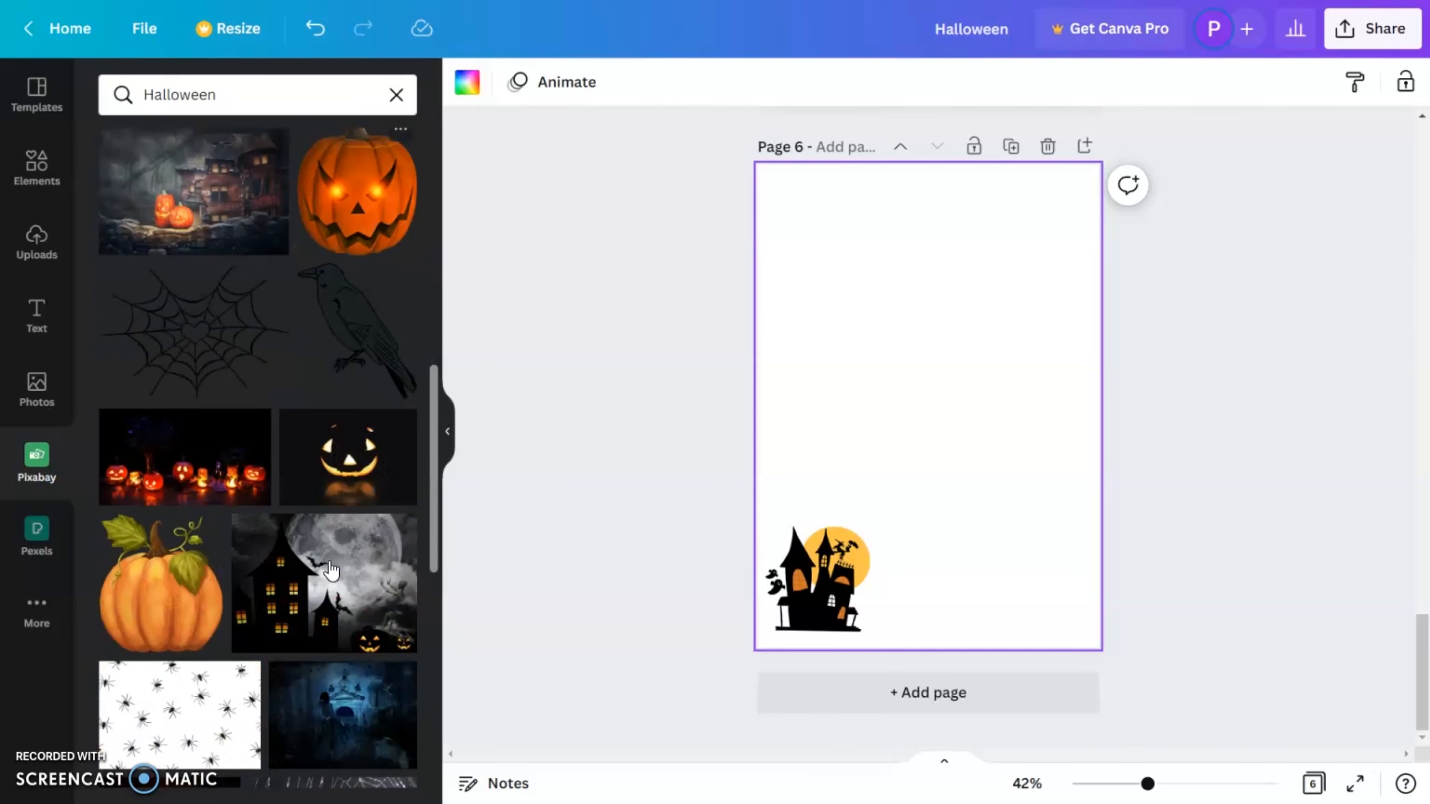
scroll(331, 569, down, 15)
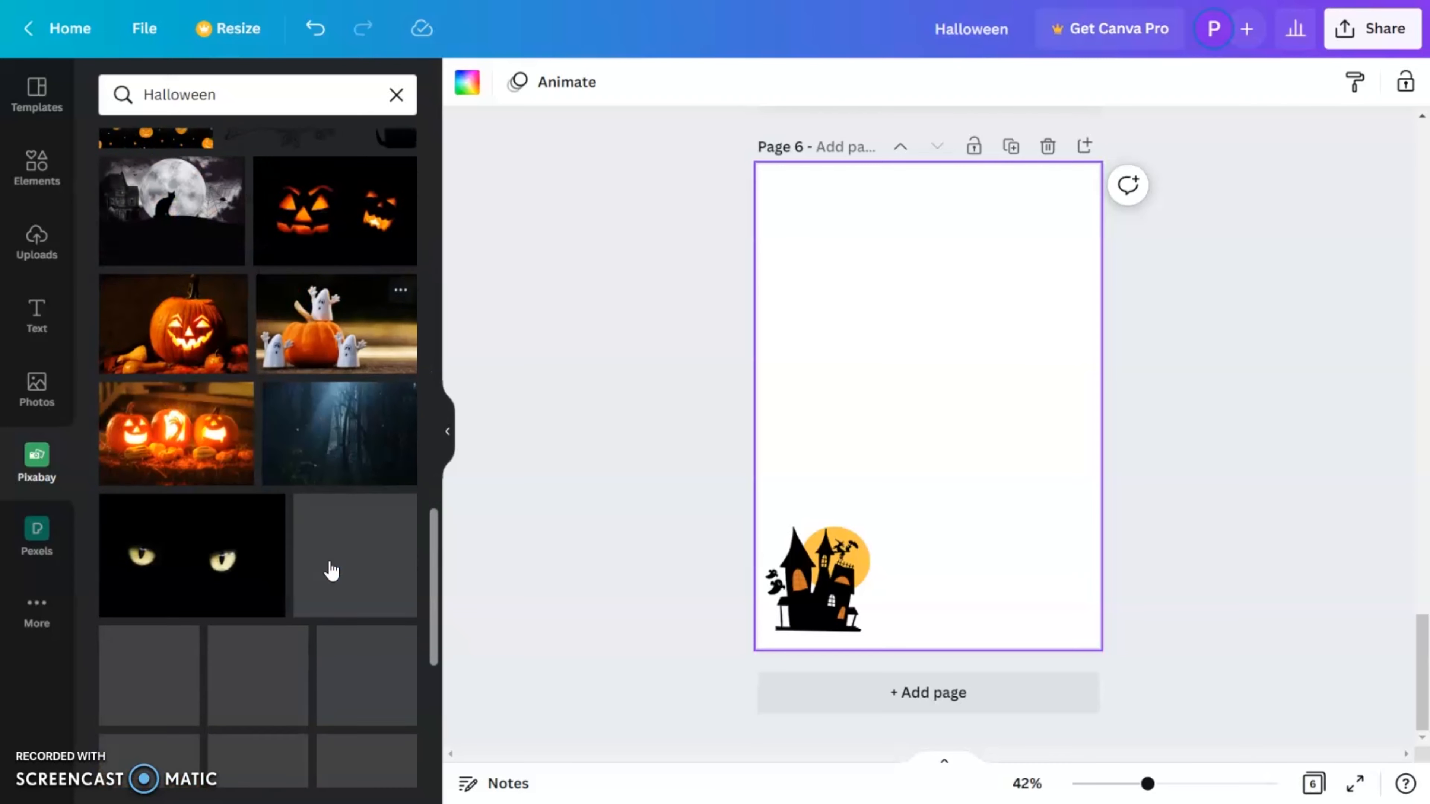
scroll(331, 569, down, 10)
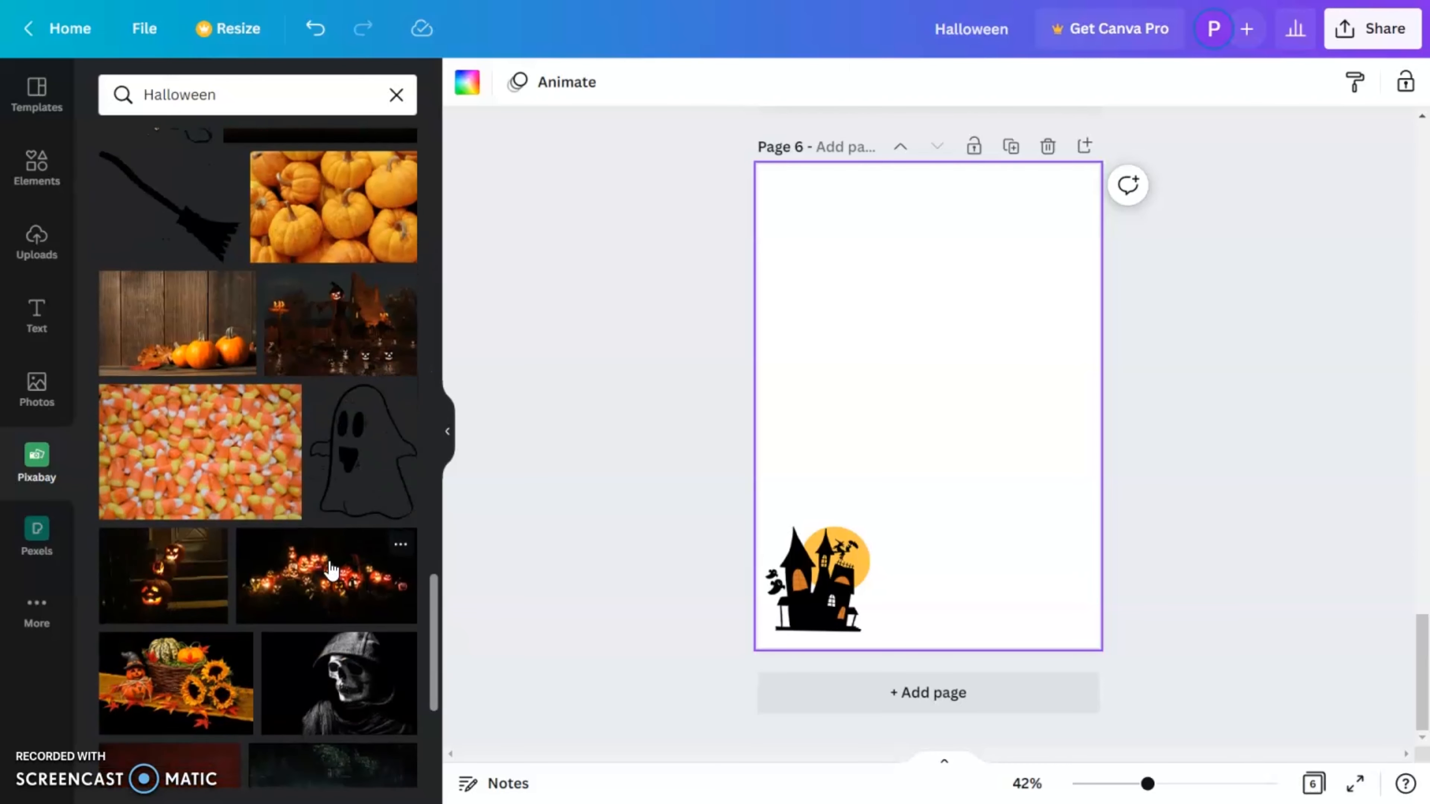
scroll(411, 600, up, 20)
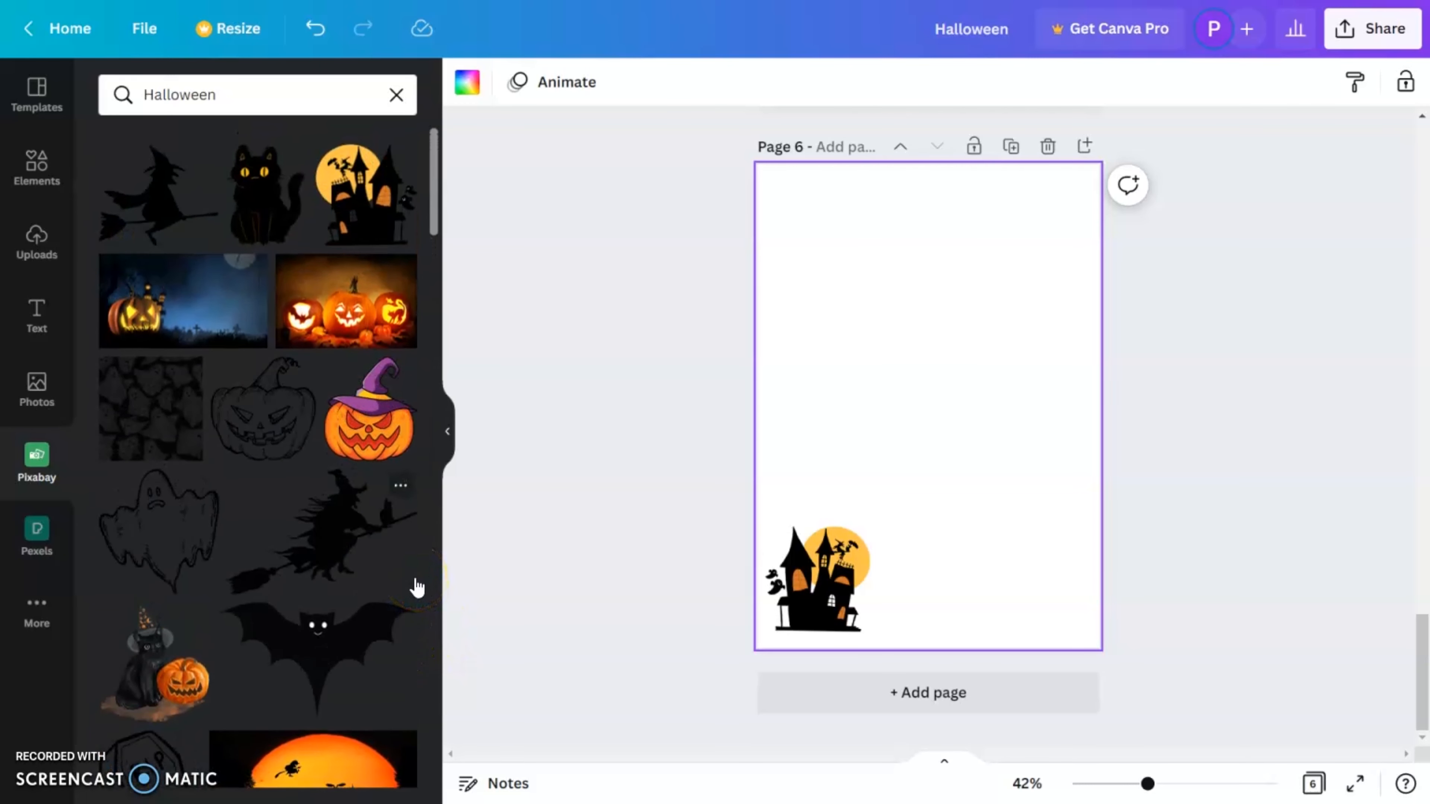
scroll(416, 587, down, 12)
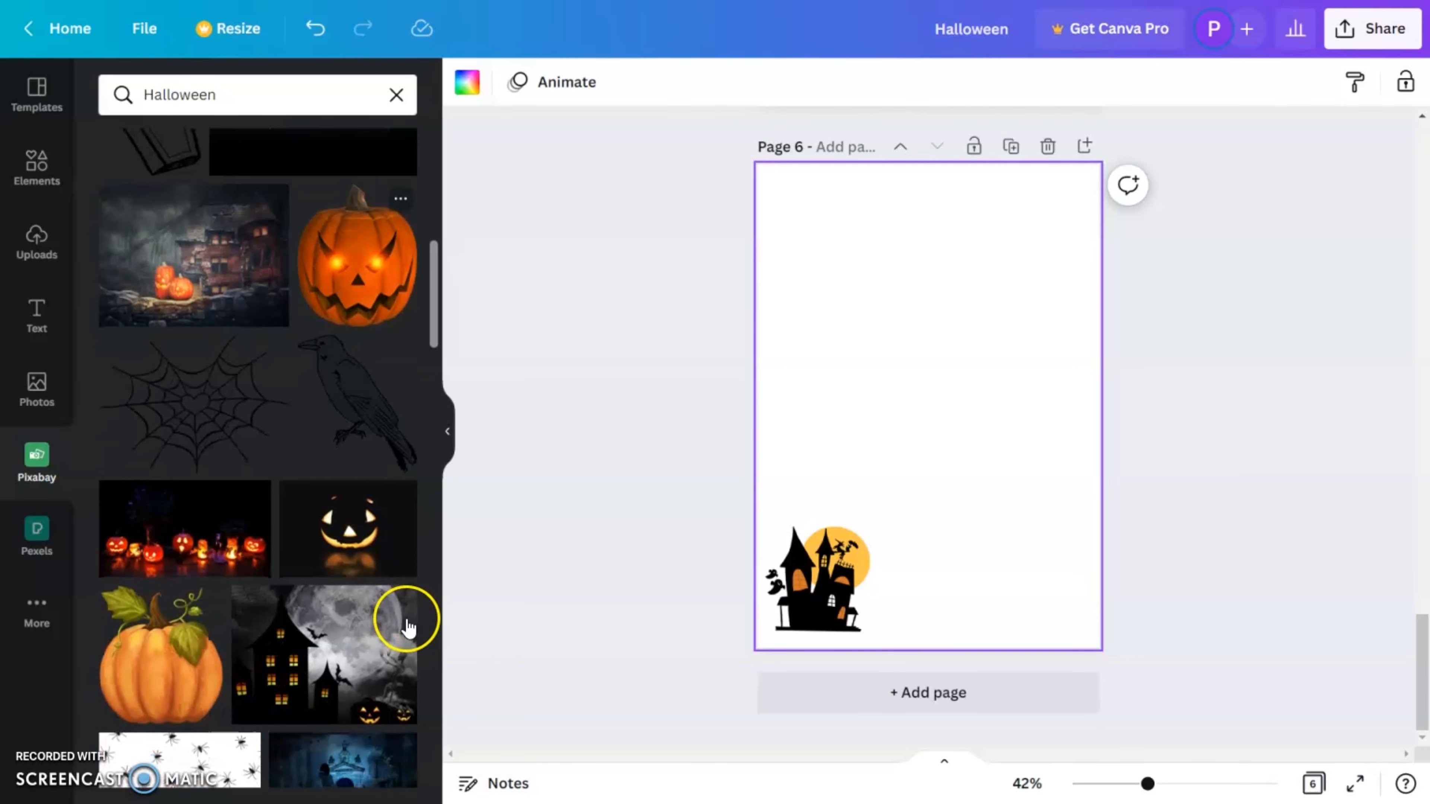
scroll(408, 627, down, 5)
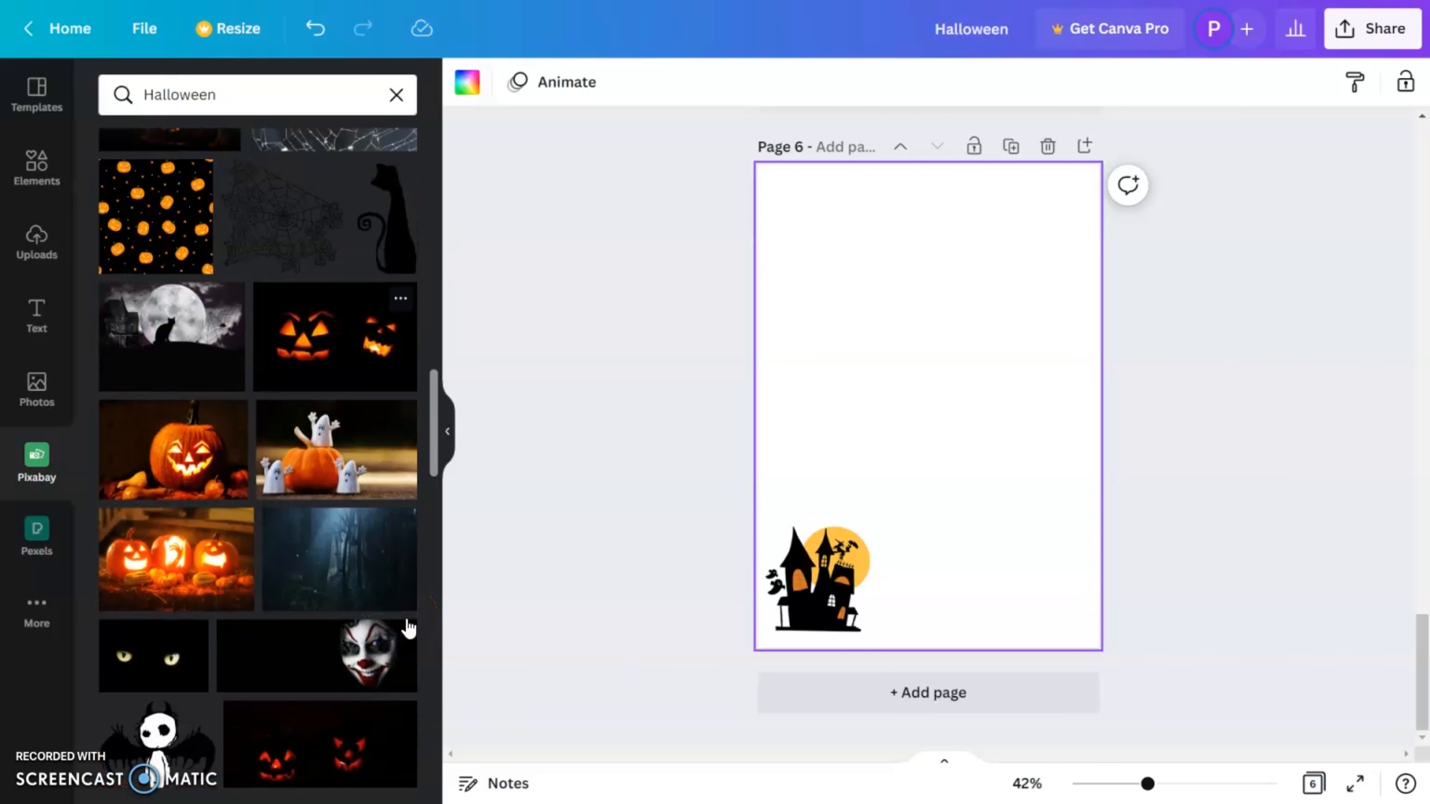
click(295, 255)
drag(1070, 542, 1037, 483)
drag(944, 532, 837, 450)
drag(918, 382, 1040, 243)
drag(1015, 409, 1041, 345)
drag(1038, 272, 1066, 249)
click(1177, 370)
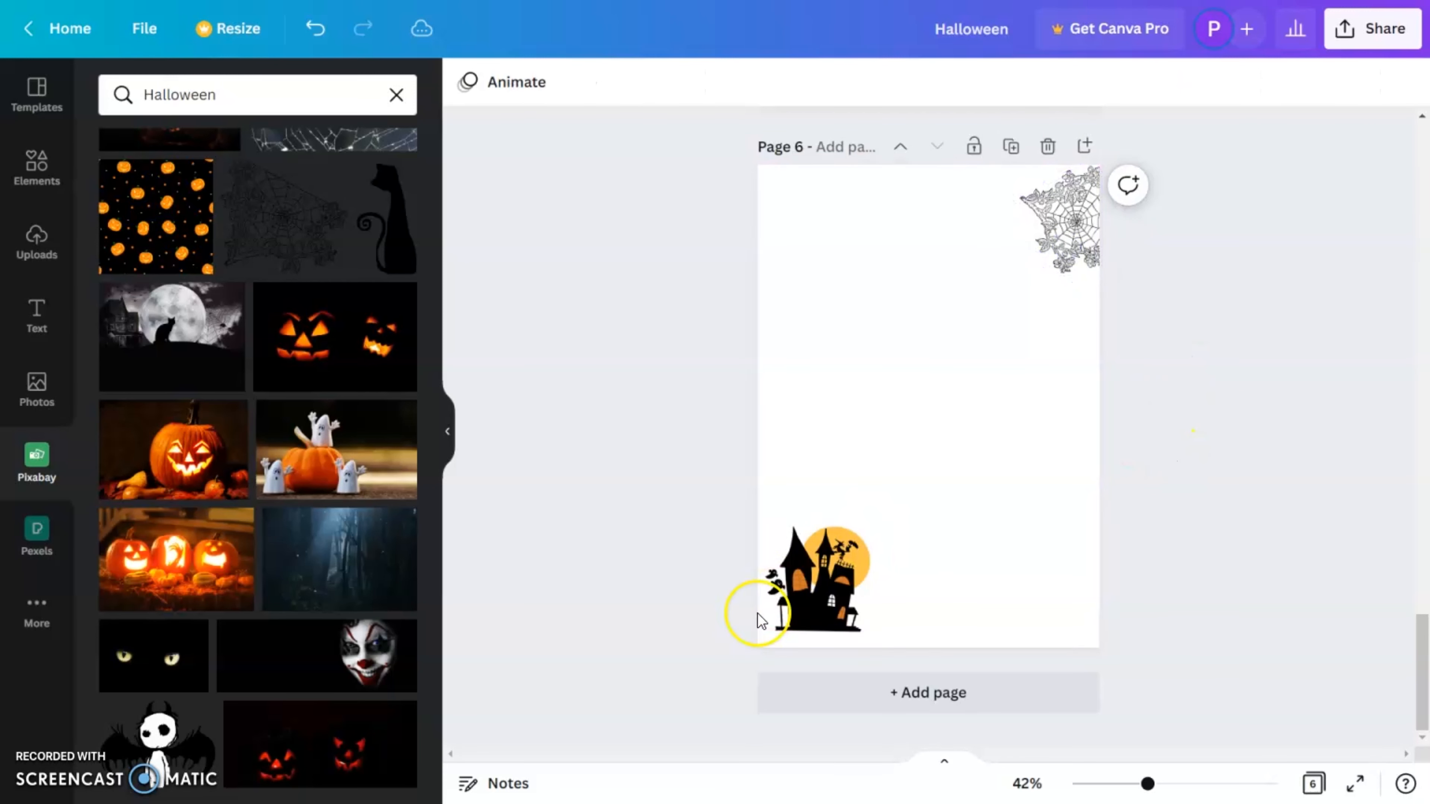
Add a square stretched into a black strip across the bottom of page 6, and nudge the spiderweb up into its corner
click(51, 169)
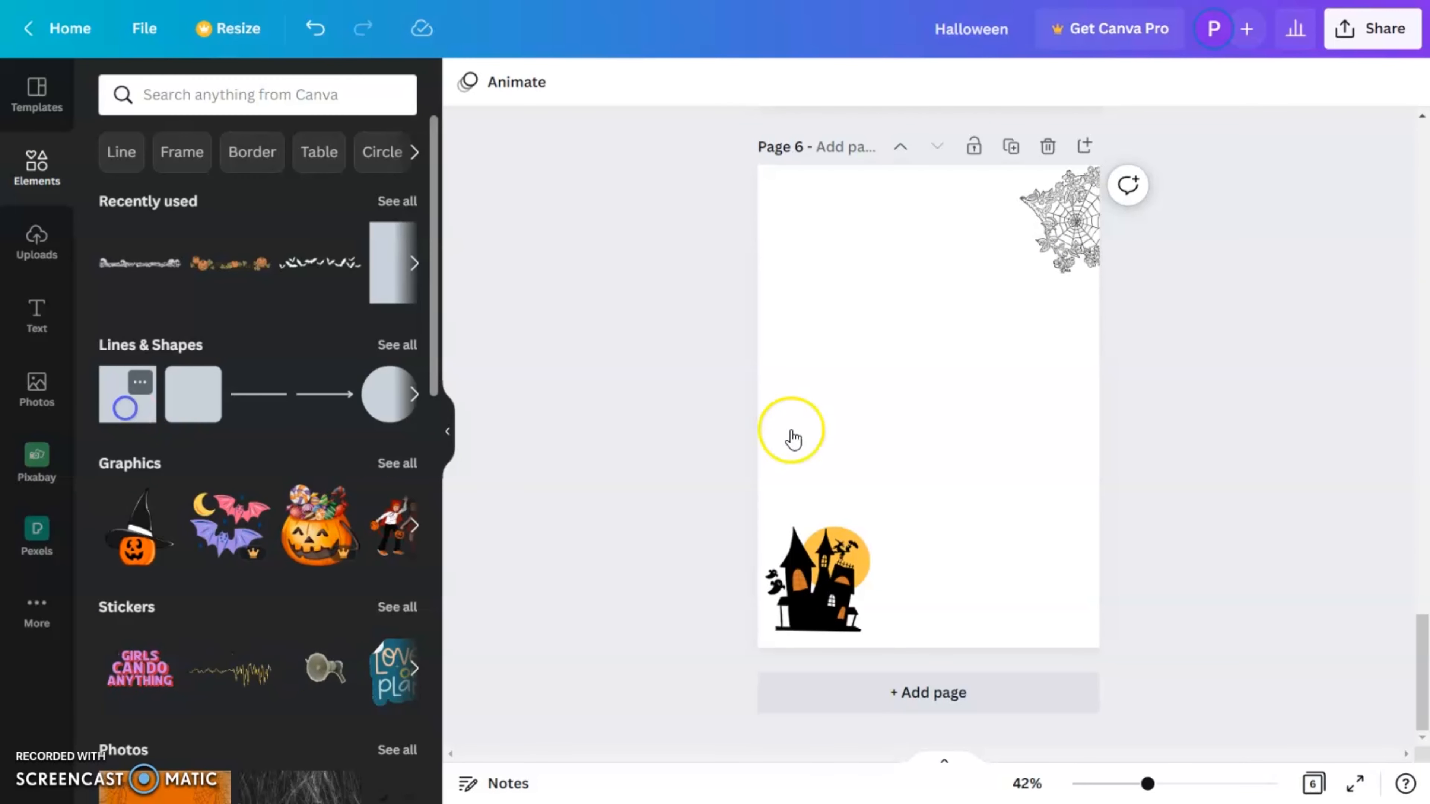
drag(793, 438, 891, 488)
click(1083, 389)
drag(963, 403, 845, 608)
drag(808, 563, 1101, 645)
click(990, 638)
drag(1089, 258, 1094, 229)
Paste the orange writing lines onto page 6, move them up near the page's top edge and group them
click(1030, 394)
key(ctrl+v)
drag(961, 446, 961, 348)
click(1245, 82)
click(1168, 82)
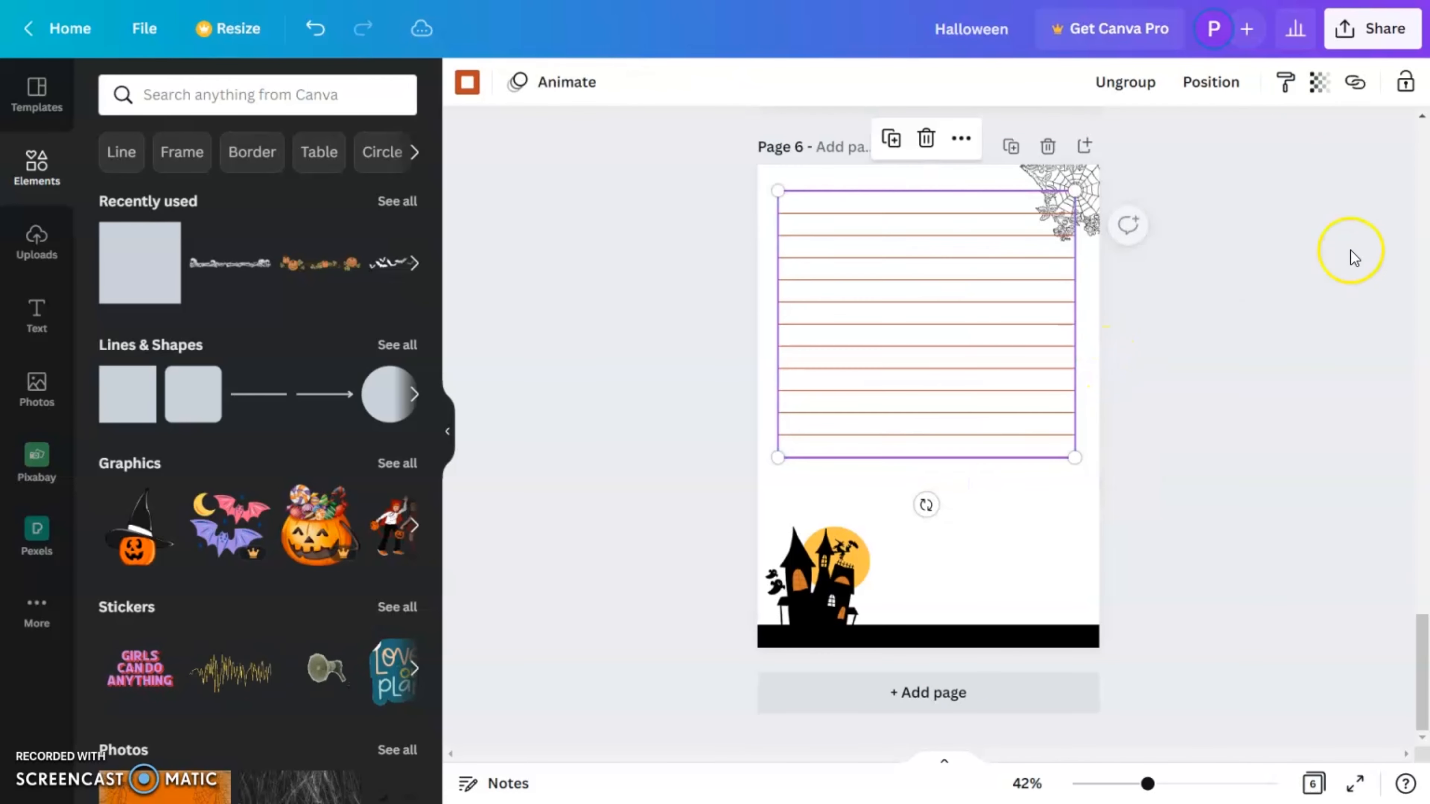
Duplicate the lowest writing line repeatedly to extend the lines down to the black strip on page 6
right_click(990, 434)
click(1076, 568)
click(1027, 535)
click(1028, 501)
key(ctrl+d)
drag(992, 527, 993, 555)
key(ctrl+d)
key(ctrl+d)
Pull back the end of the writing line that runs into the spiderweb and bring the haunted castle to the front
click(1058, 213)
drag(1076, 213, 1050, 235)
right_click(818, 563)
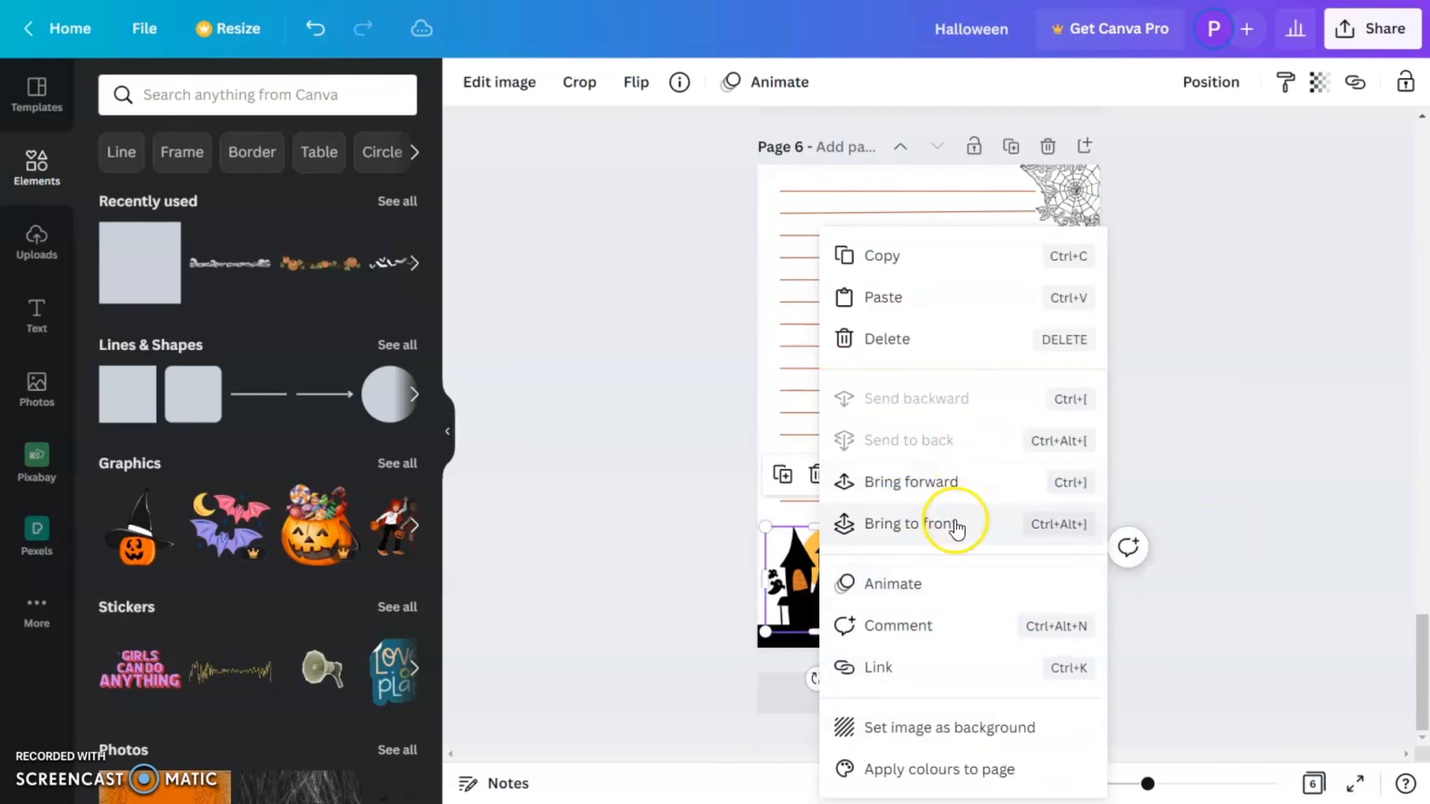
click(951, 521)
click(1208, 358)
Select all writing lines on page 6 and space them evenly in the vertical direction
drag(984, 178, 957, 614)
click(1248, 82)
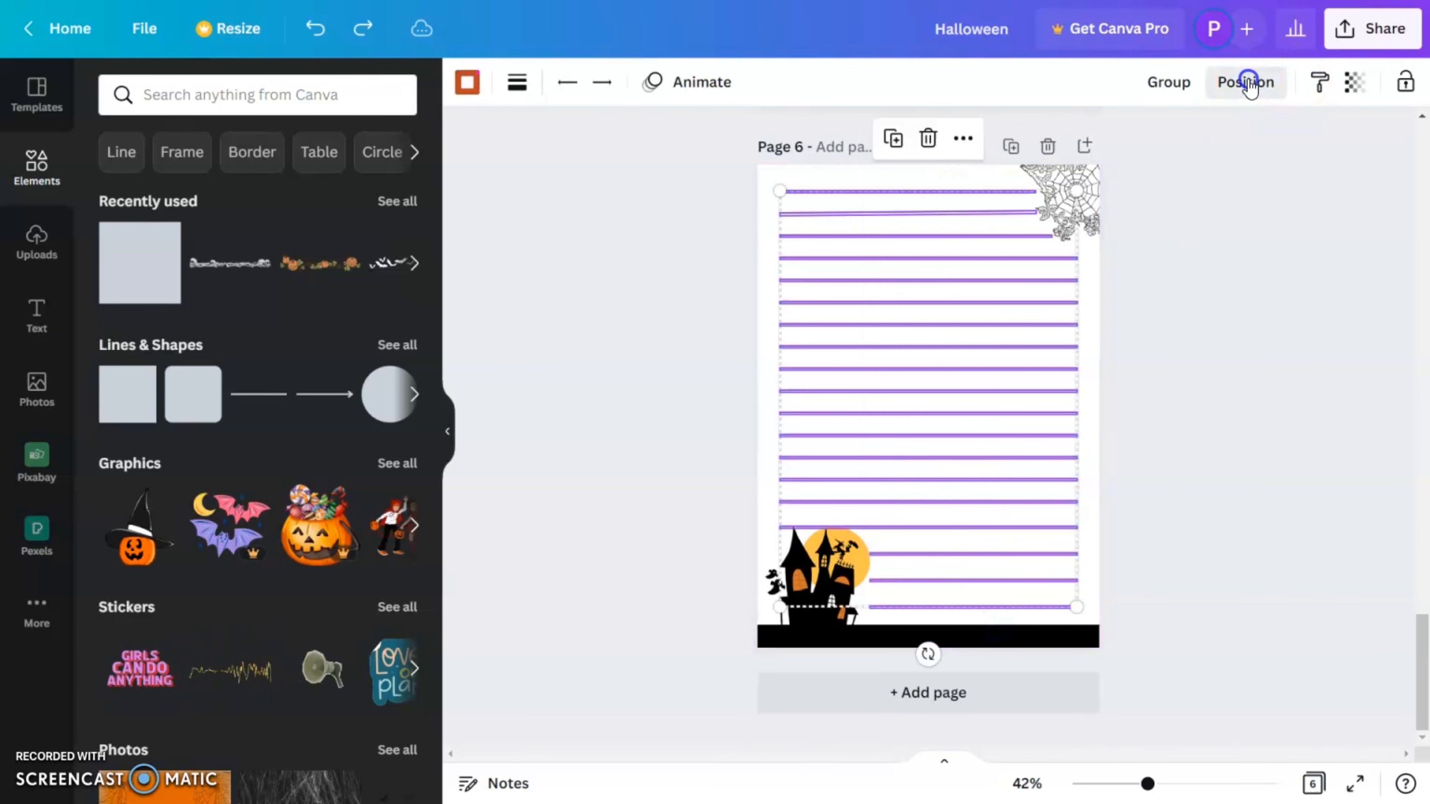
click(1084, 458)
click(1212, 530)
click(939, 191)
click(1261, 374)
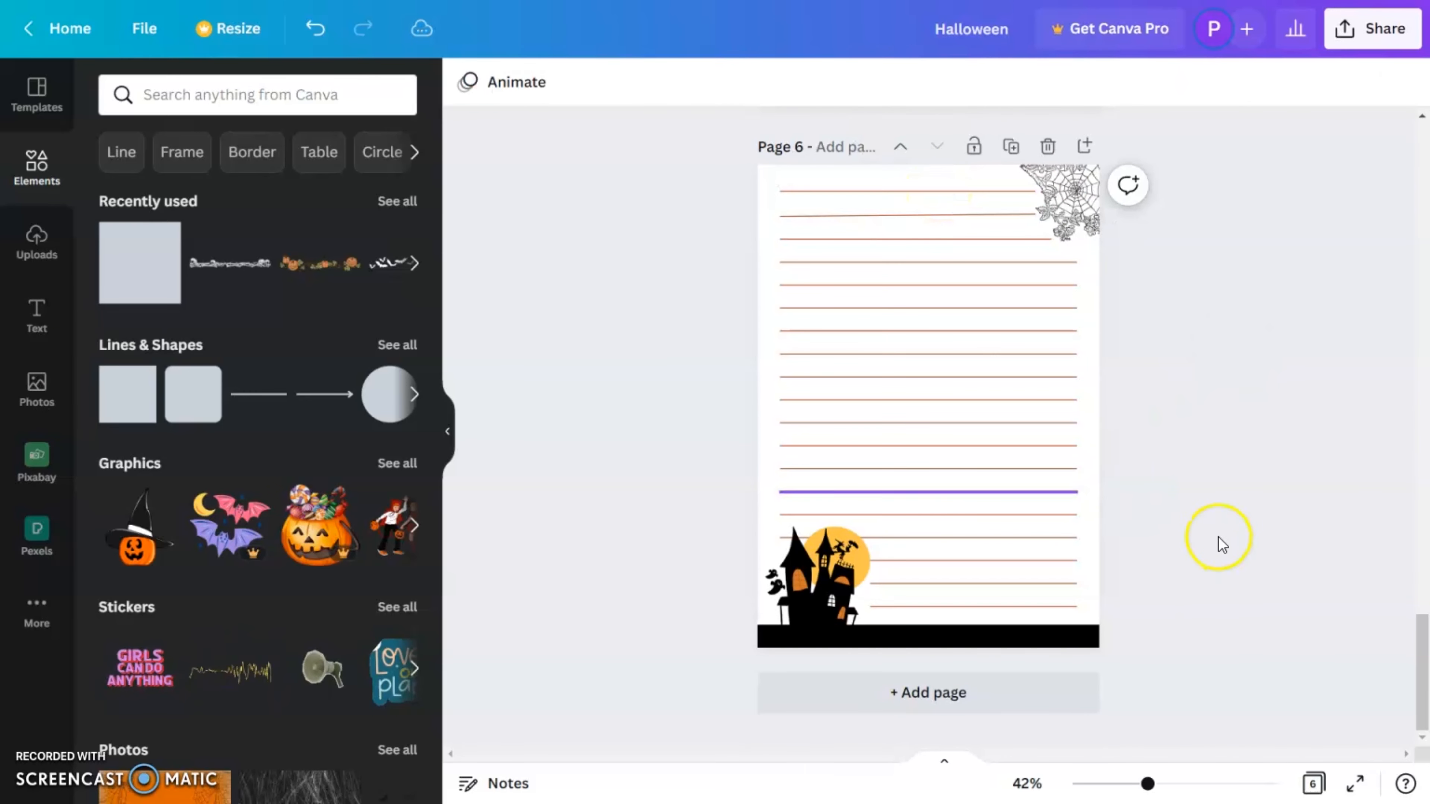
Add the flying bats border across the top of page 6, sized to fit beside the spiderweb, and remove the top writing line
click(394, 260)
drag(1092, 431, 1016, 241)
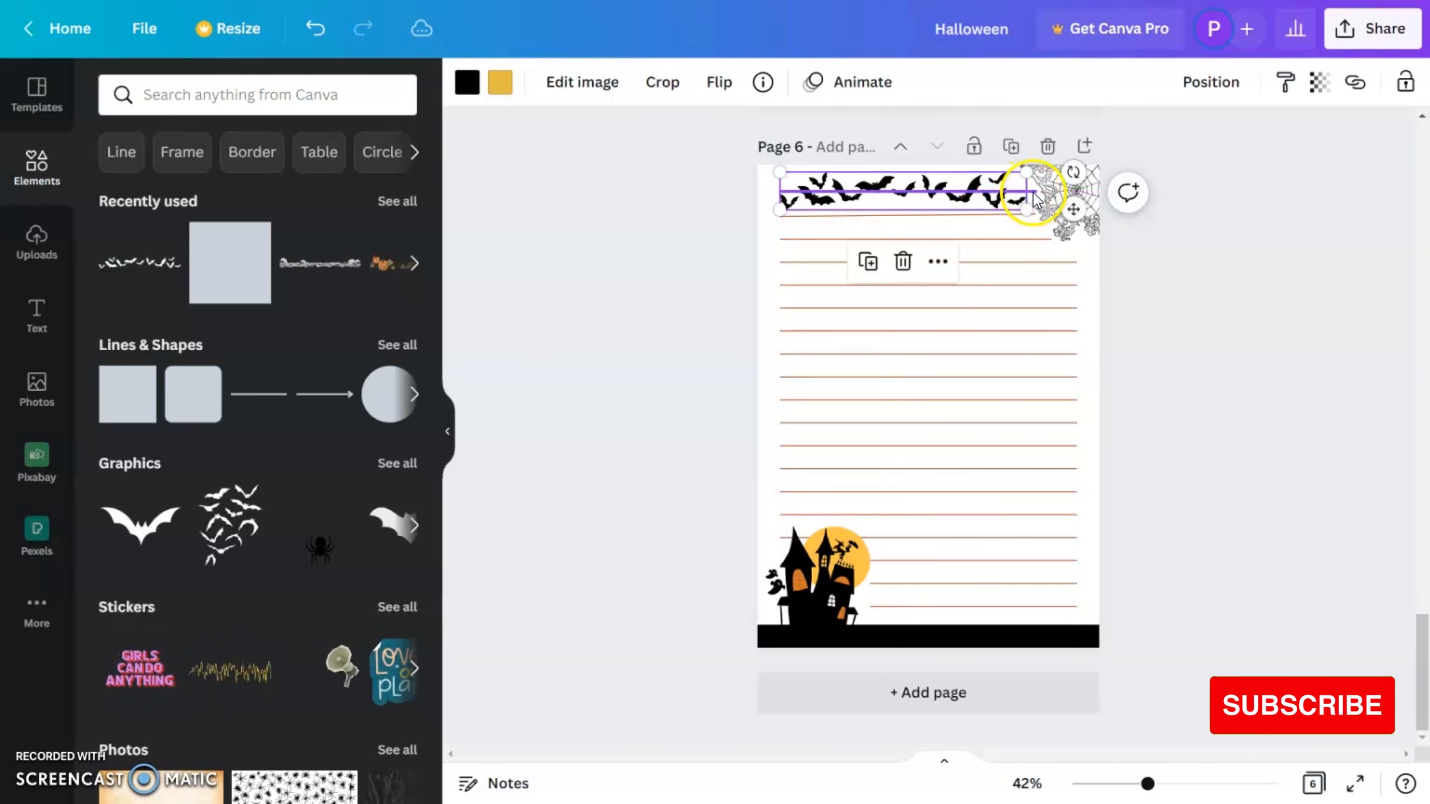
click(1224, 404)
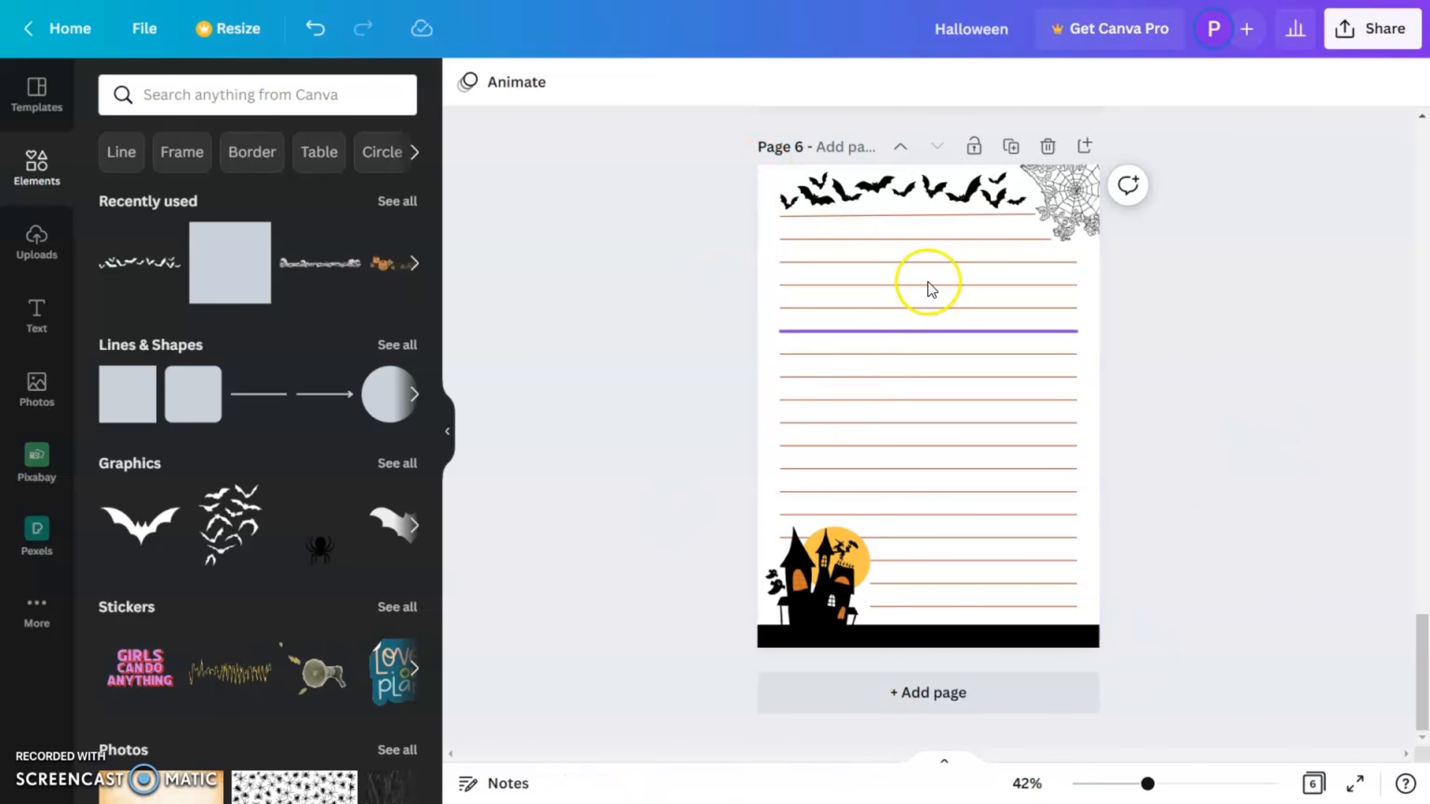
Add the heading "2022" centred beneath the bats on page 6 and reduce its font size to 44.5
click(36, 316)
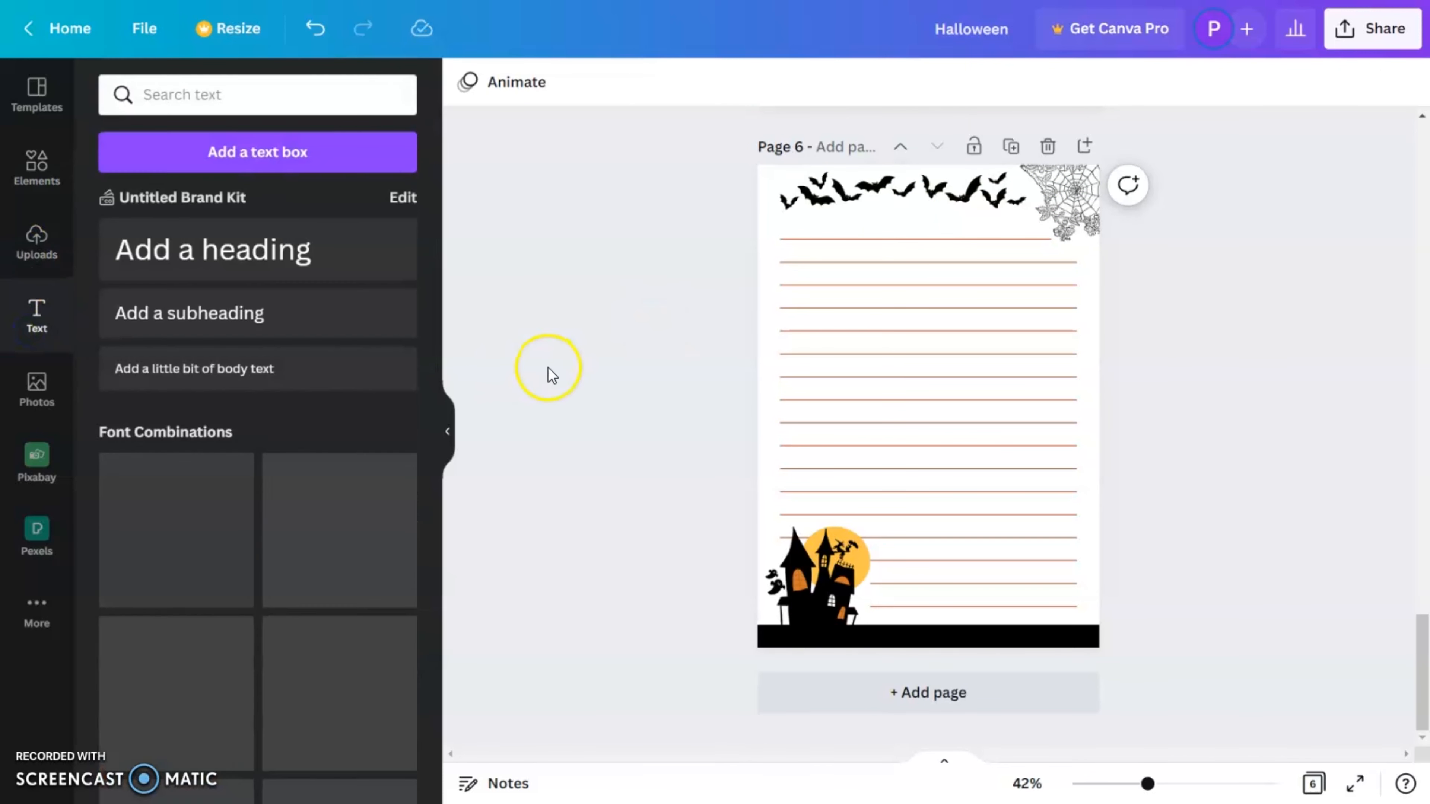
click(284, 232)
text(2022)
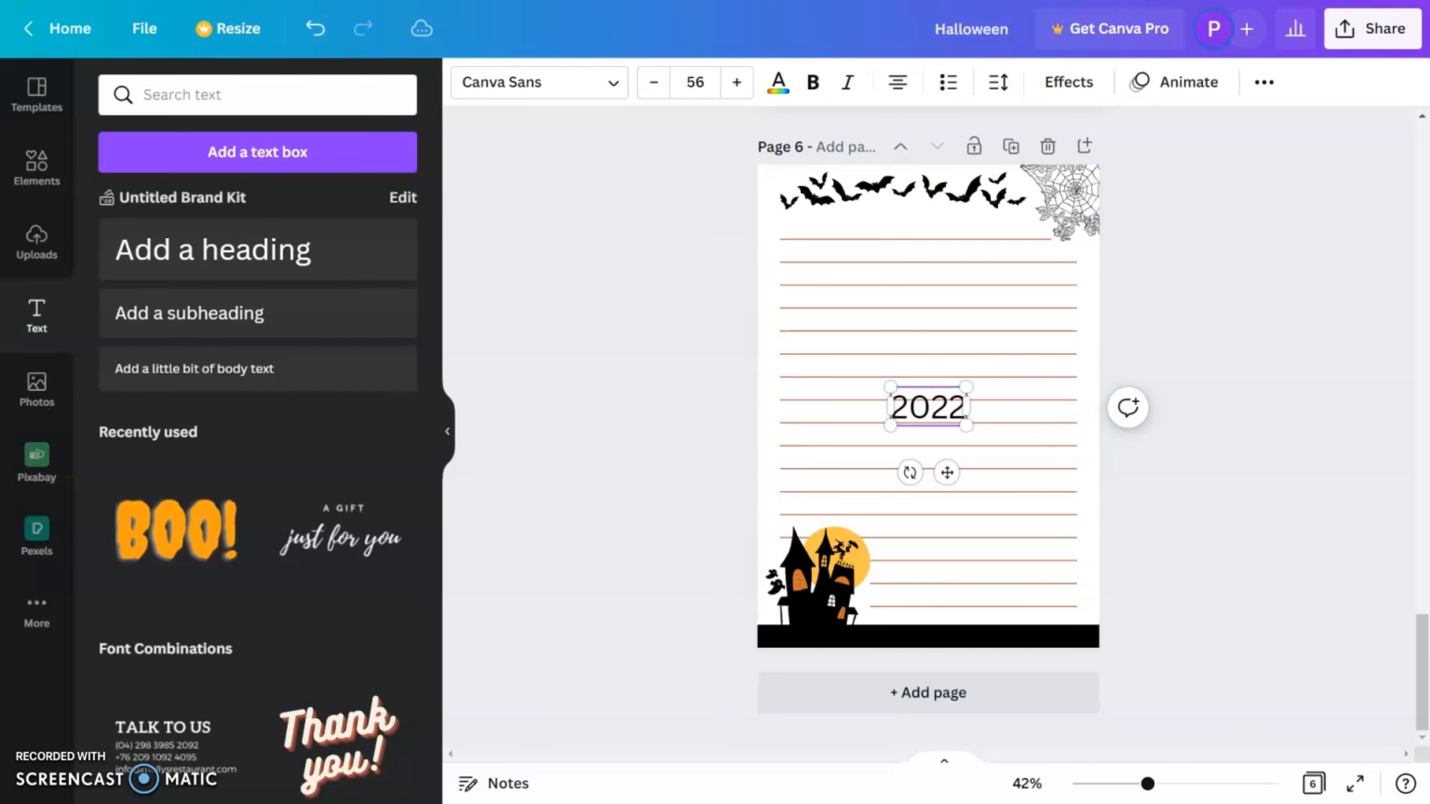
drag(945, 476, 934, 282)
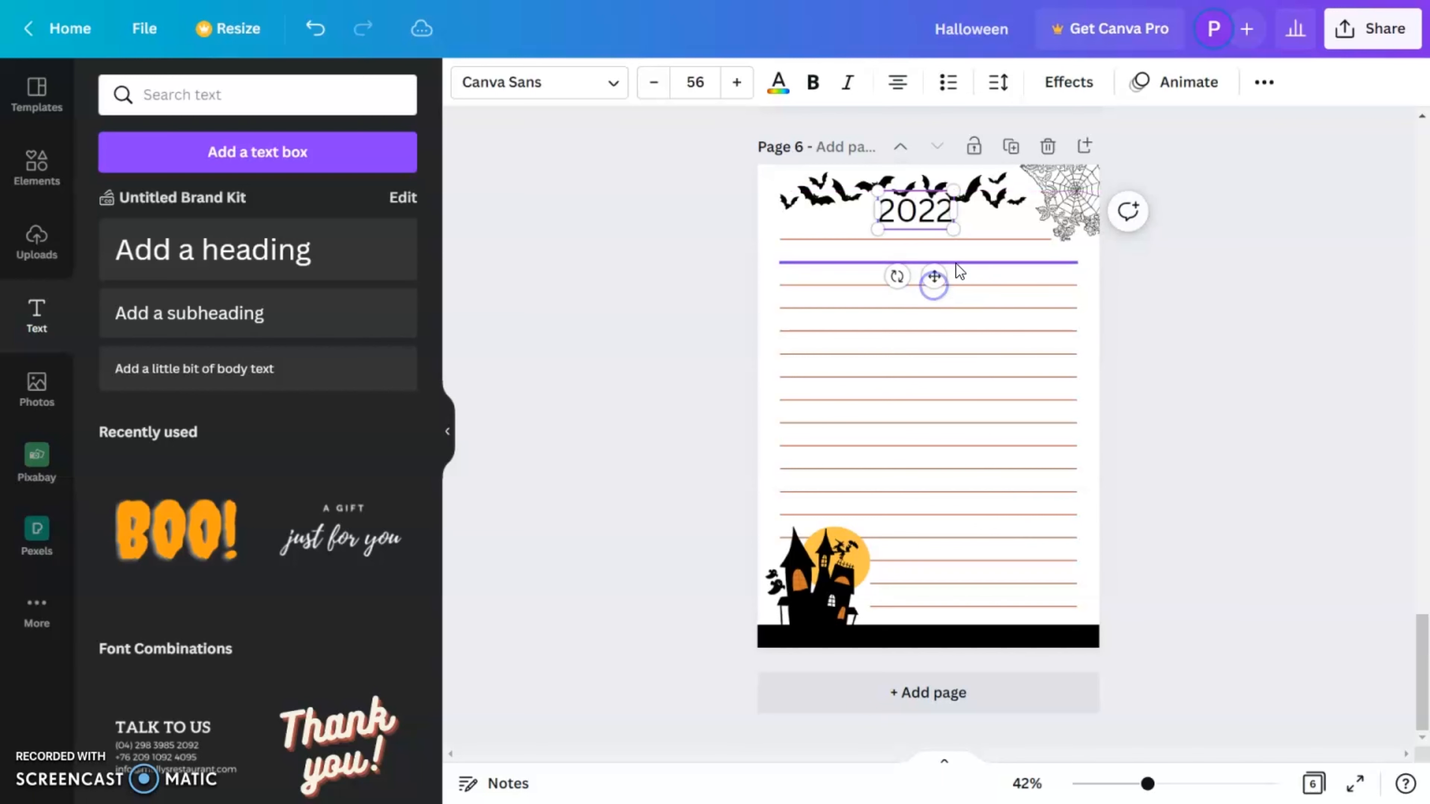
drag(936, 224, 926, 214)
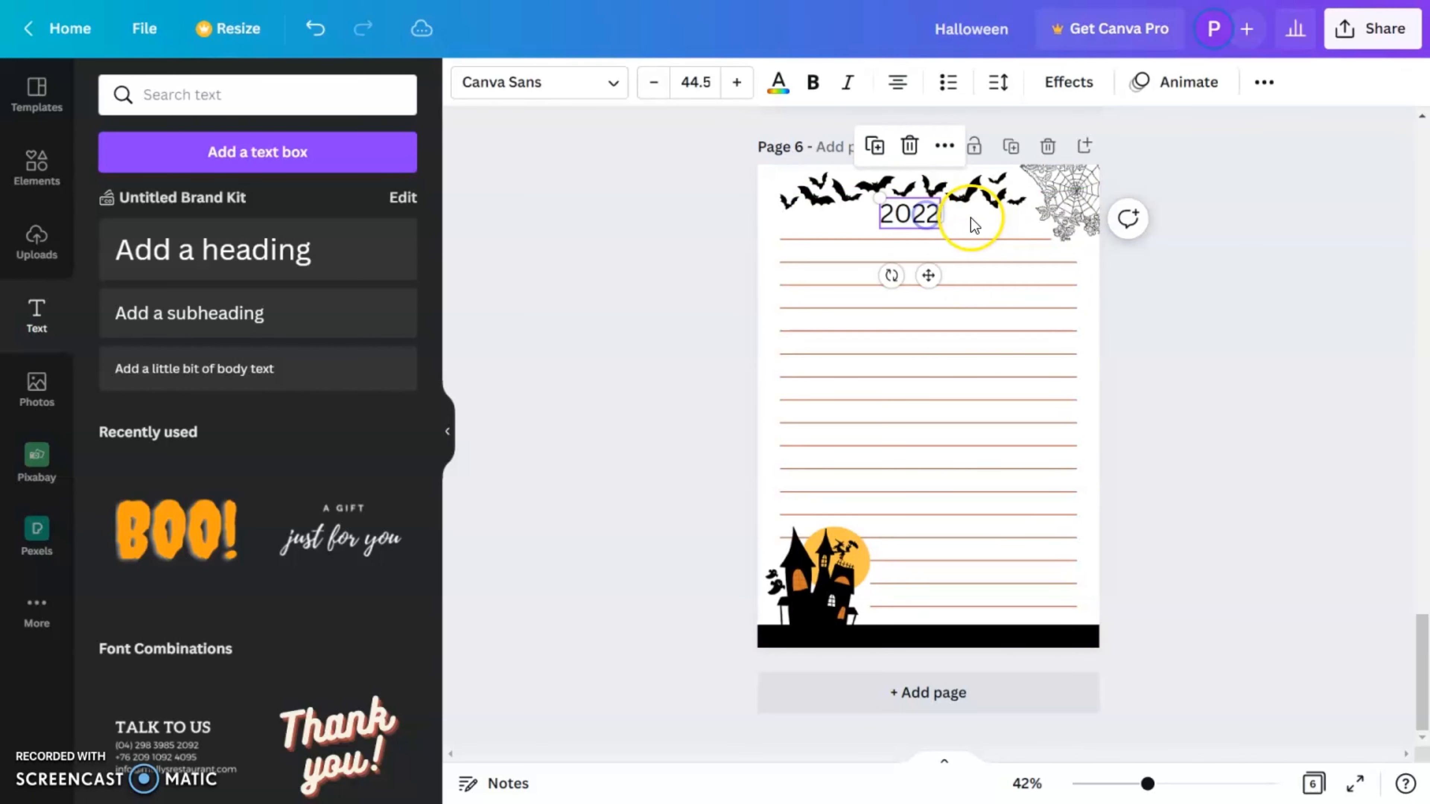
Set the "2022" heading in the Jeepers font and adjust its size and position between the bats and the first line
click(514, 84)
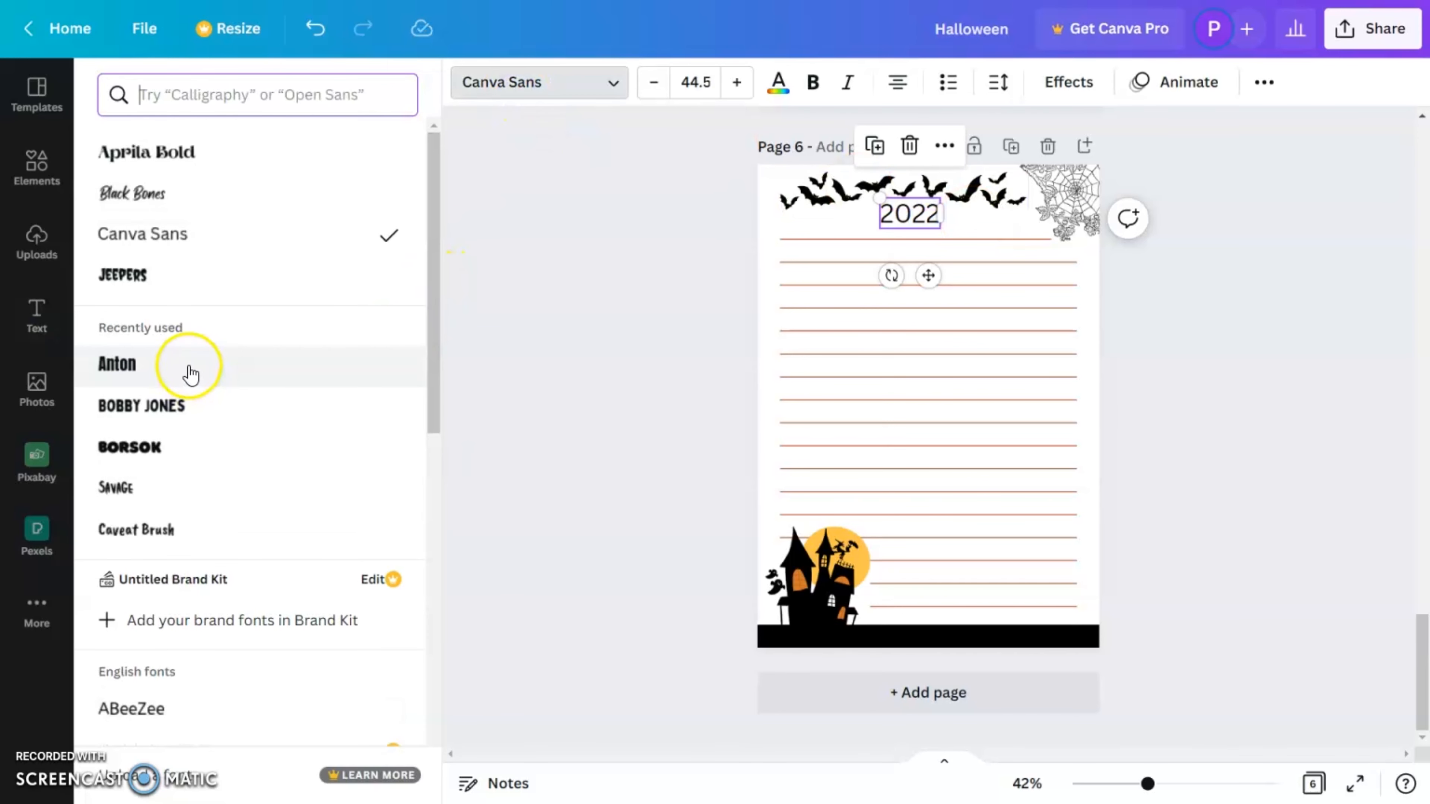
click(187, 287)
click(957, 289)
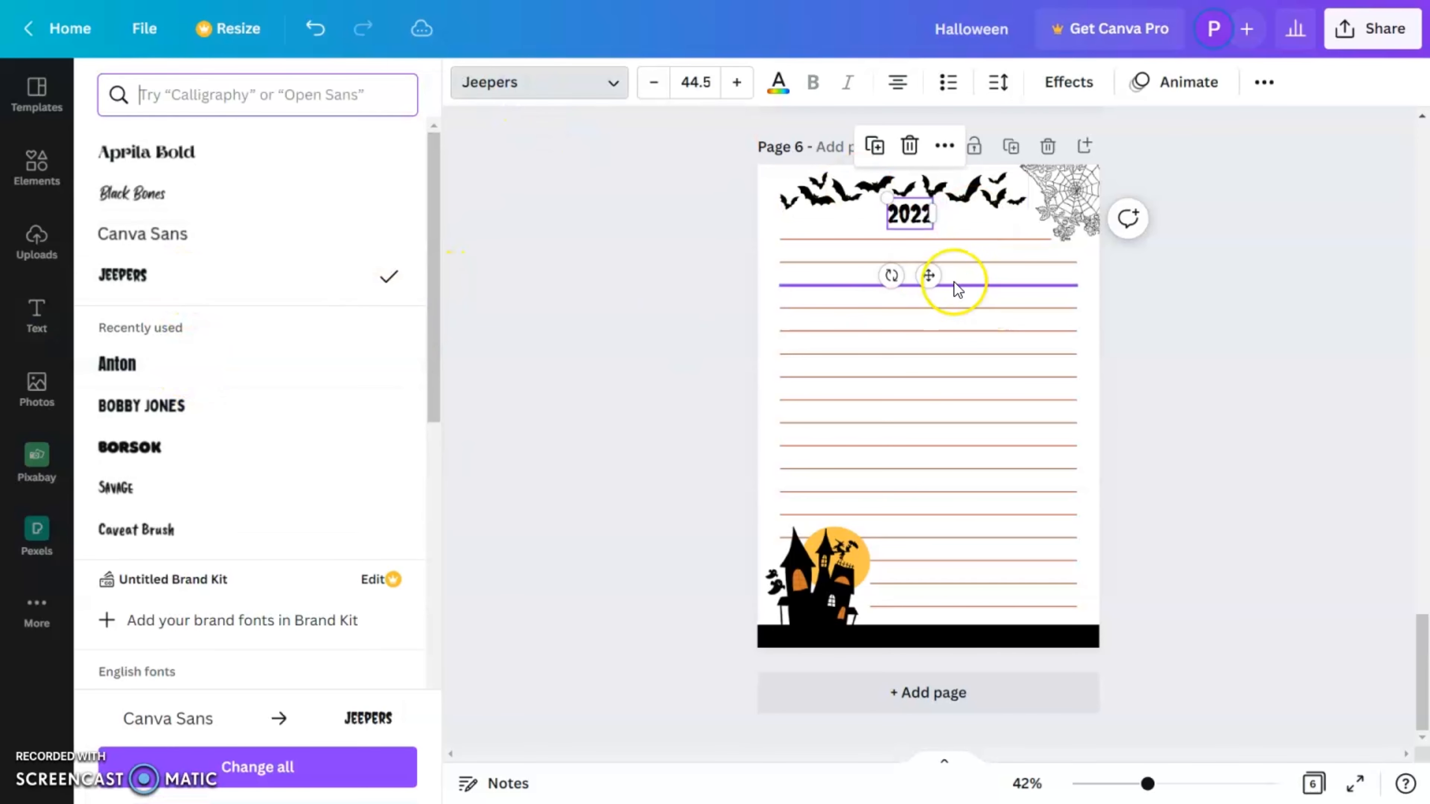
drag(929, 231, 937, 233)
drag(940, 232, 970, 240)
click(969, 240)
click(1031, 233)
click(1190, 304)
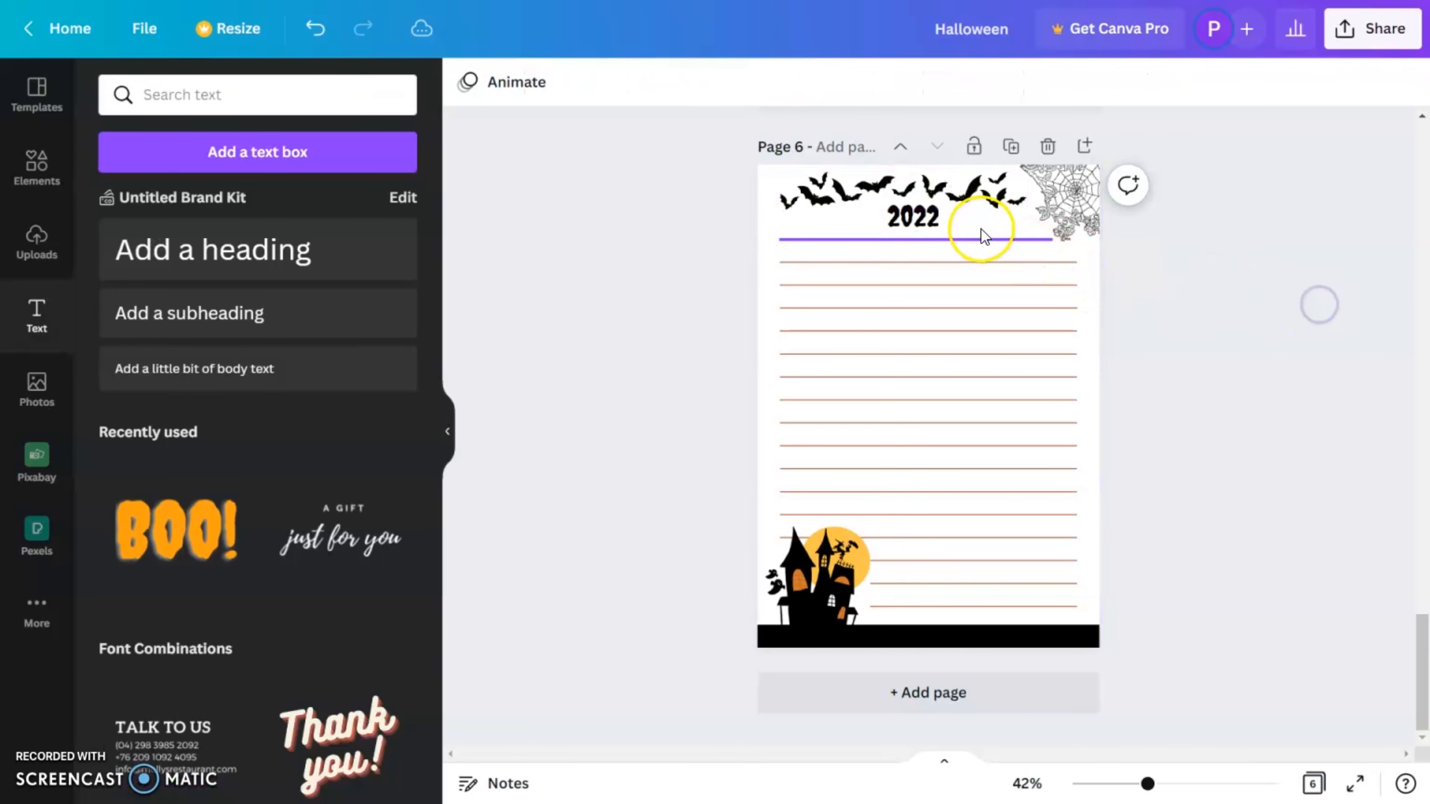
Recolor a writing line from orange to black and apply the change to all matching lines across the pages
click(979, 241)
click(466, 81)
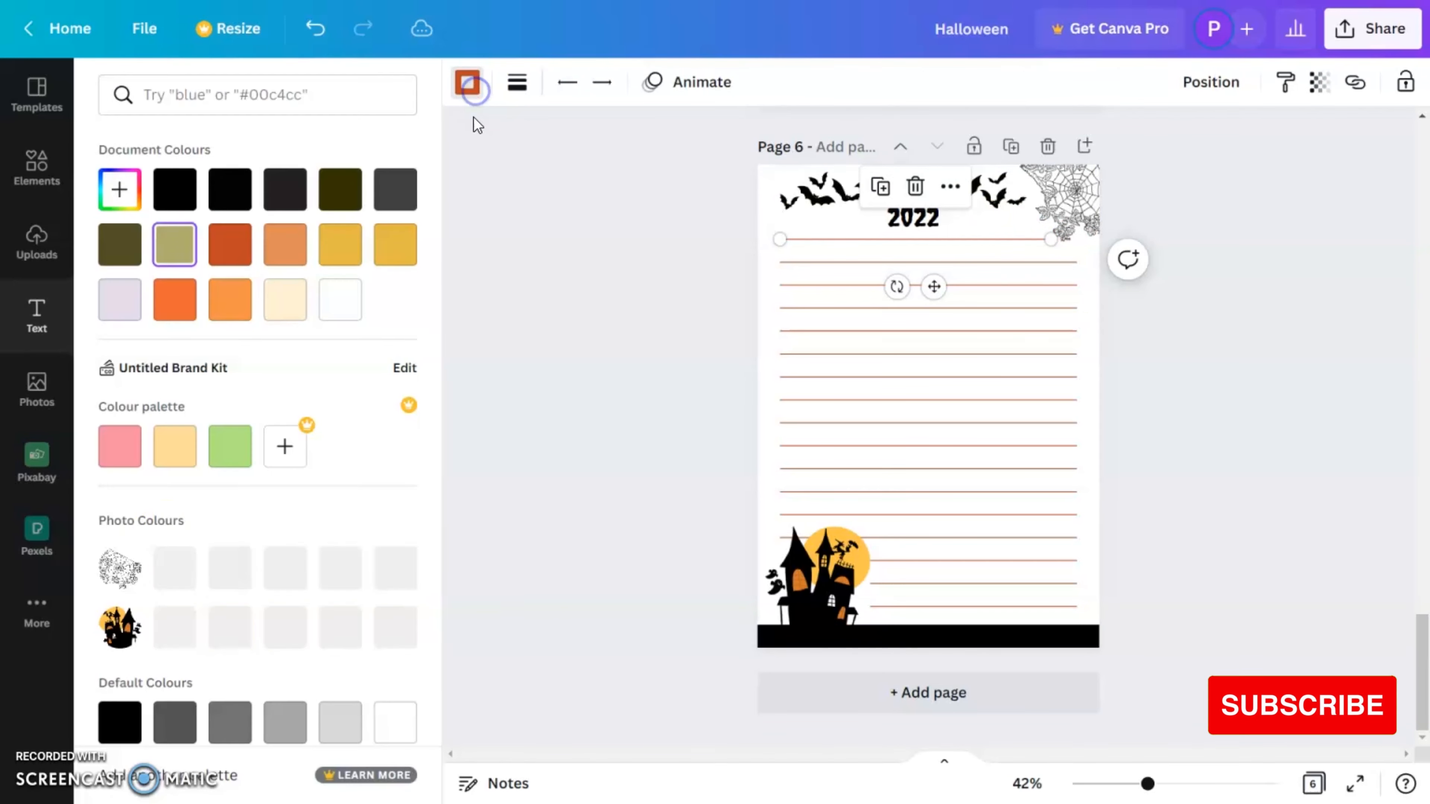
click(175, 189)
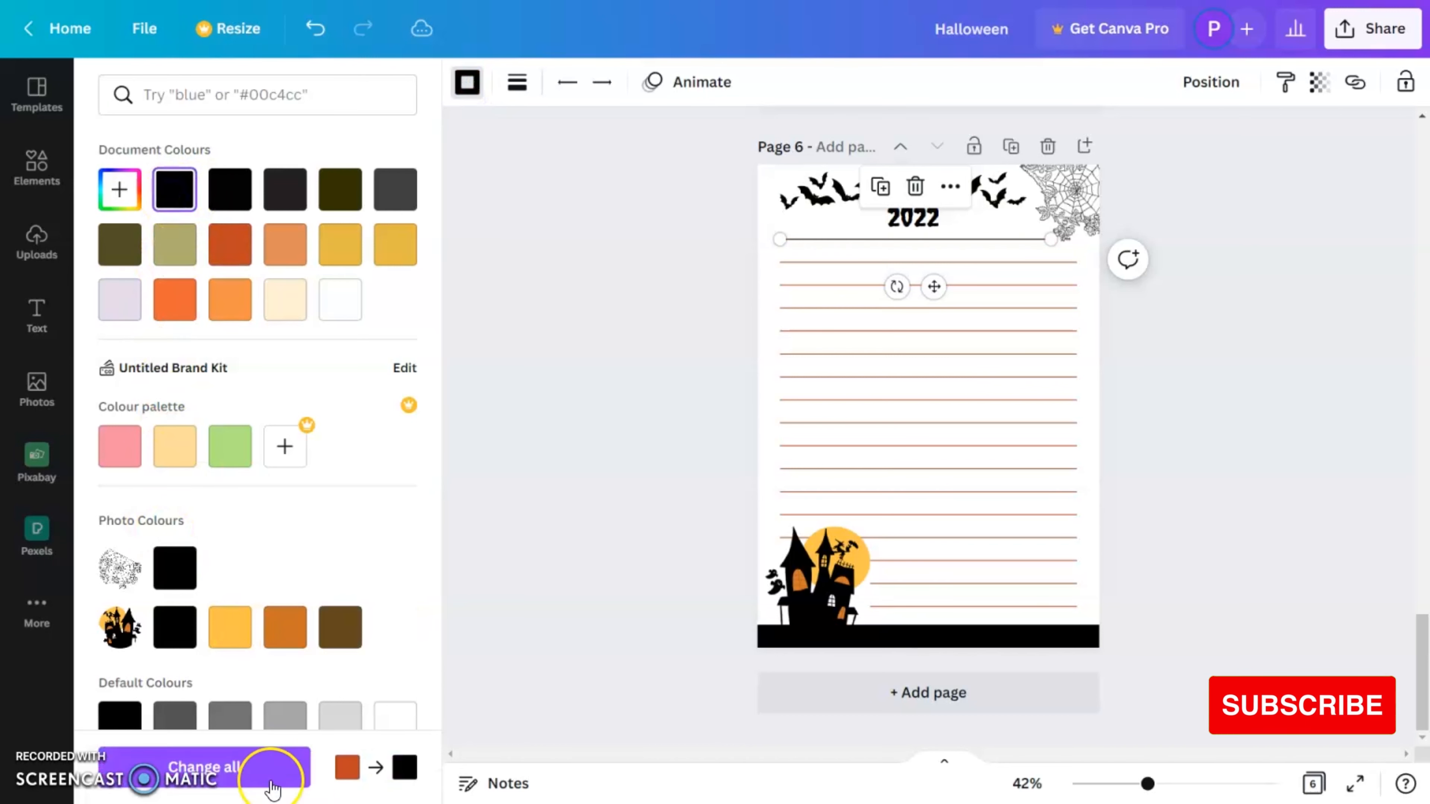
click(215, 768)
click(1290, 514)
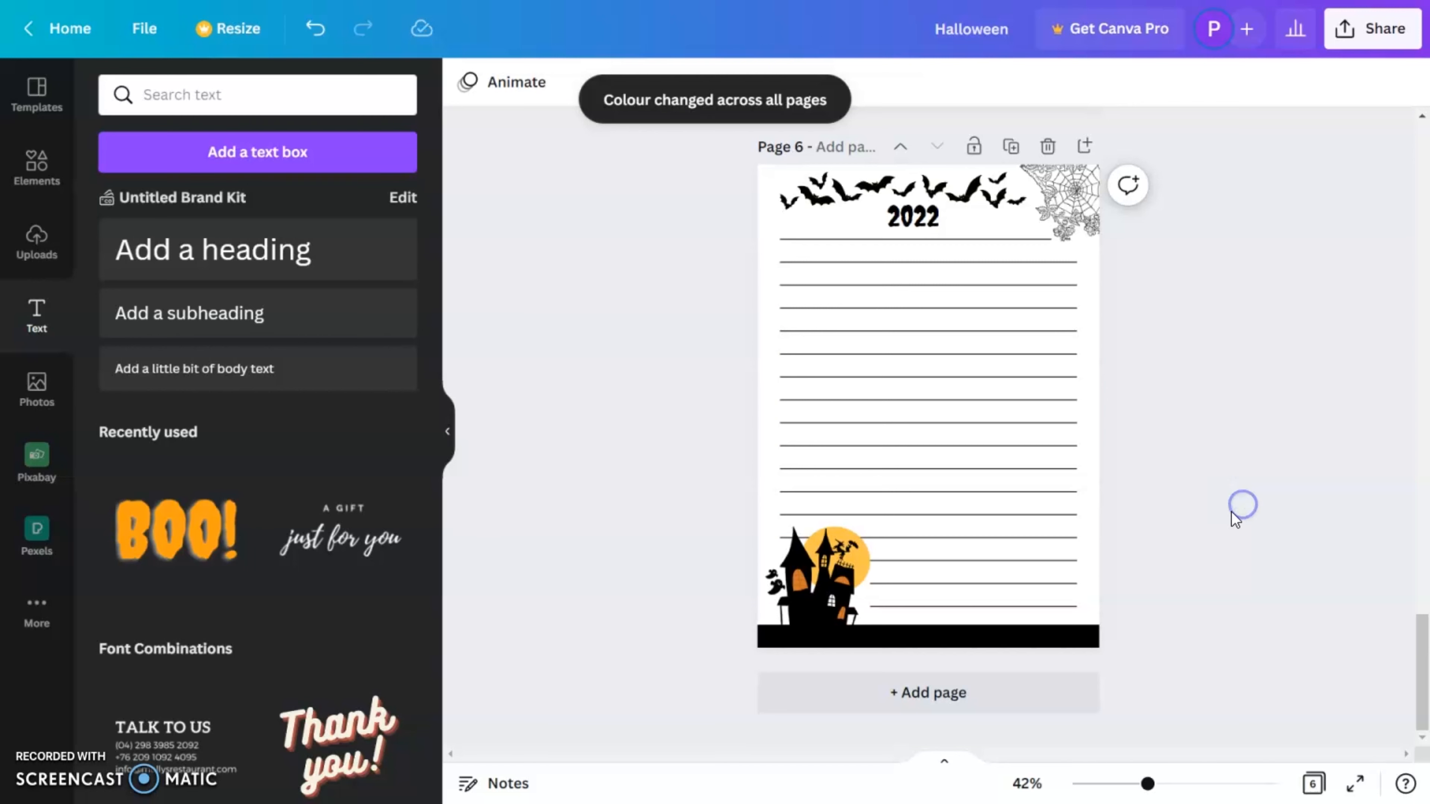
Open the download settings, choose JPG as the file type for all pages, and review the other available formats
click(1371, 49)
click(1140, 502)
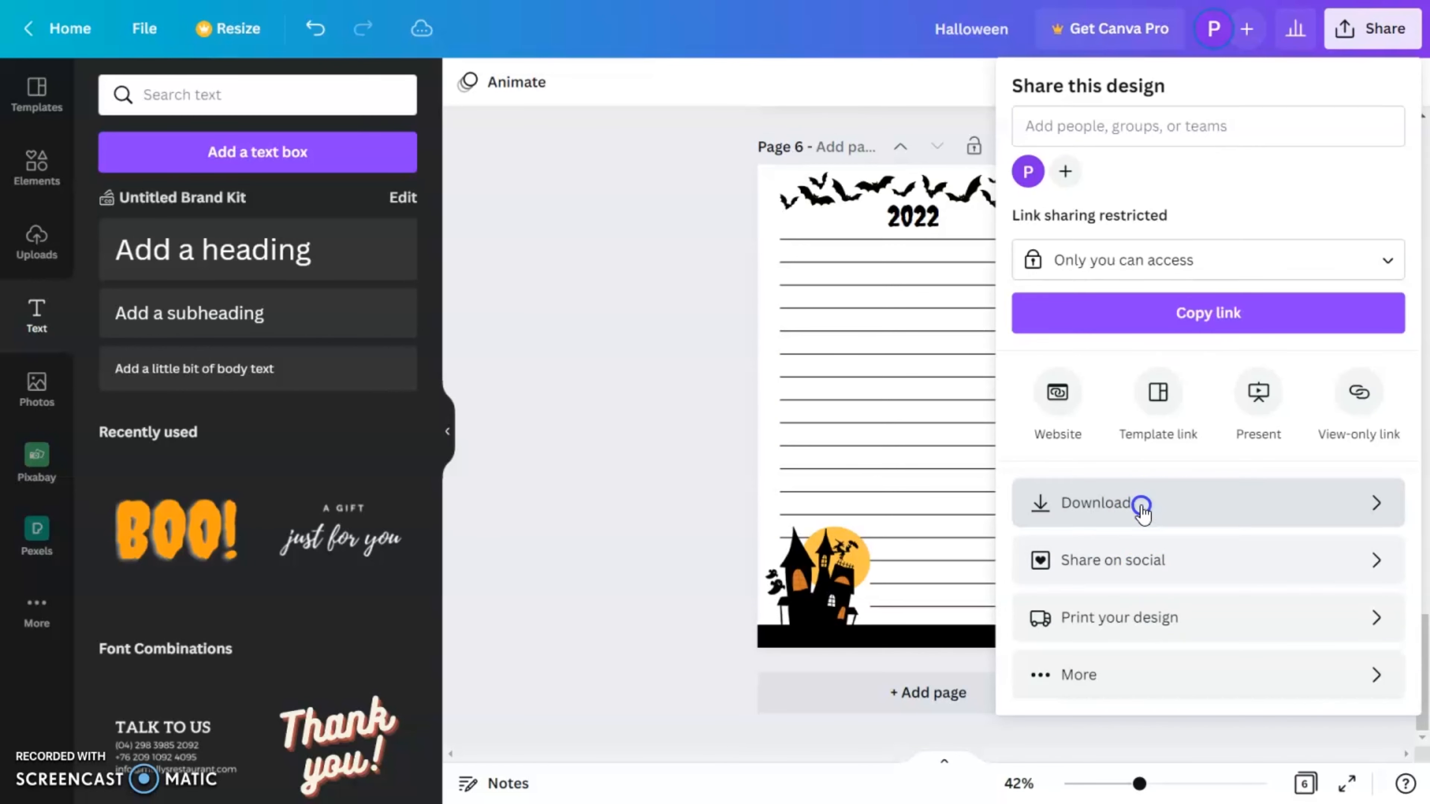
click(1133, 196)
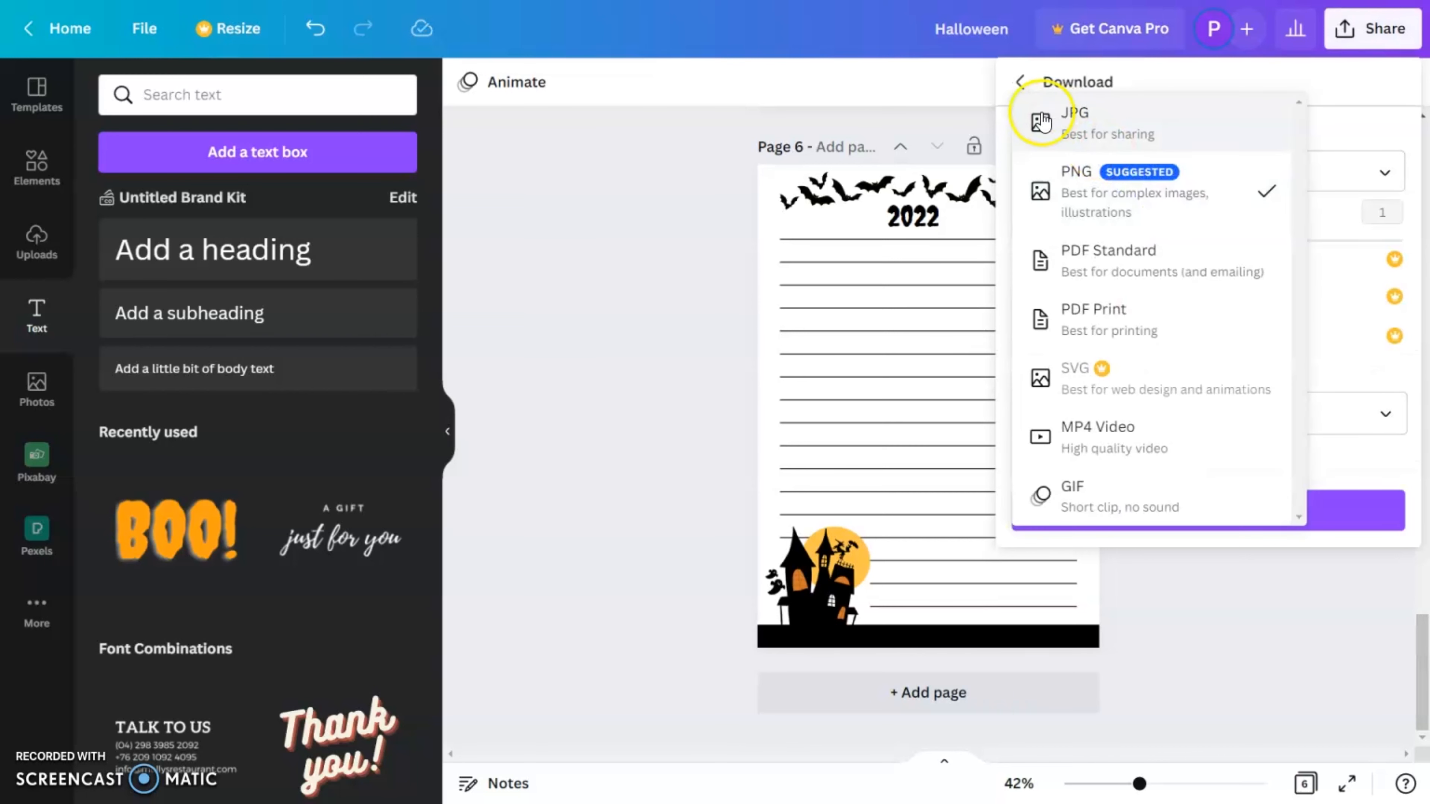
click(1088, 132)
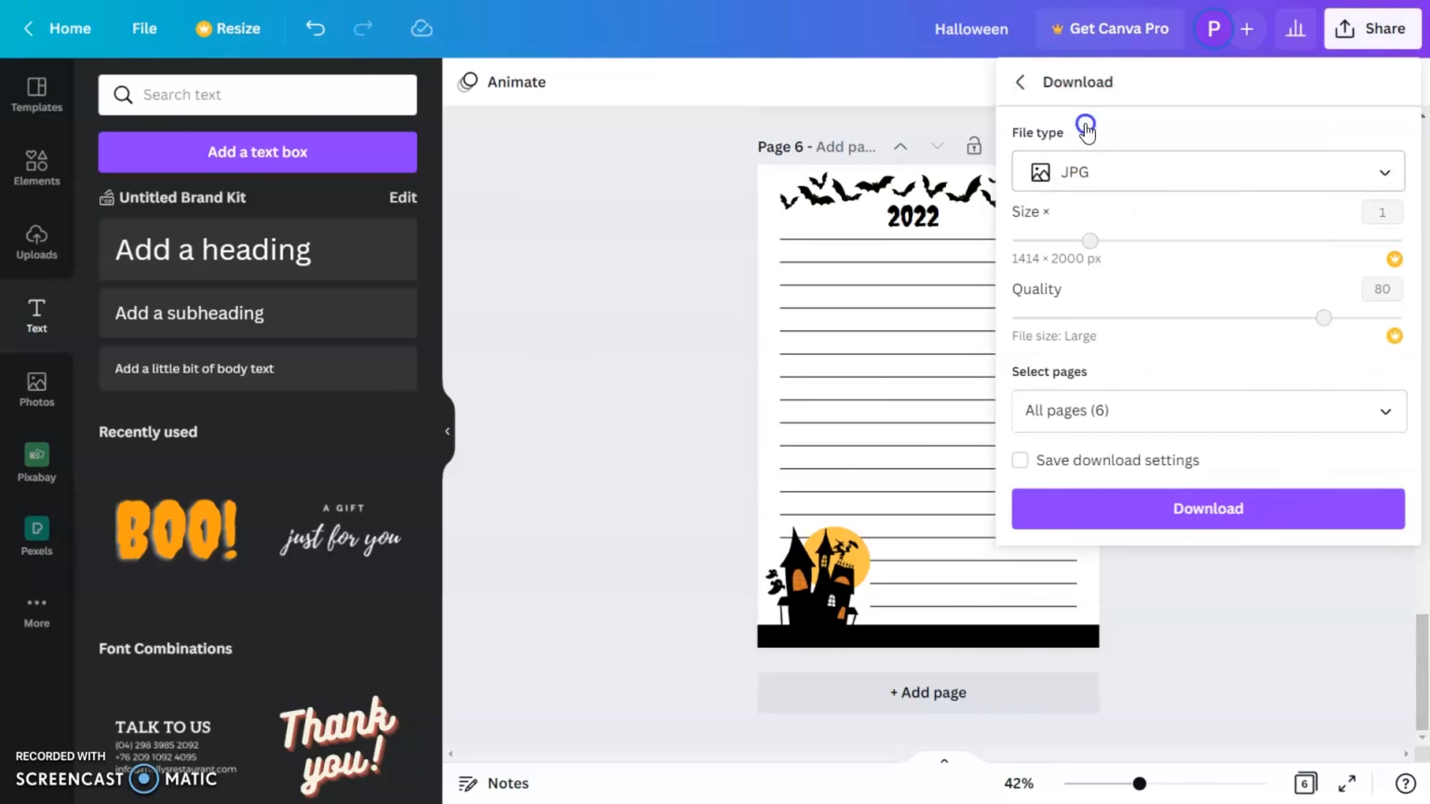
click(1088, 176)
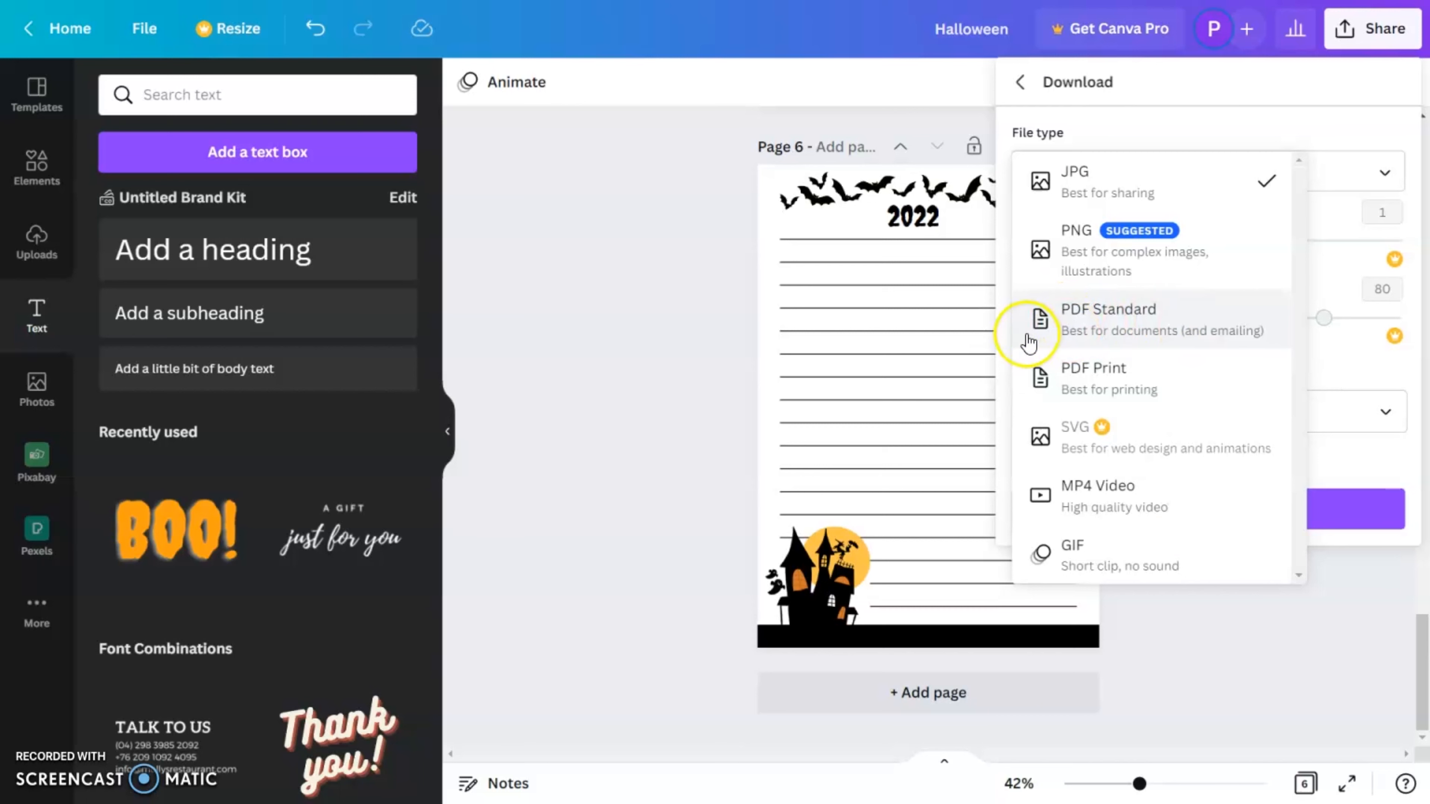
click(1220, 680)
click(1195, 524)
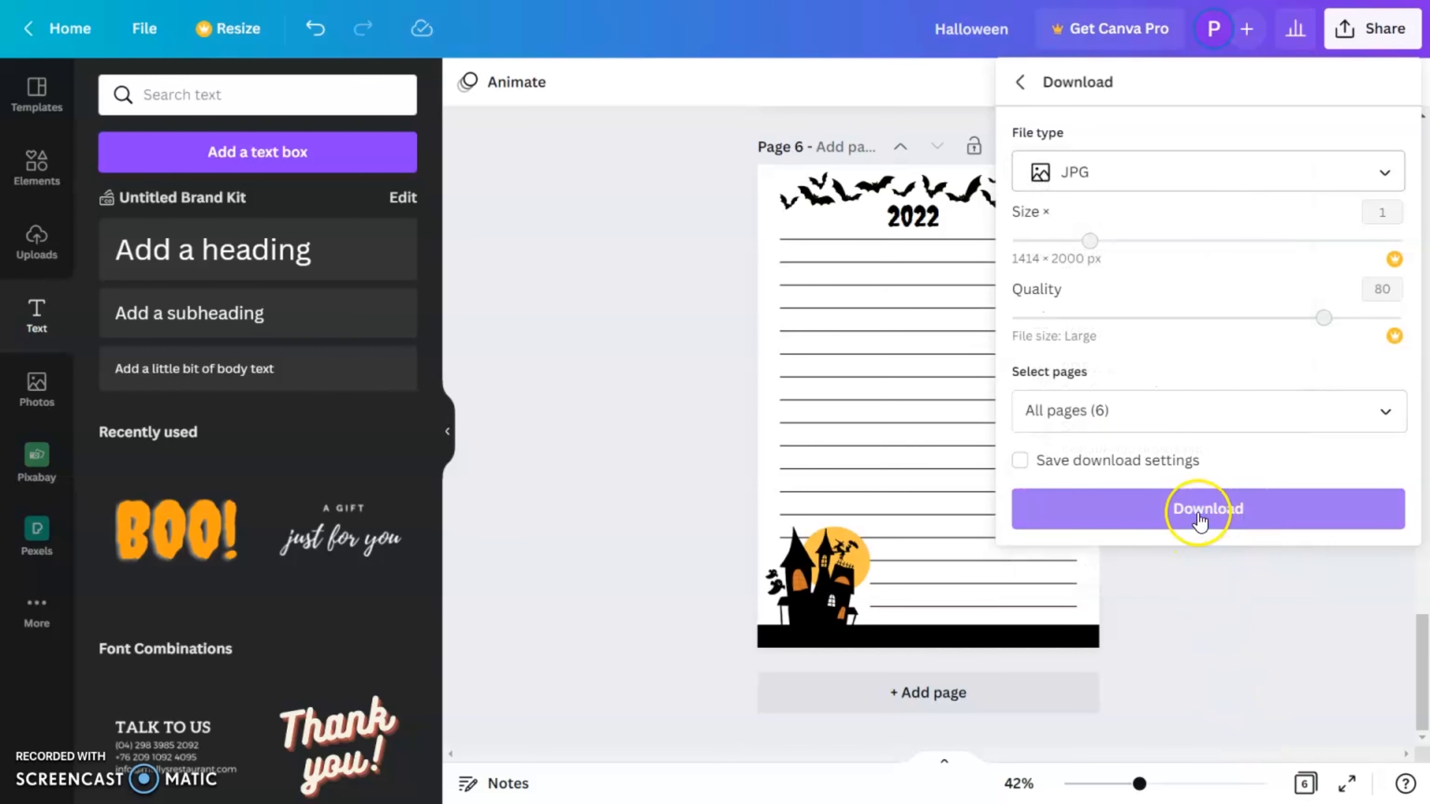
click(1257, 613)
Add a blank page 7 with a heading that reads "THAT IS IT AS SIMPLE AS THAT" and select its text box
click(1045, 678)
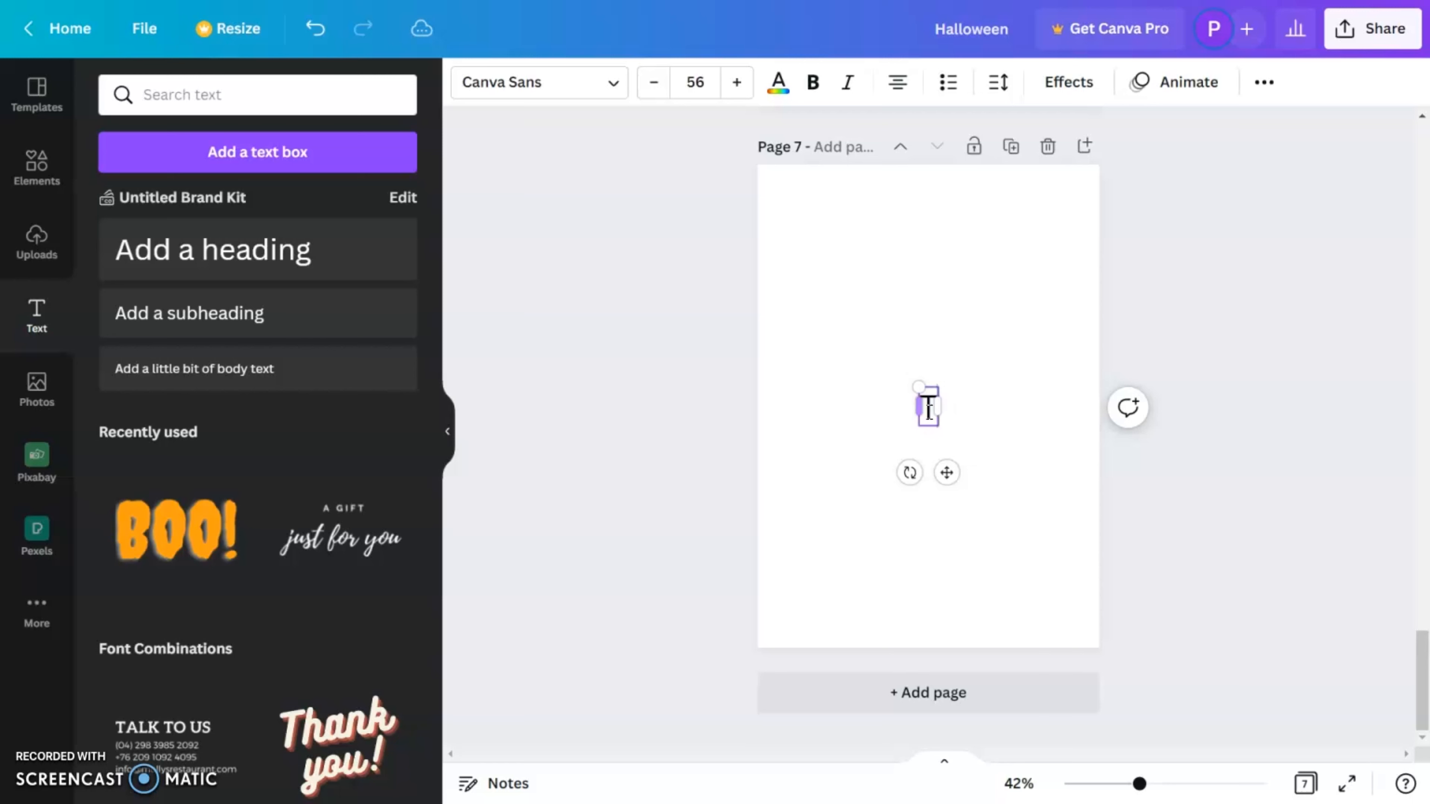
text(IS IT)
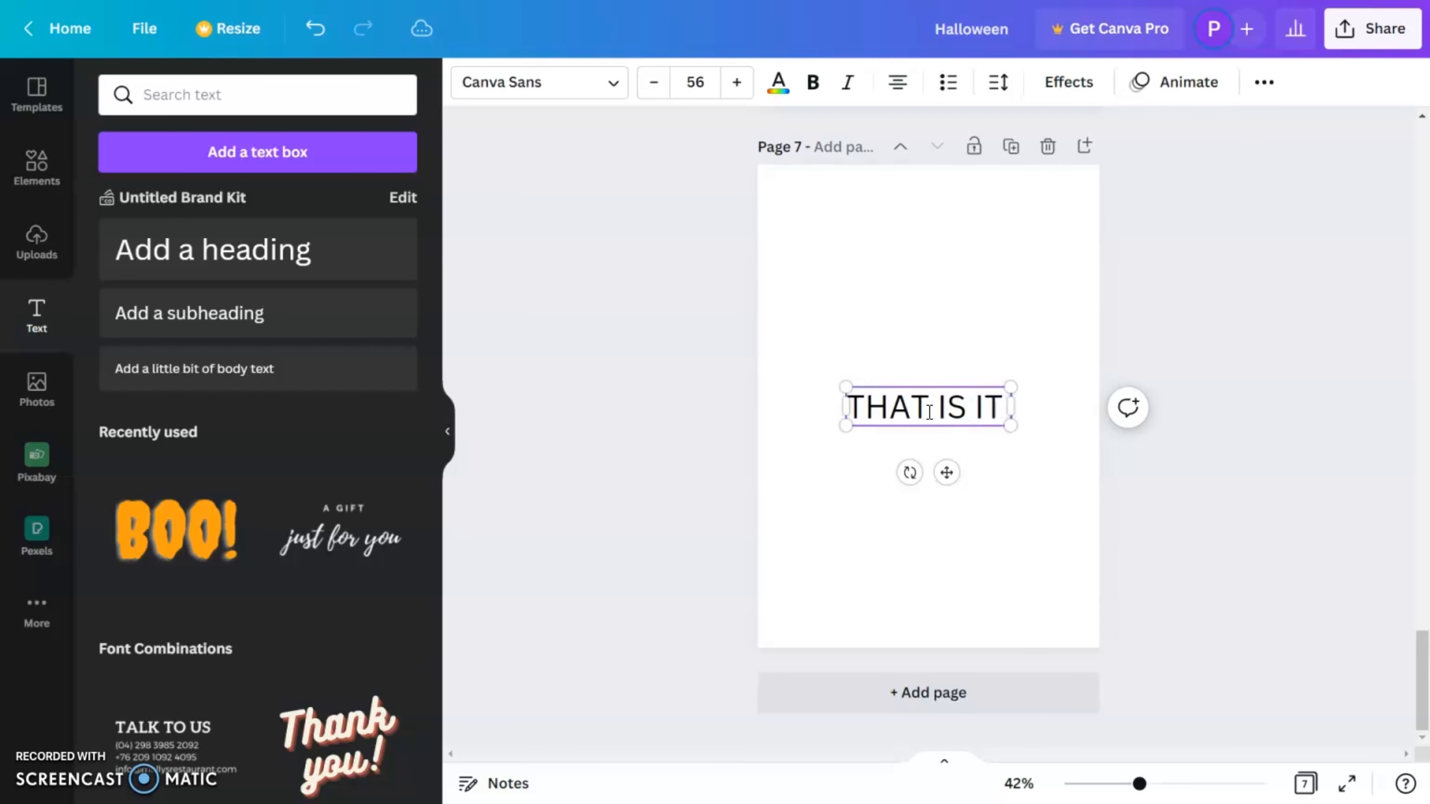
text( AS SIMPLE AS )
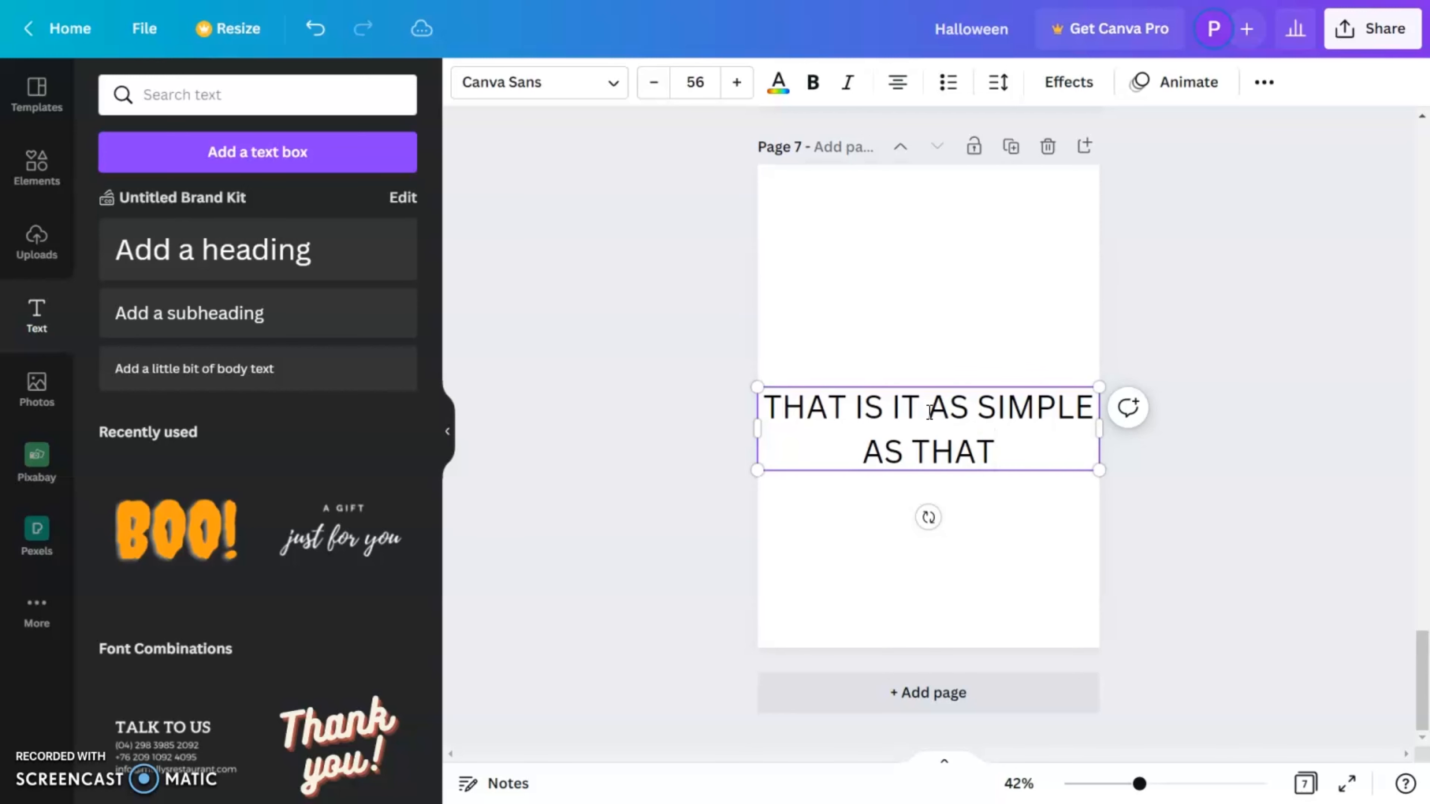
text(THAT)
click(981, 542)
click(940, 457)
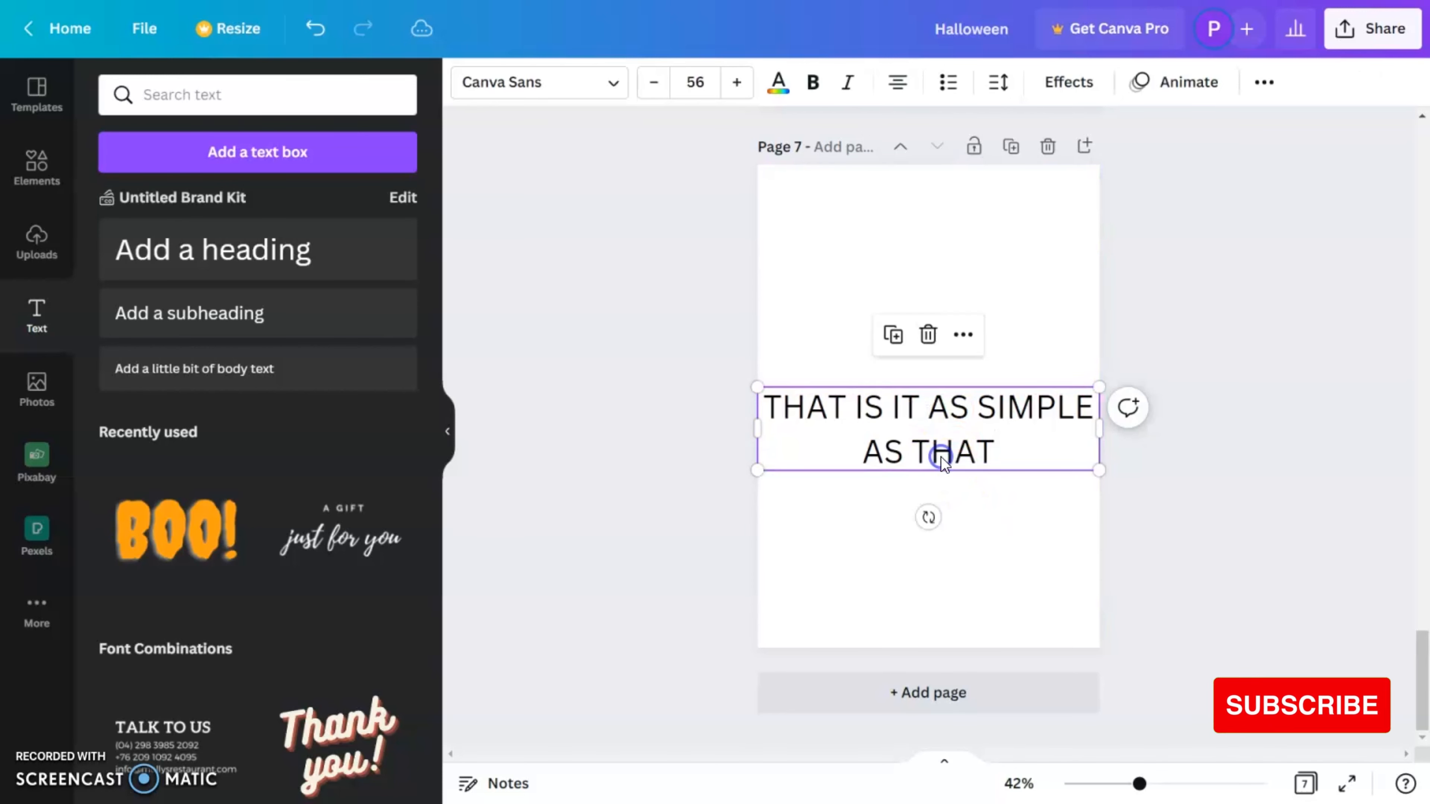